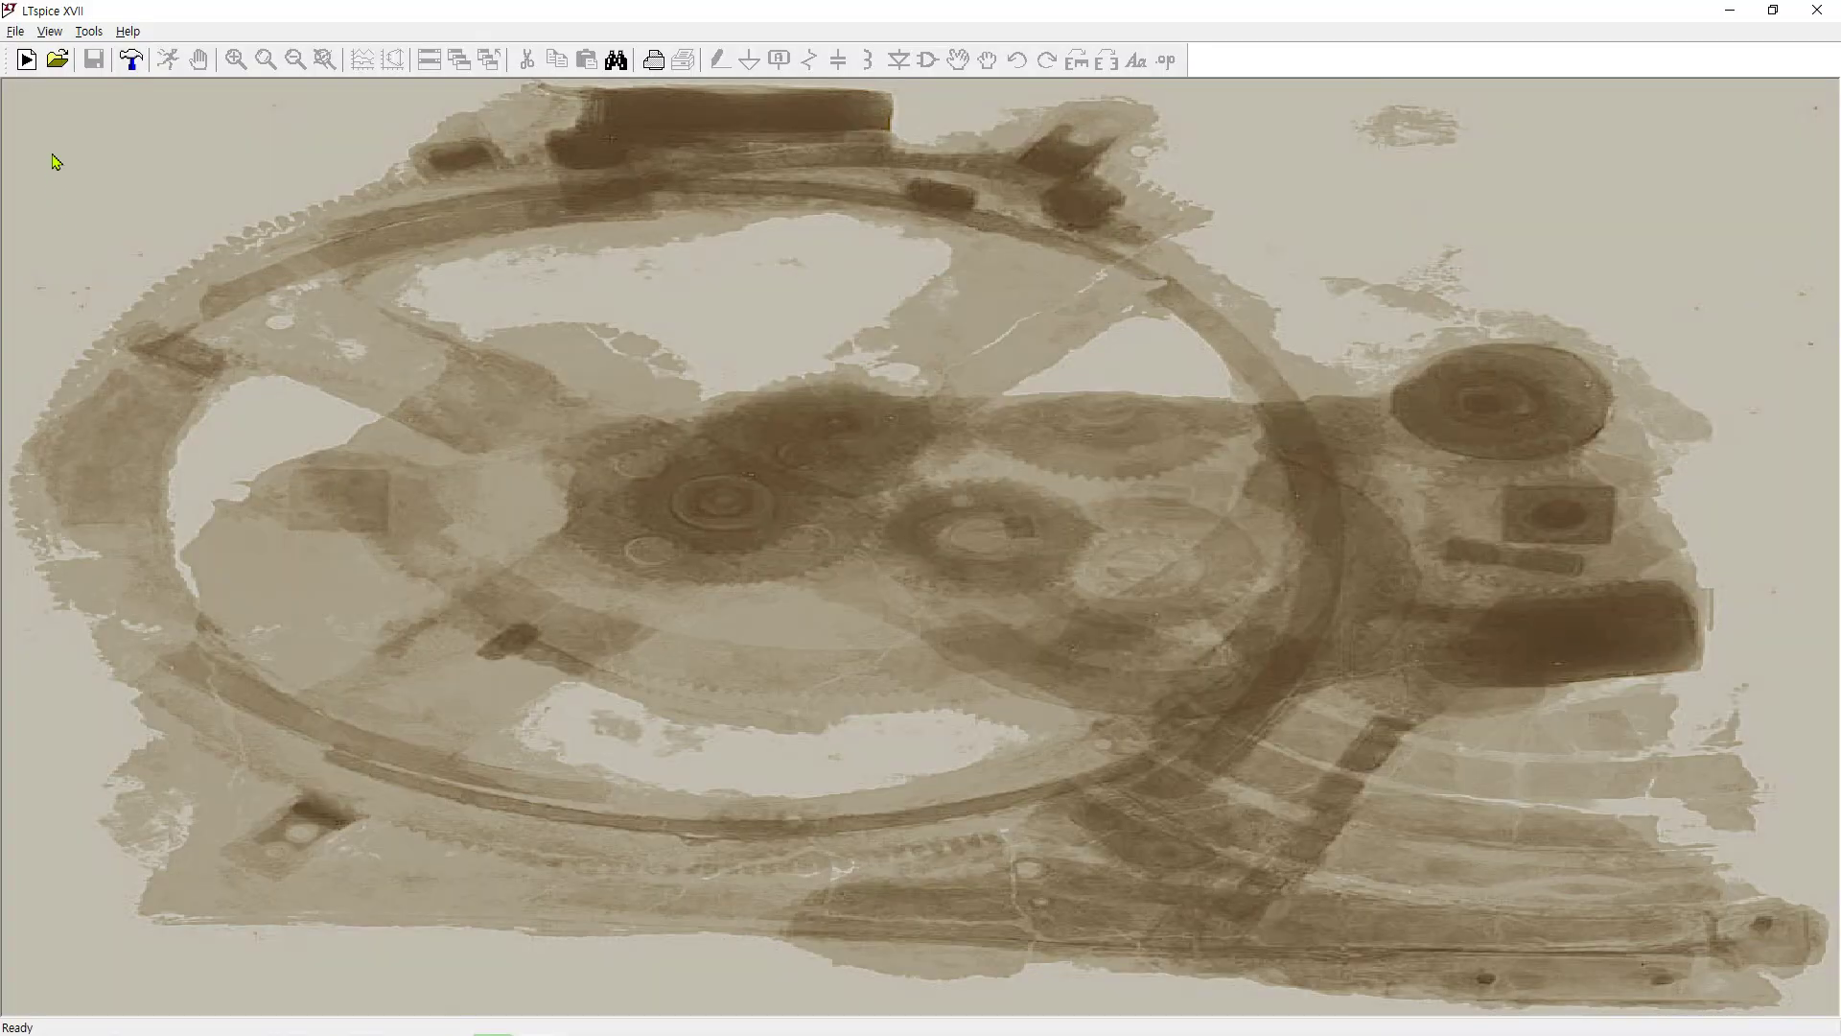
- Create a new blank schematic
click(17, 35)
click(40, 59)
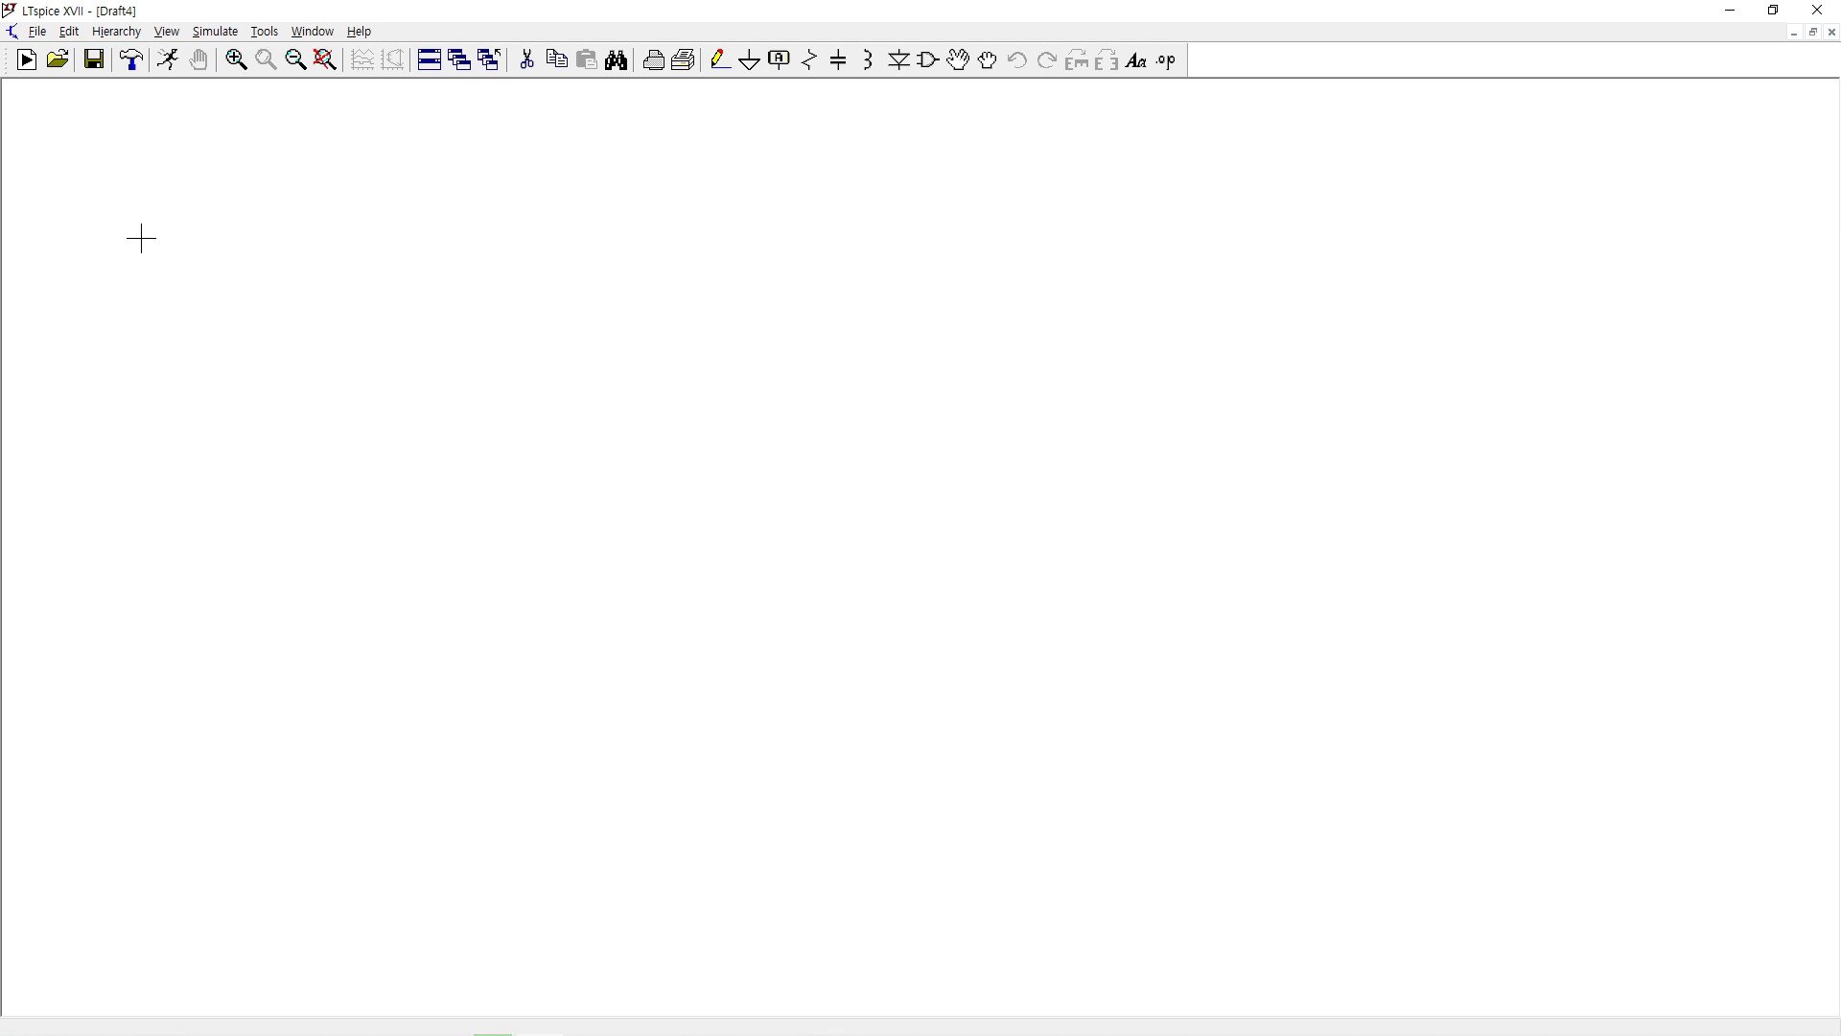
- Place six vertical resistors, R1 to R6, scattered across the schematic
key(r)
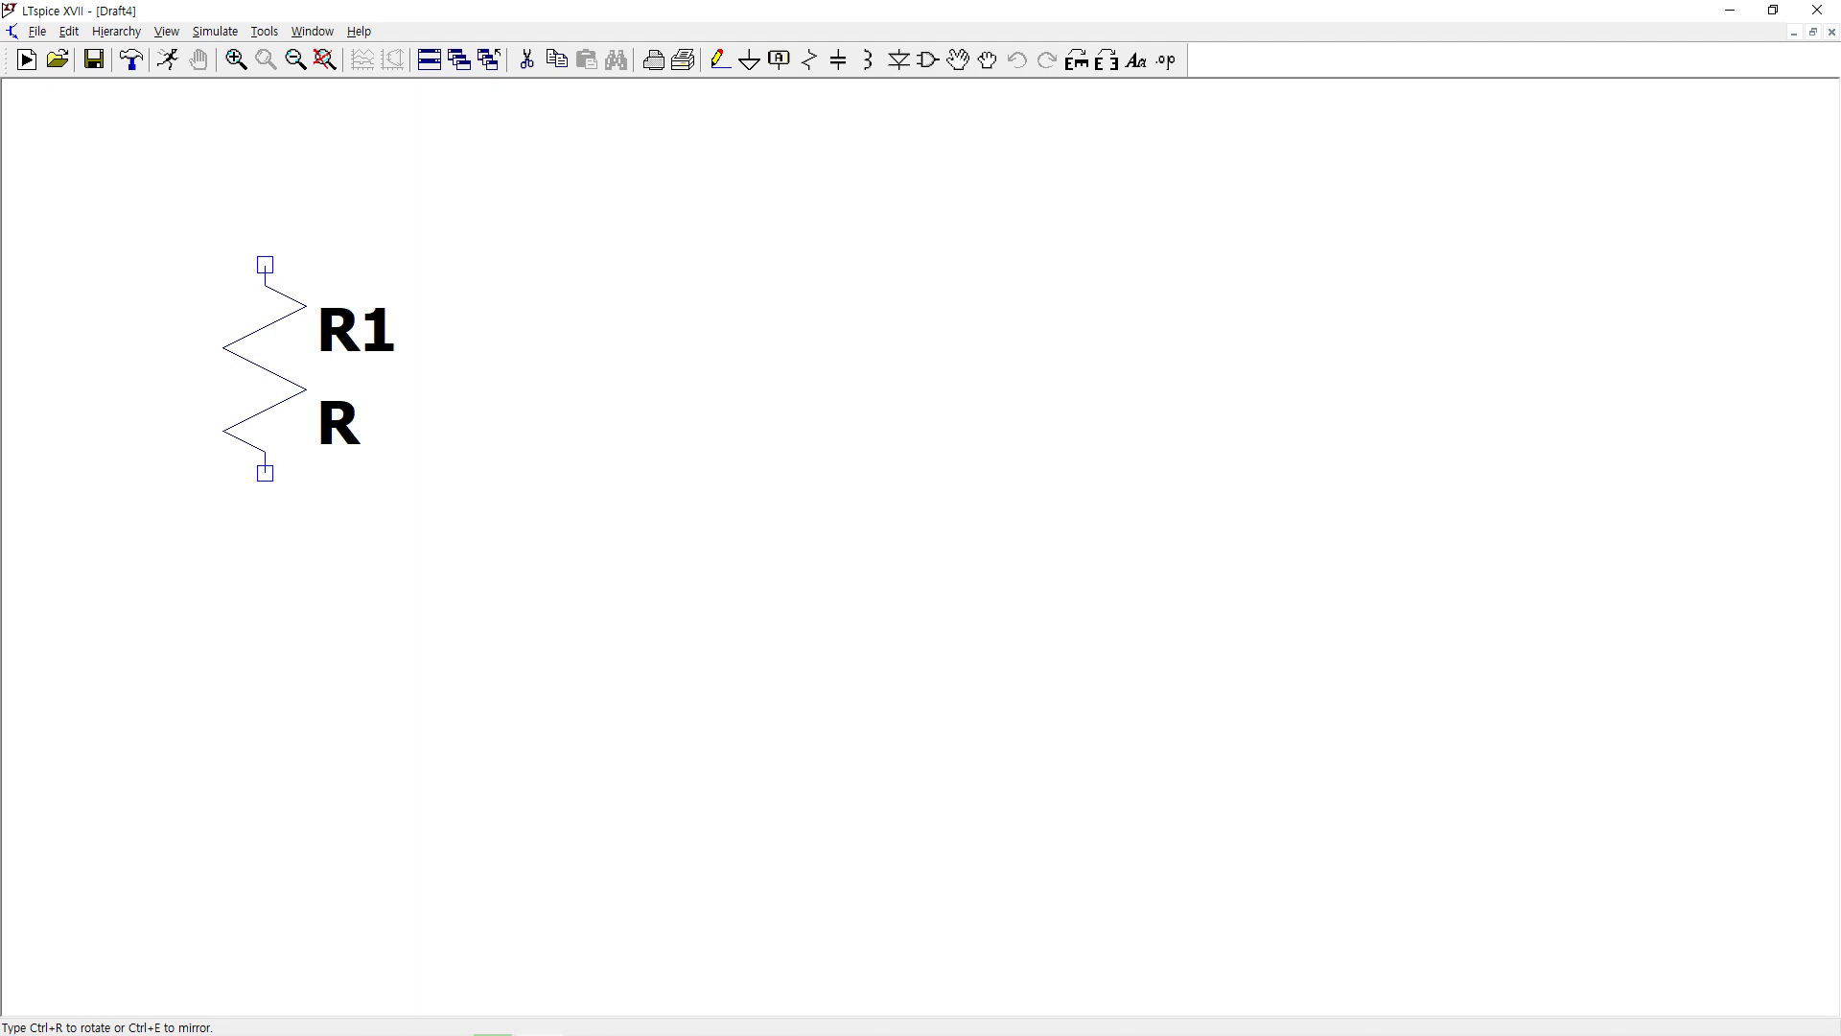
click(265, 368)
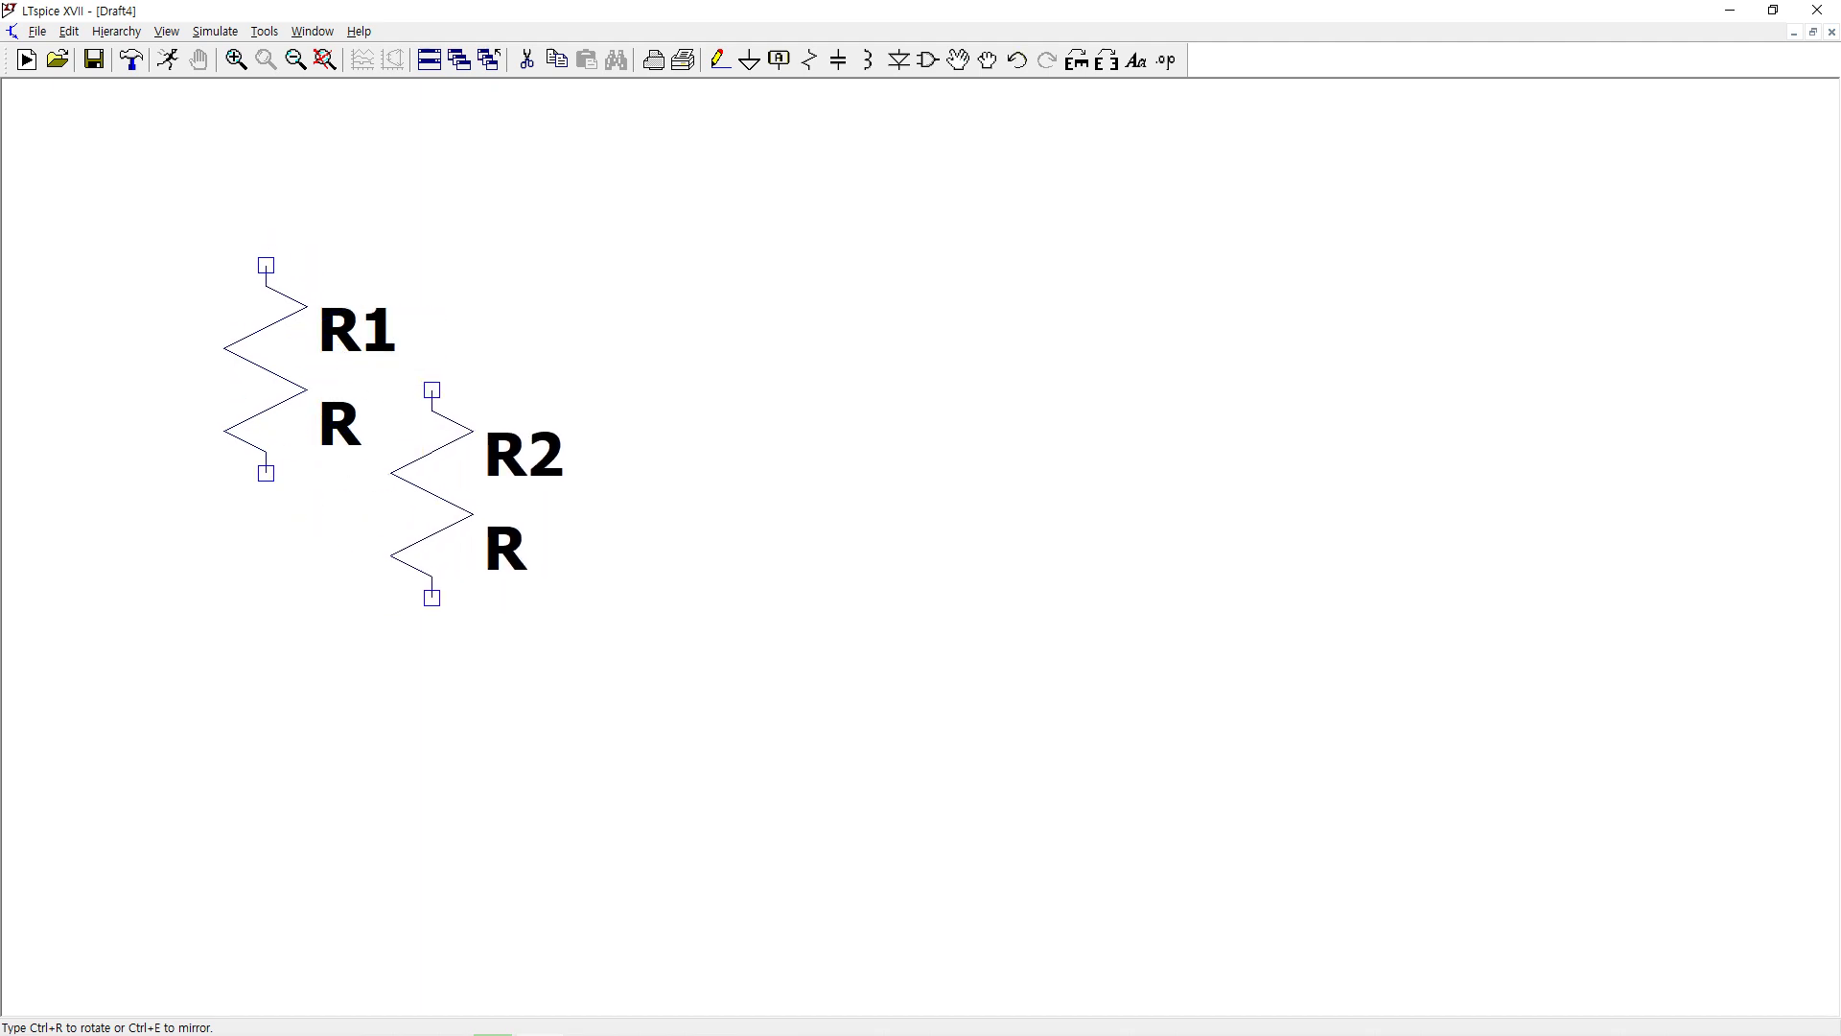
click(473, 534)
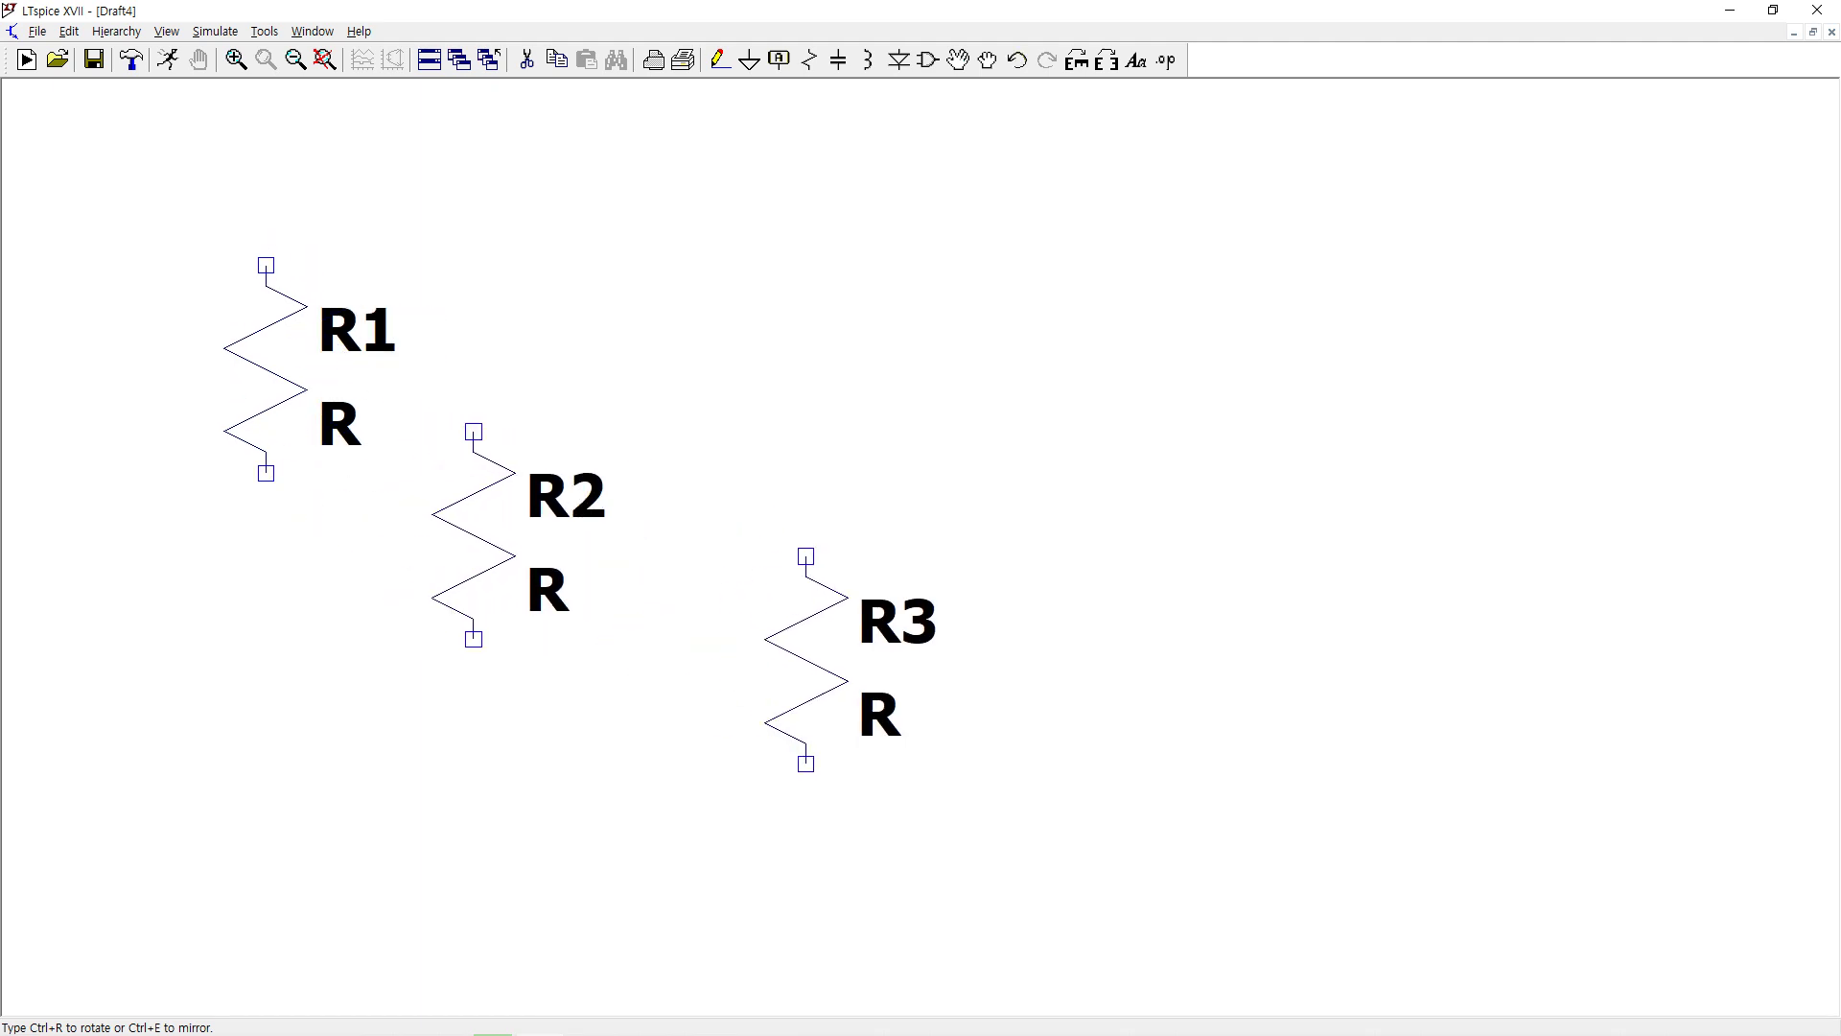
click(806, 660)
click(973, 328)
click(1222, 494)
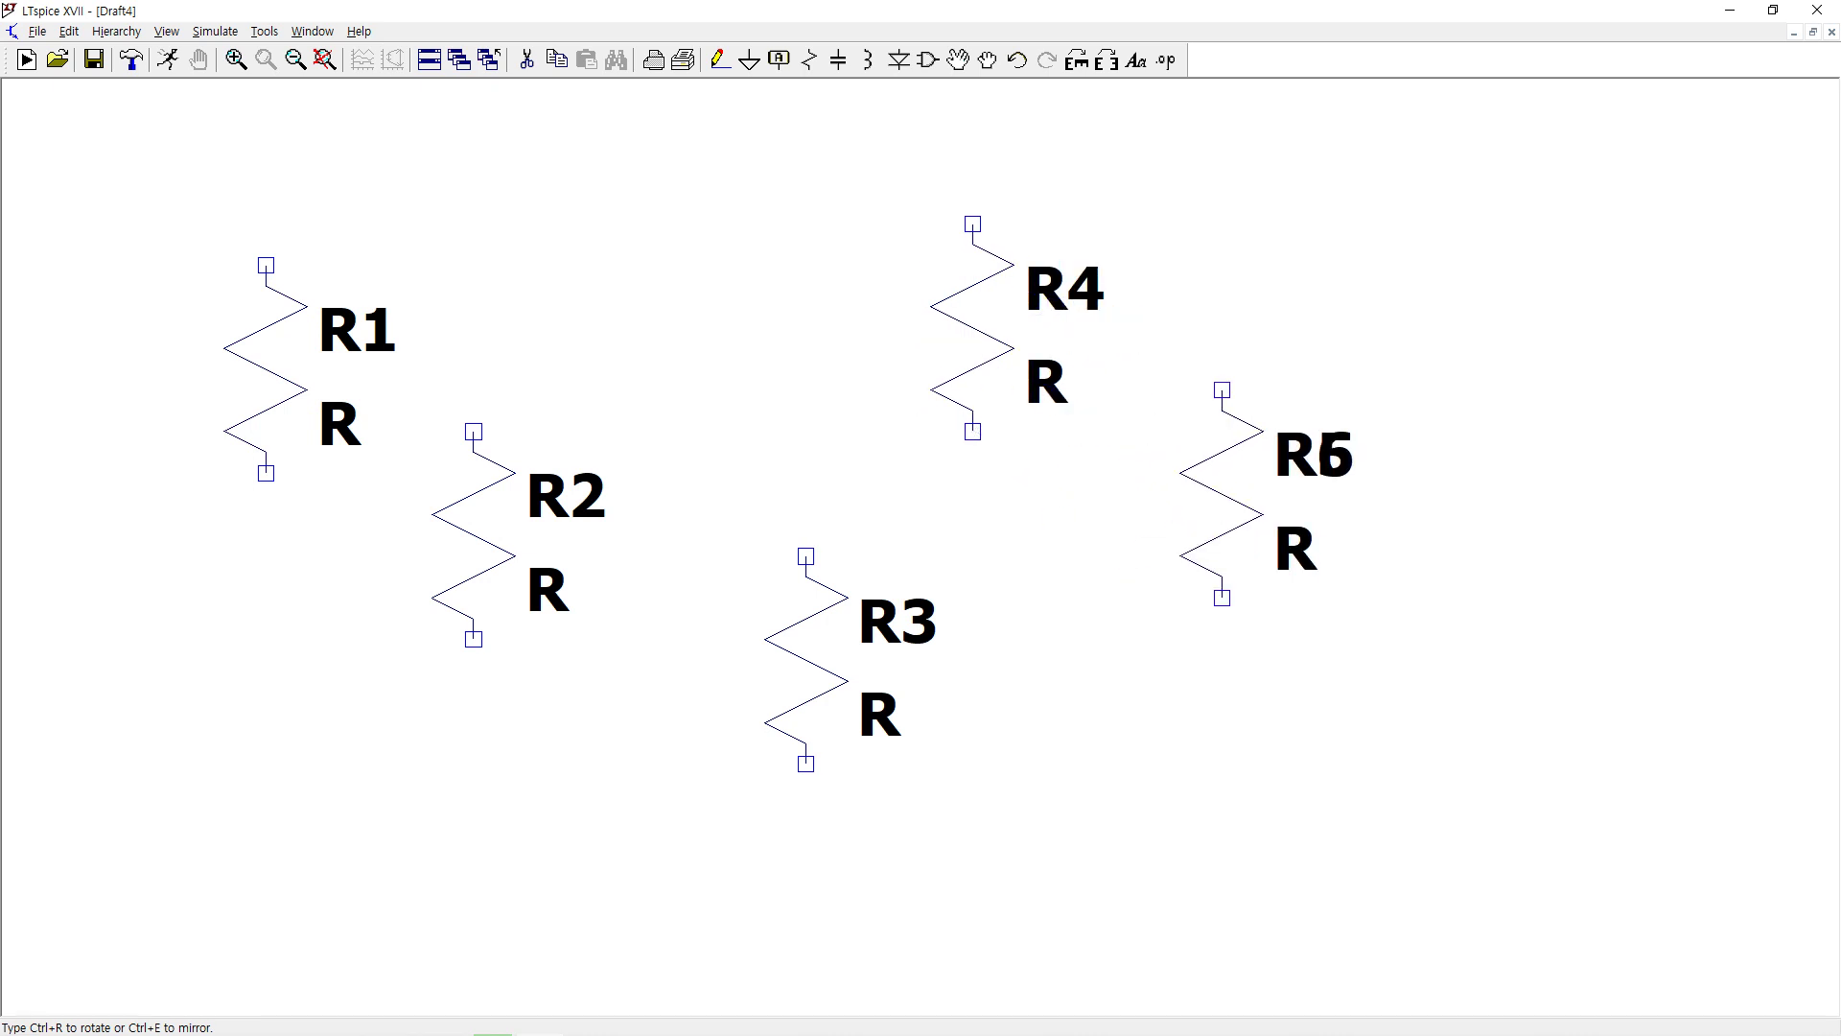
click(1387, 660)
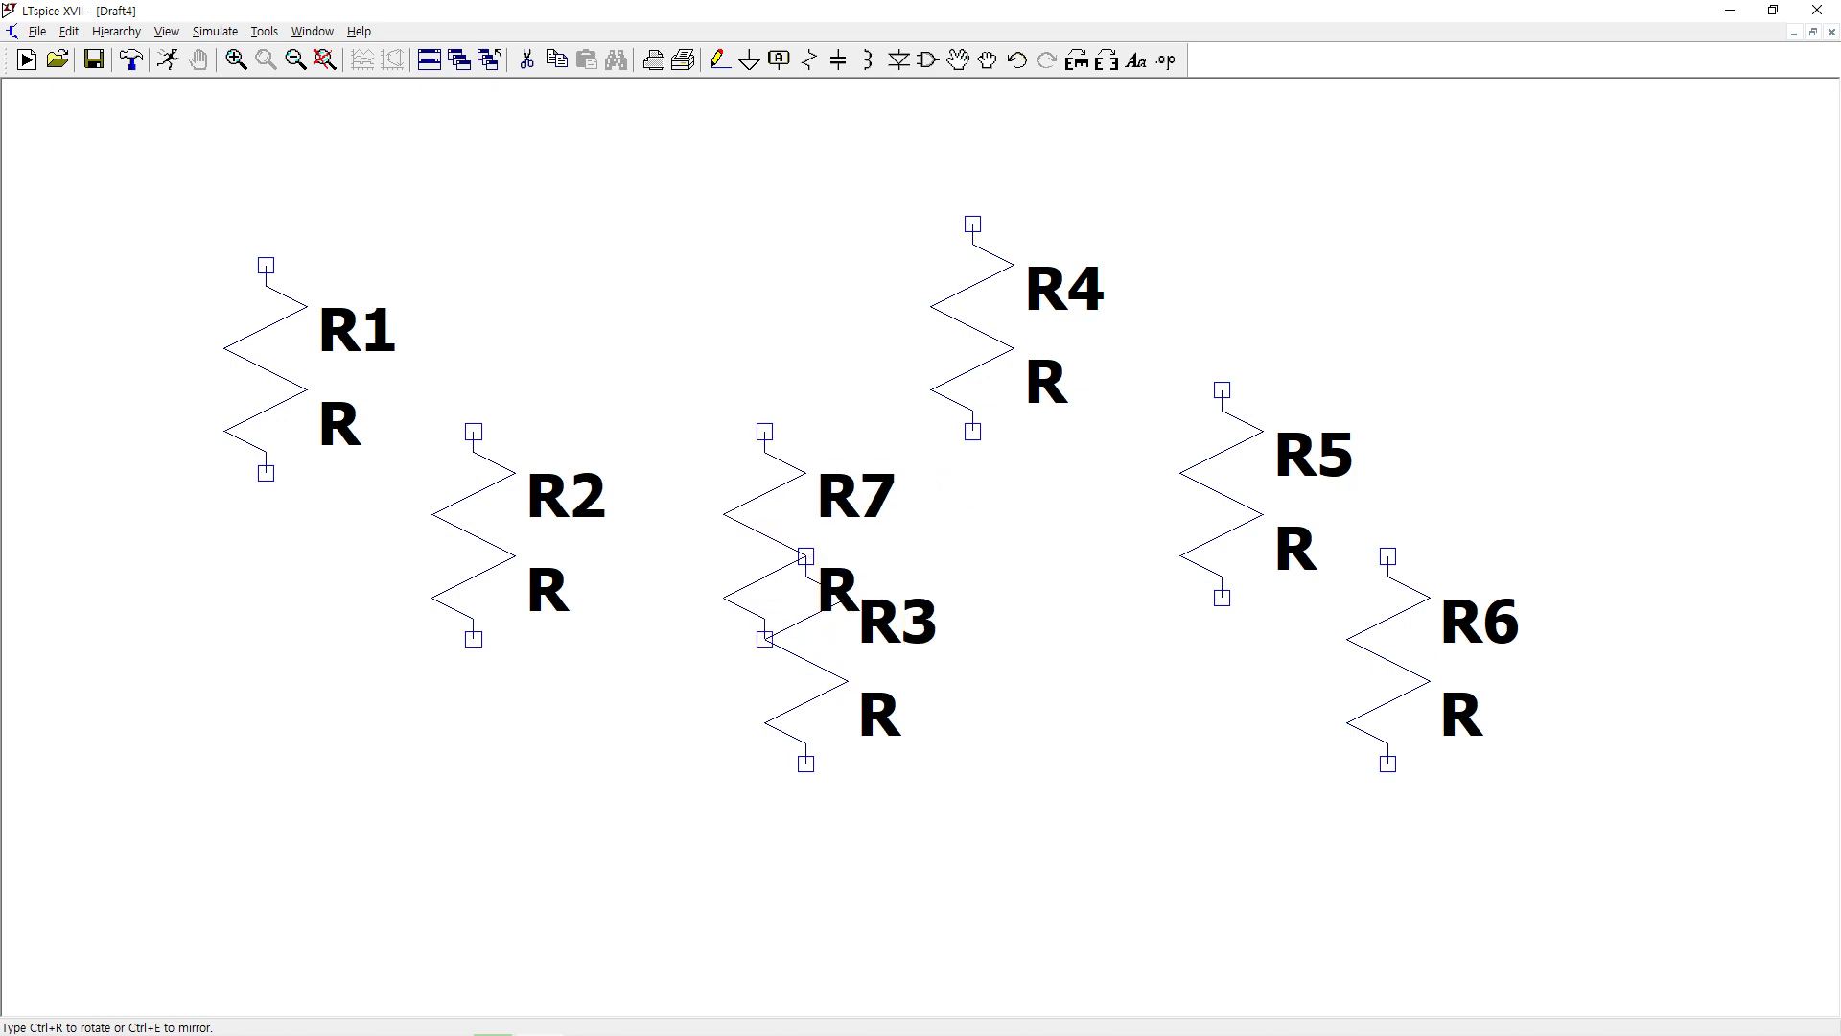
key(Escape)
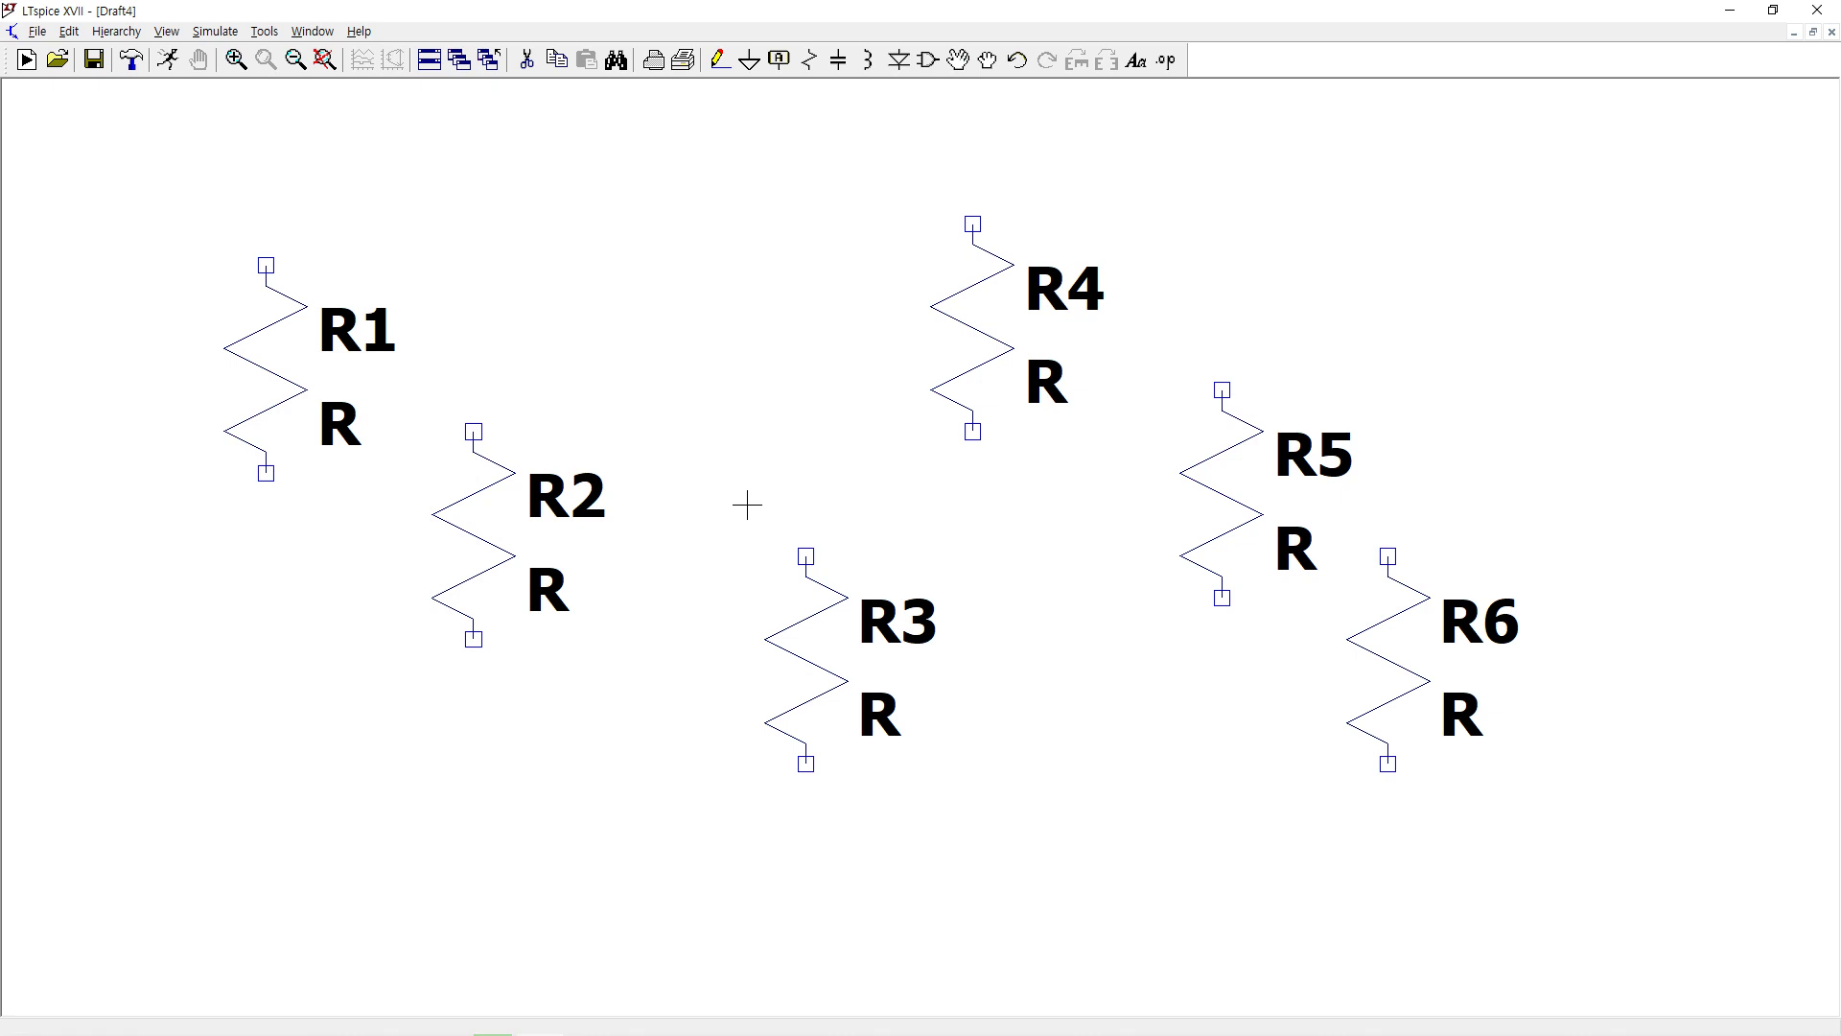
- Delete all six resistors together as one area, and undo the deletion
key(Delete)
drag(186, 147, 1575, 859)
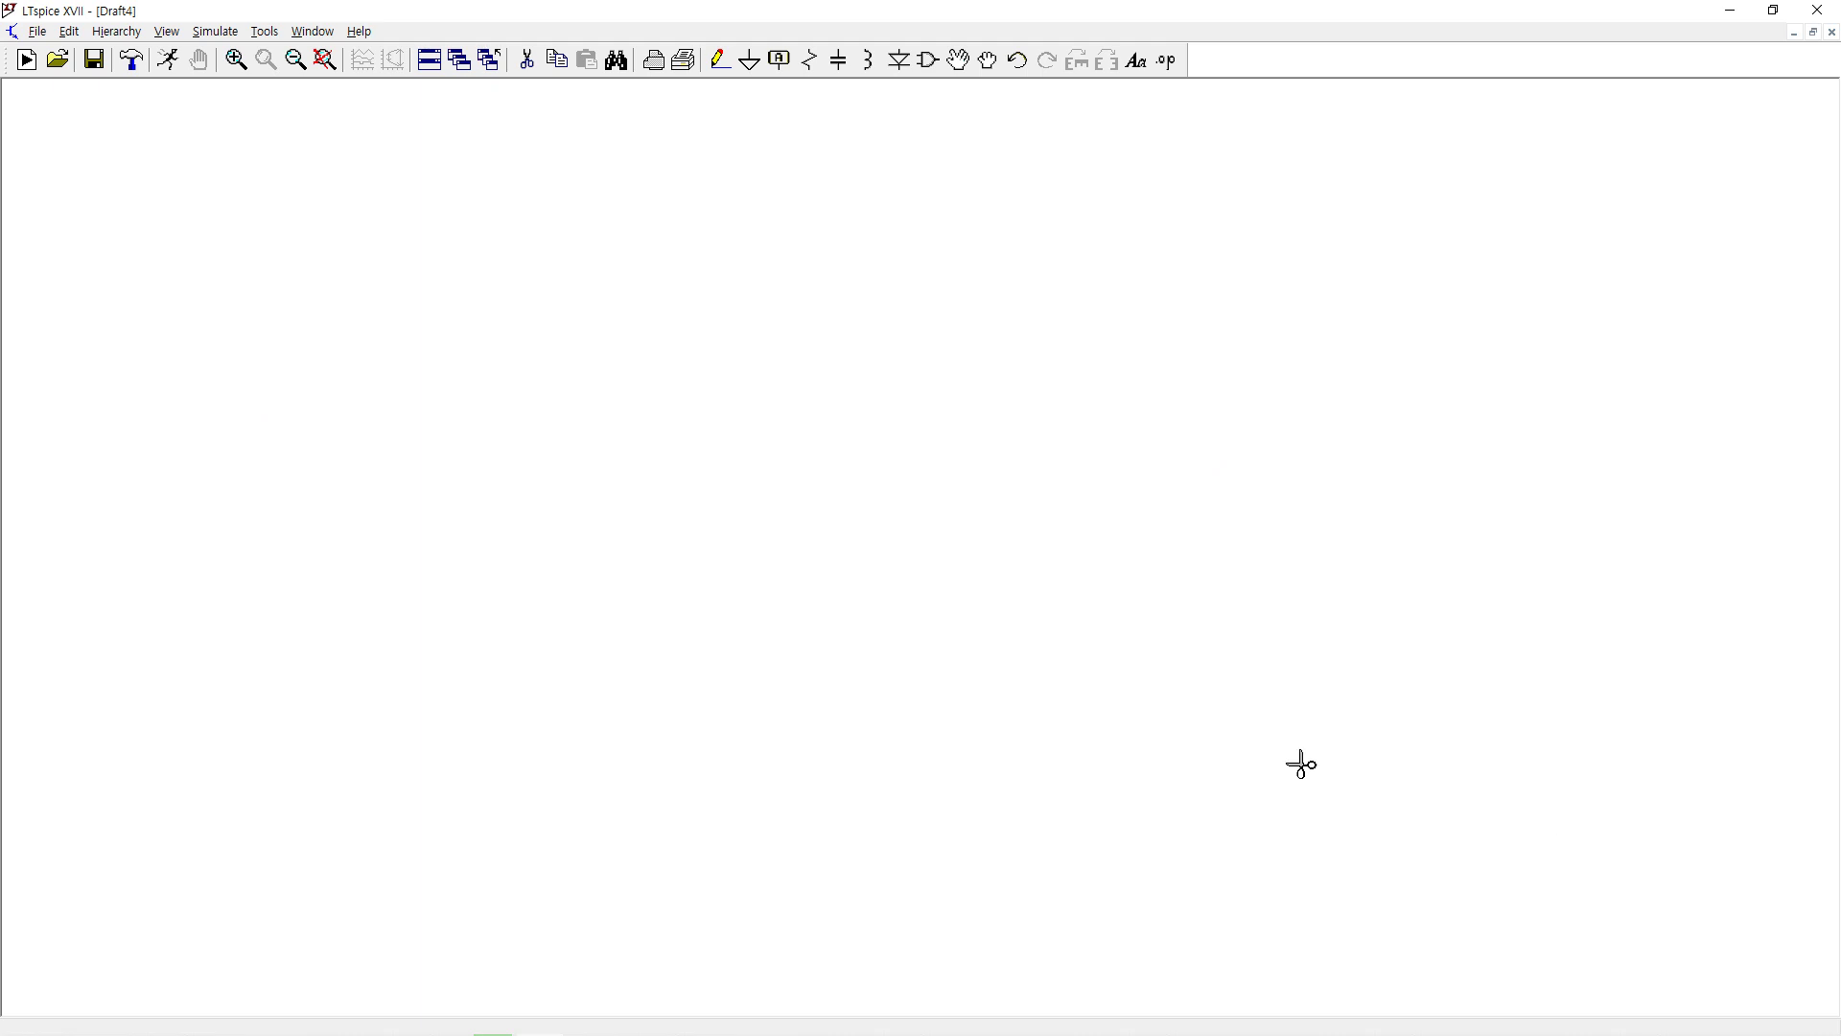
key(Escape)
key(ctrl+z)
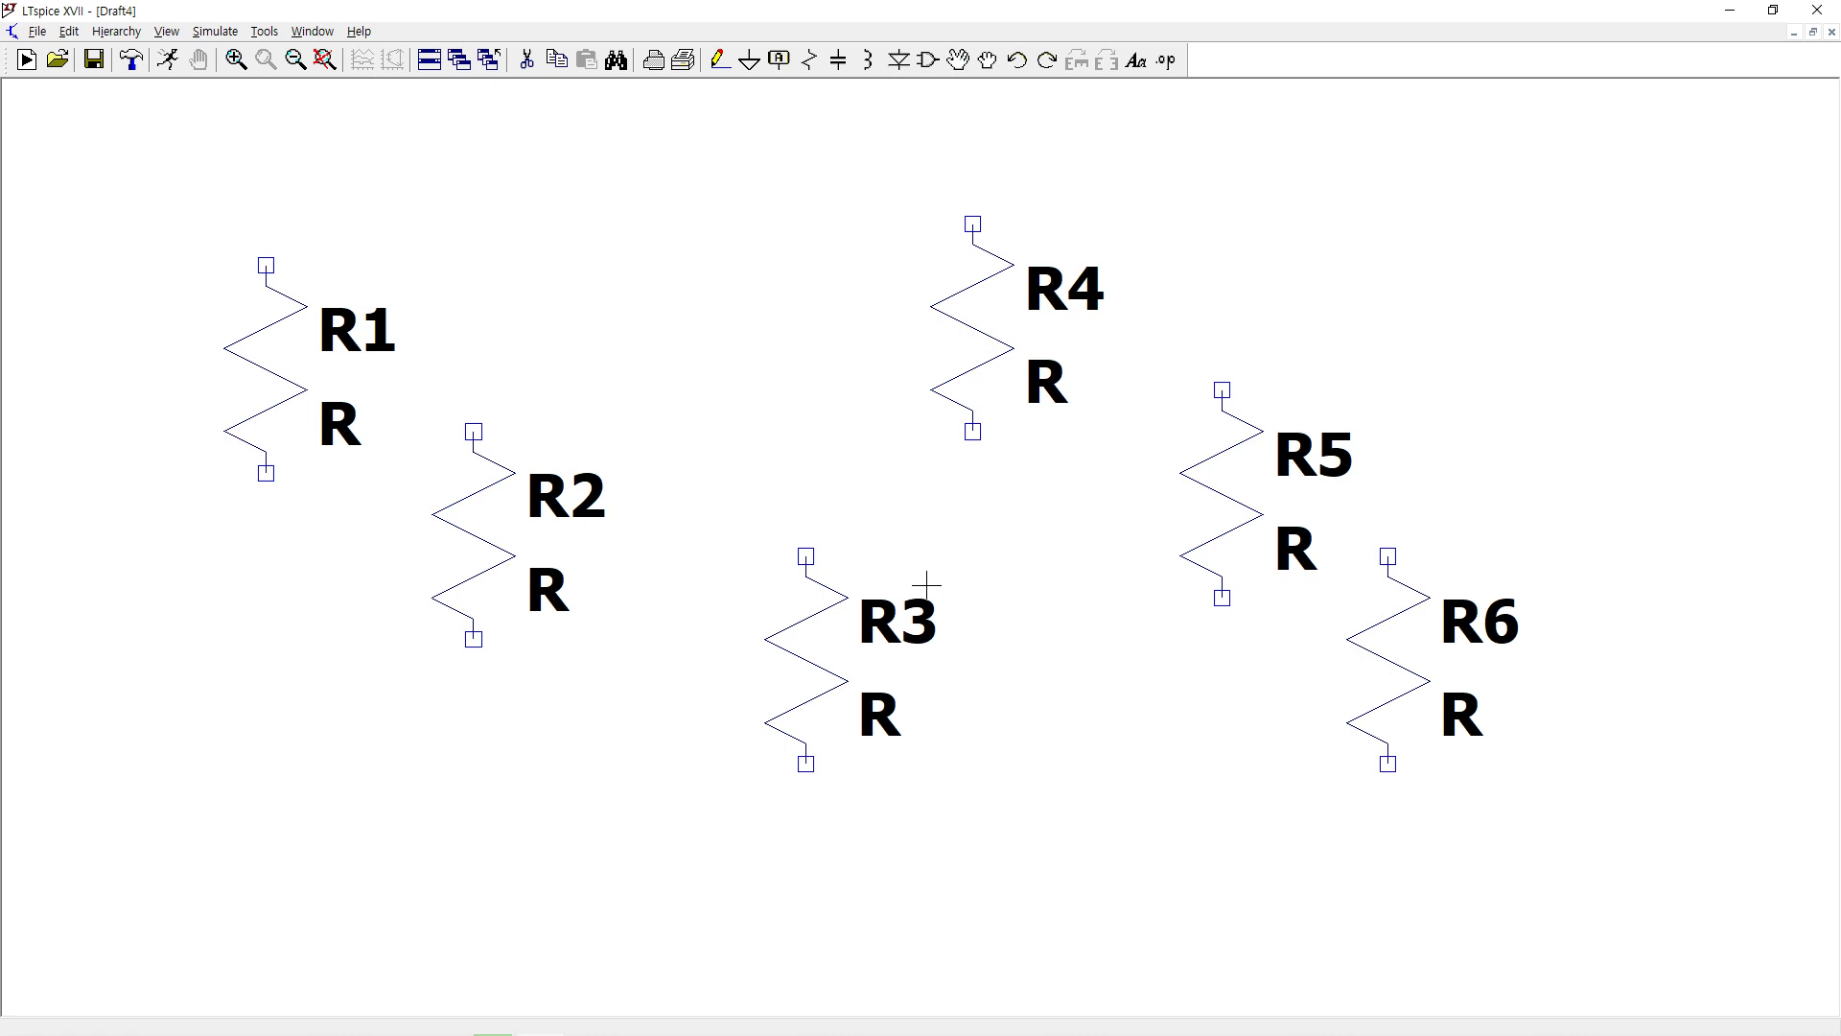
- Delete all six resistors at once to clear the schematic
drag(266, 291, 238, 296)
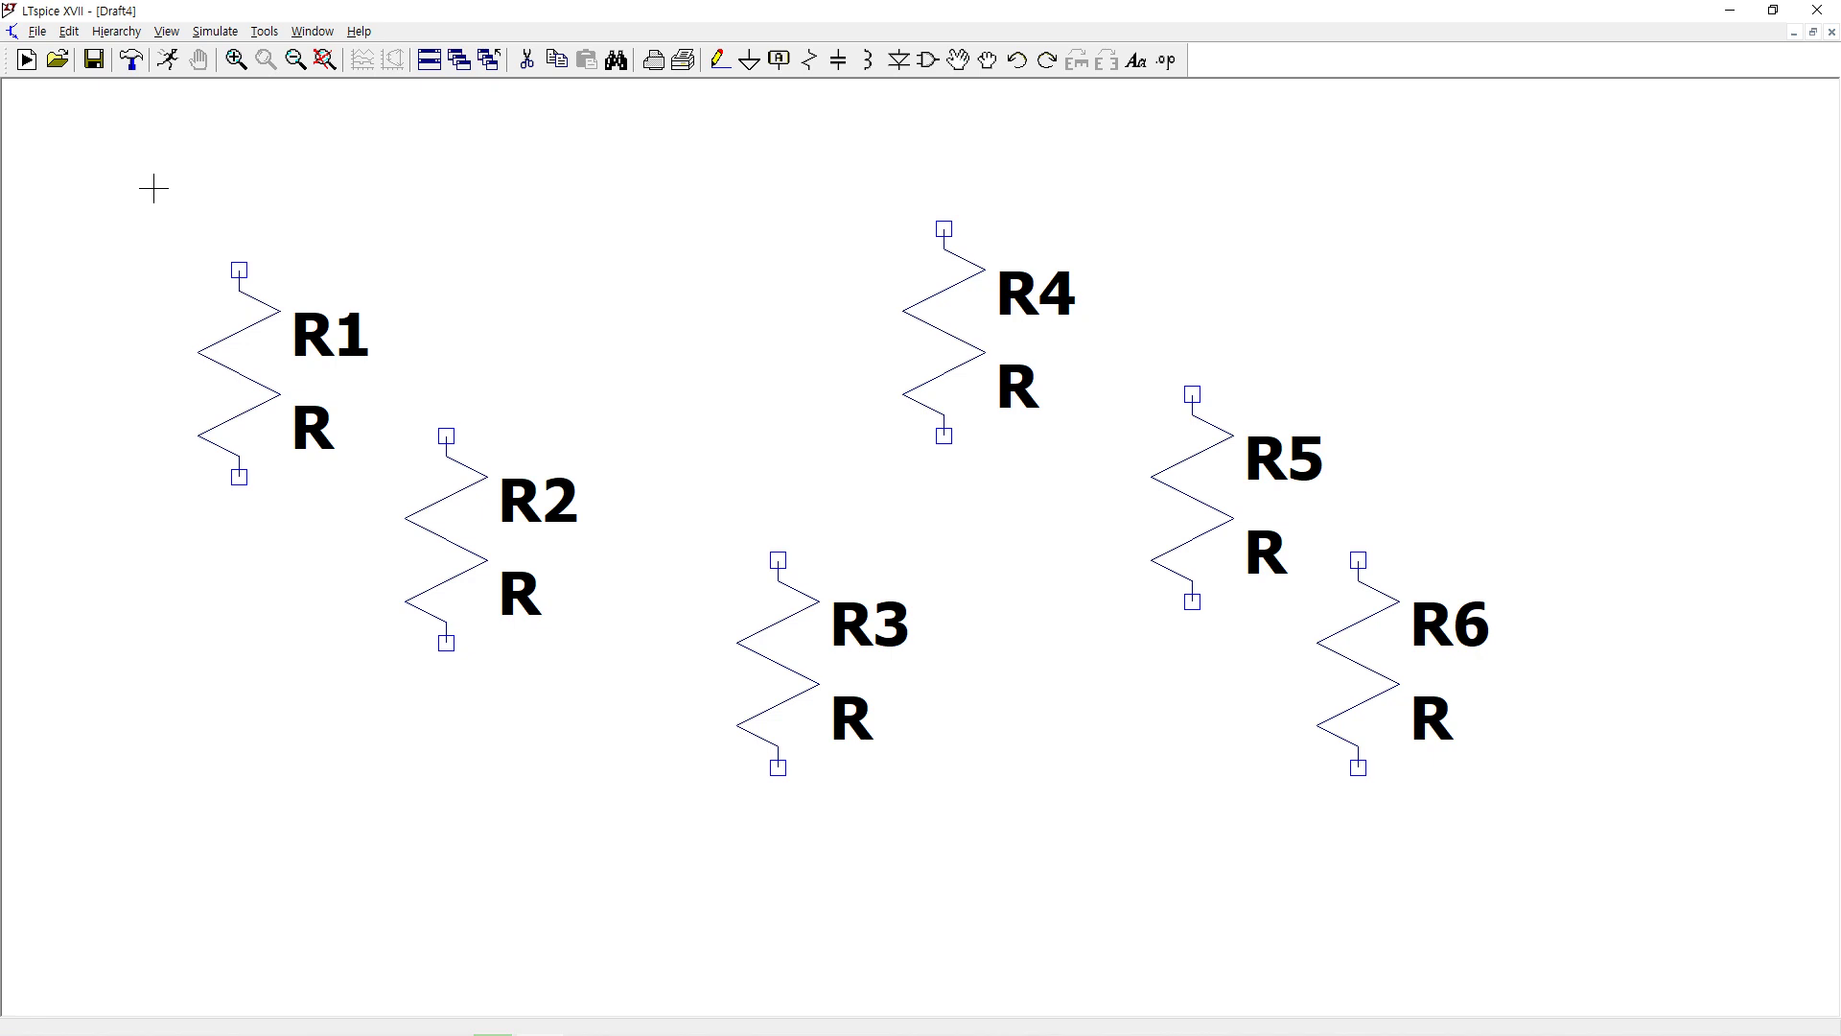
drag(151, 182, 1536, 831)
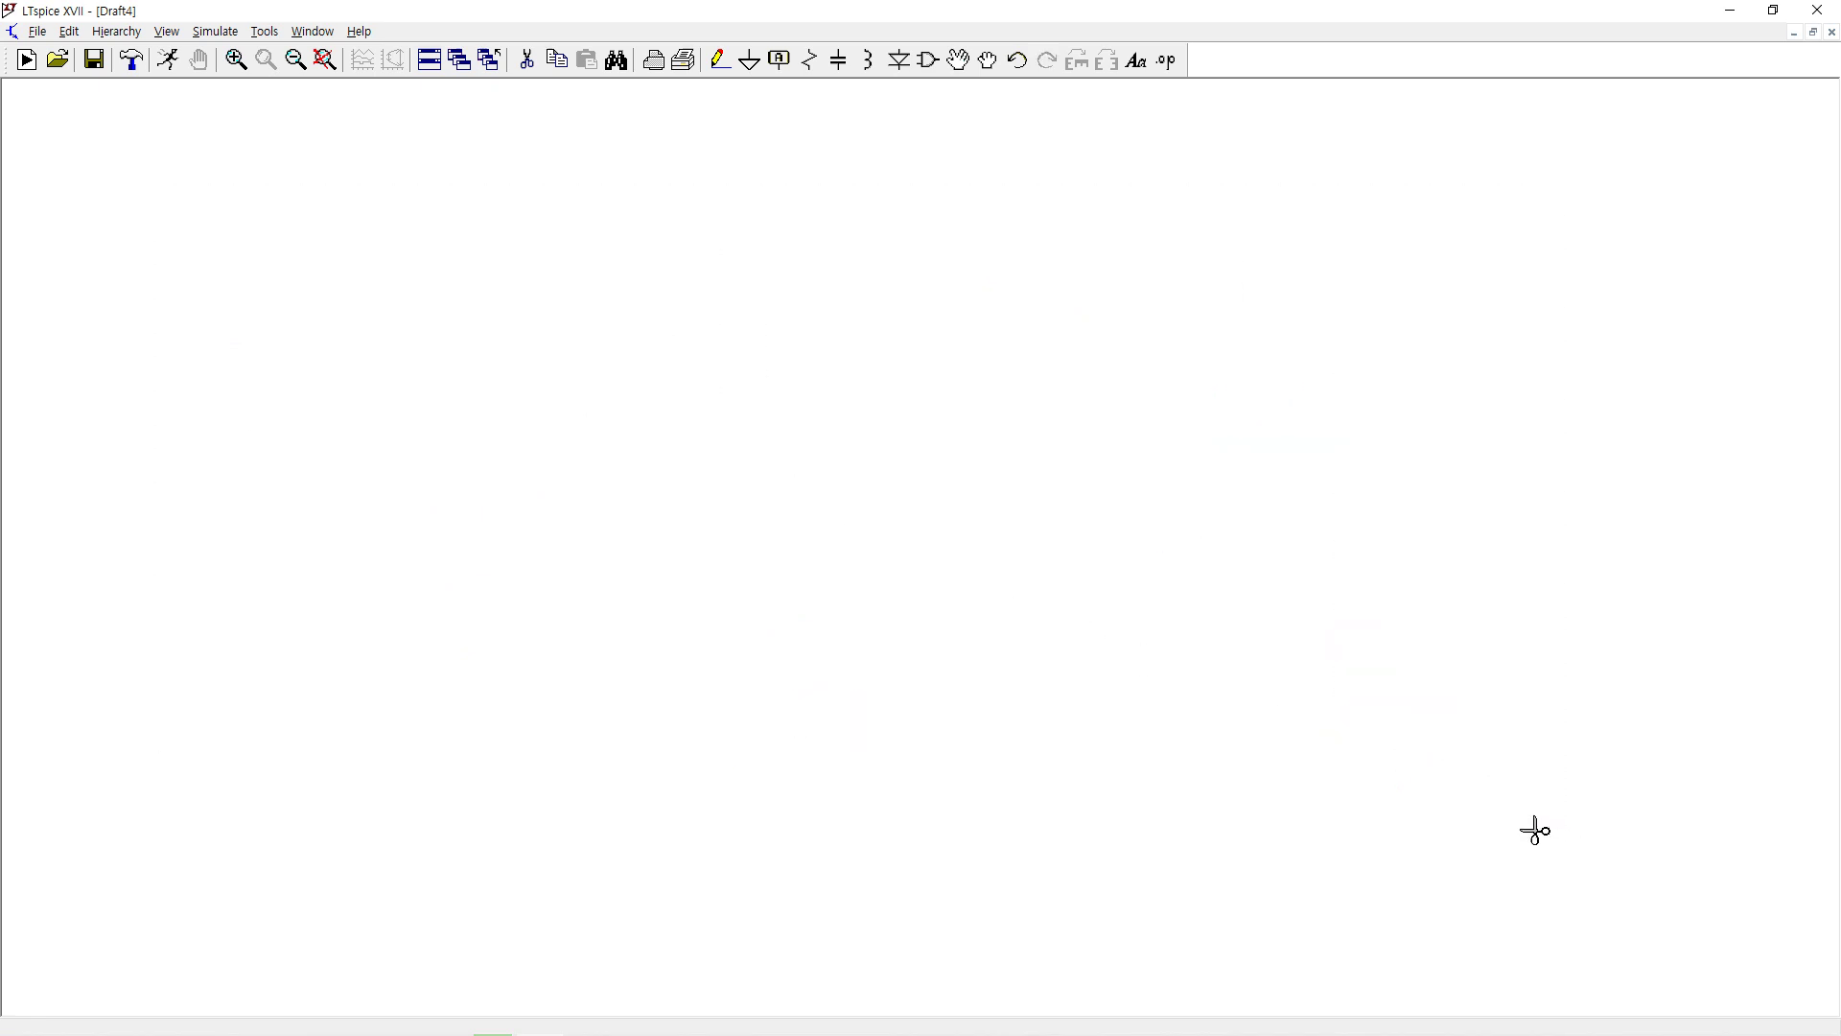
key(Escape)
- Place resistor R1 rotated to horizontal and resistor R2 upright, below and to the right of R1
key(r)
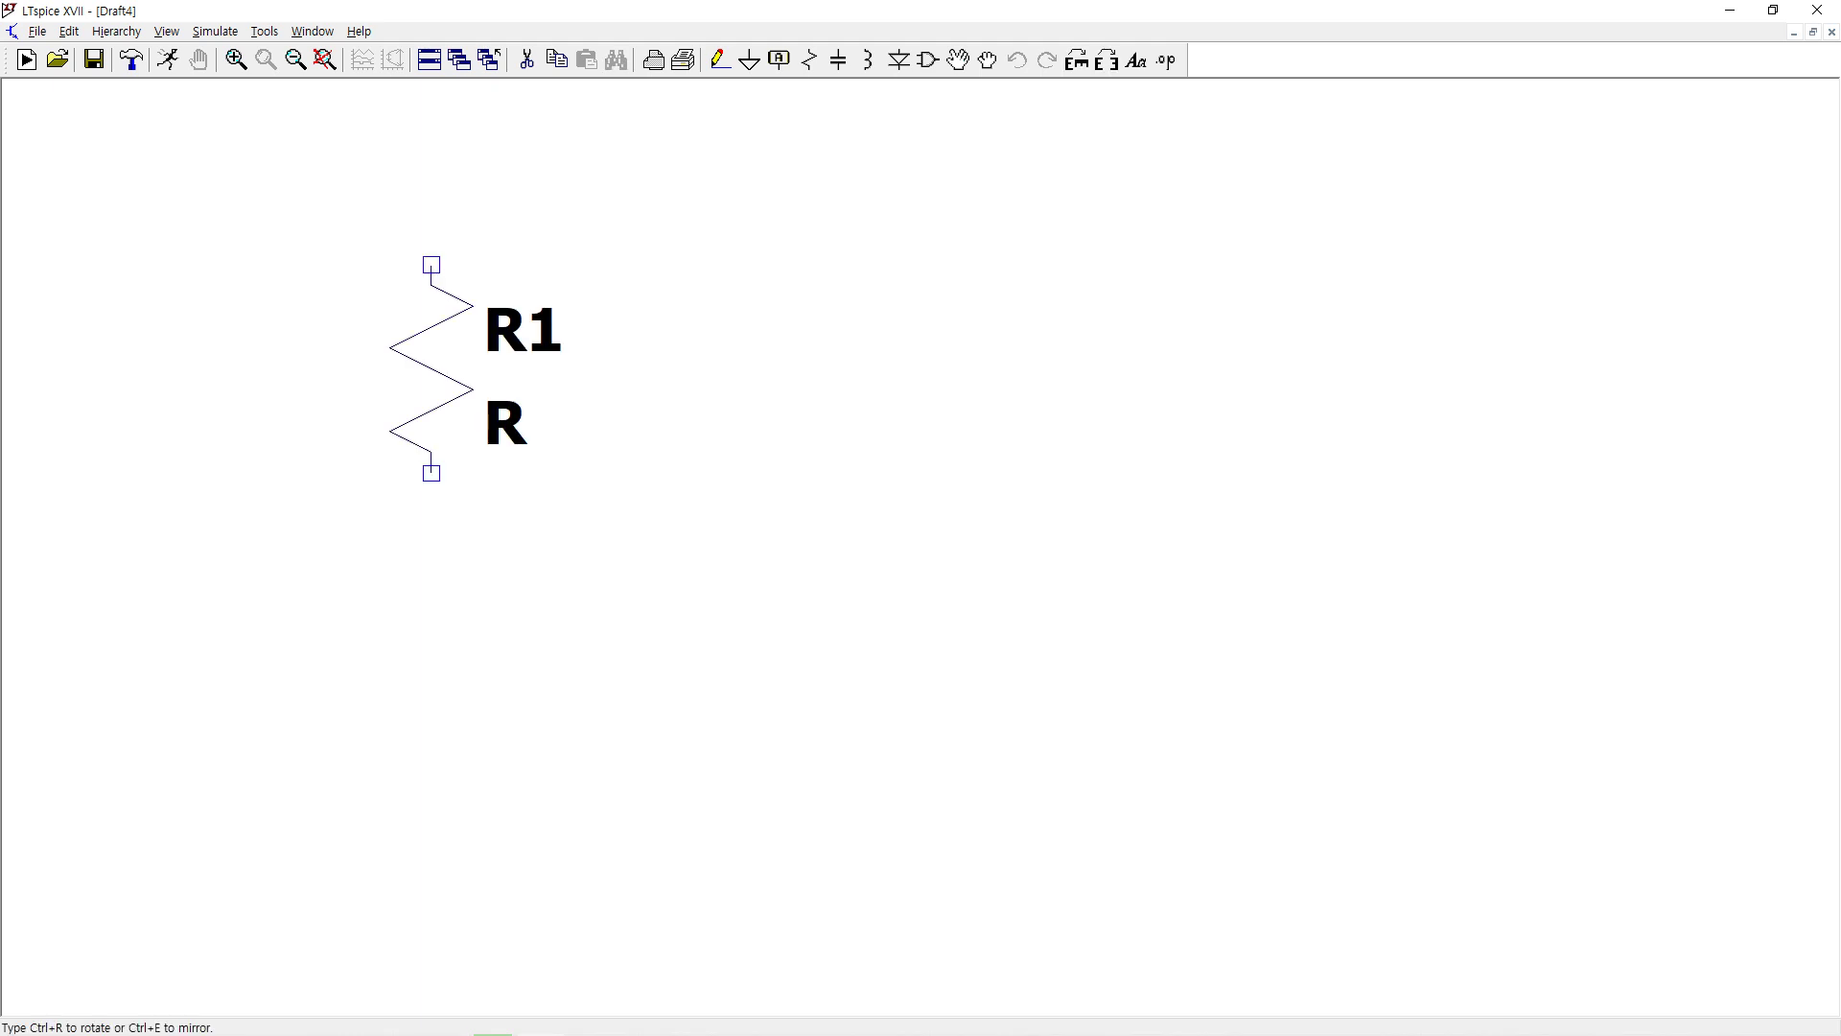
key(ctrl+r)
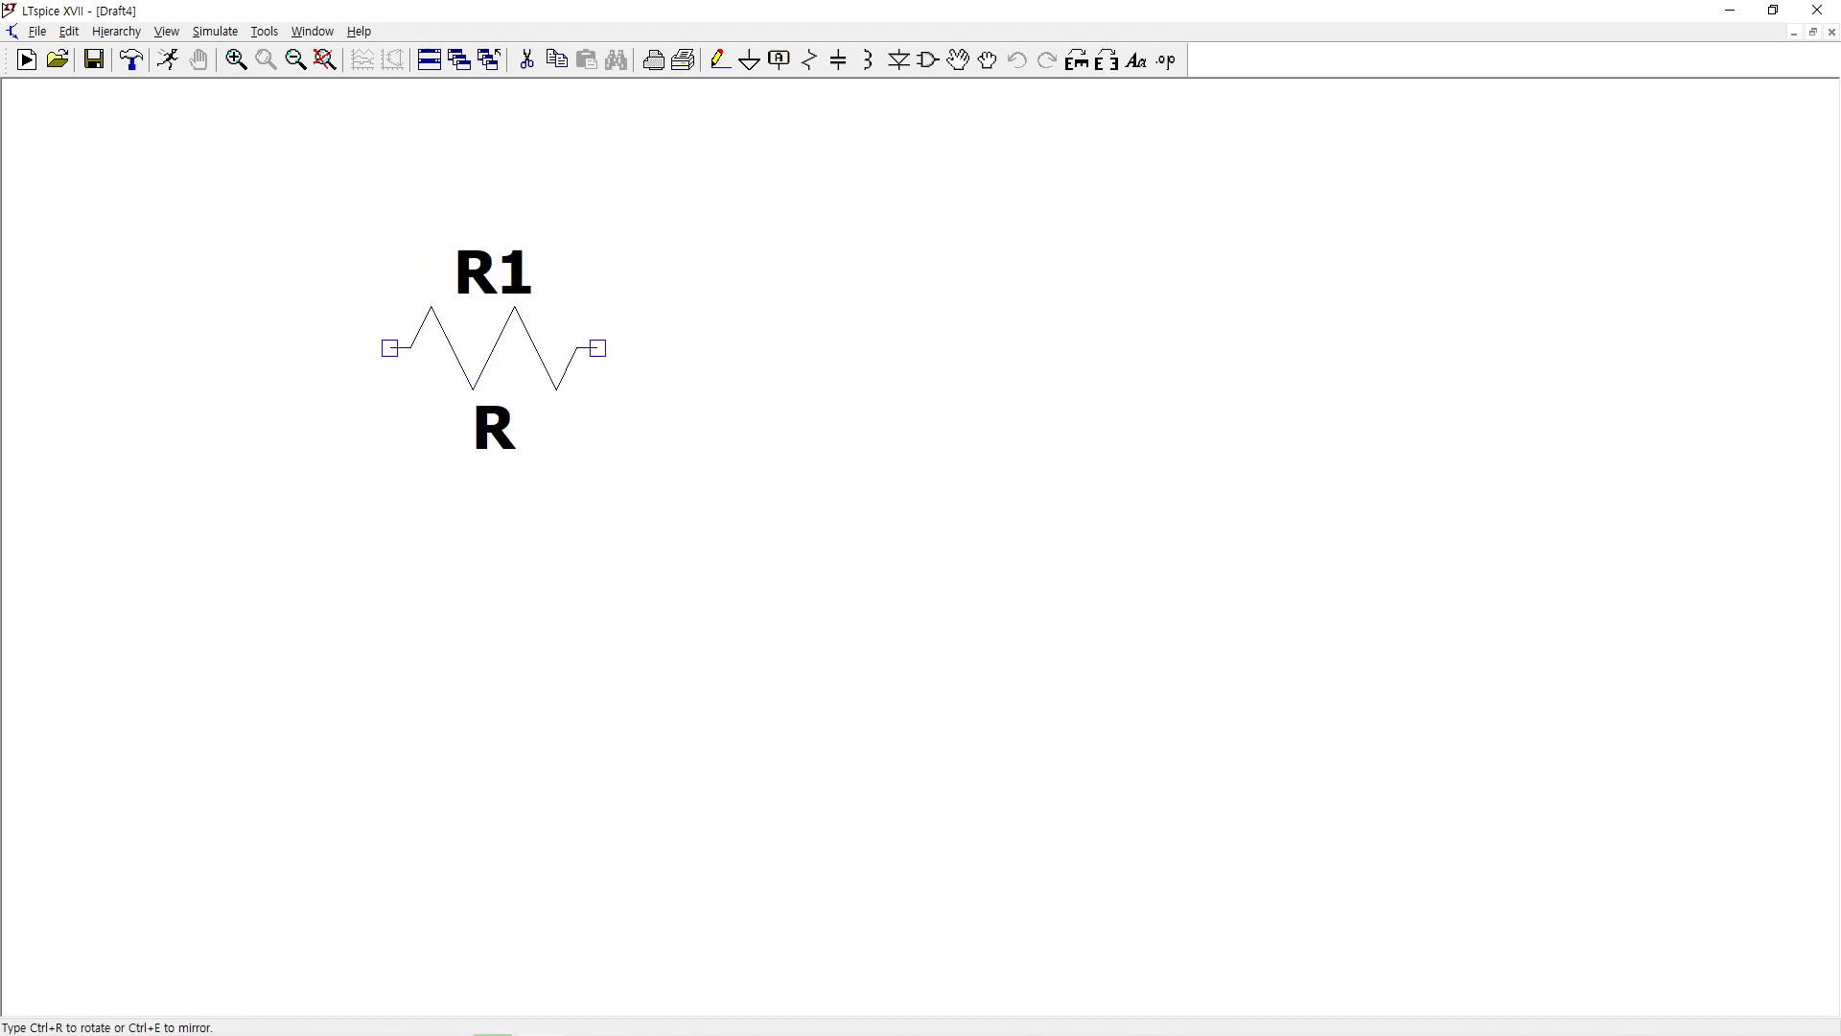
click(641, 307)
key(ctrl+r)
key(ctrl+e)
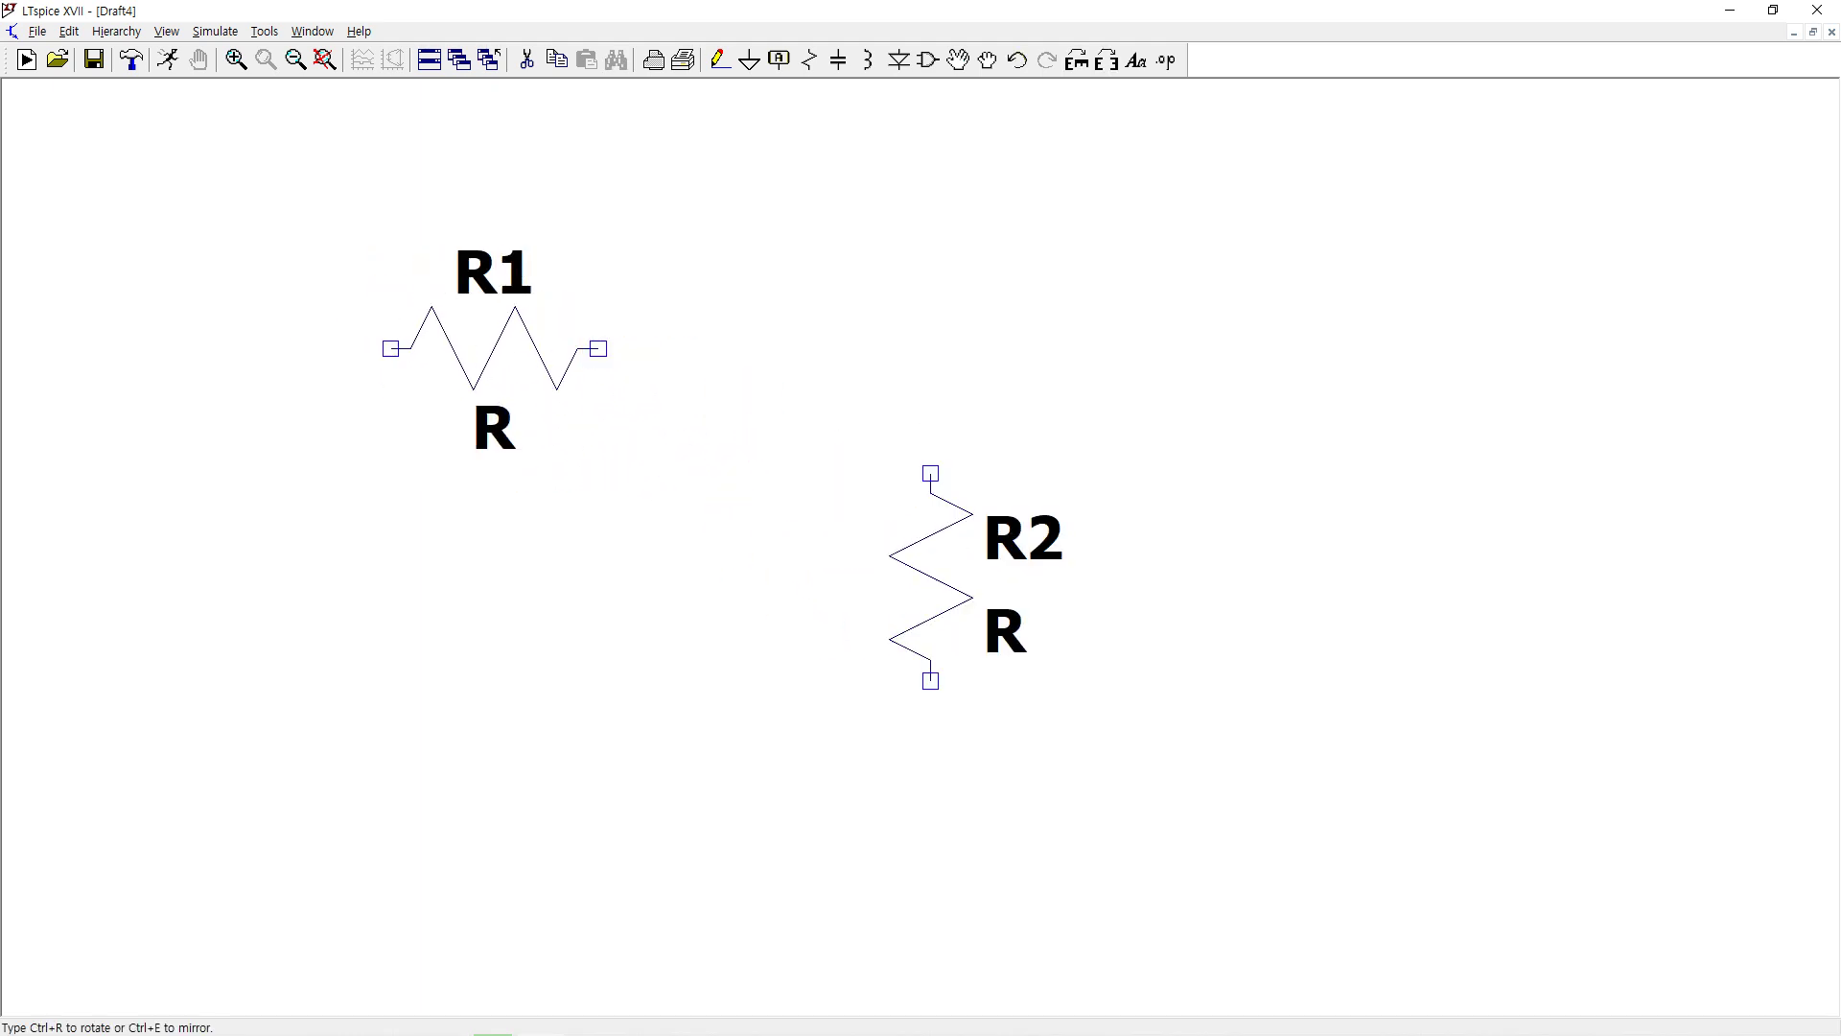
click(972, 575)
key(Escape)
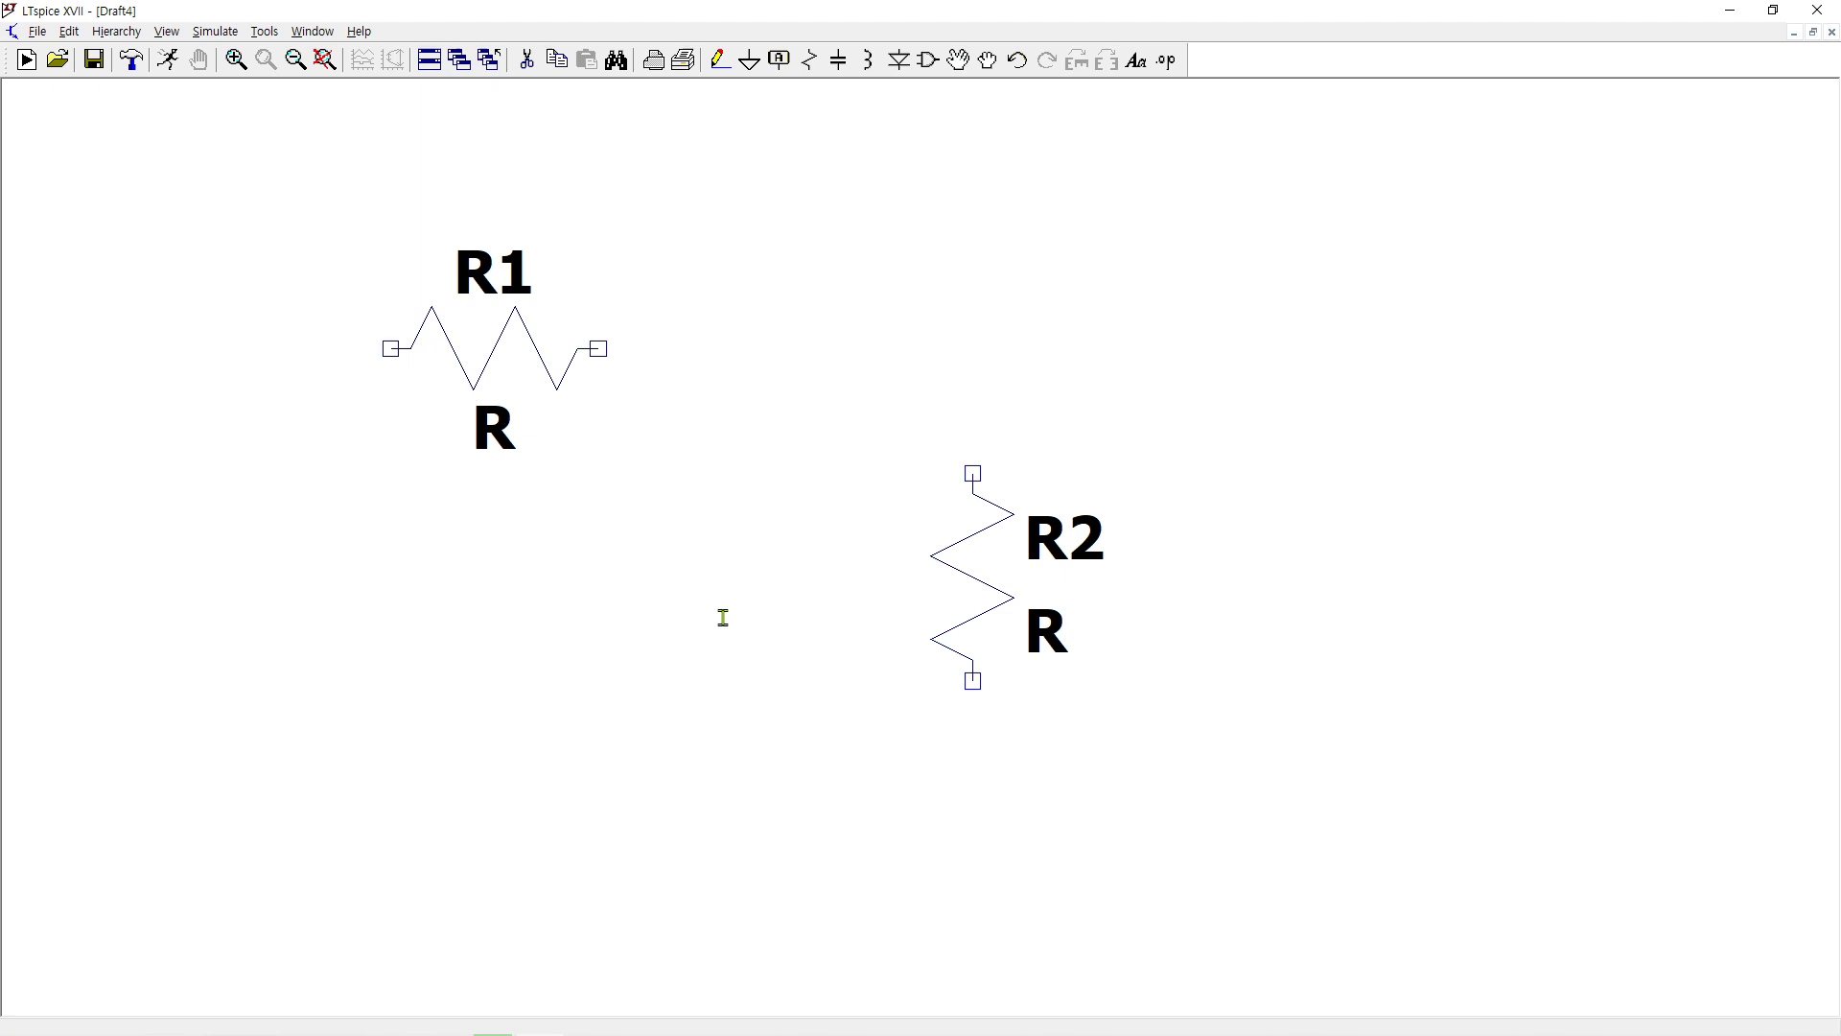
- Find the voltage component and place one voltage source below and to the left of R1
click(931, 59)
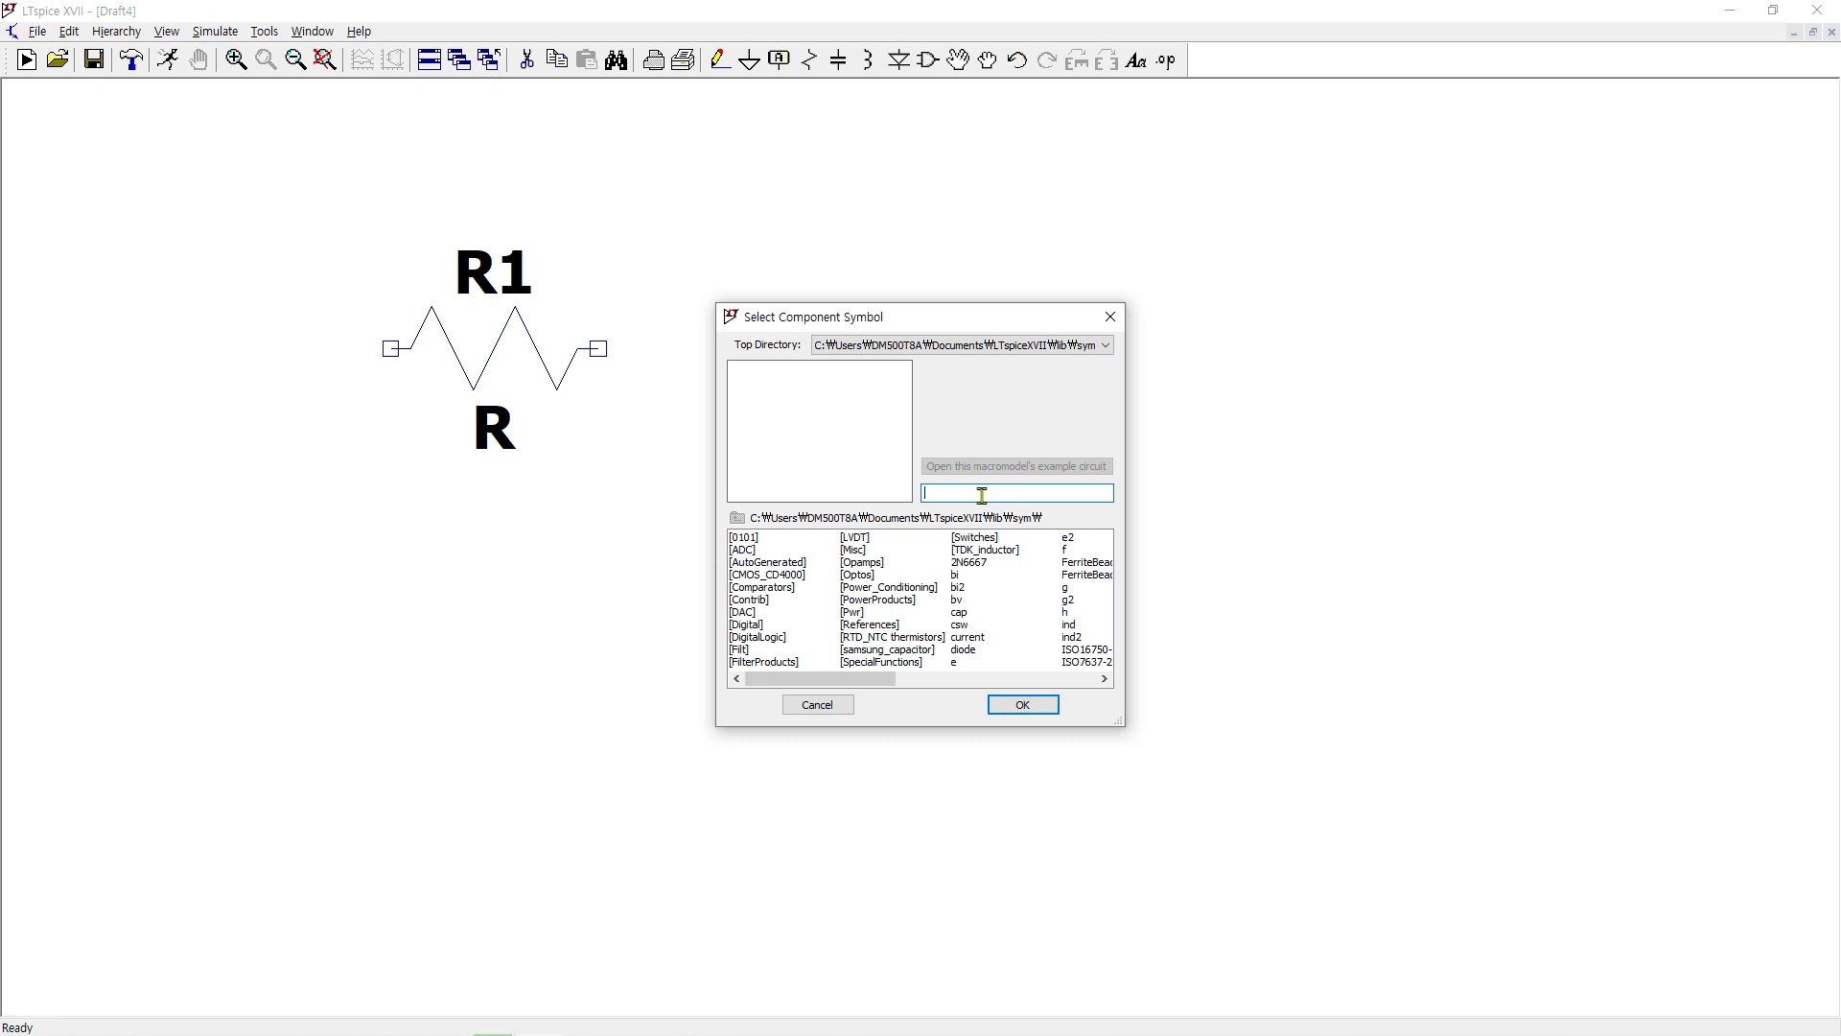
text(vol)
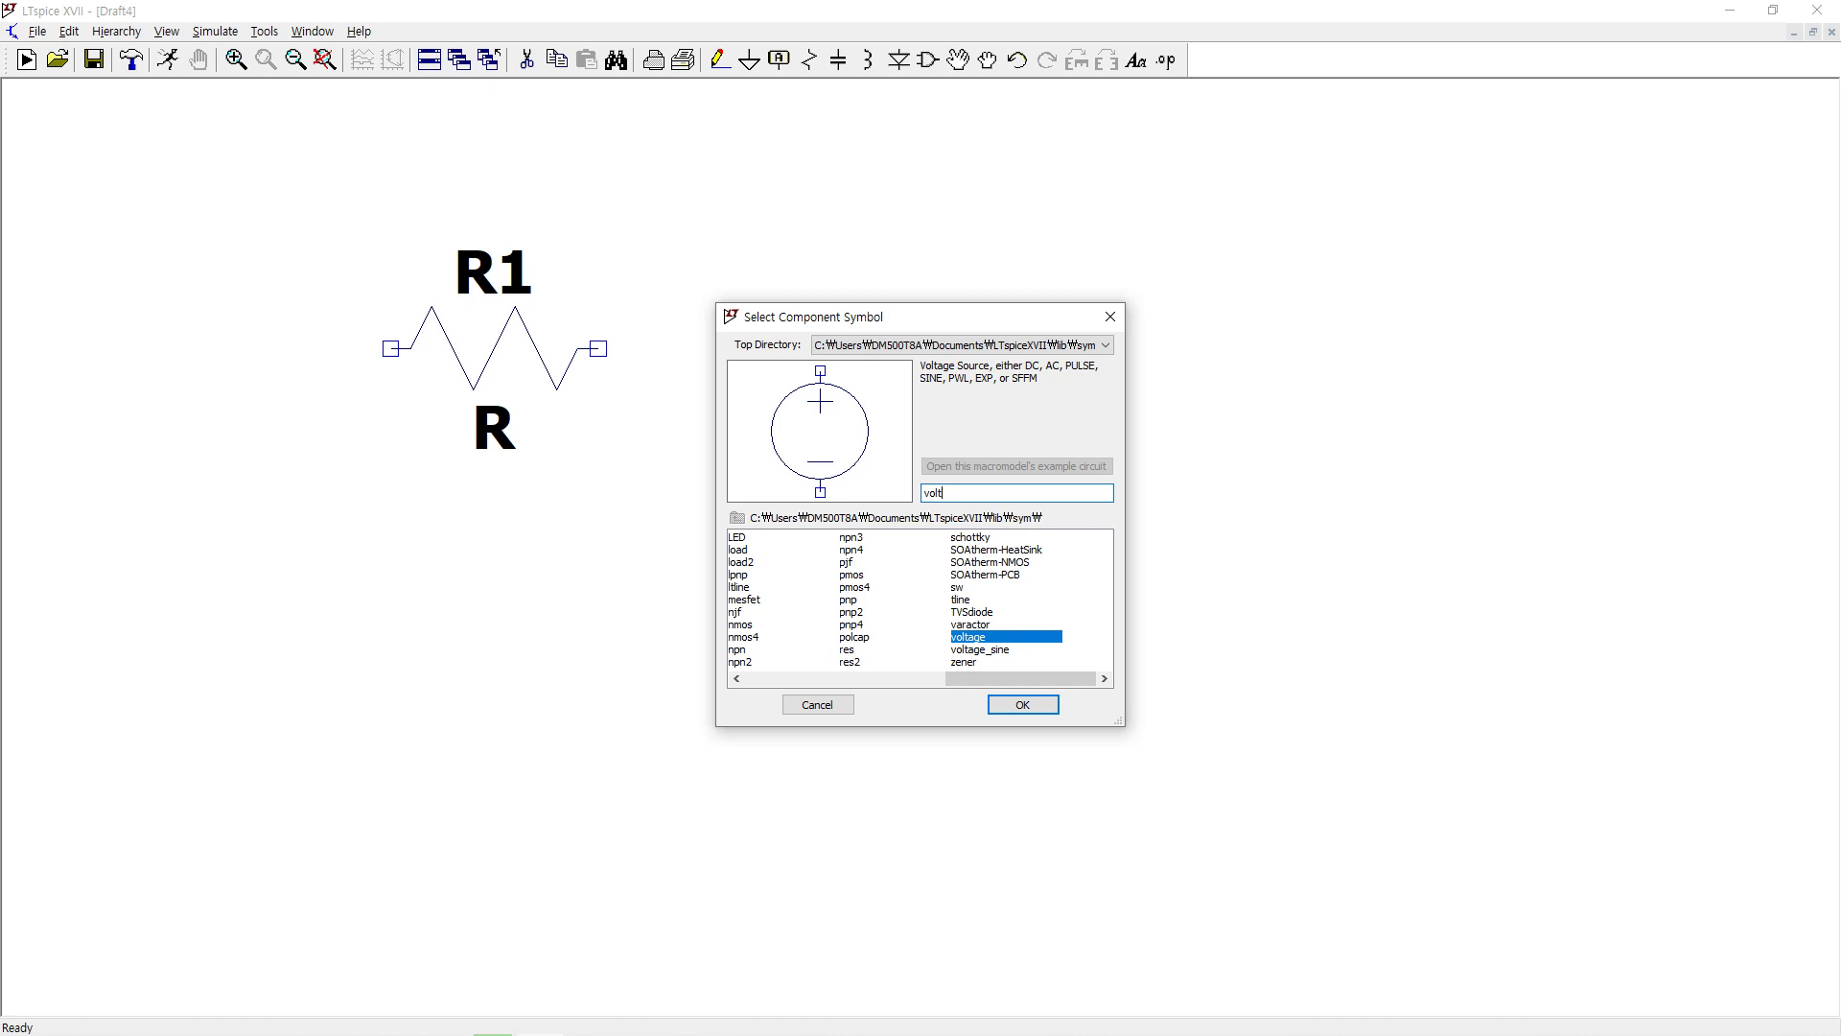
text(t)
key(Return)
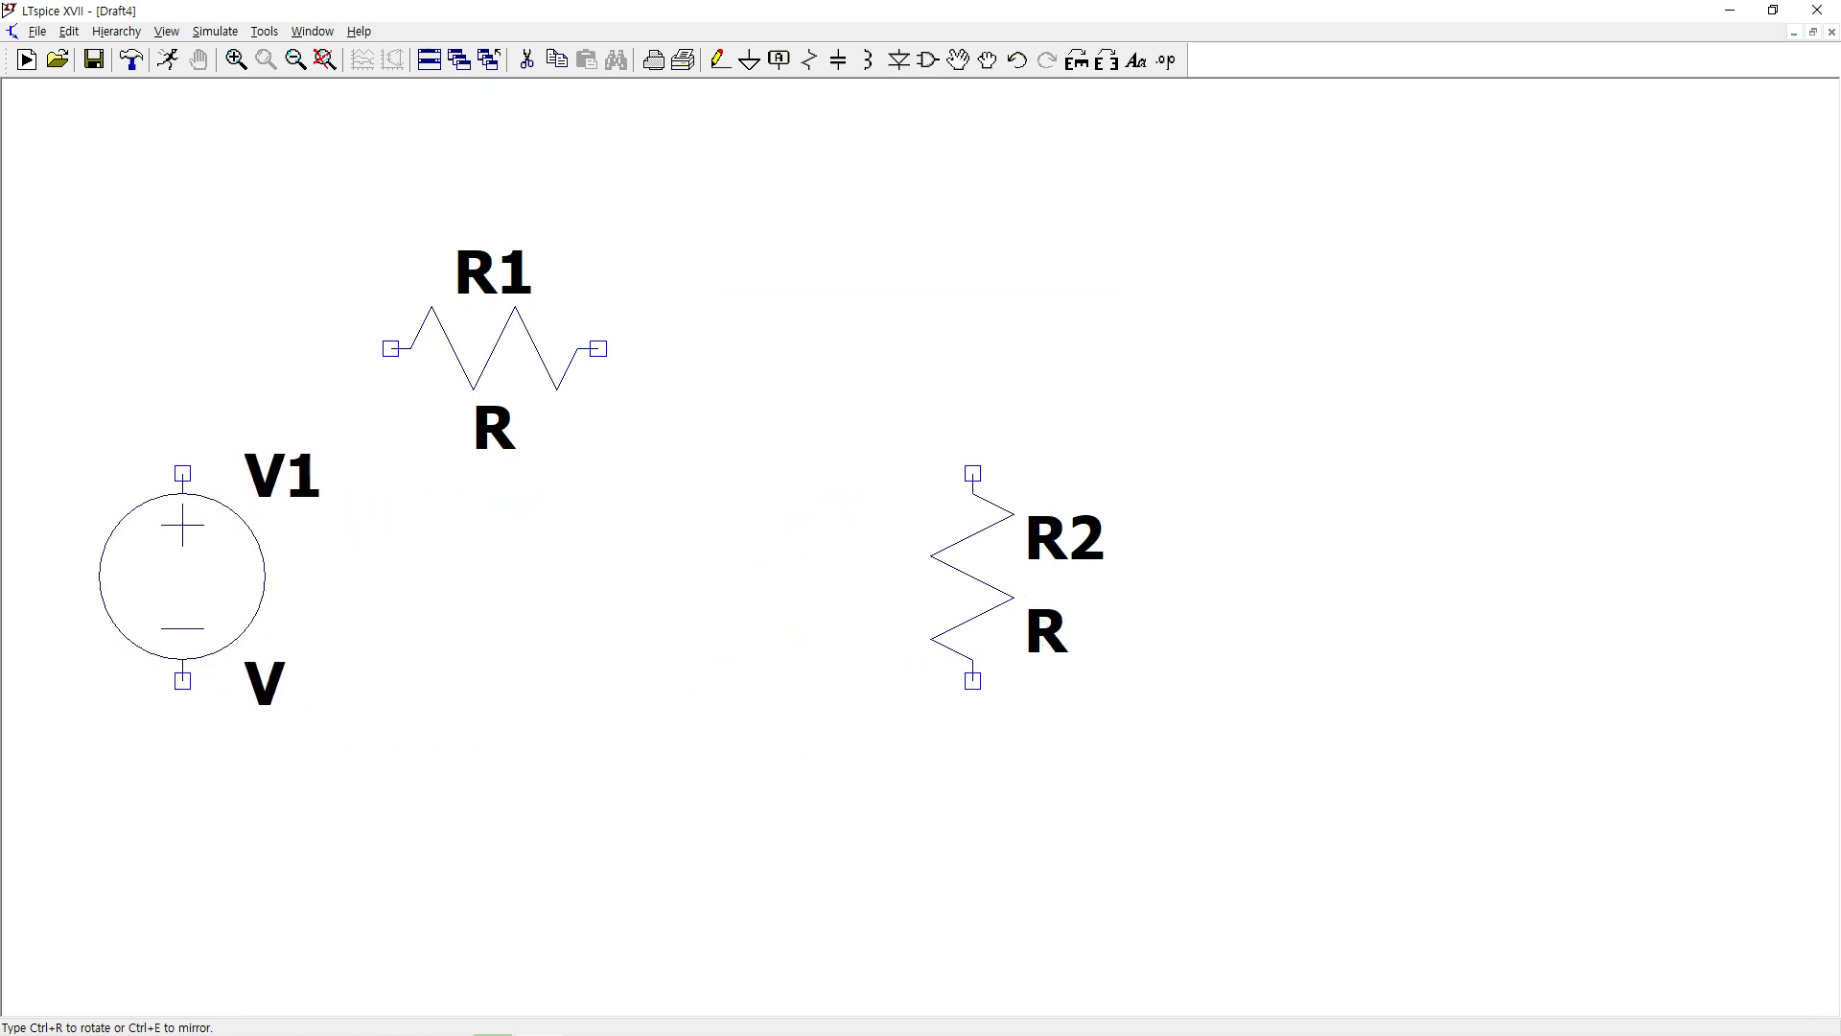
click(182, 474)
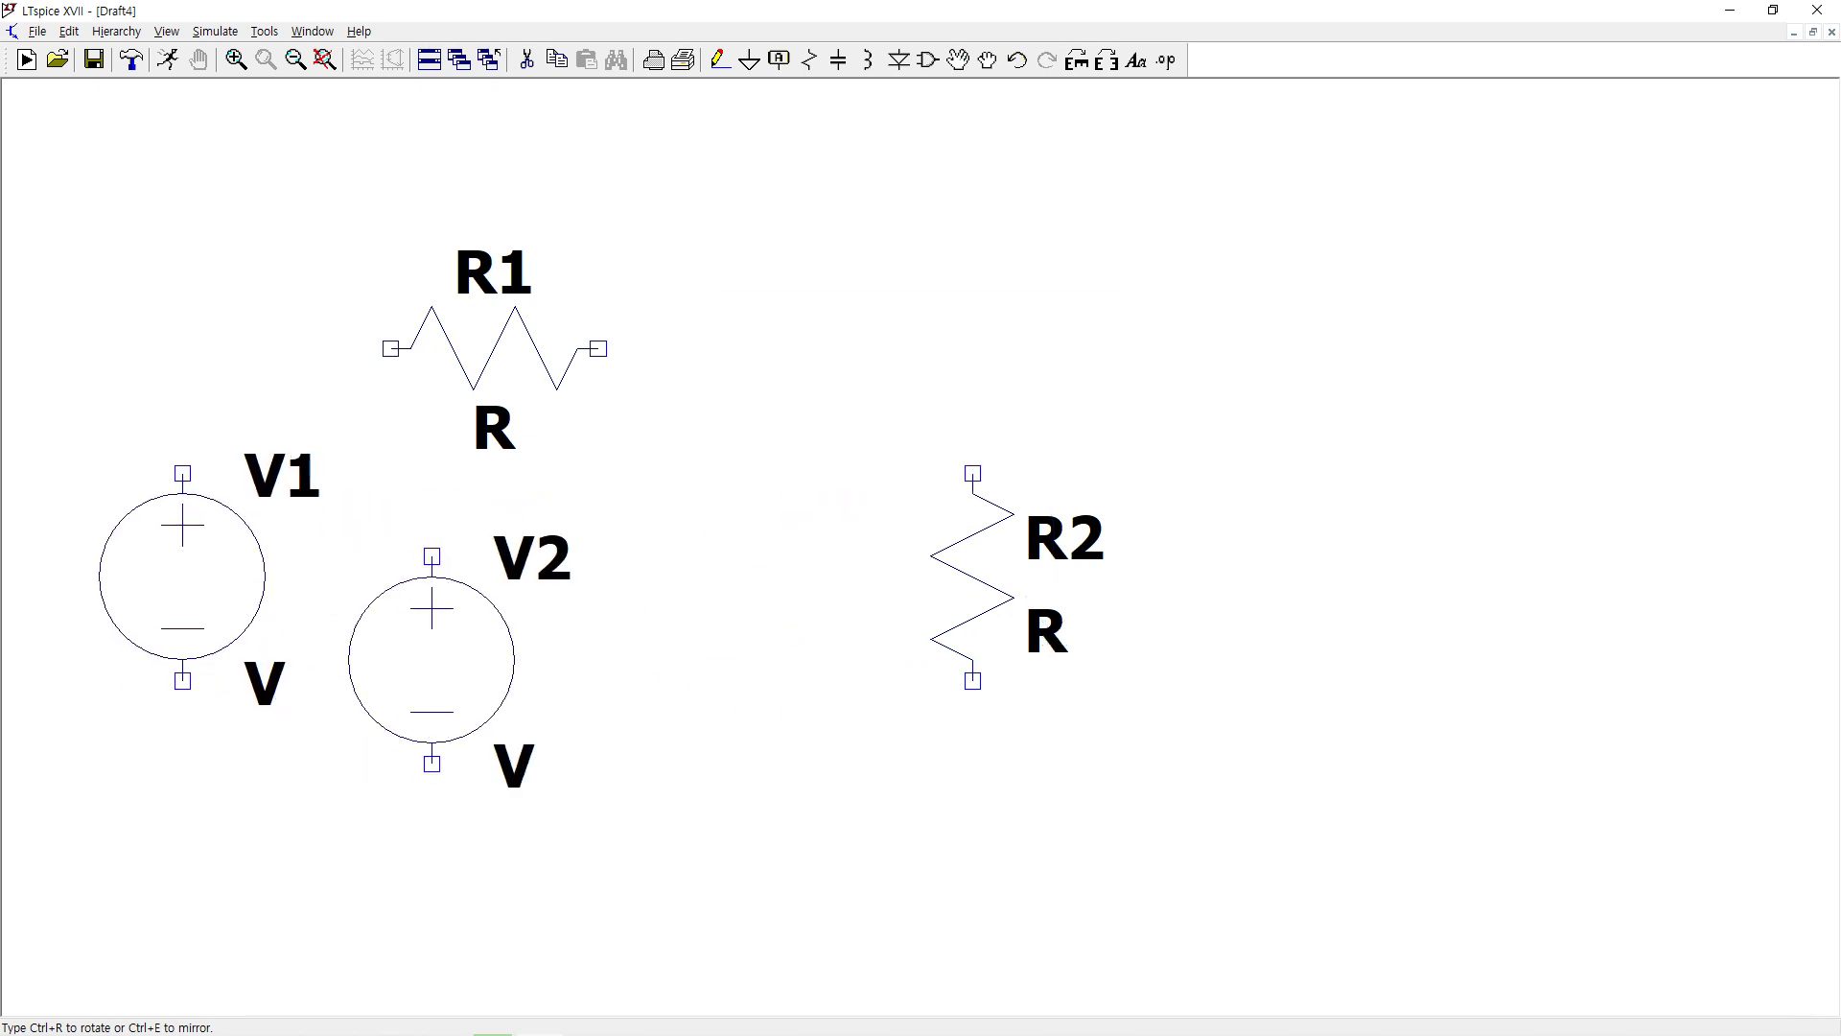
key(Escape)
- Move V1 farther left, R1 up and left, and R2 closer to them, and undo the last move
drag(498, 589, 808, 516)
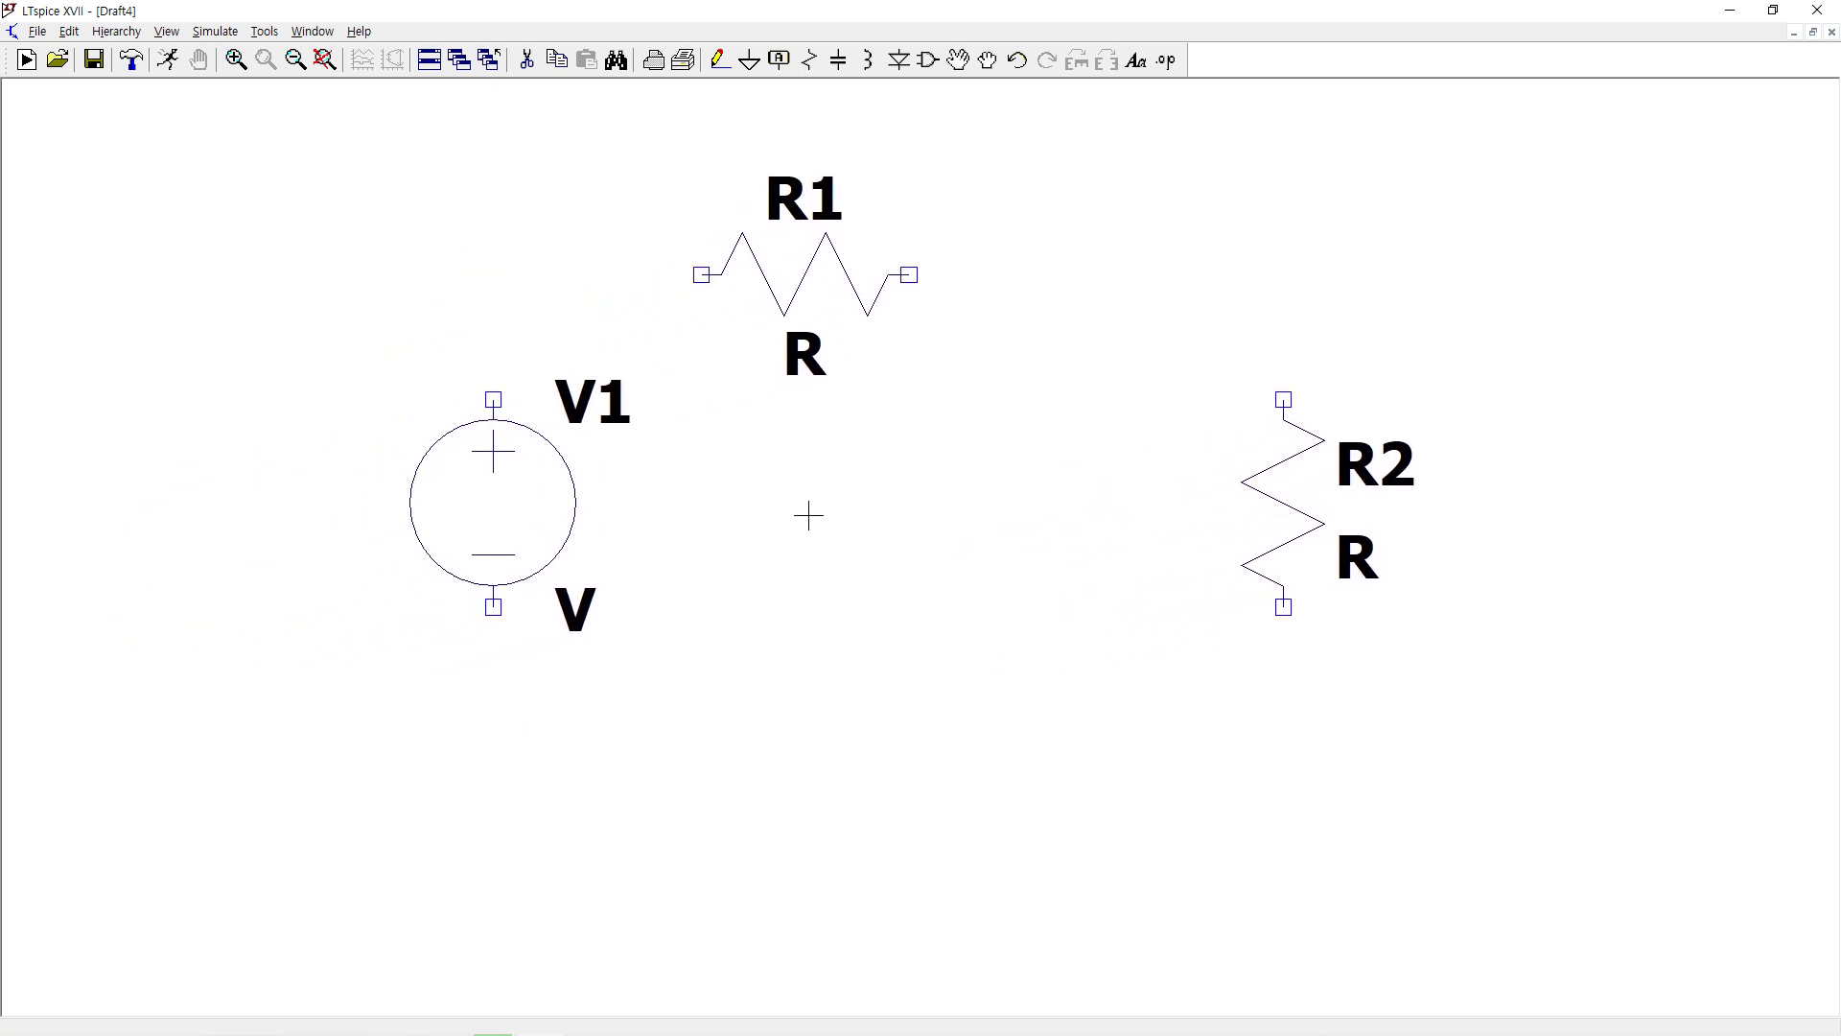
key(F7)
click(558, 528)
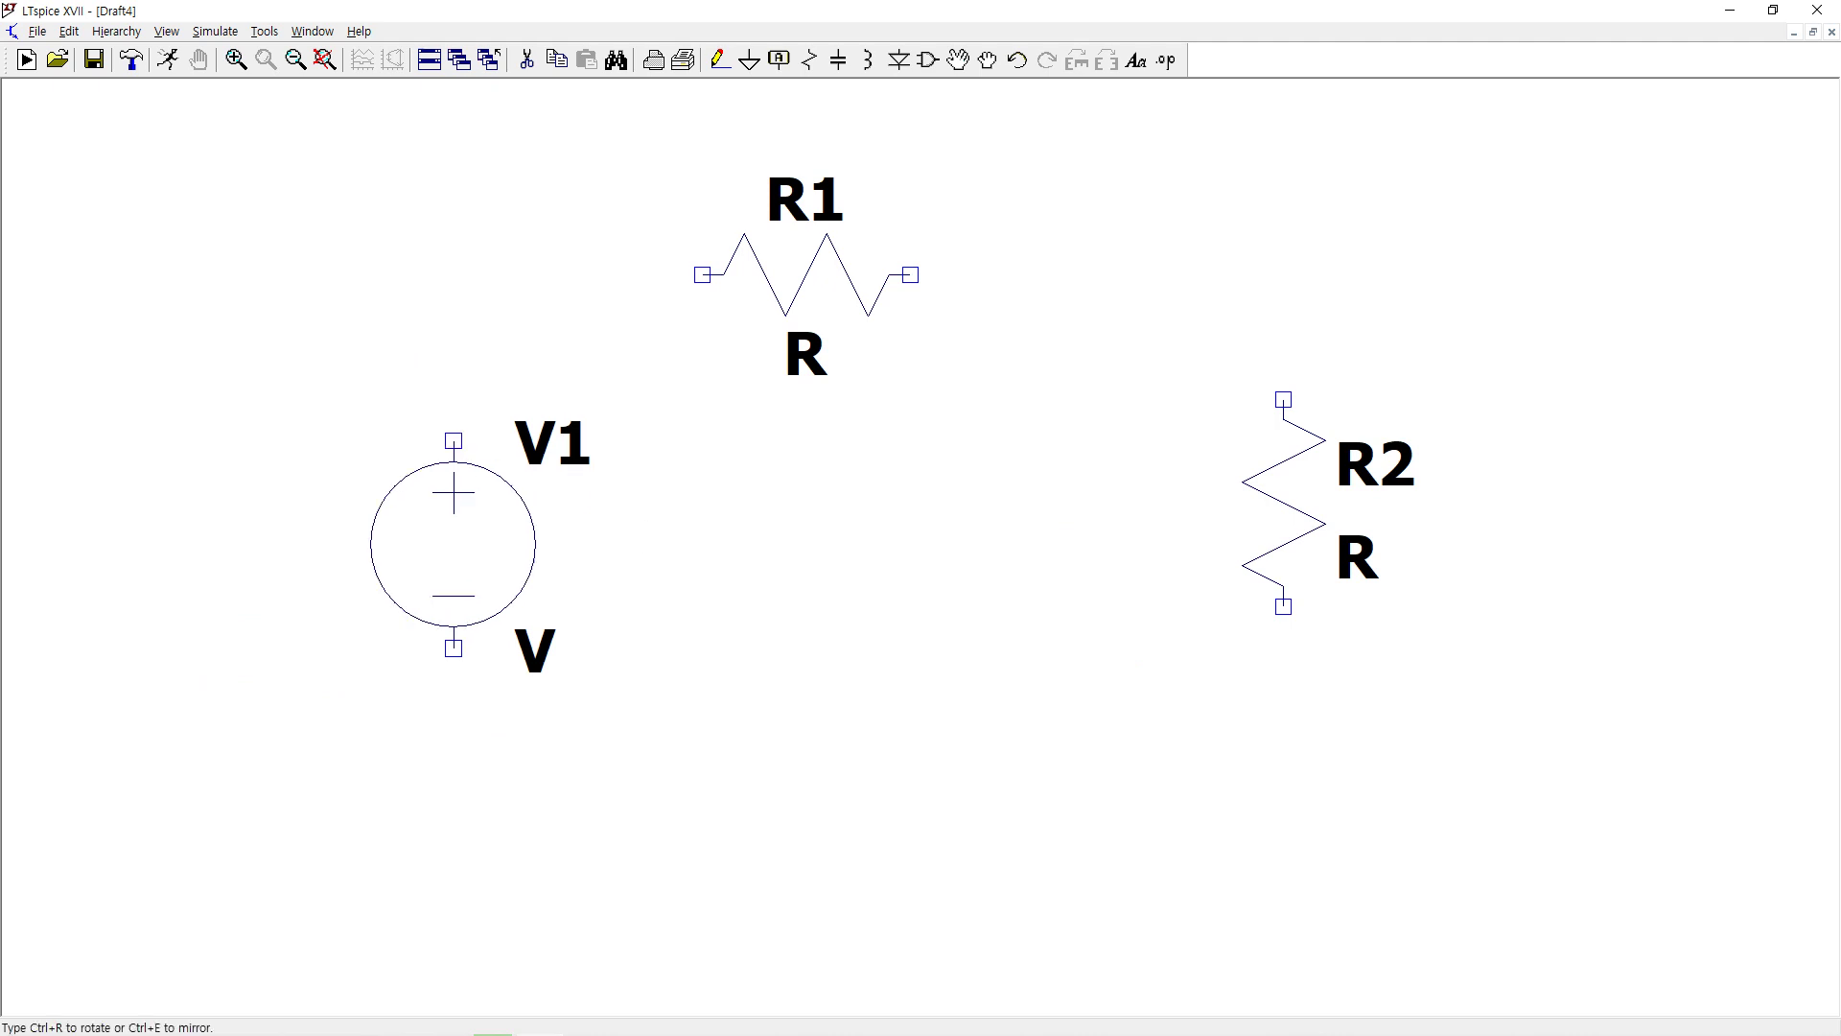
click(401, 579)
click(781, 300)
click(739, 259)
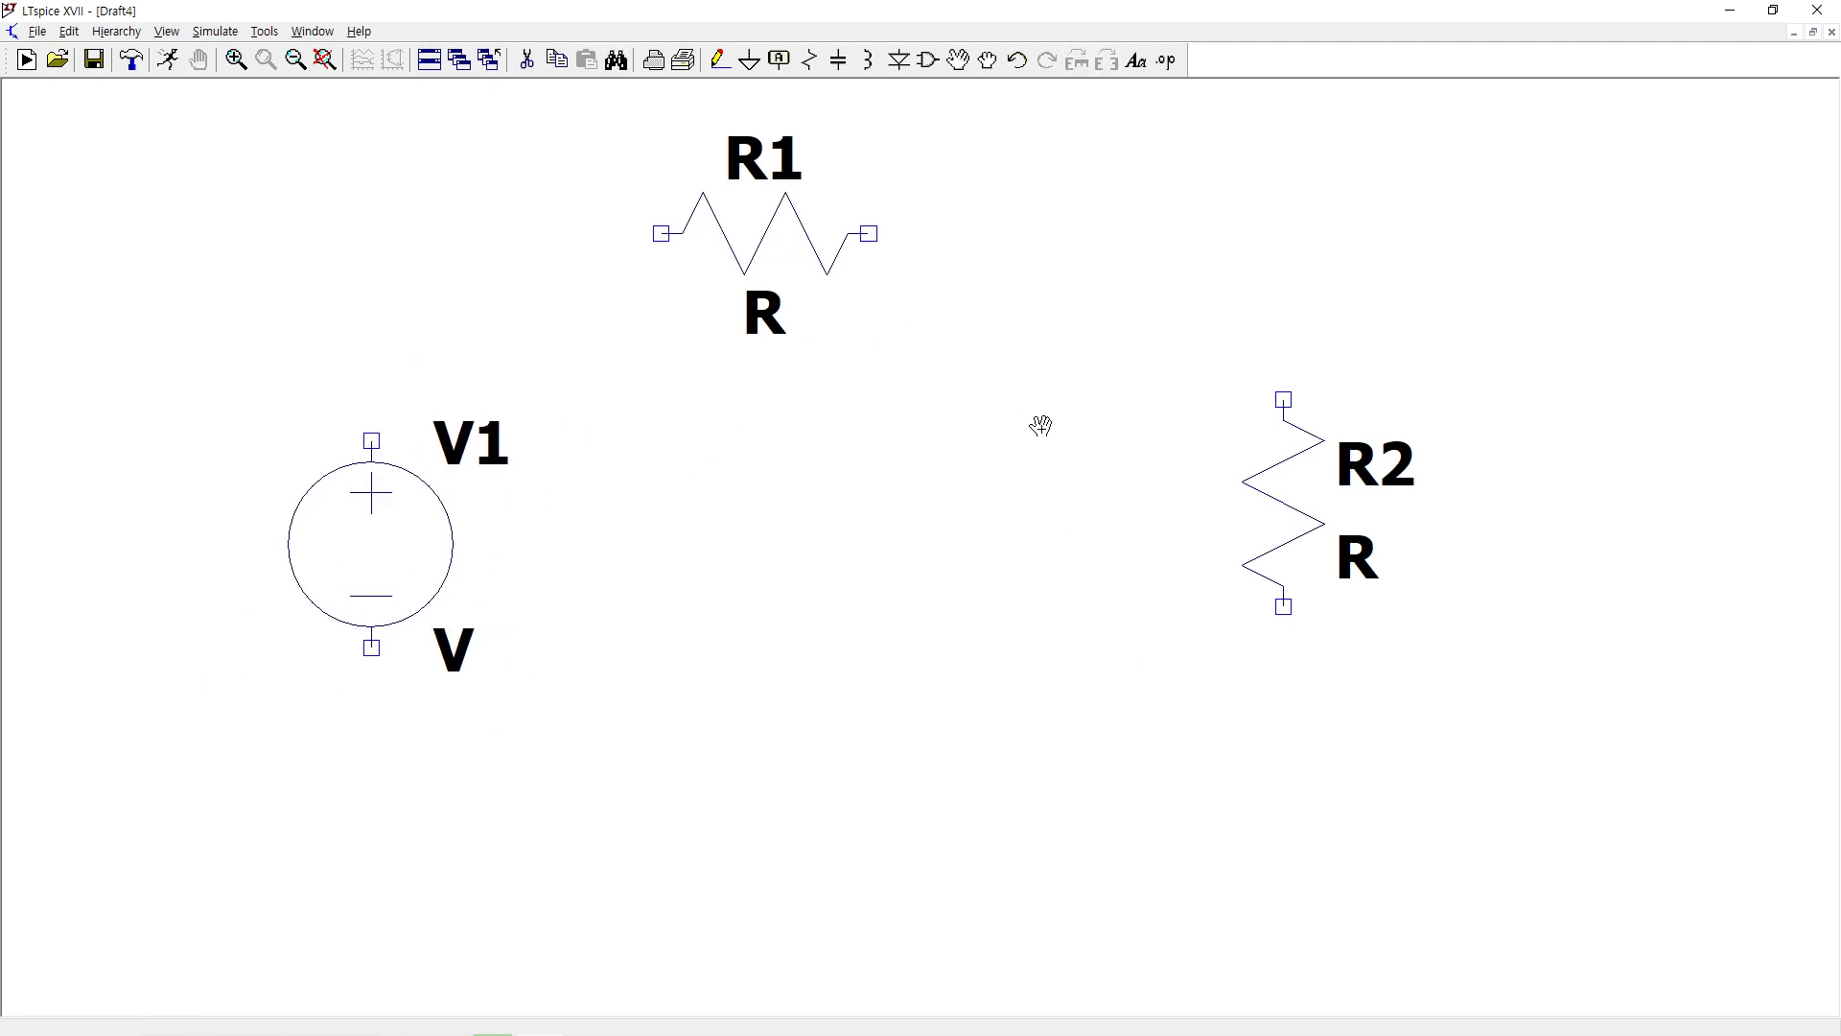
click(1275, 514)
click(1109, 597)
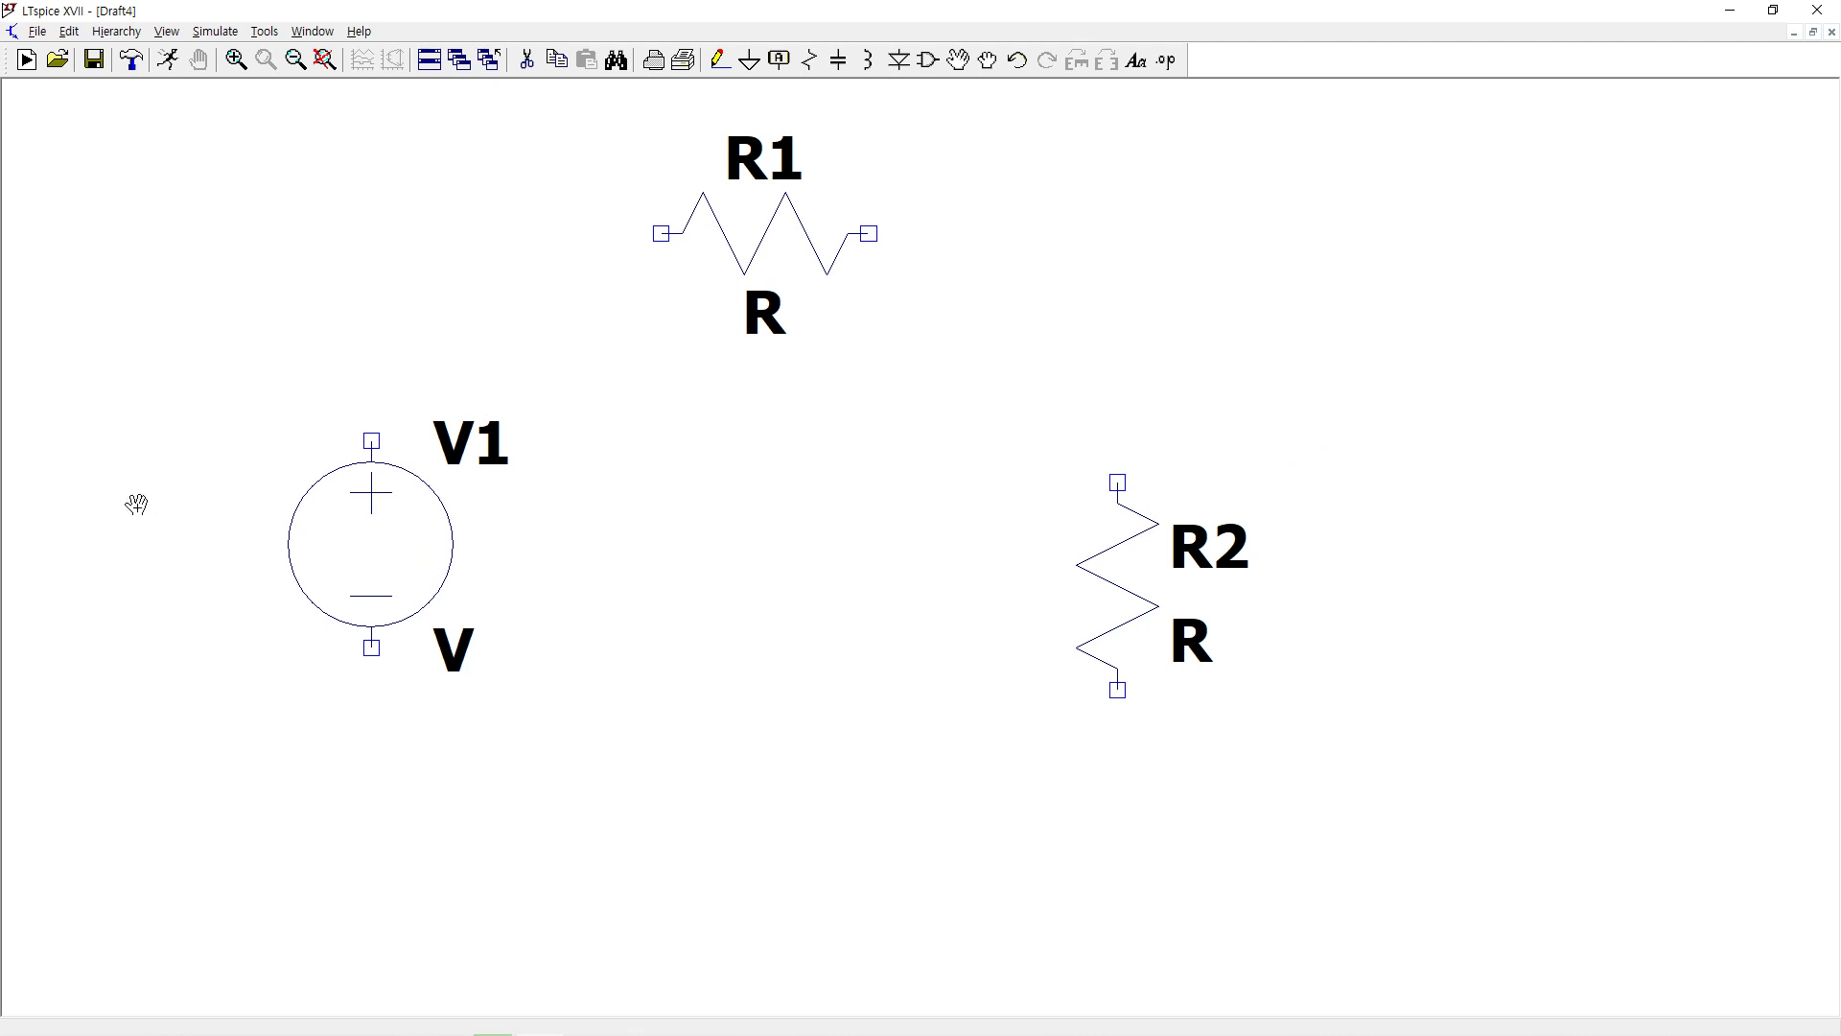
key(F9)
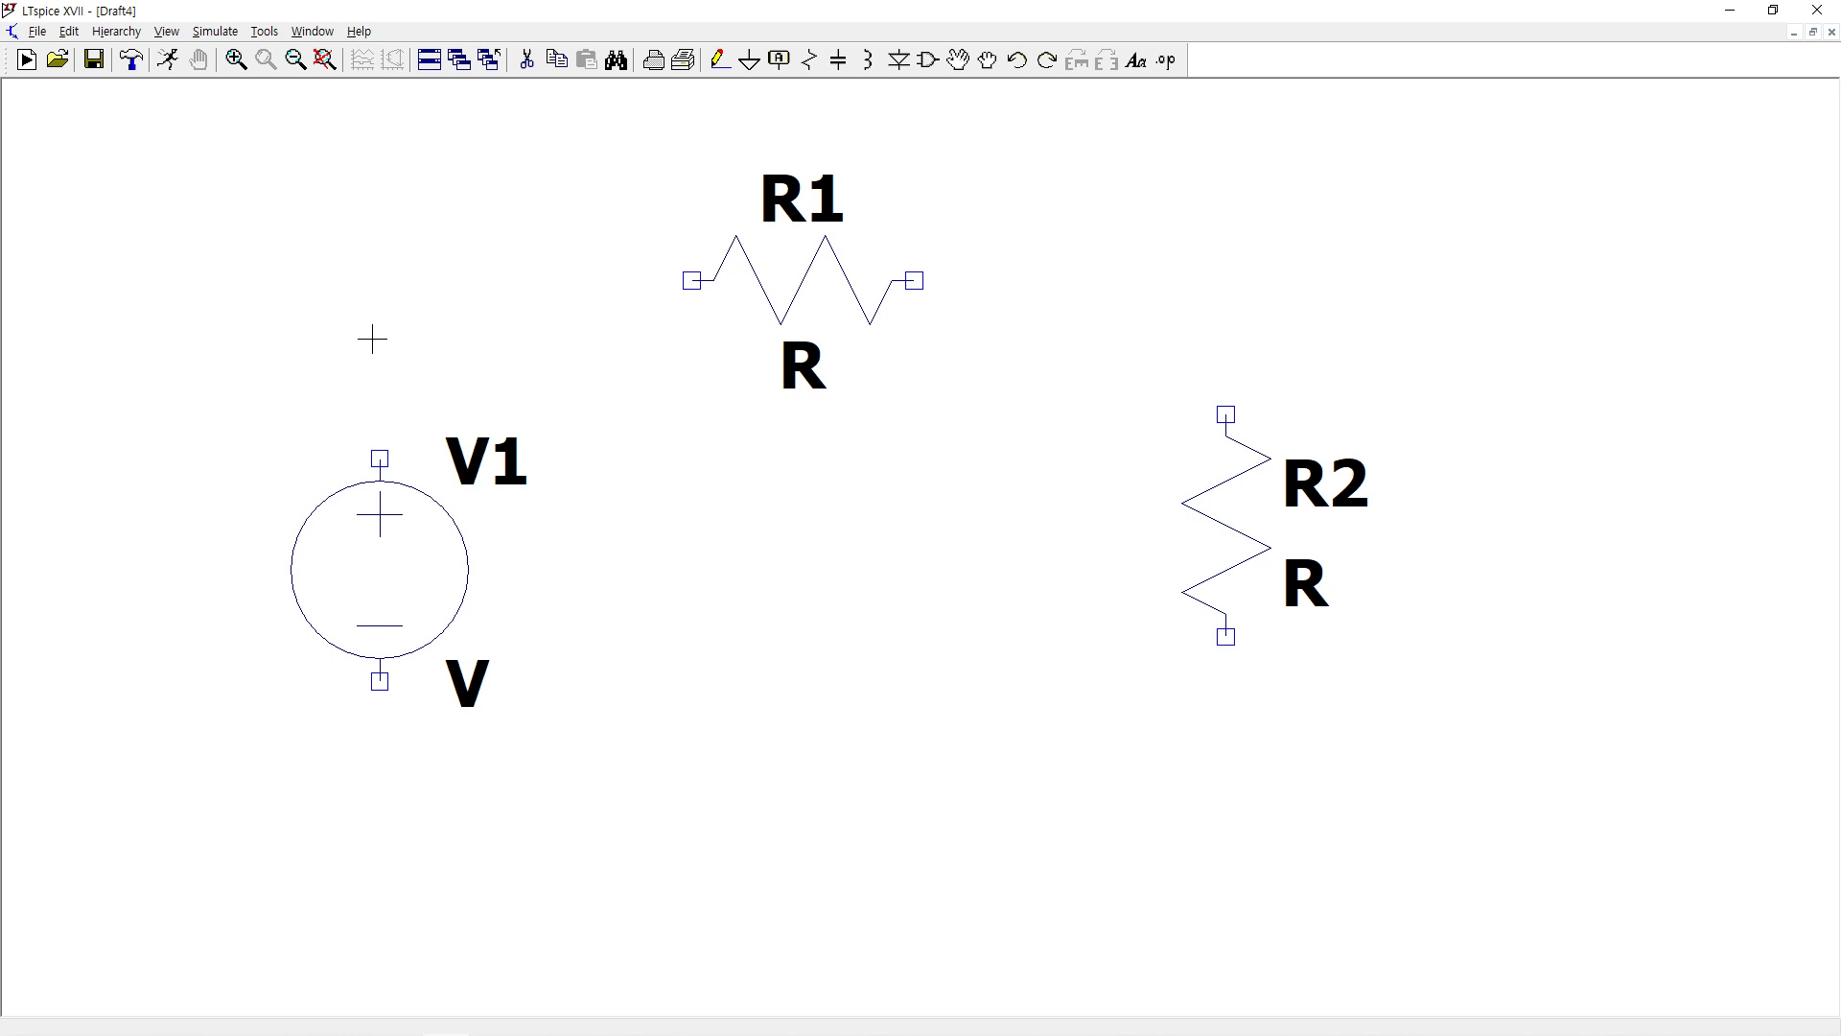
- Wire V1's positive terminal through R1 and R2 in a closed rectangular loop back to V1's negative terminal
key(F3)
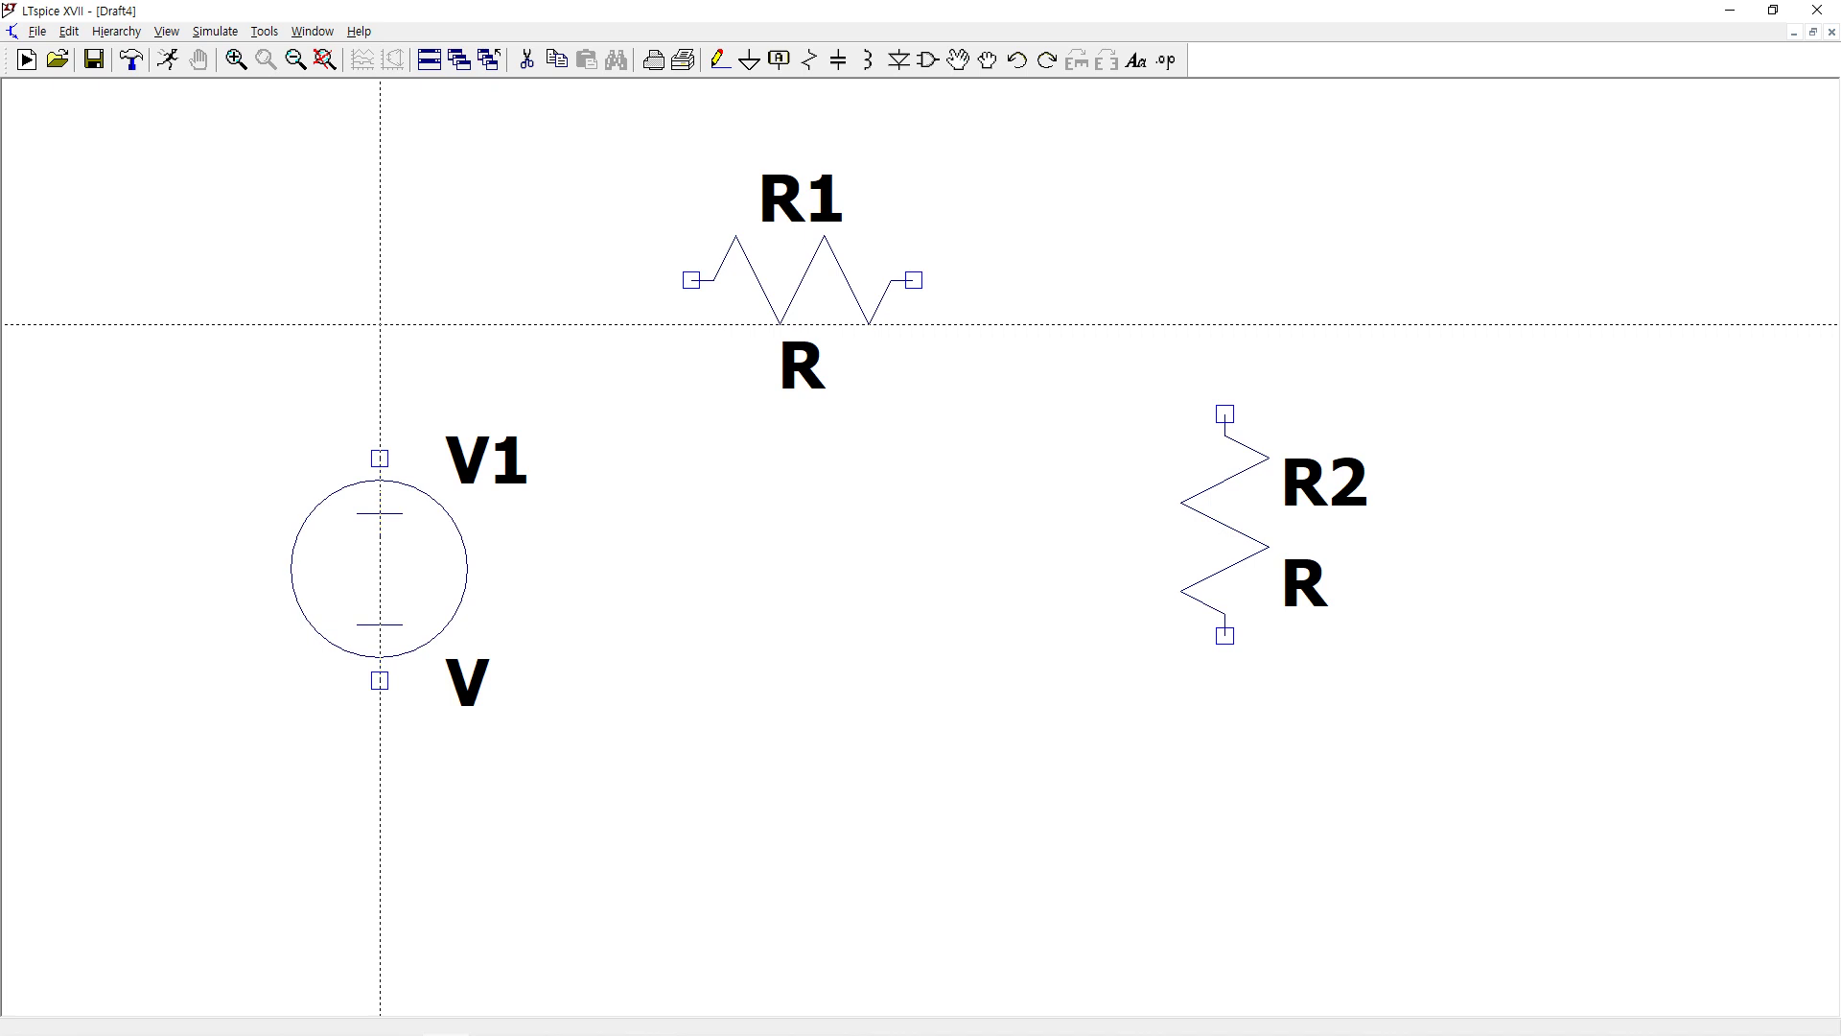
key(Escape)
key(F3)
click(380, 459)
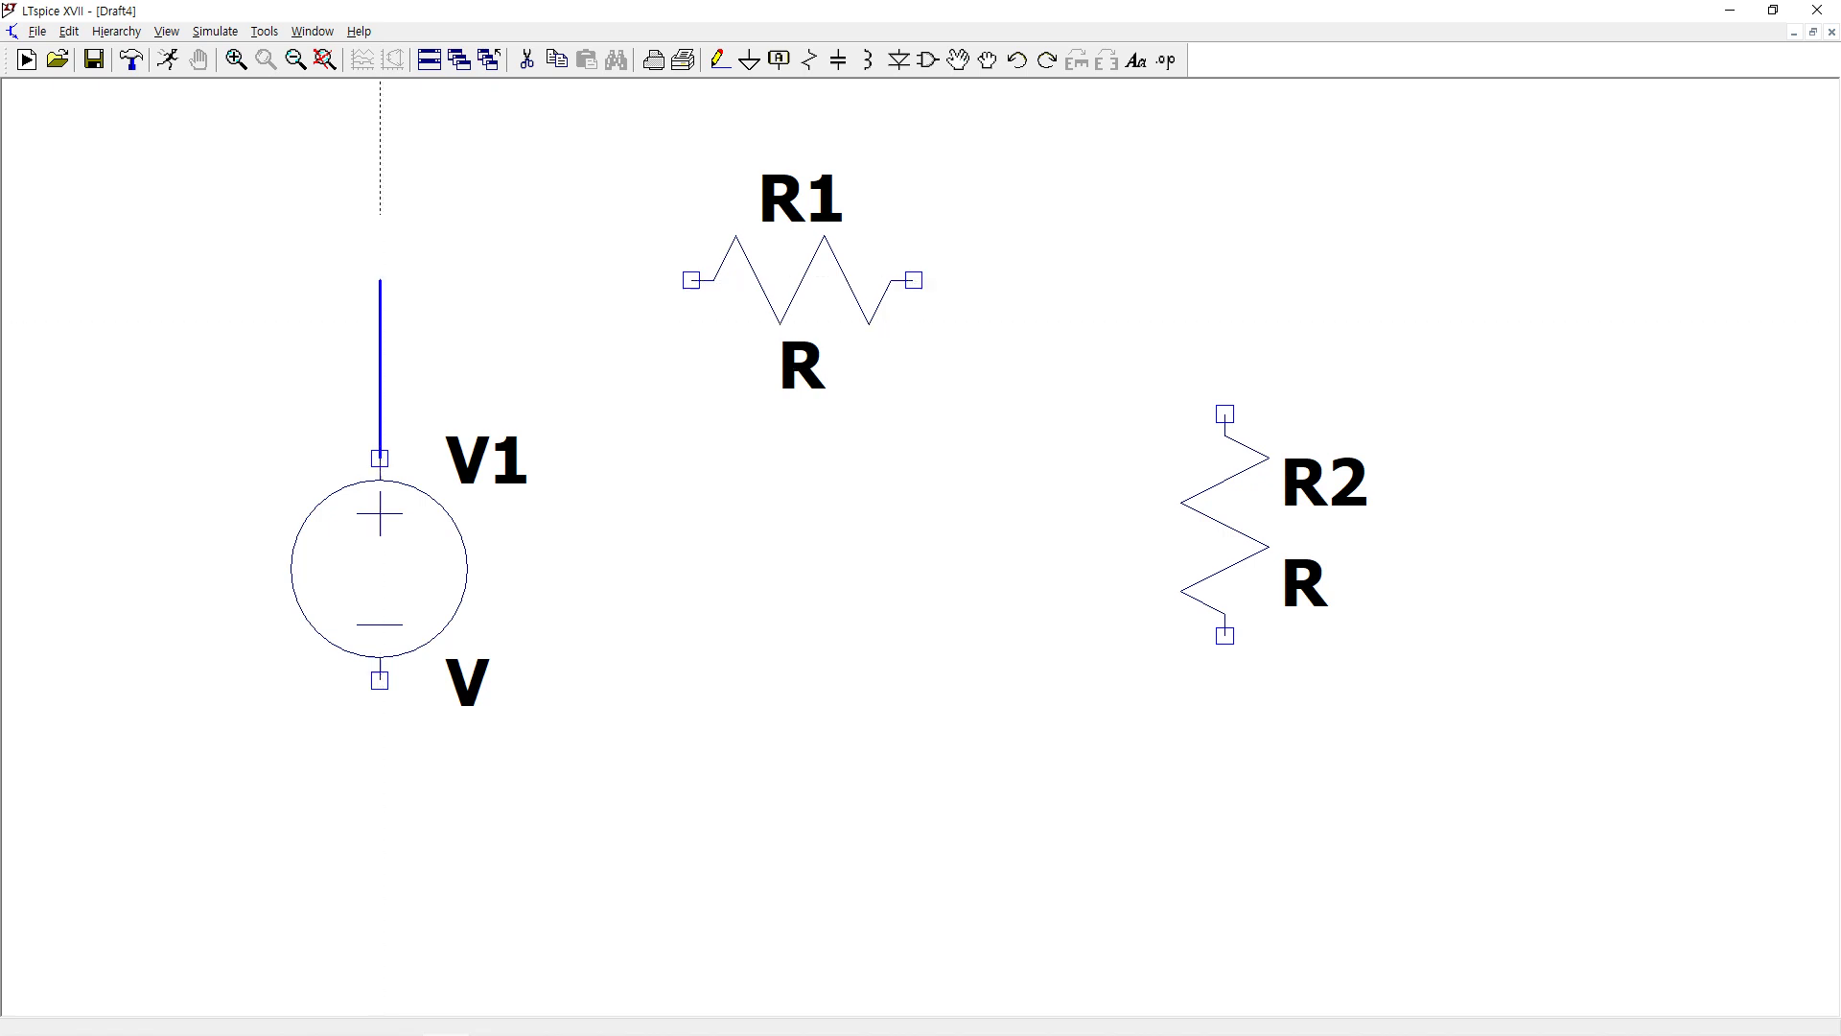
click(380, 280)
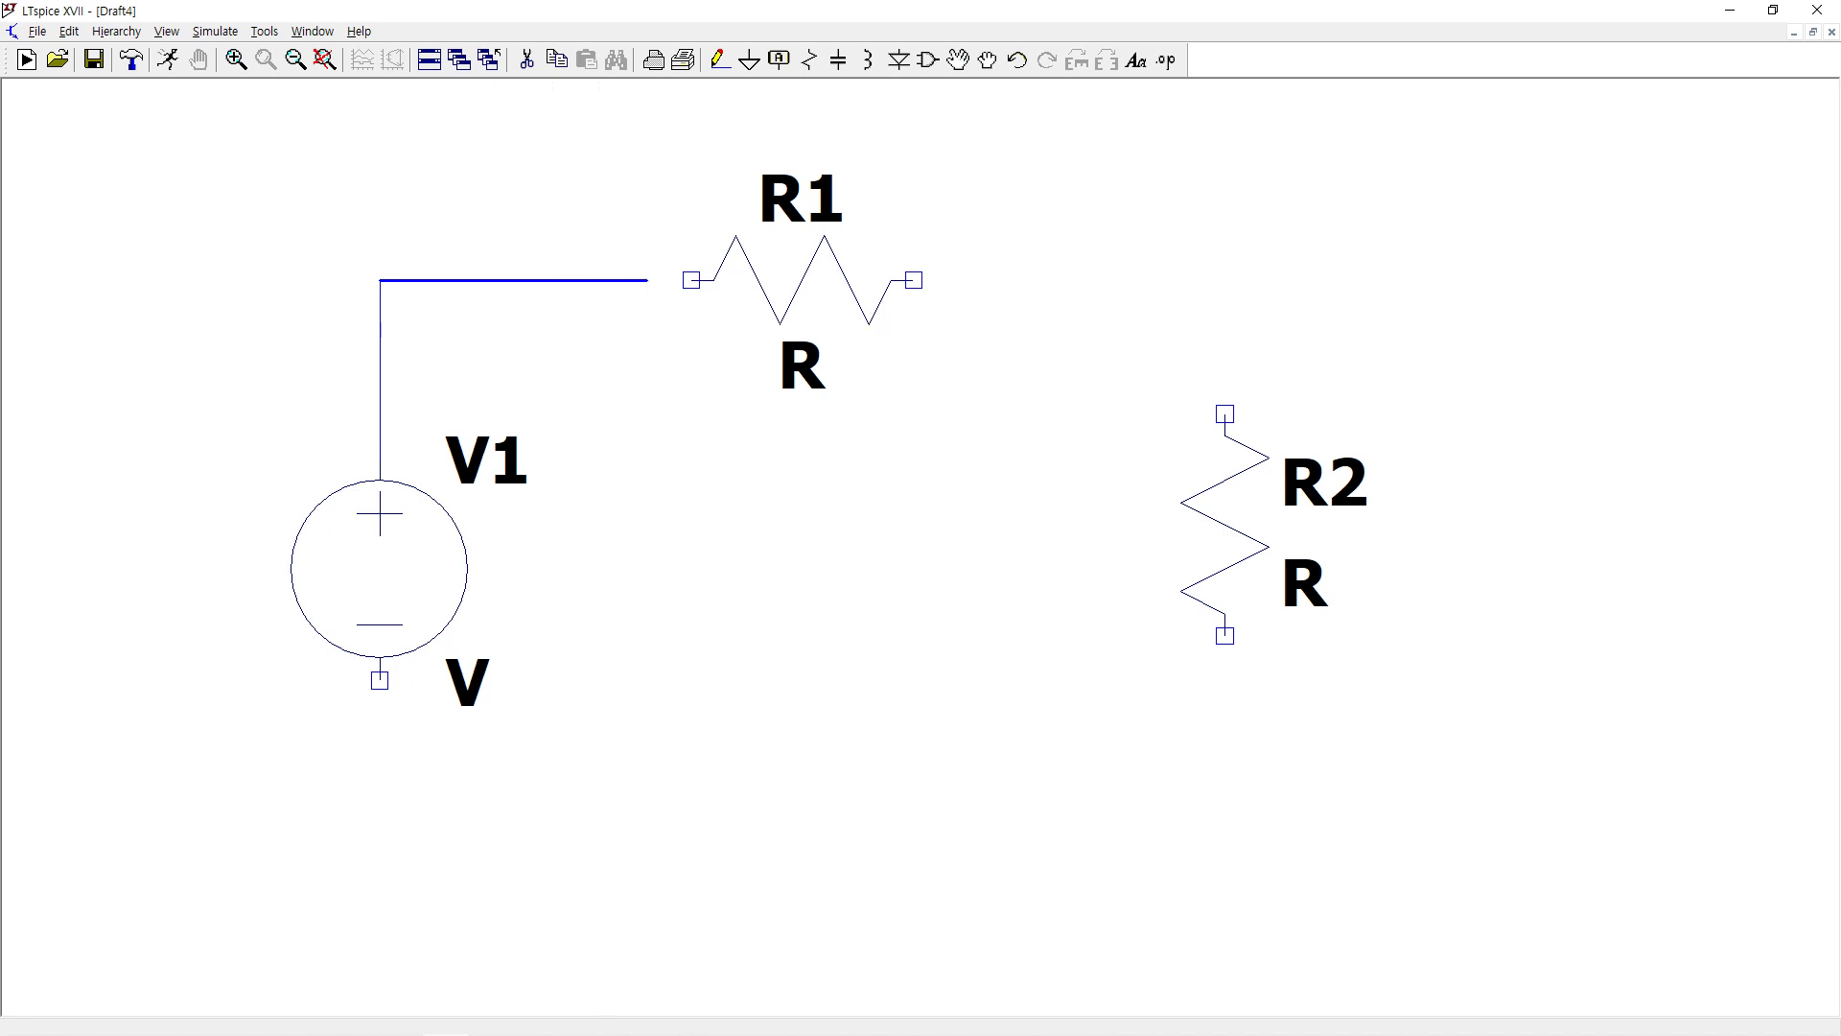
click(1225, 367)
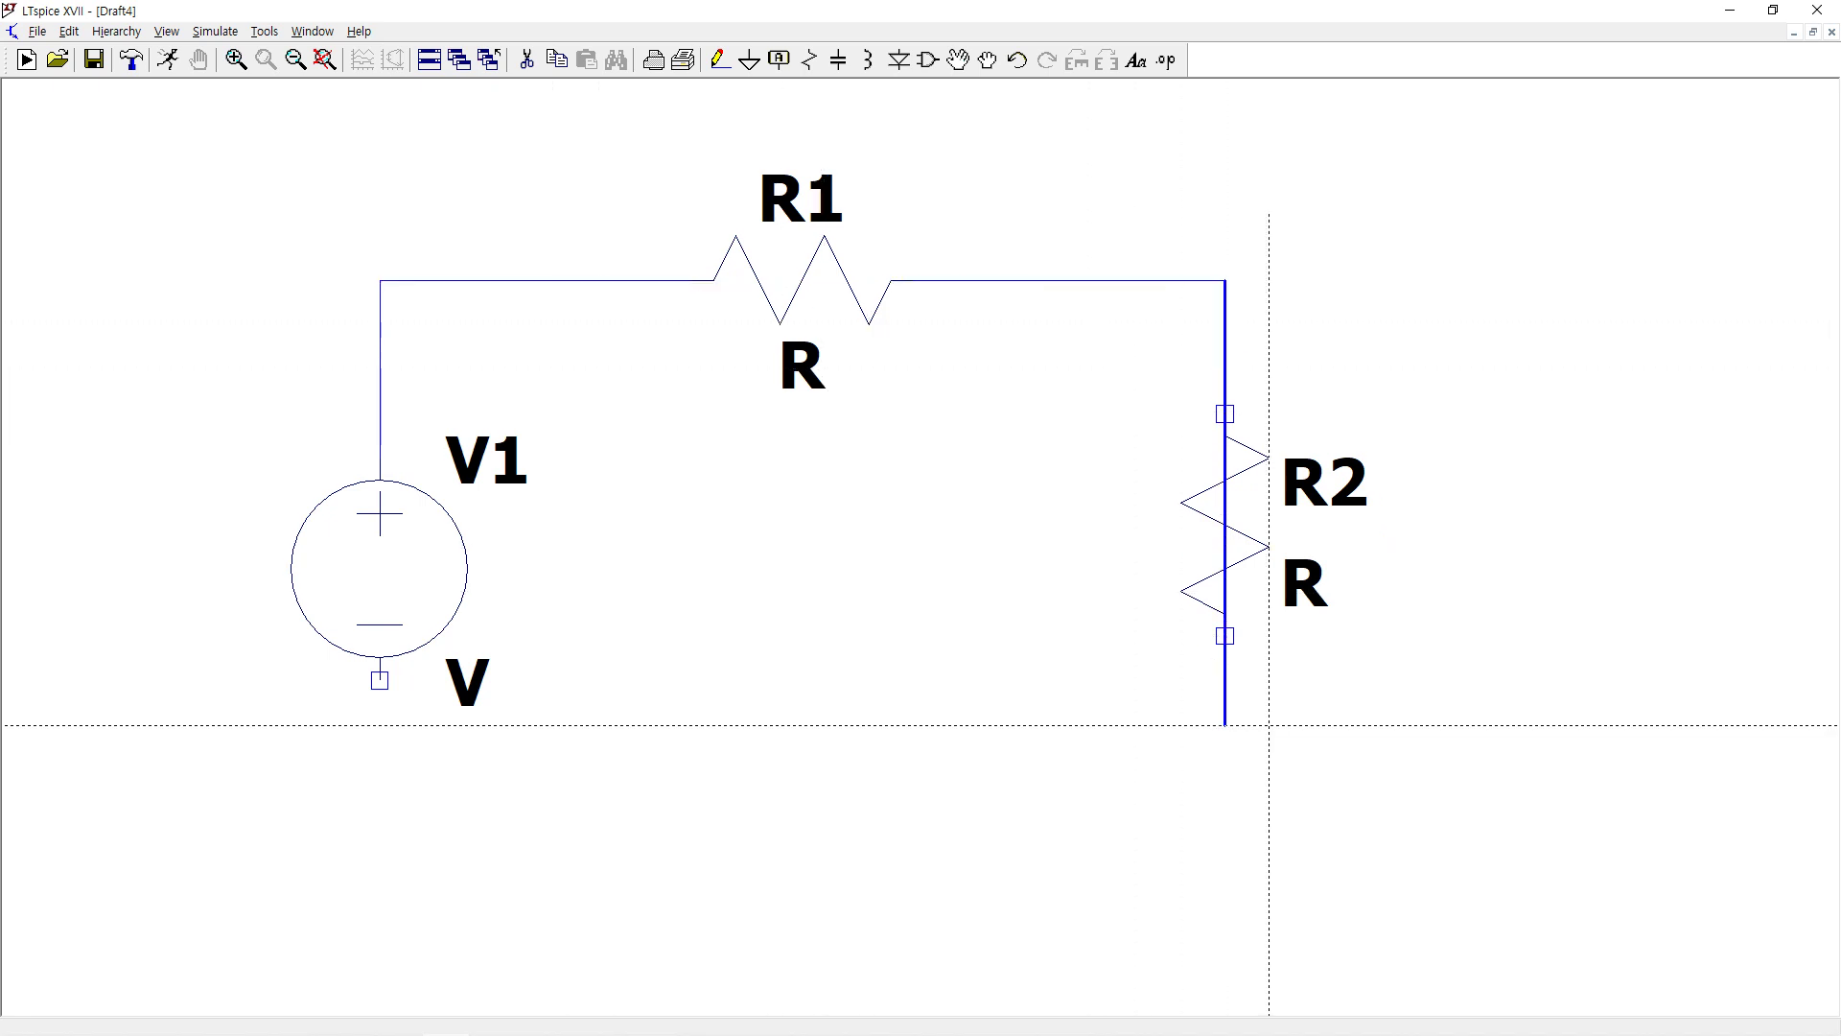
click(1224, 813)
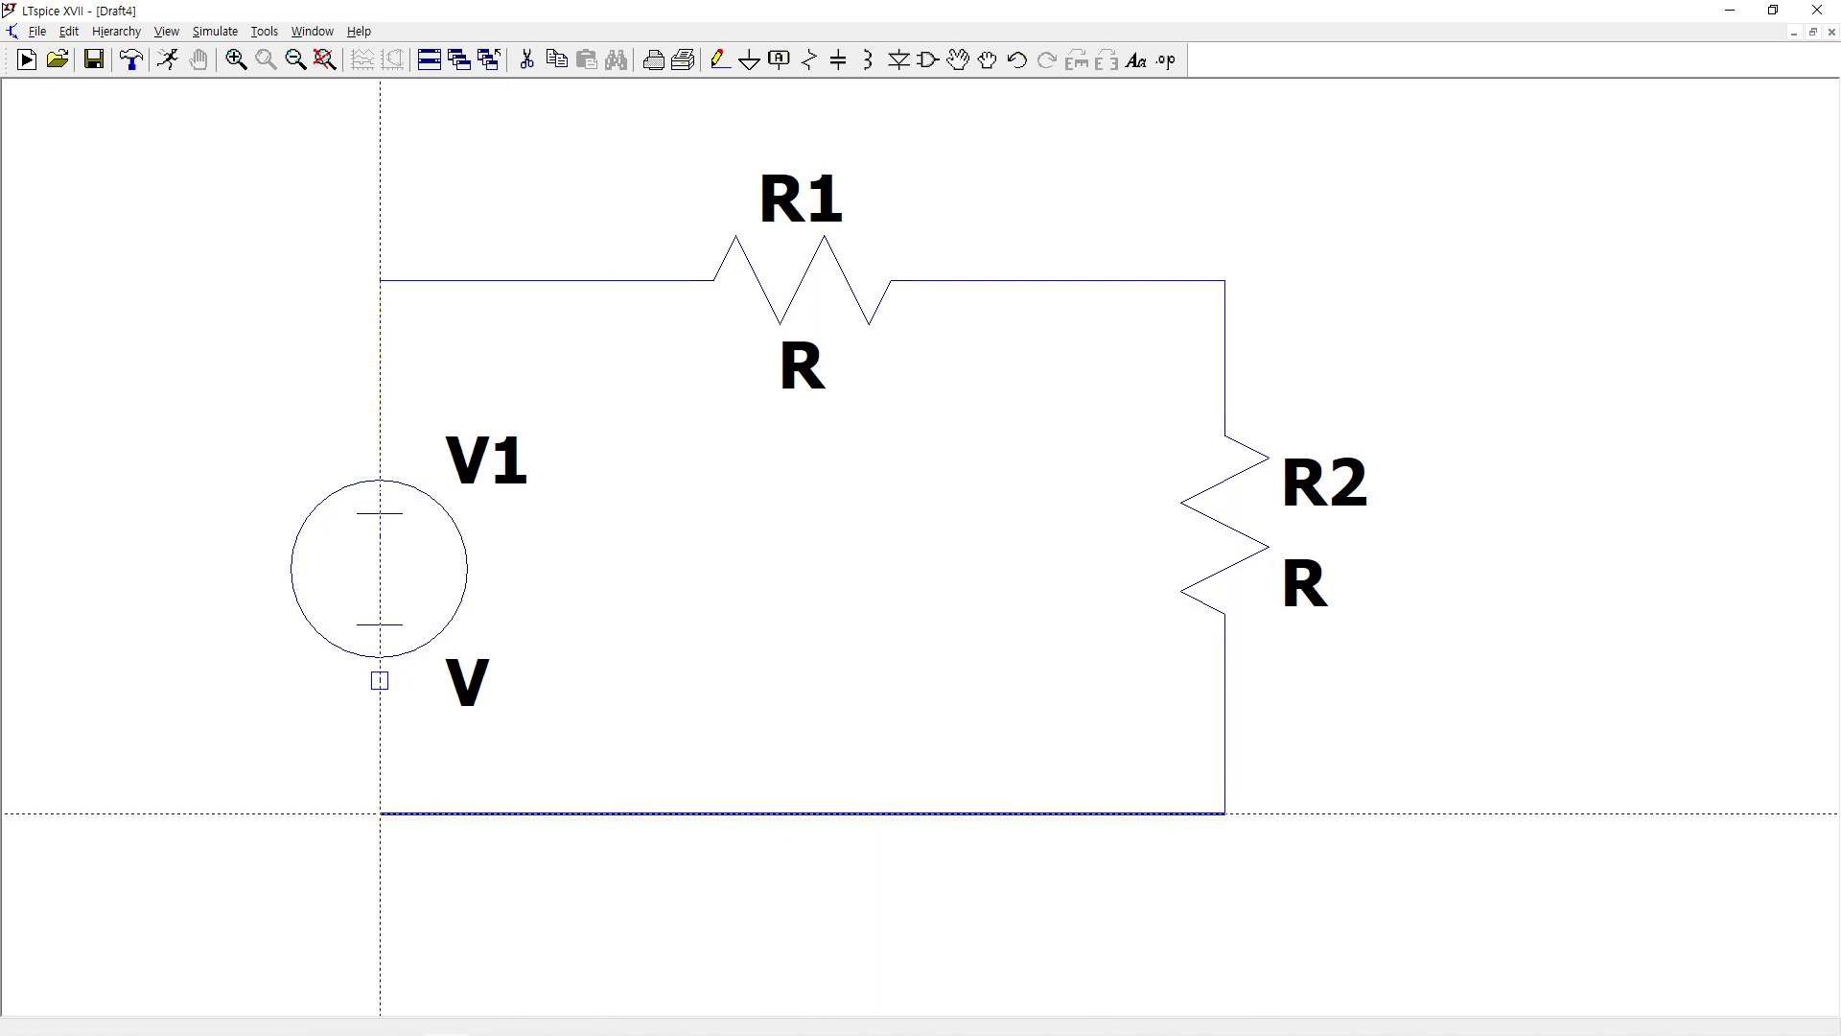
click(379, 814)
click(335, 680)
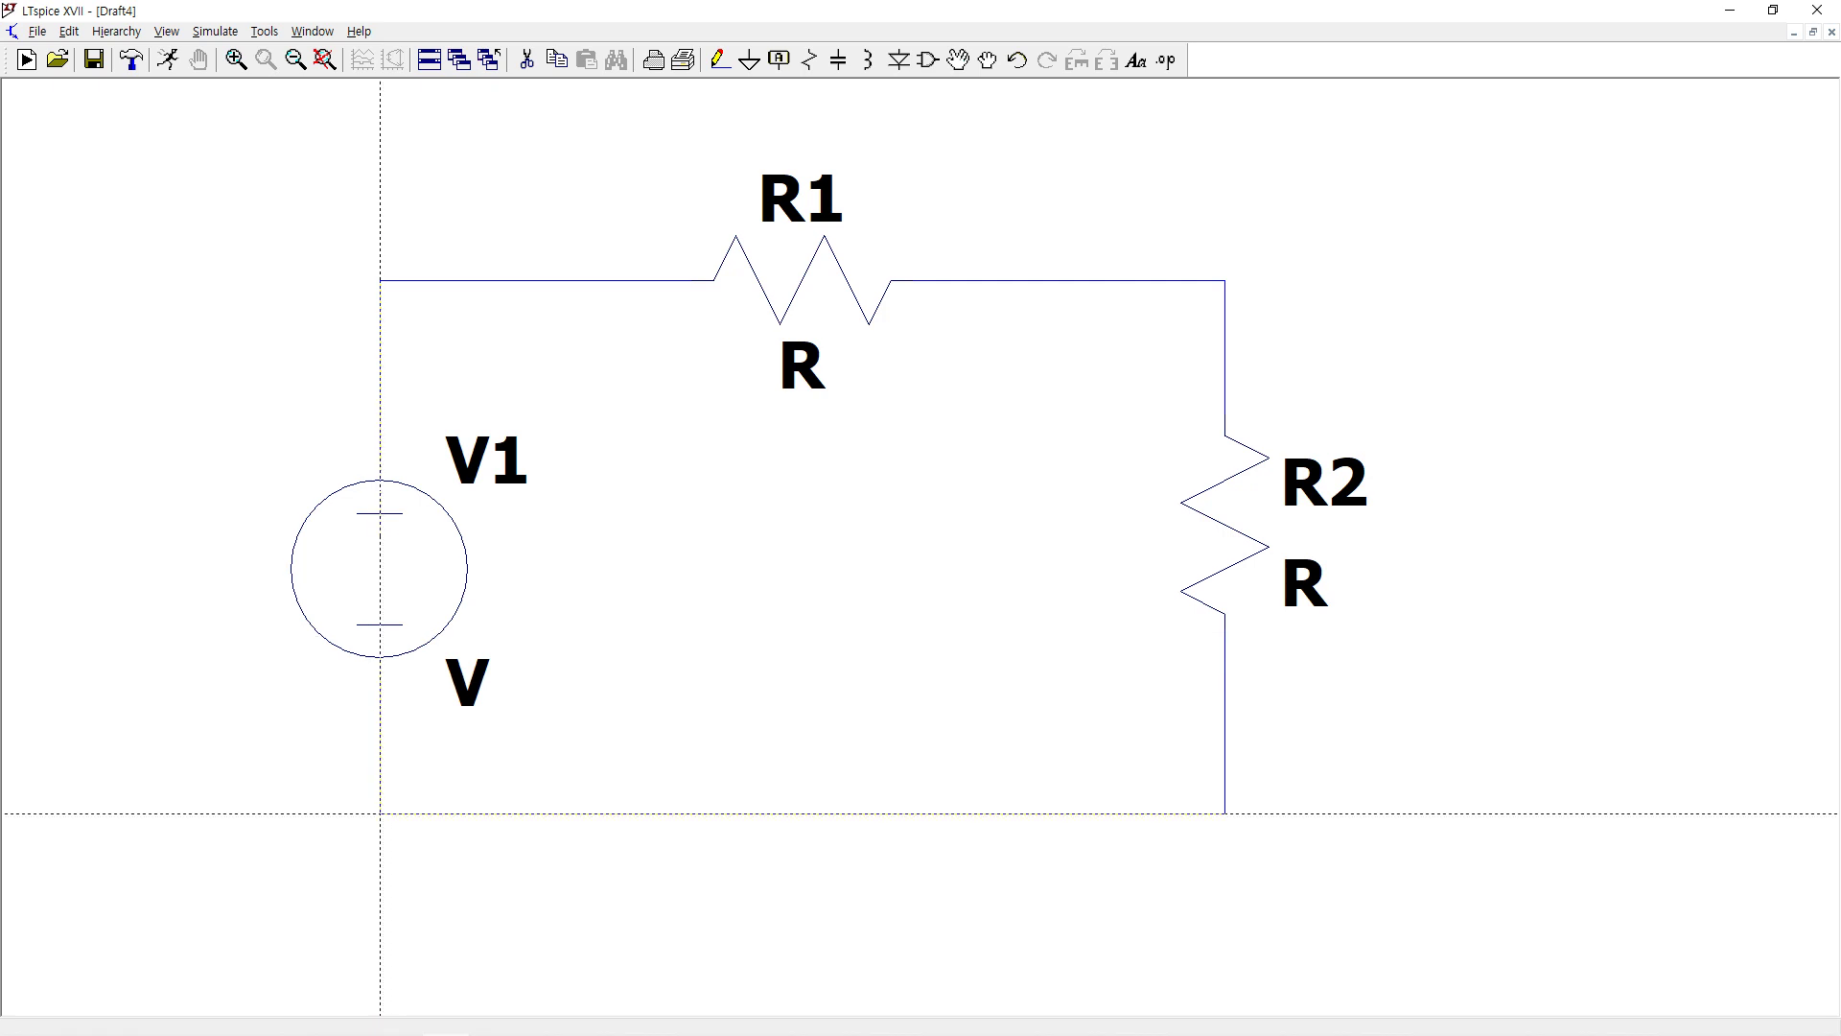
- Add a short wire downward from the loop corner below V1 and place a ground symbol at its end
click(381, 813)
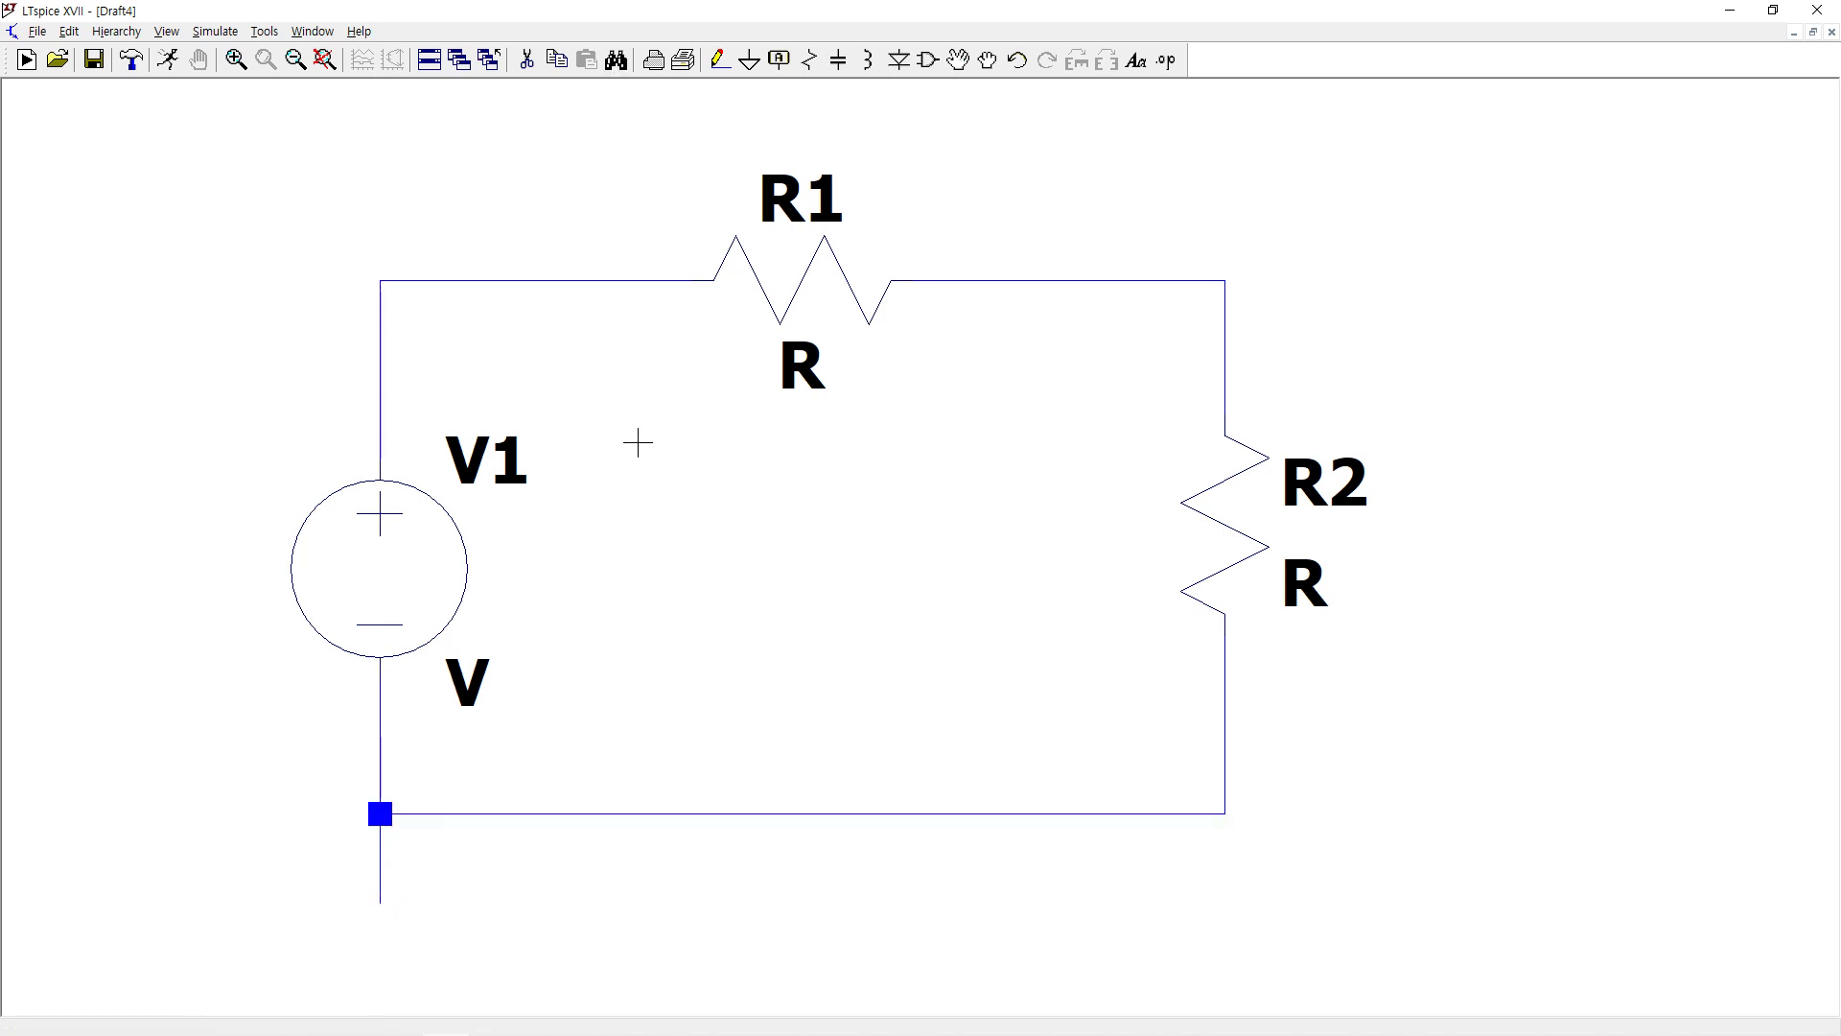
click(749, 60)
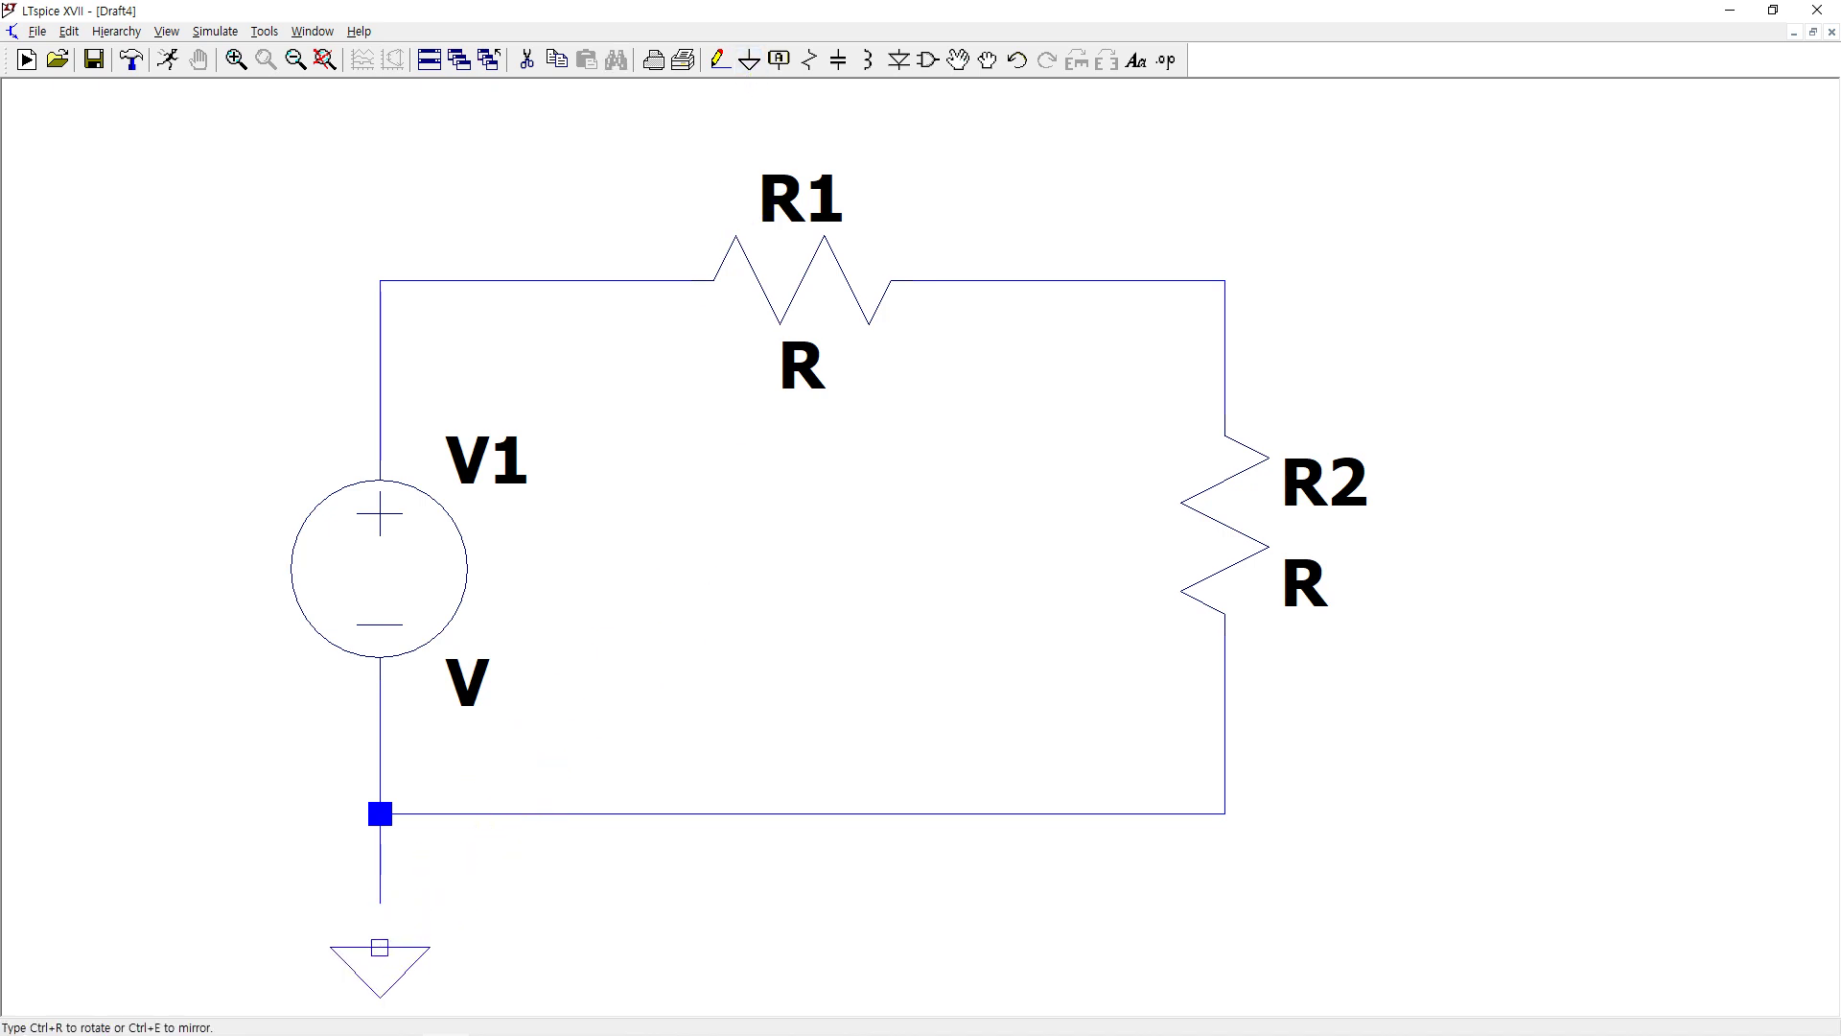
click(381, 902)
key(Escape)
key(Escape)
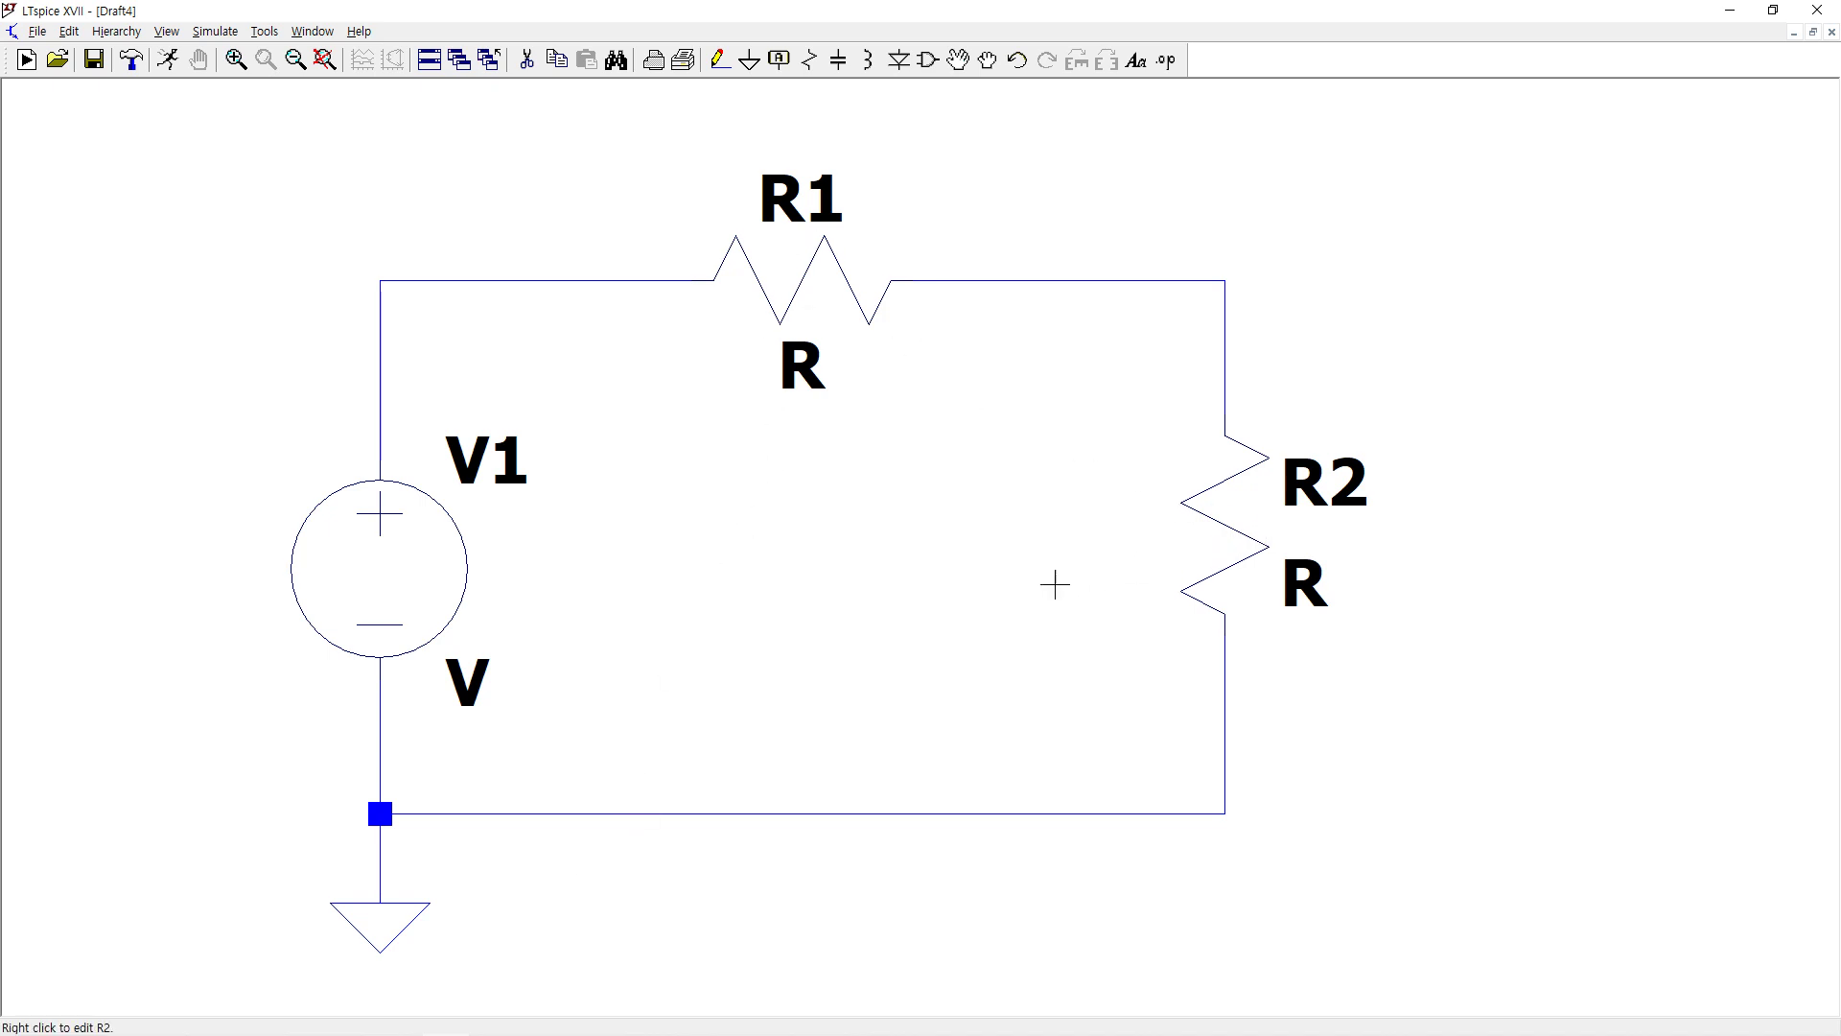
mouse_move(929, 608)
mouse_down()
mouse_move(927, 552)
mouse_move(912, 592)
mouse_up()
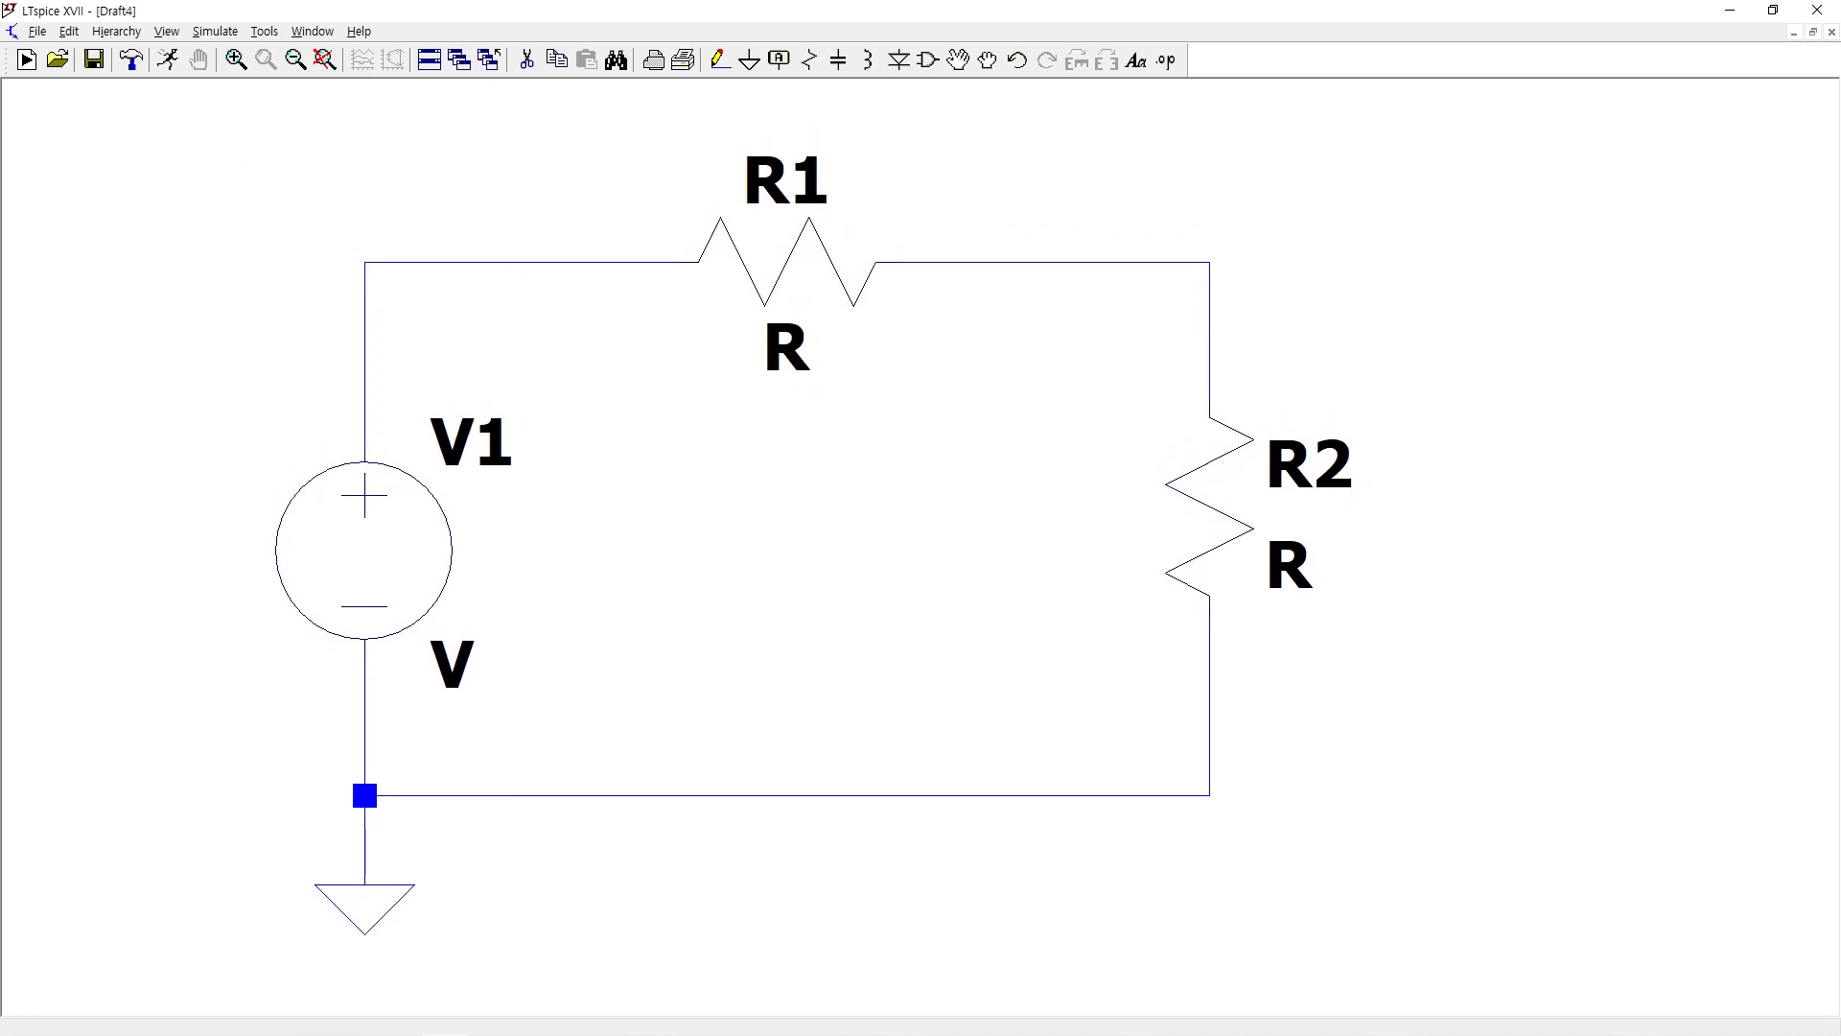
key(ctrl+z)
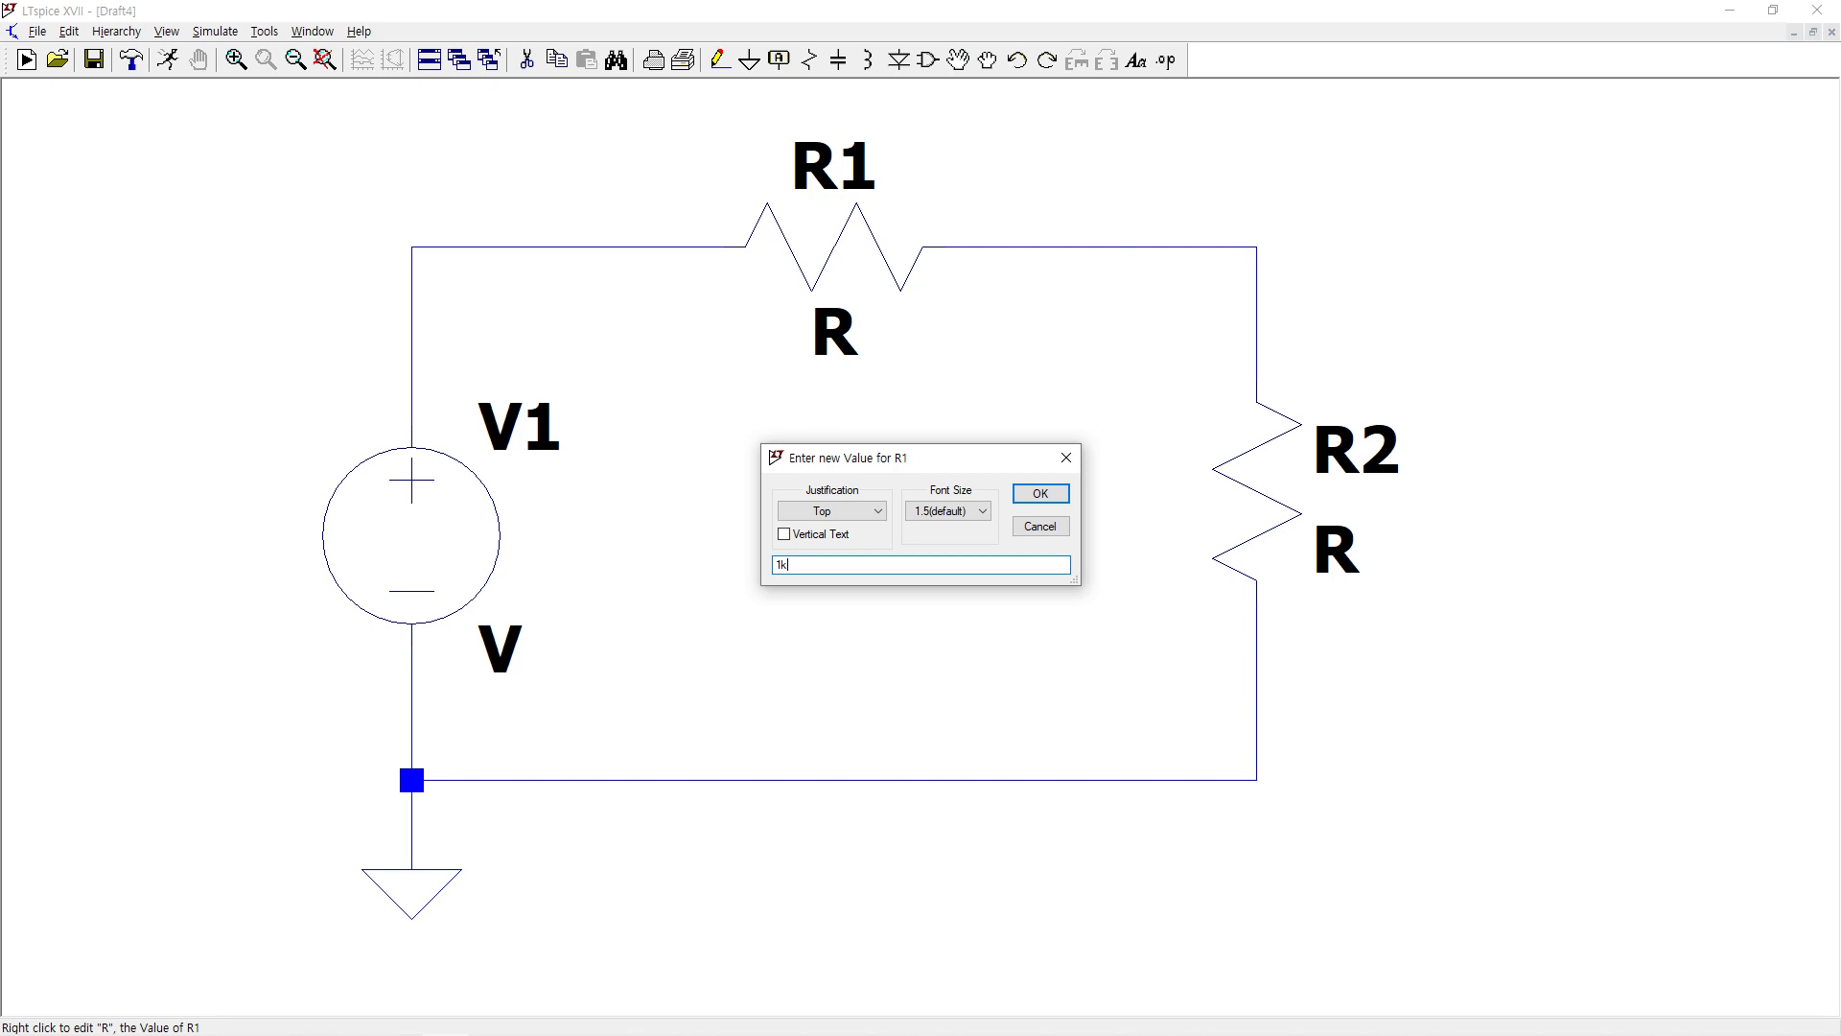
- Set the values of resistors R1 and R2 to 1k each
key(Return)
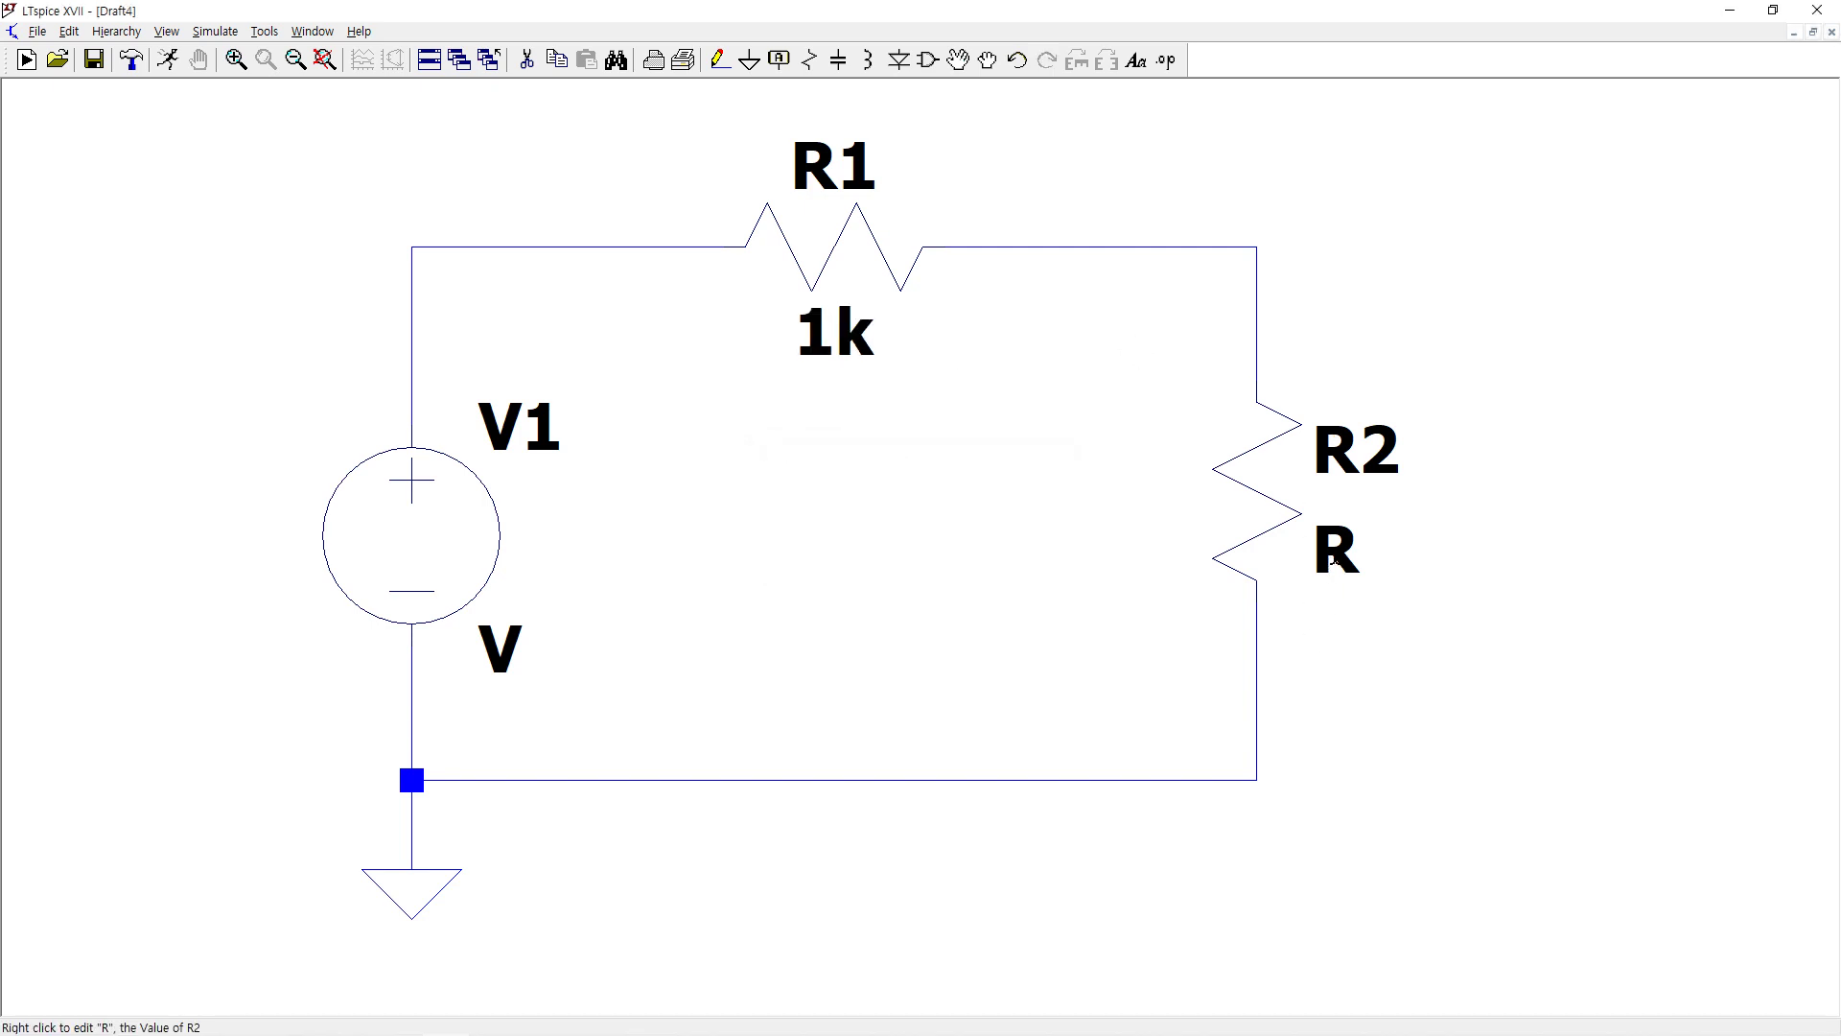
right_click(1338, 564)
text(1k)
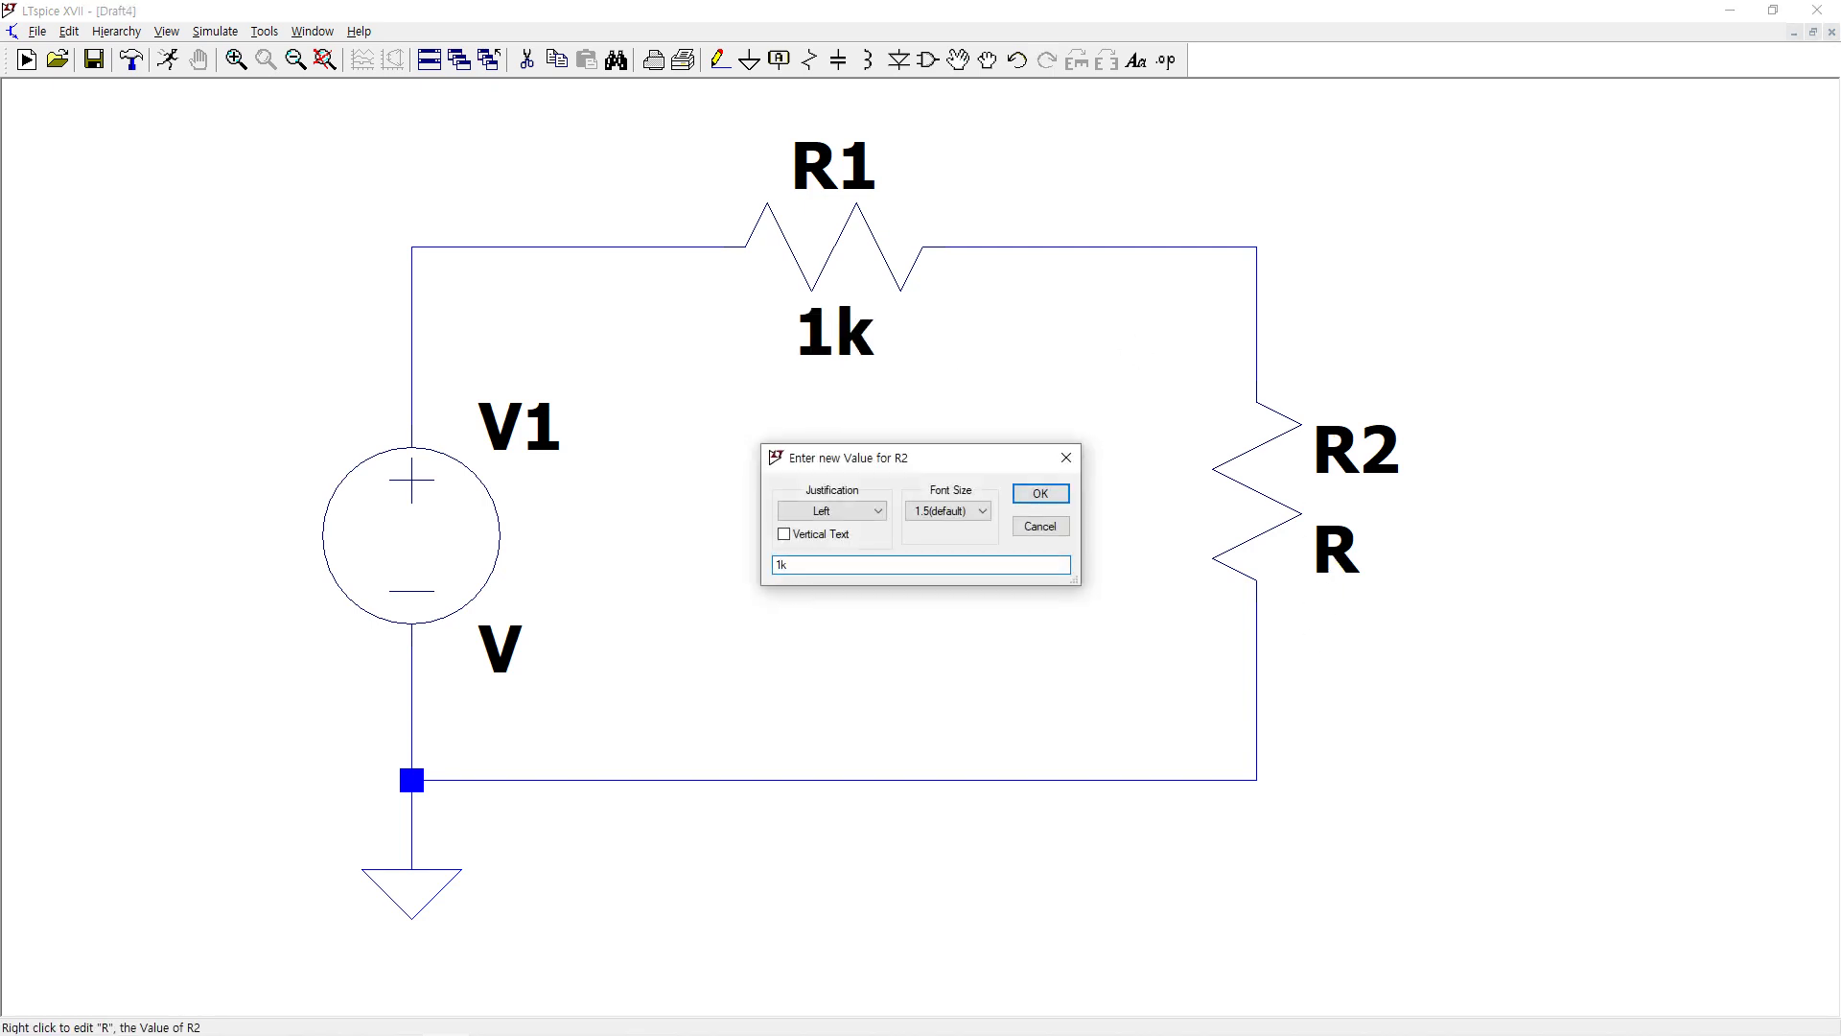
key(Return)
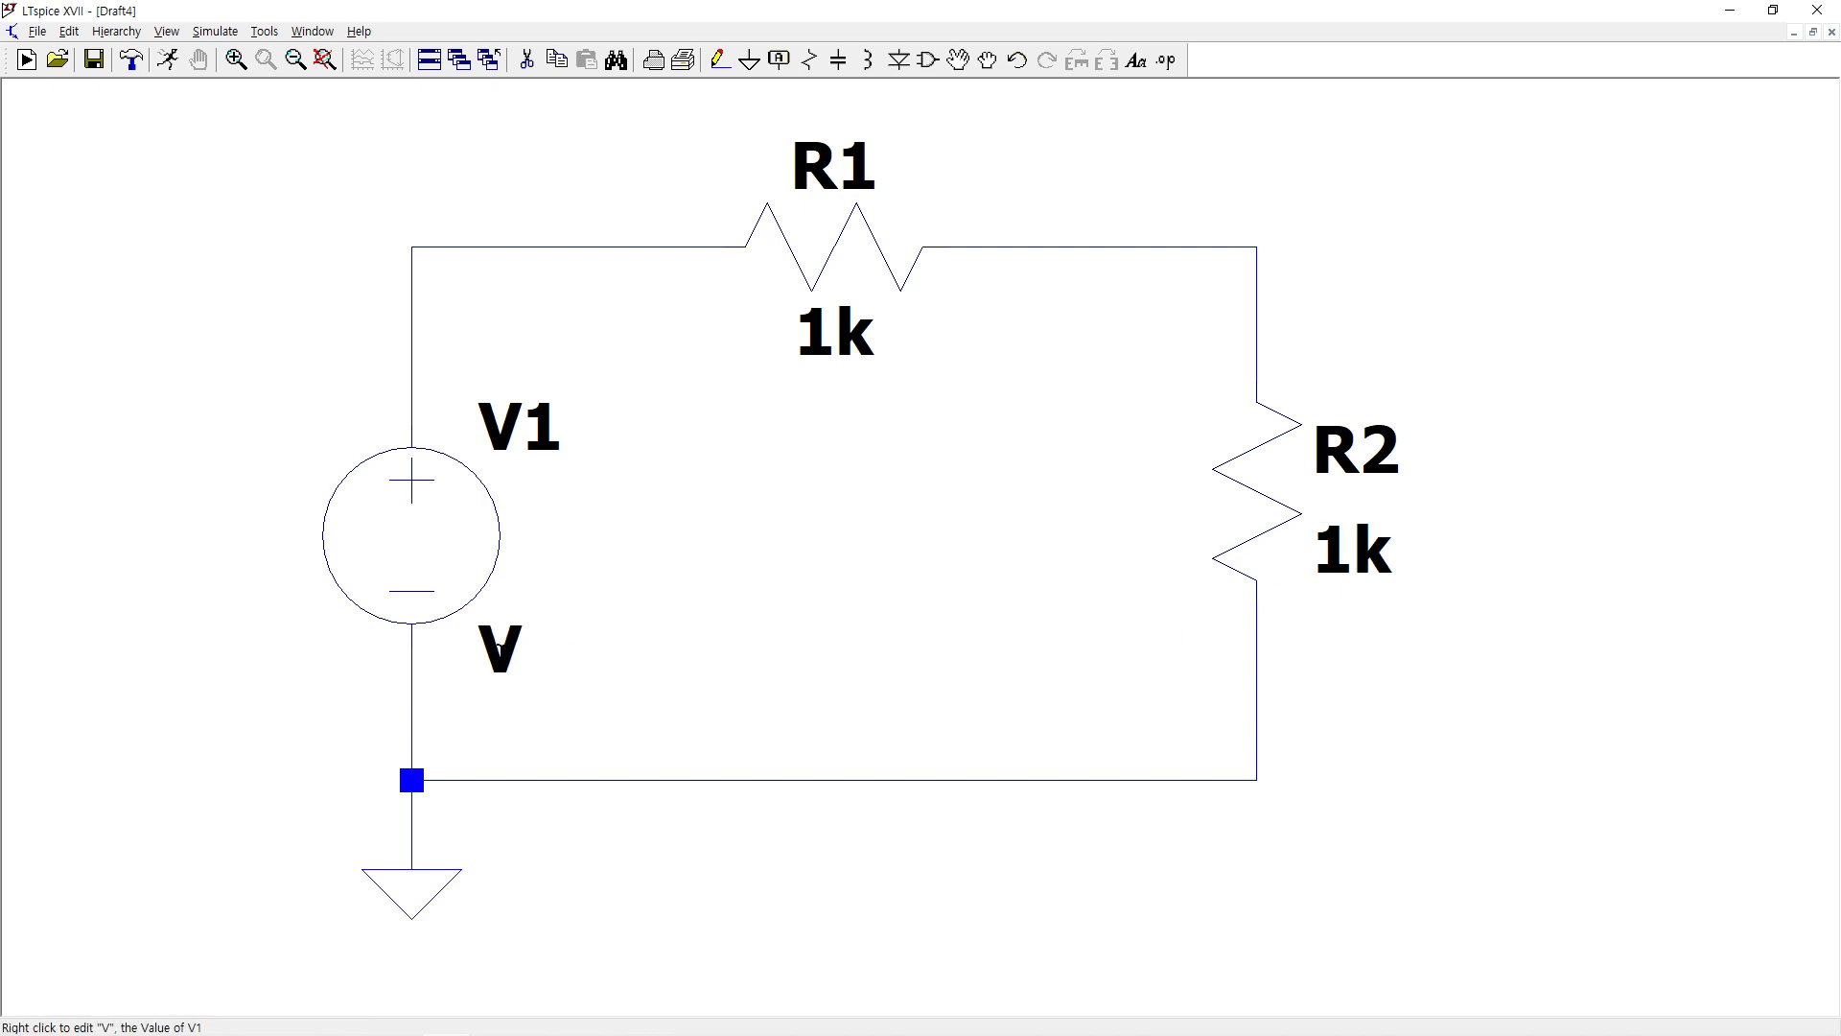
- Set the value of voltage source V1 to 2V
right_click(504, 660)
text(2V)
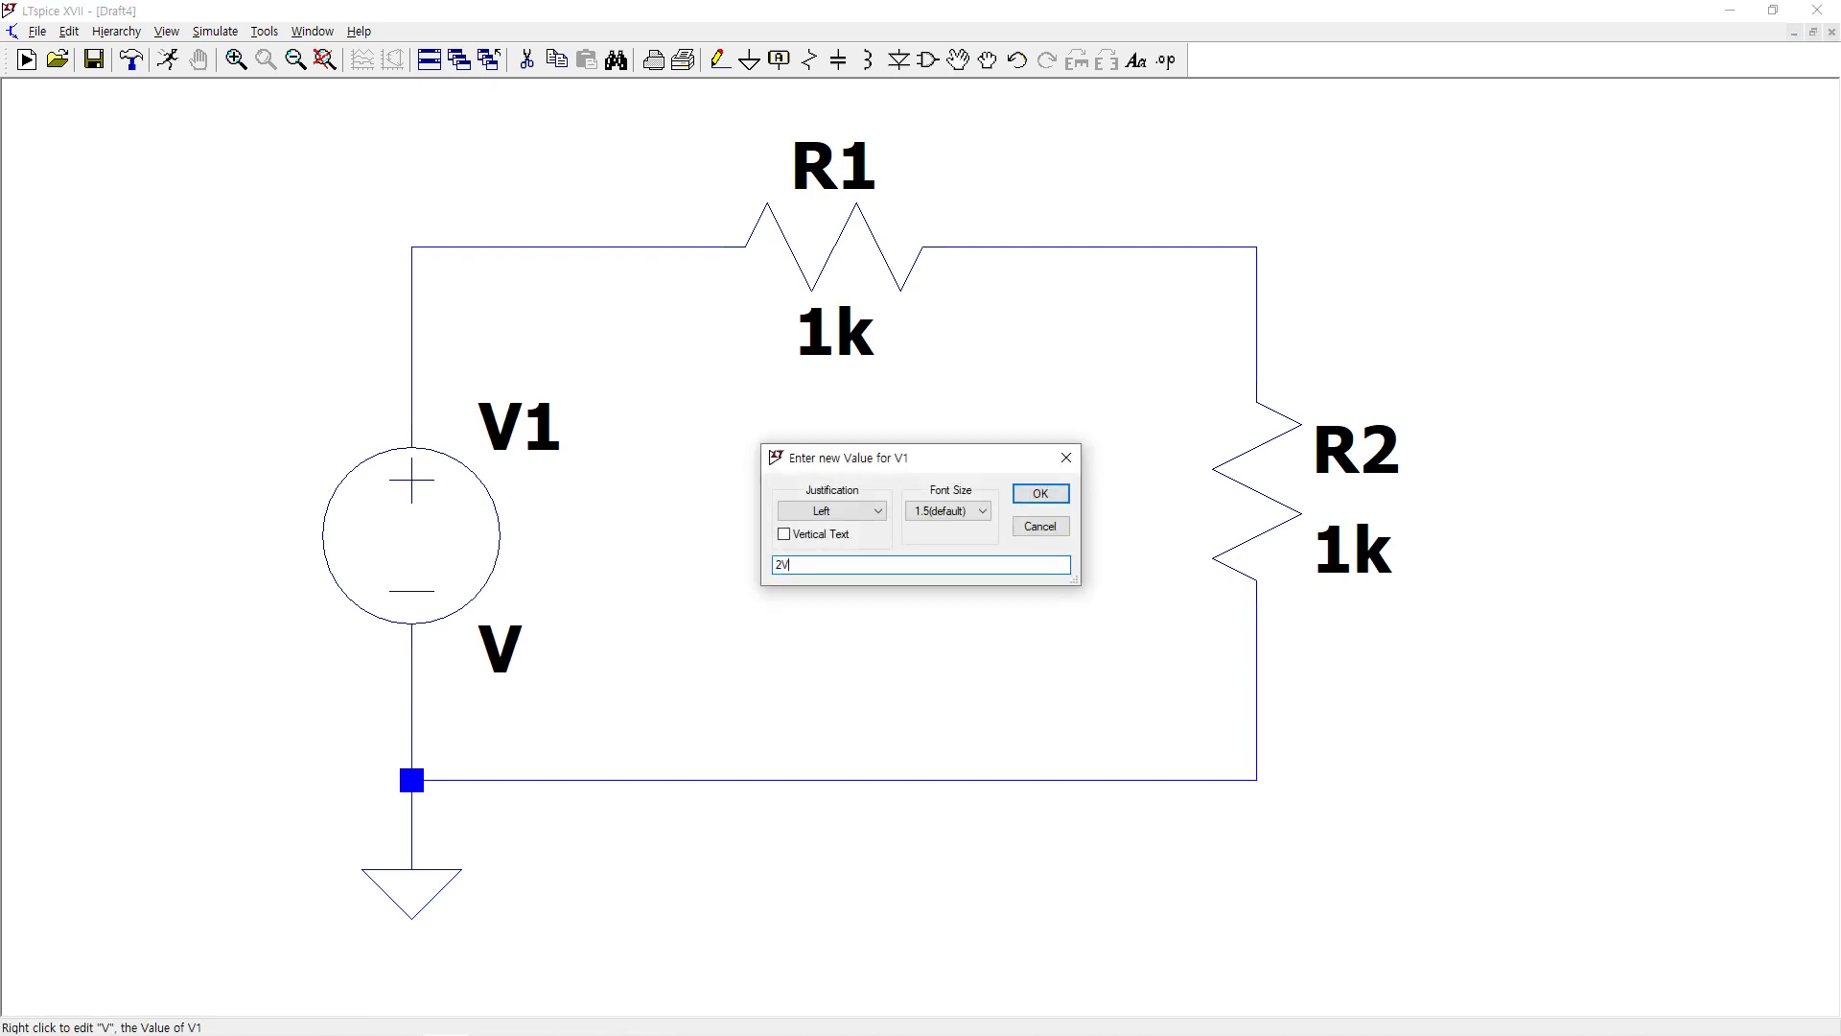
key(Return)
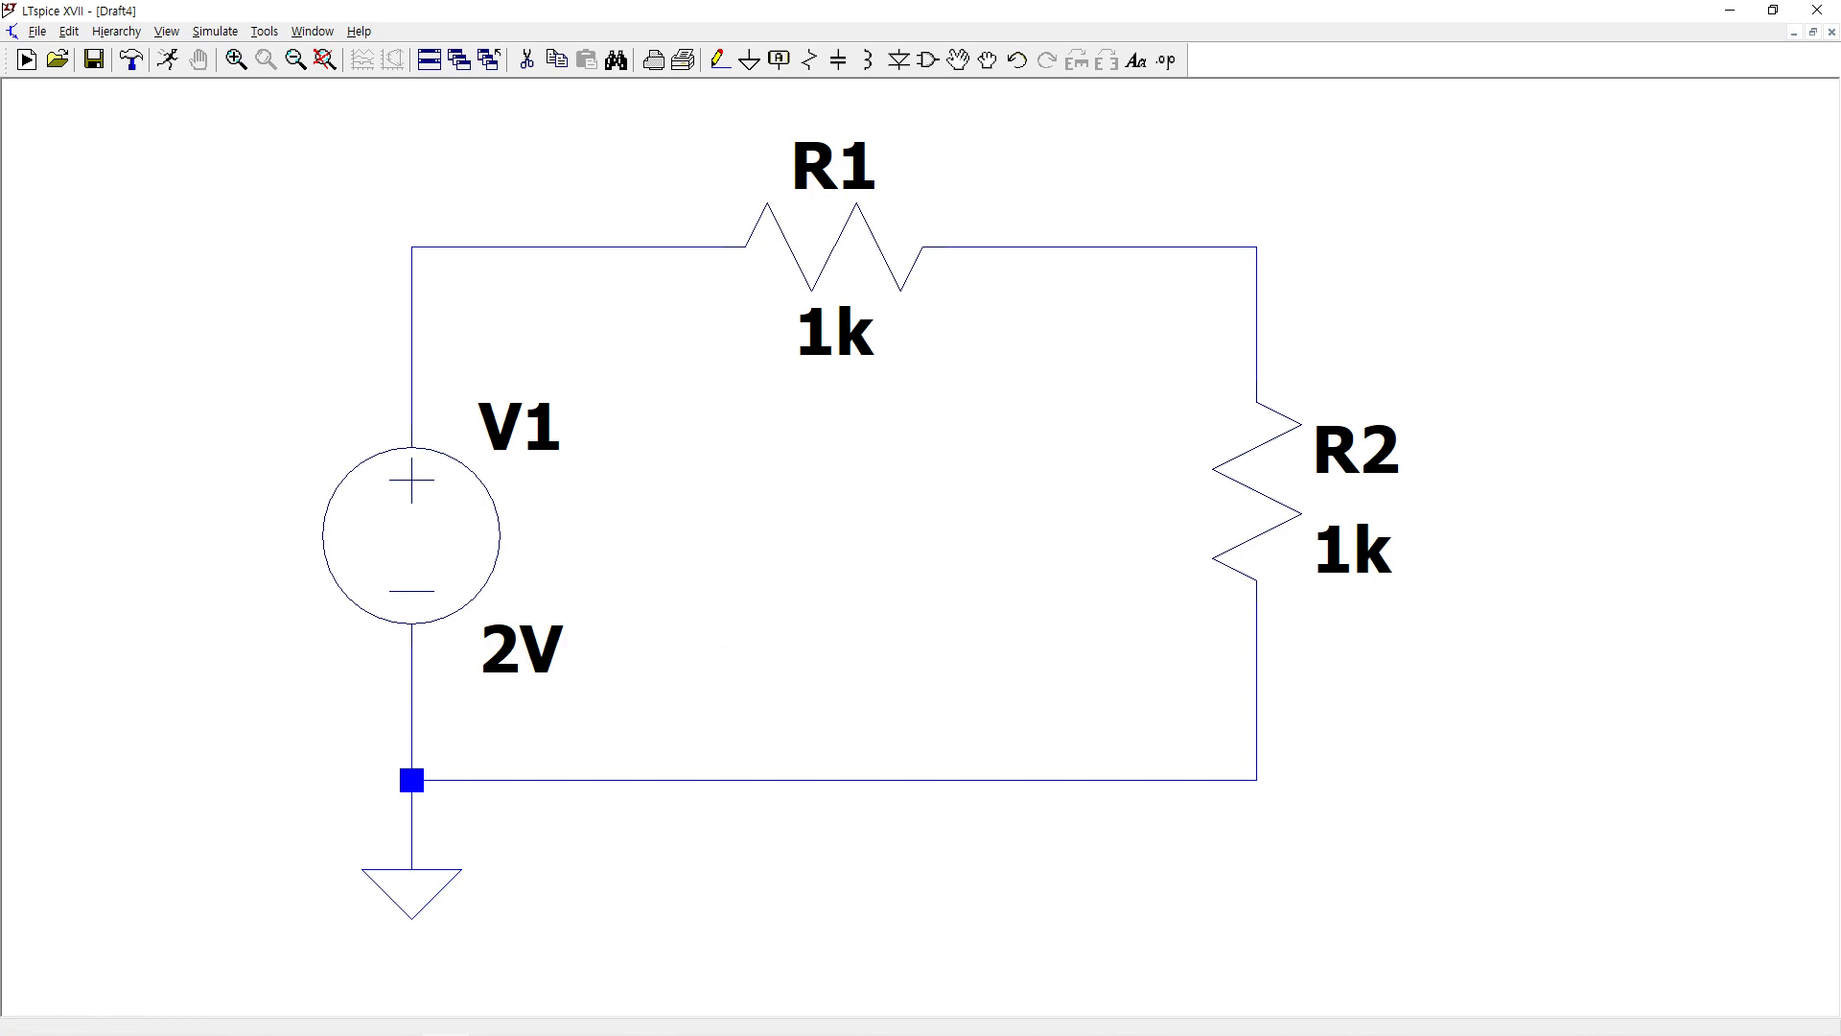
- Set up and run a DC operating point (.op) simulation of the circuit, and close its results
scroll(139, 401, down, 2)
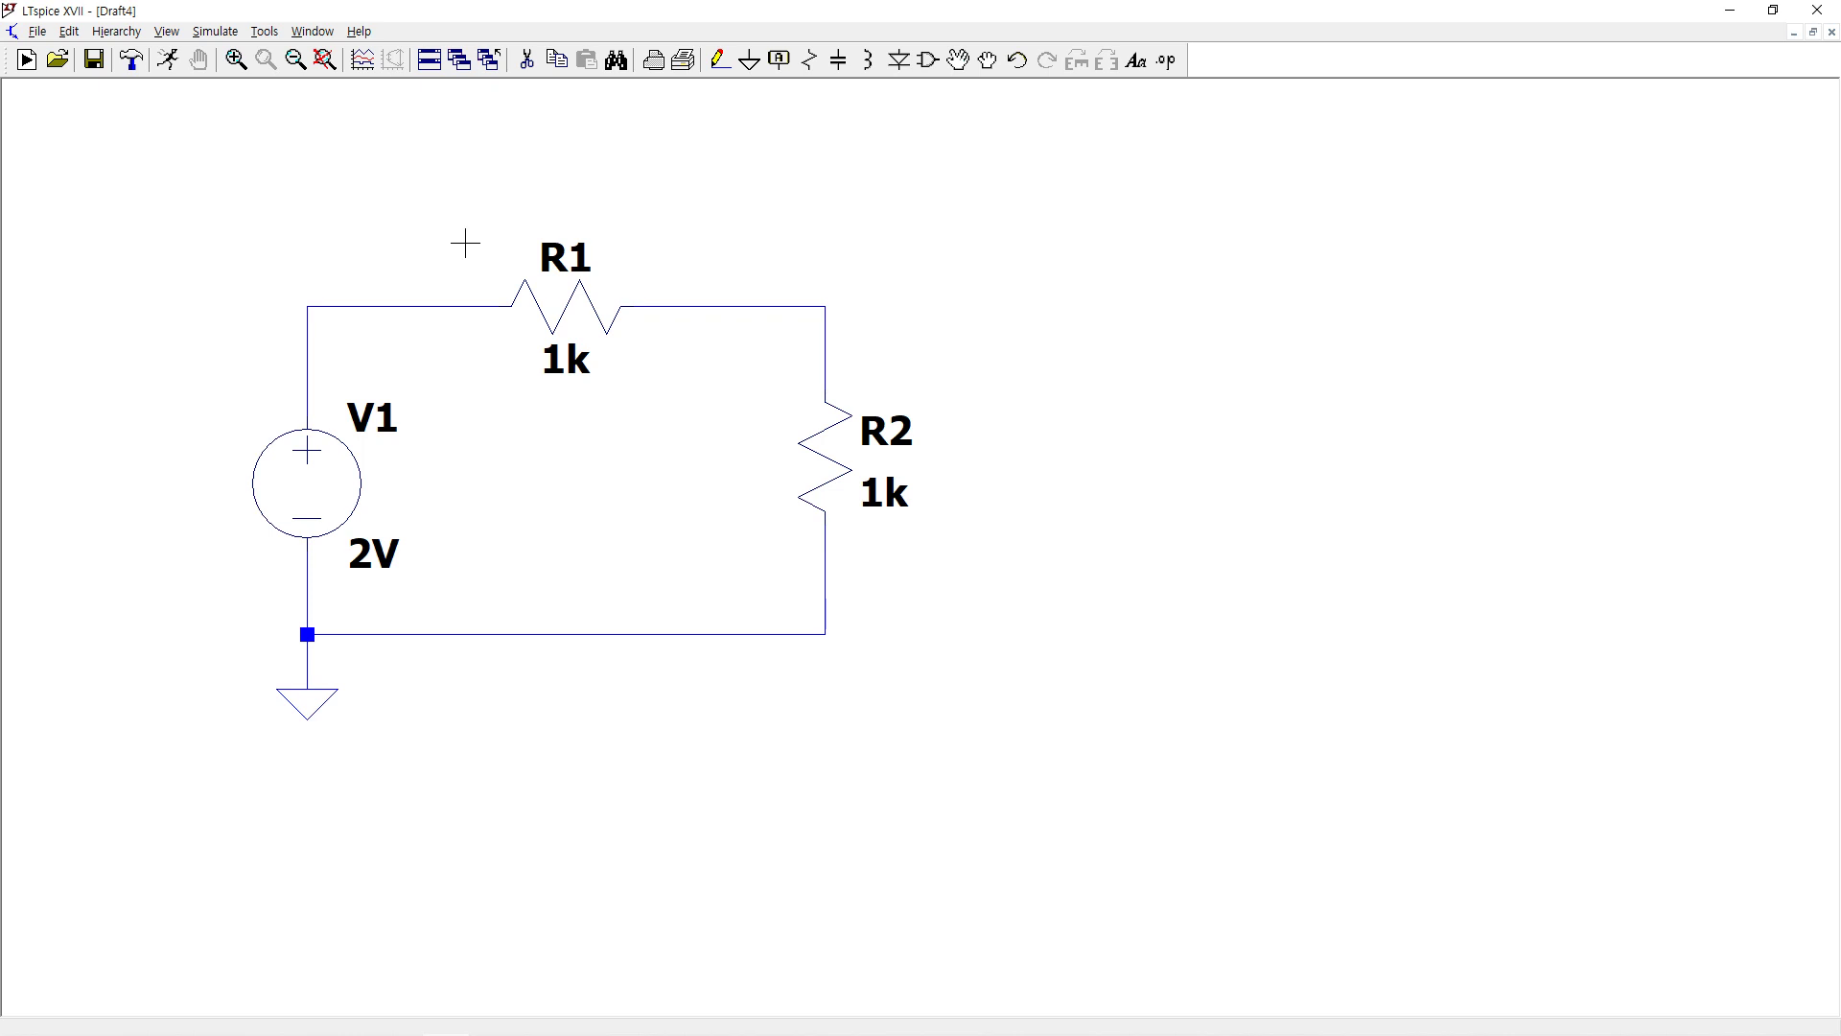
click(176, 69)
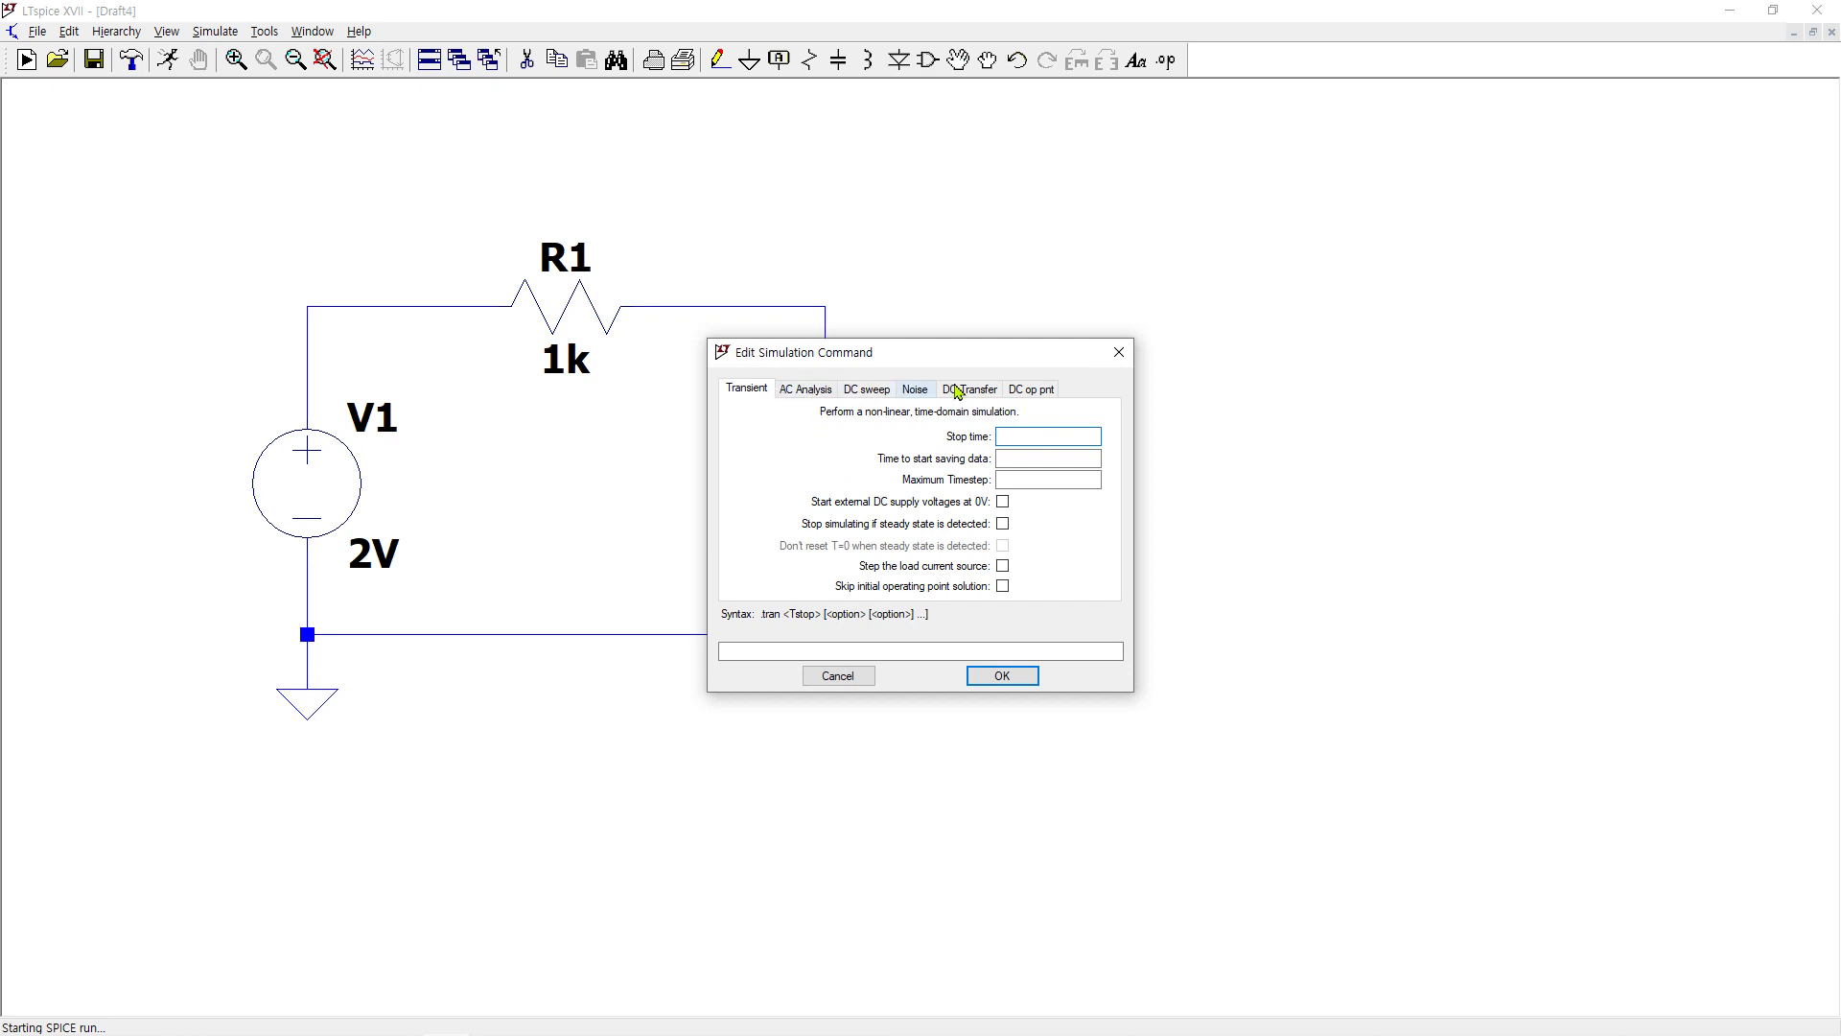
click(1029, 391)
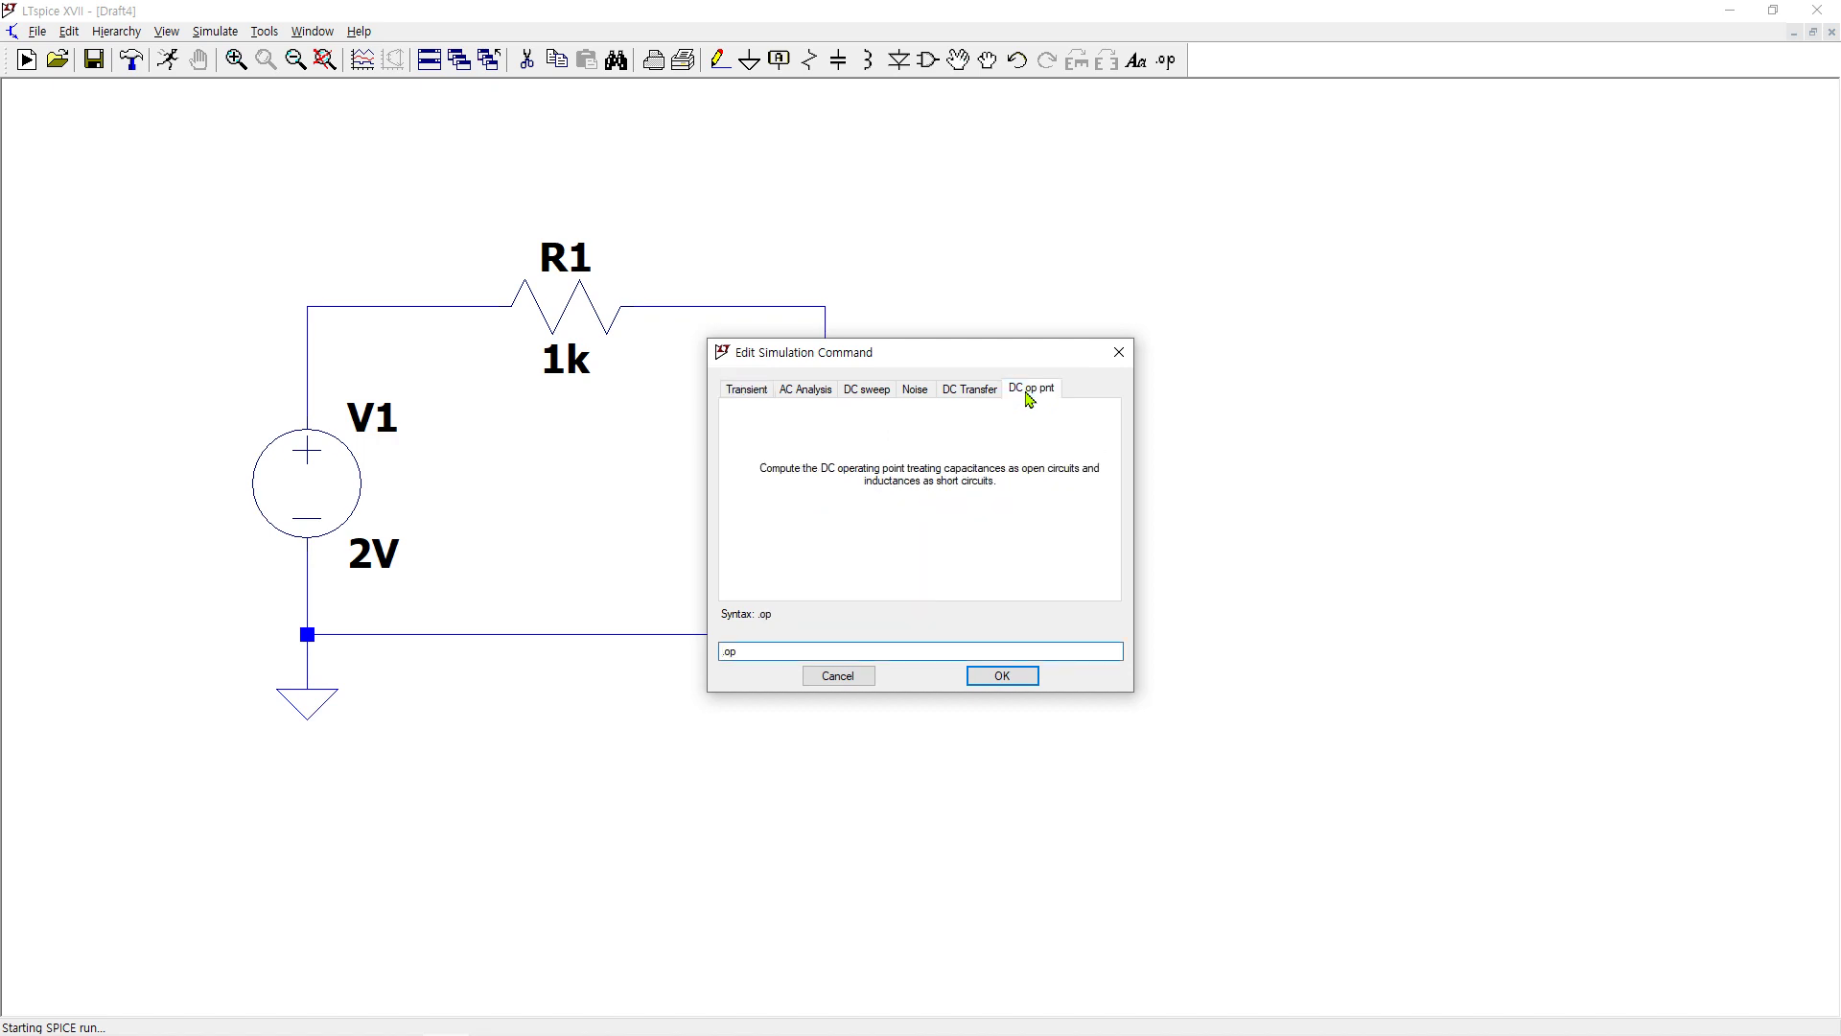
key(Return)
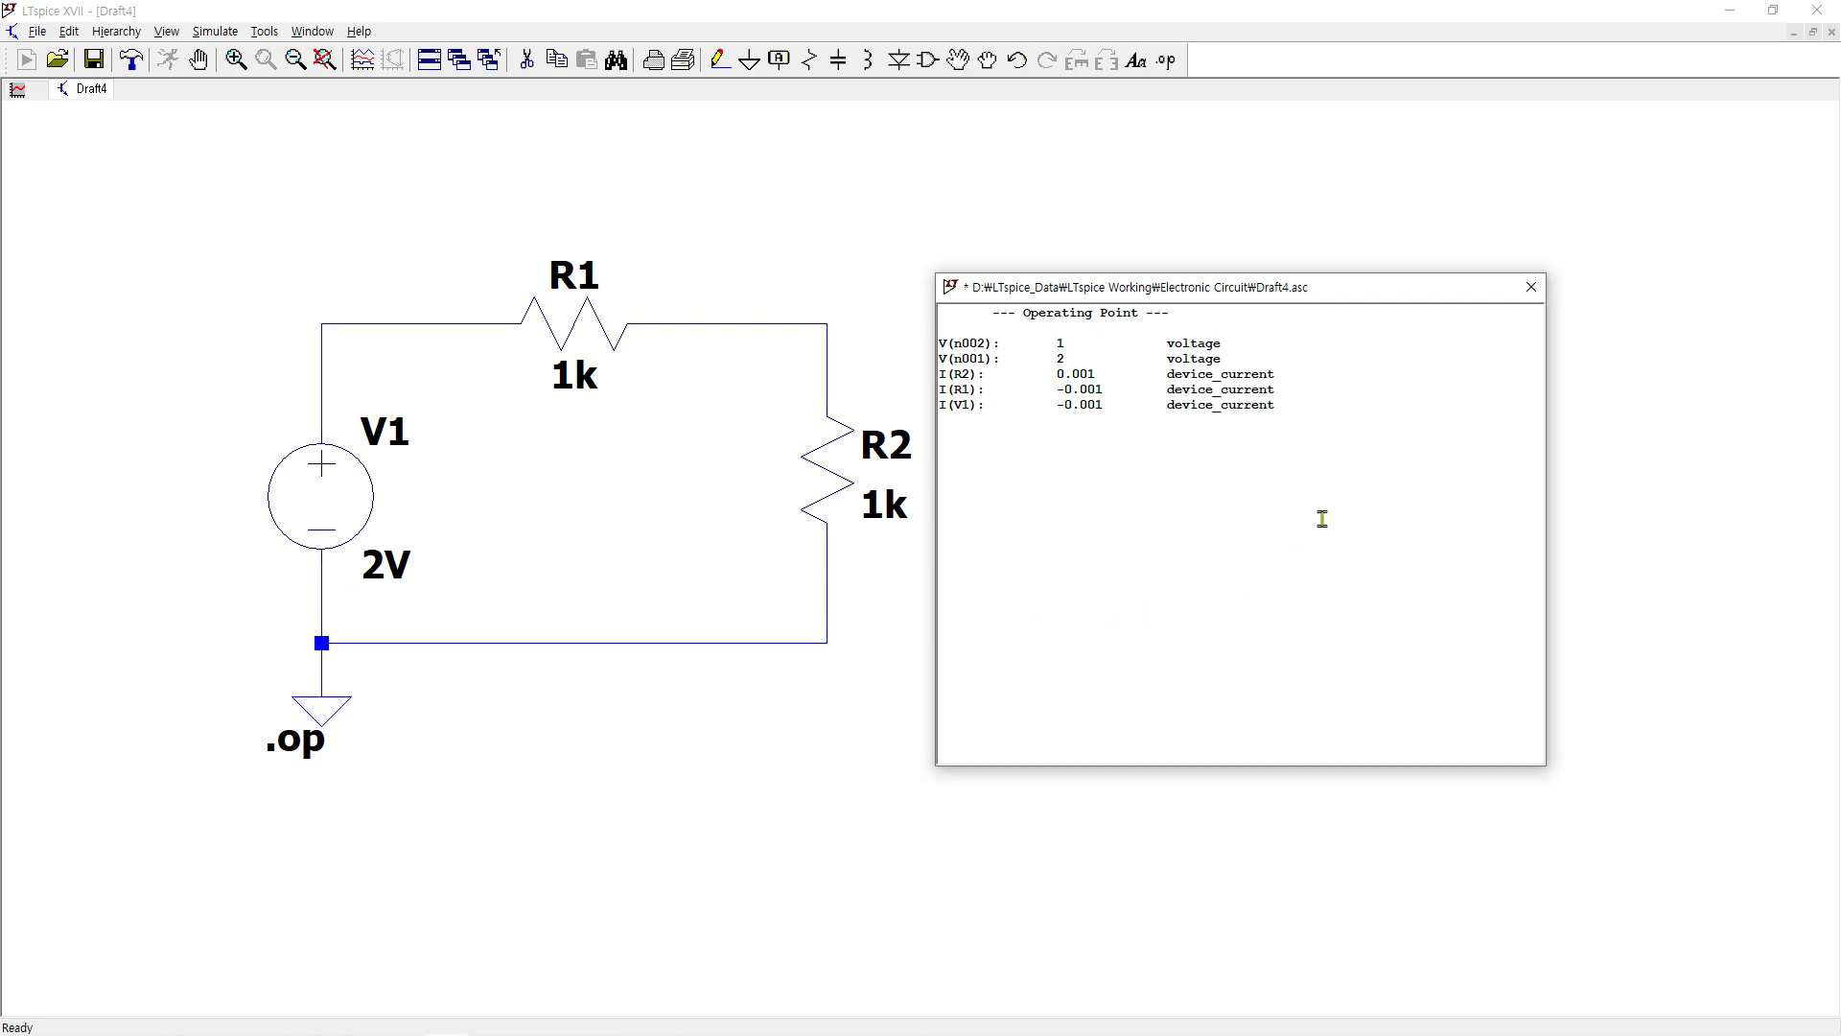
click(1532, 288)
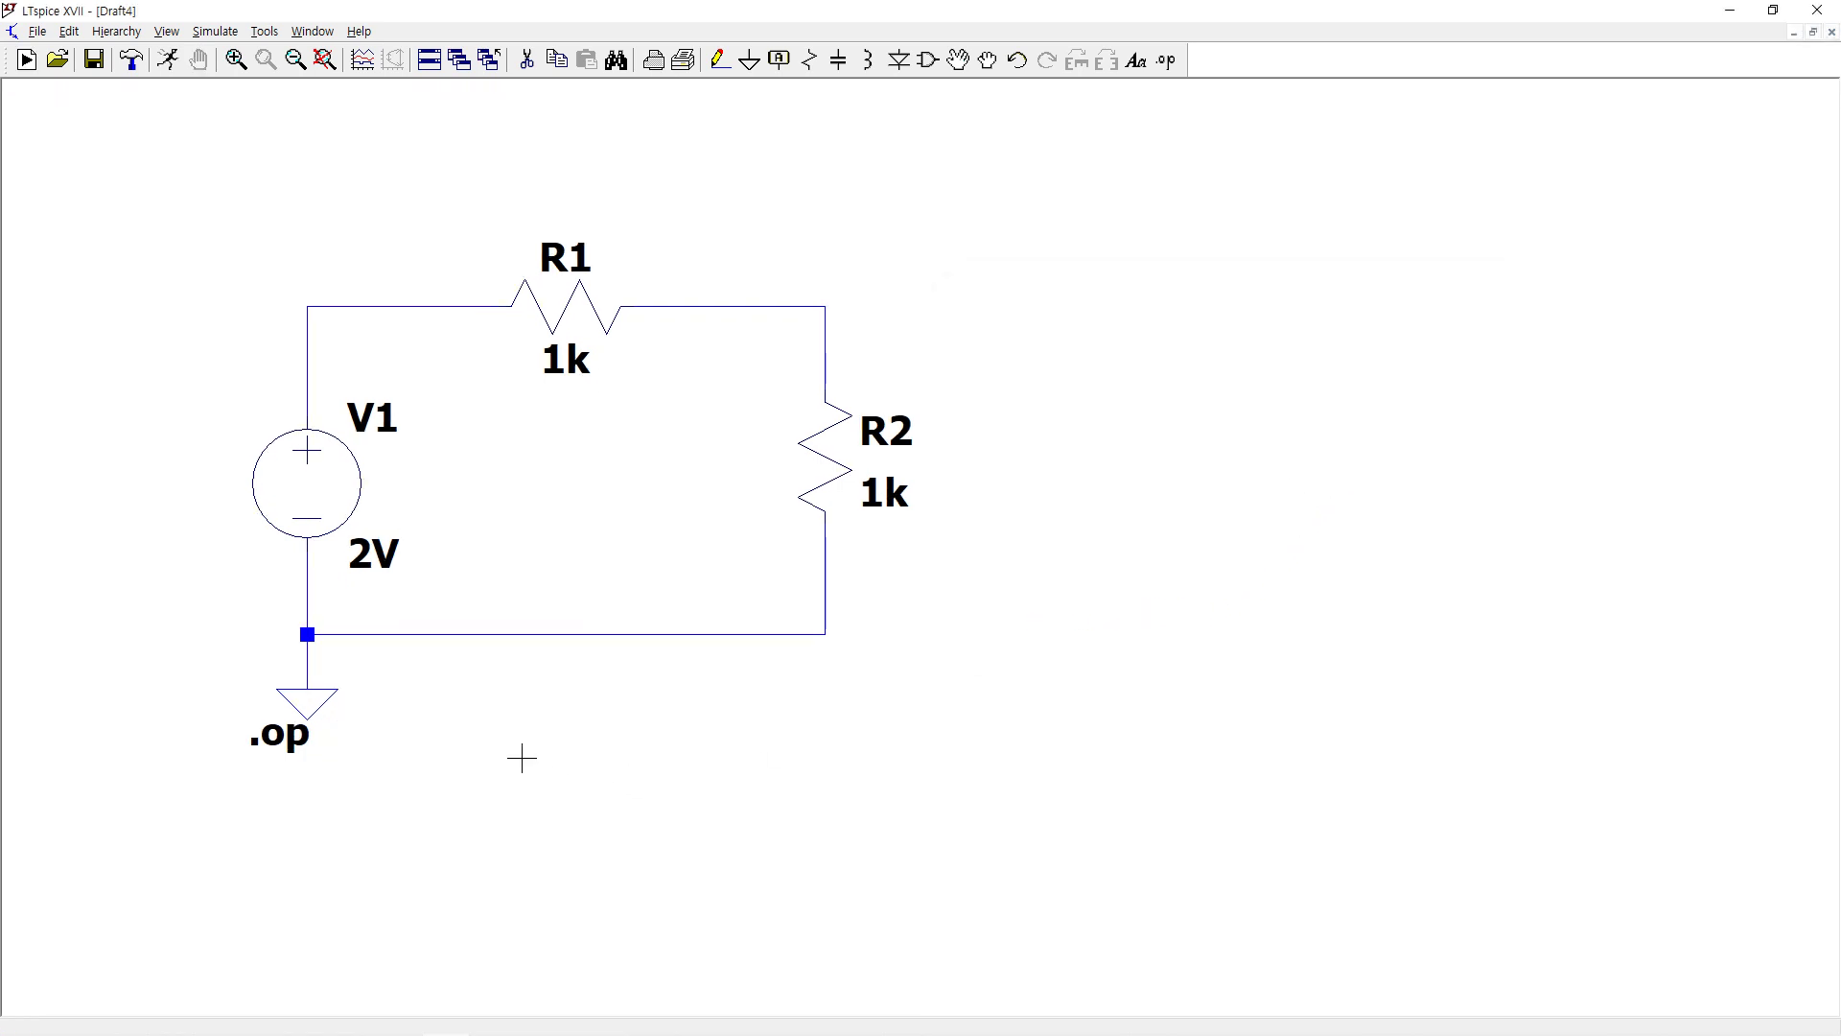
- Delete the .op text and place a new .op SPICE directive just below the ground symbol
click(270, 734)
click(1166, 60)
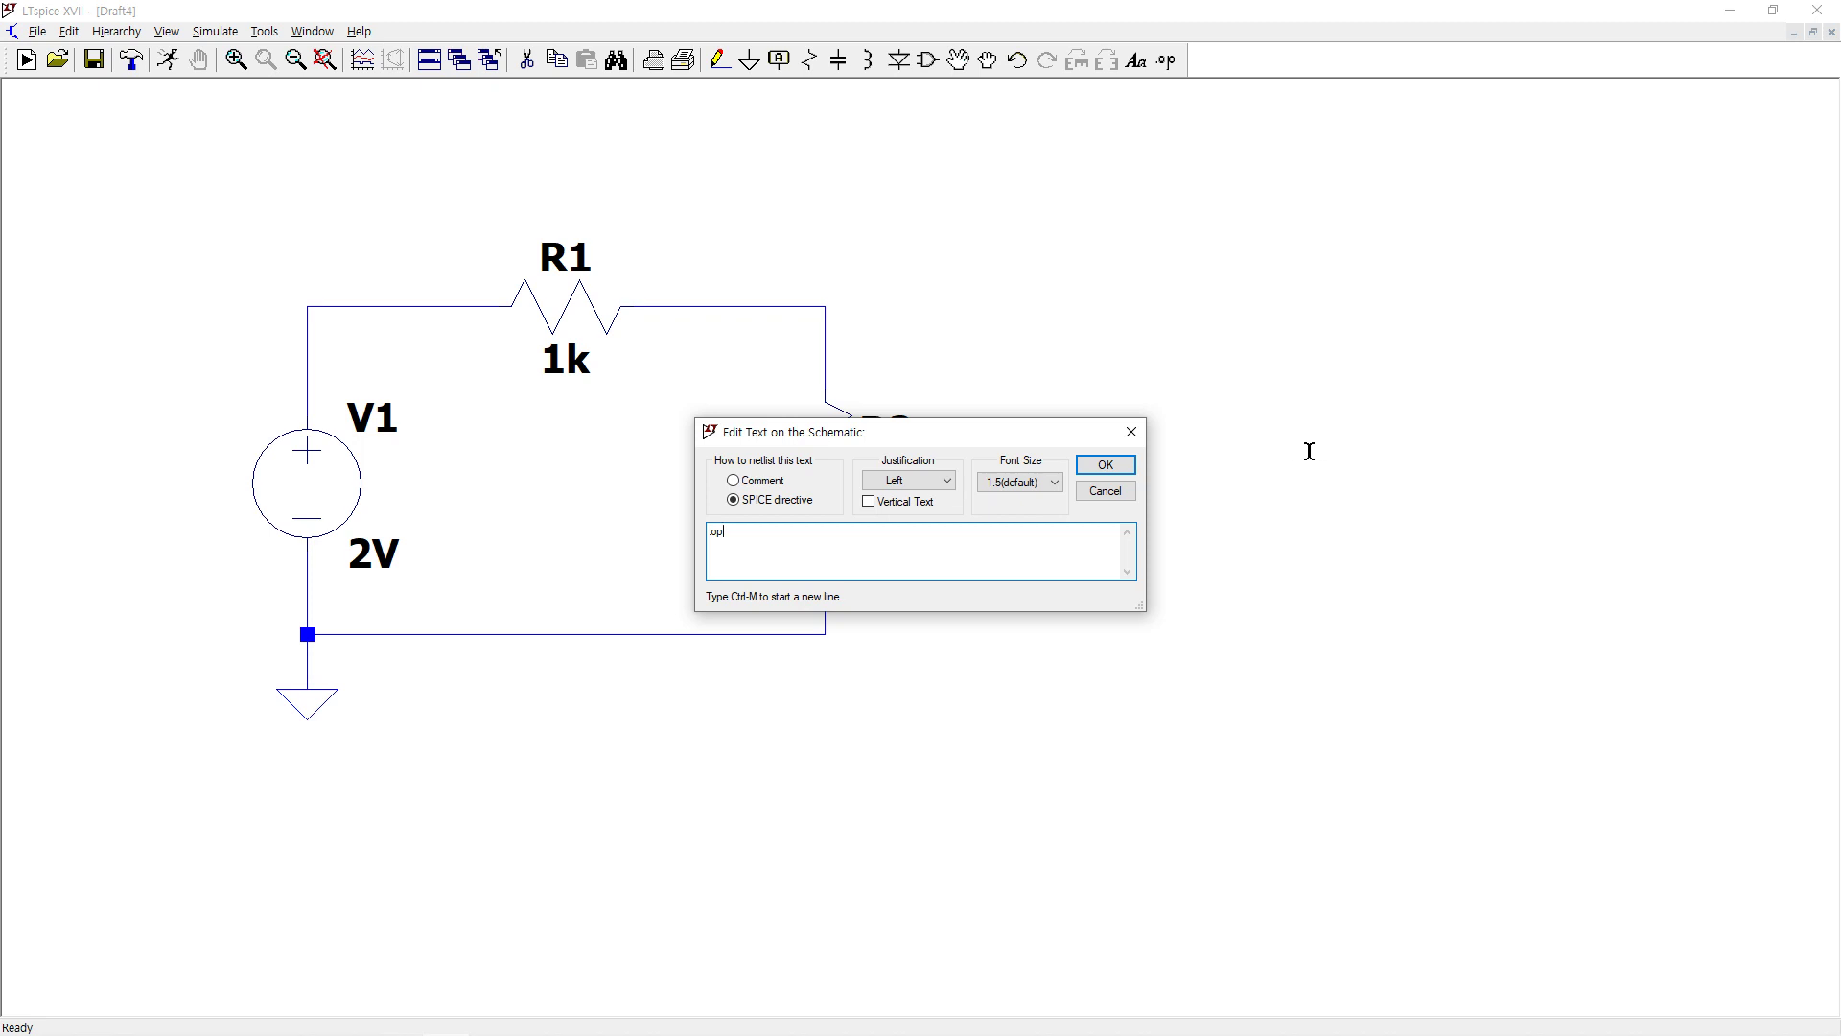
key(Return)
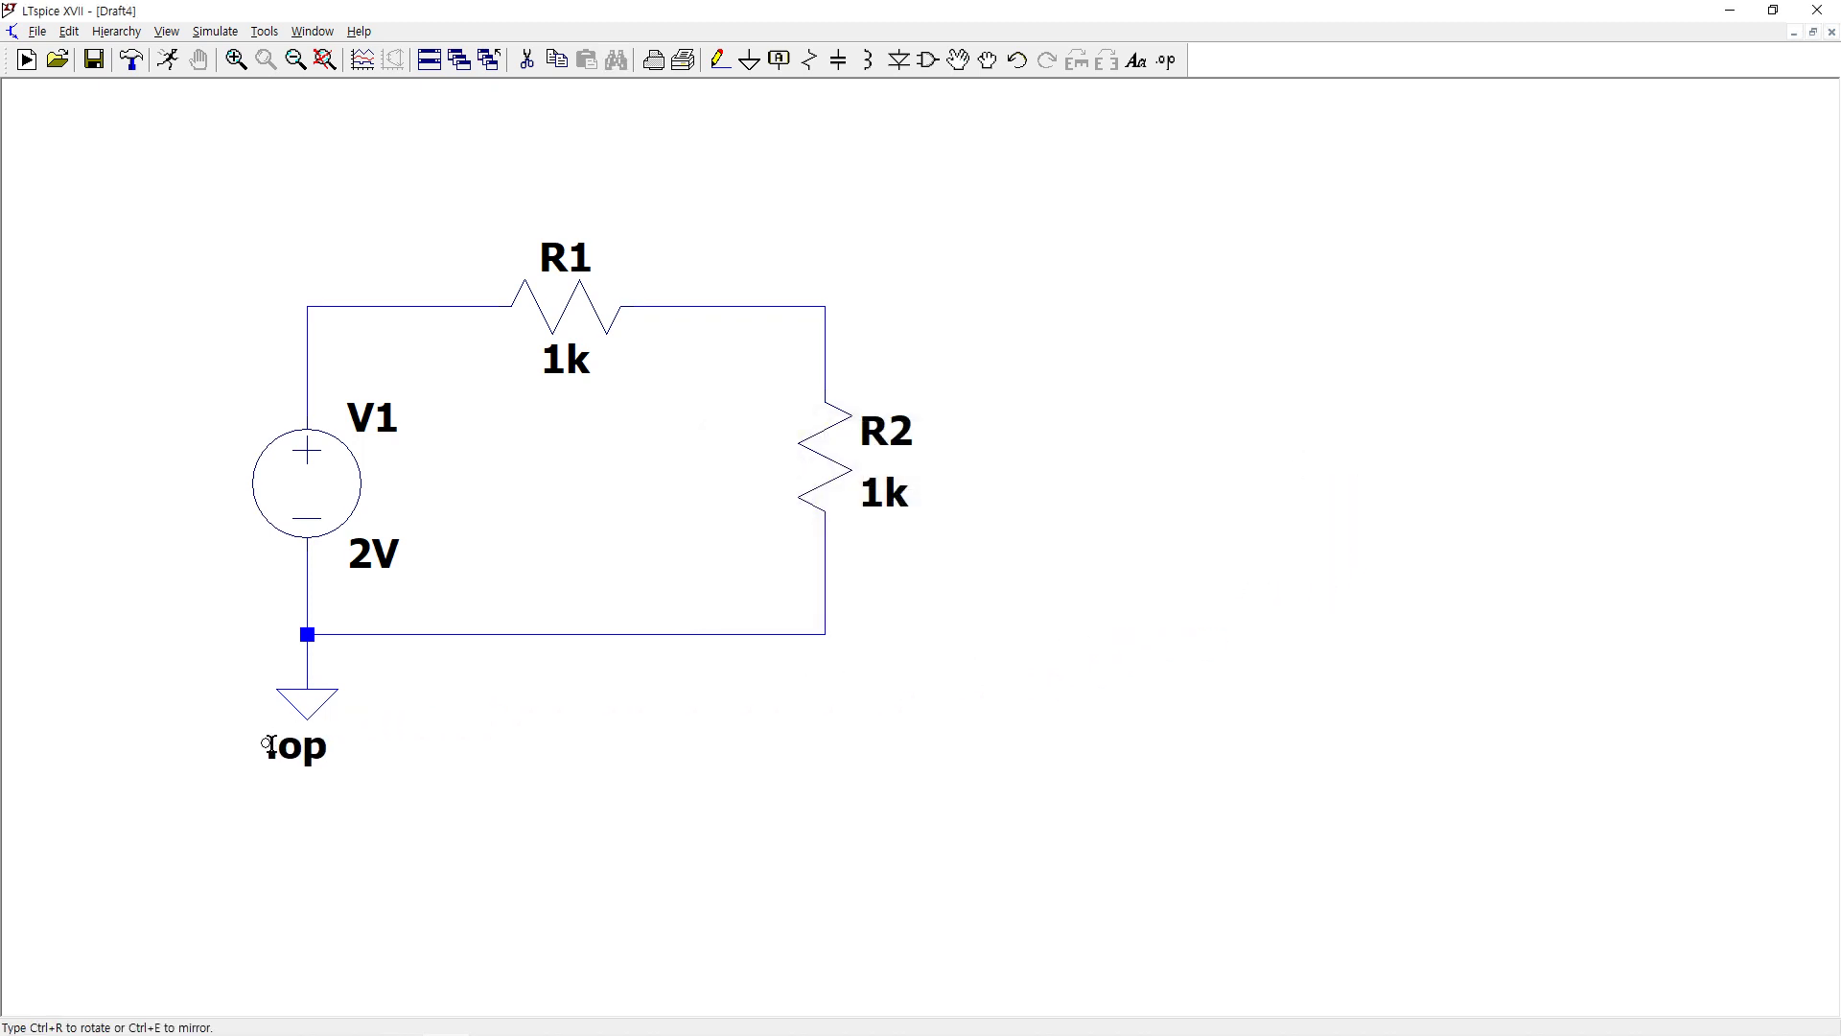
click(261, 746)
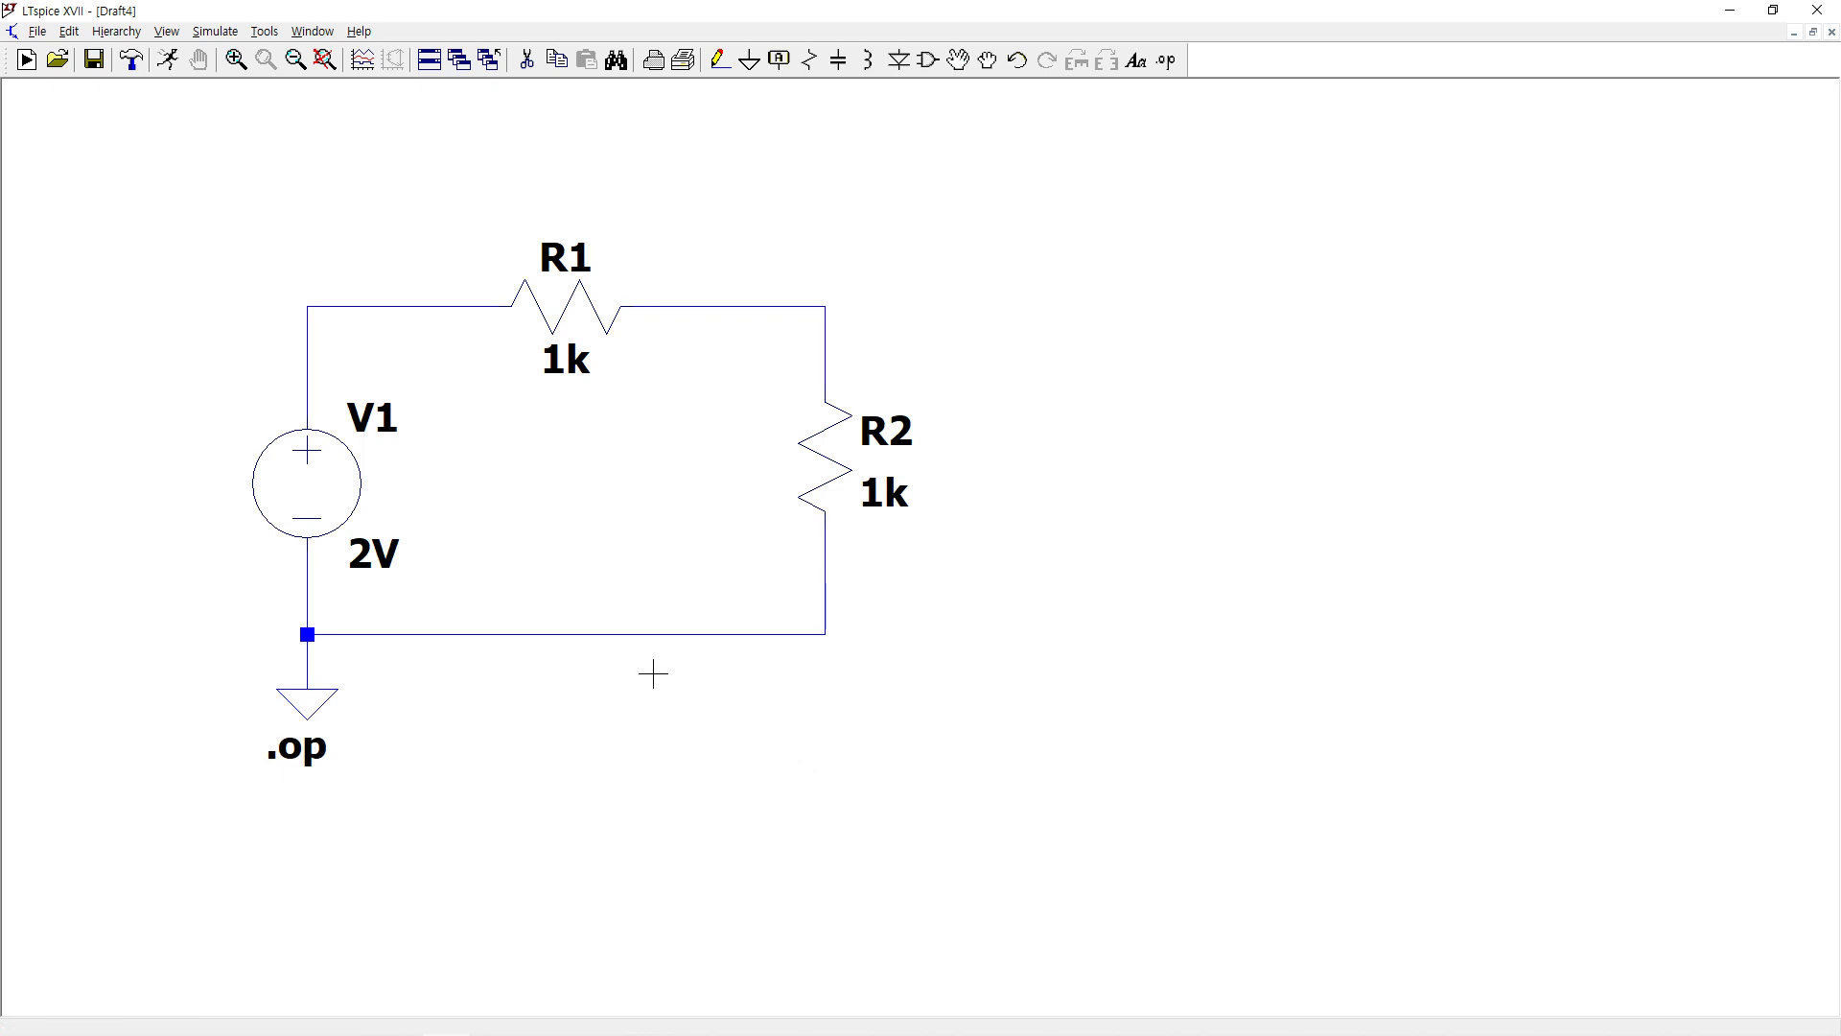
- Run the simulation again, enlarge the results text, examine the current through R1, and close the results
click(167, 59)
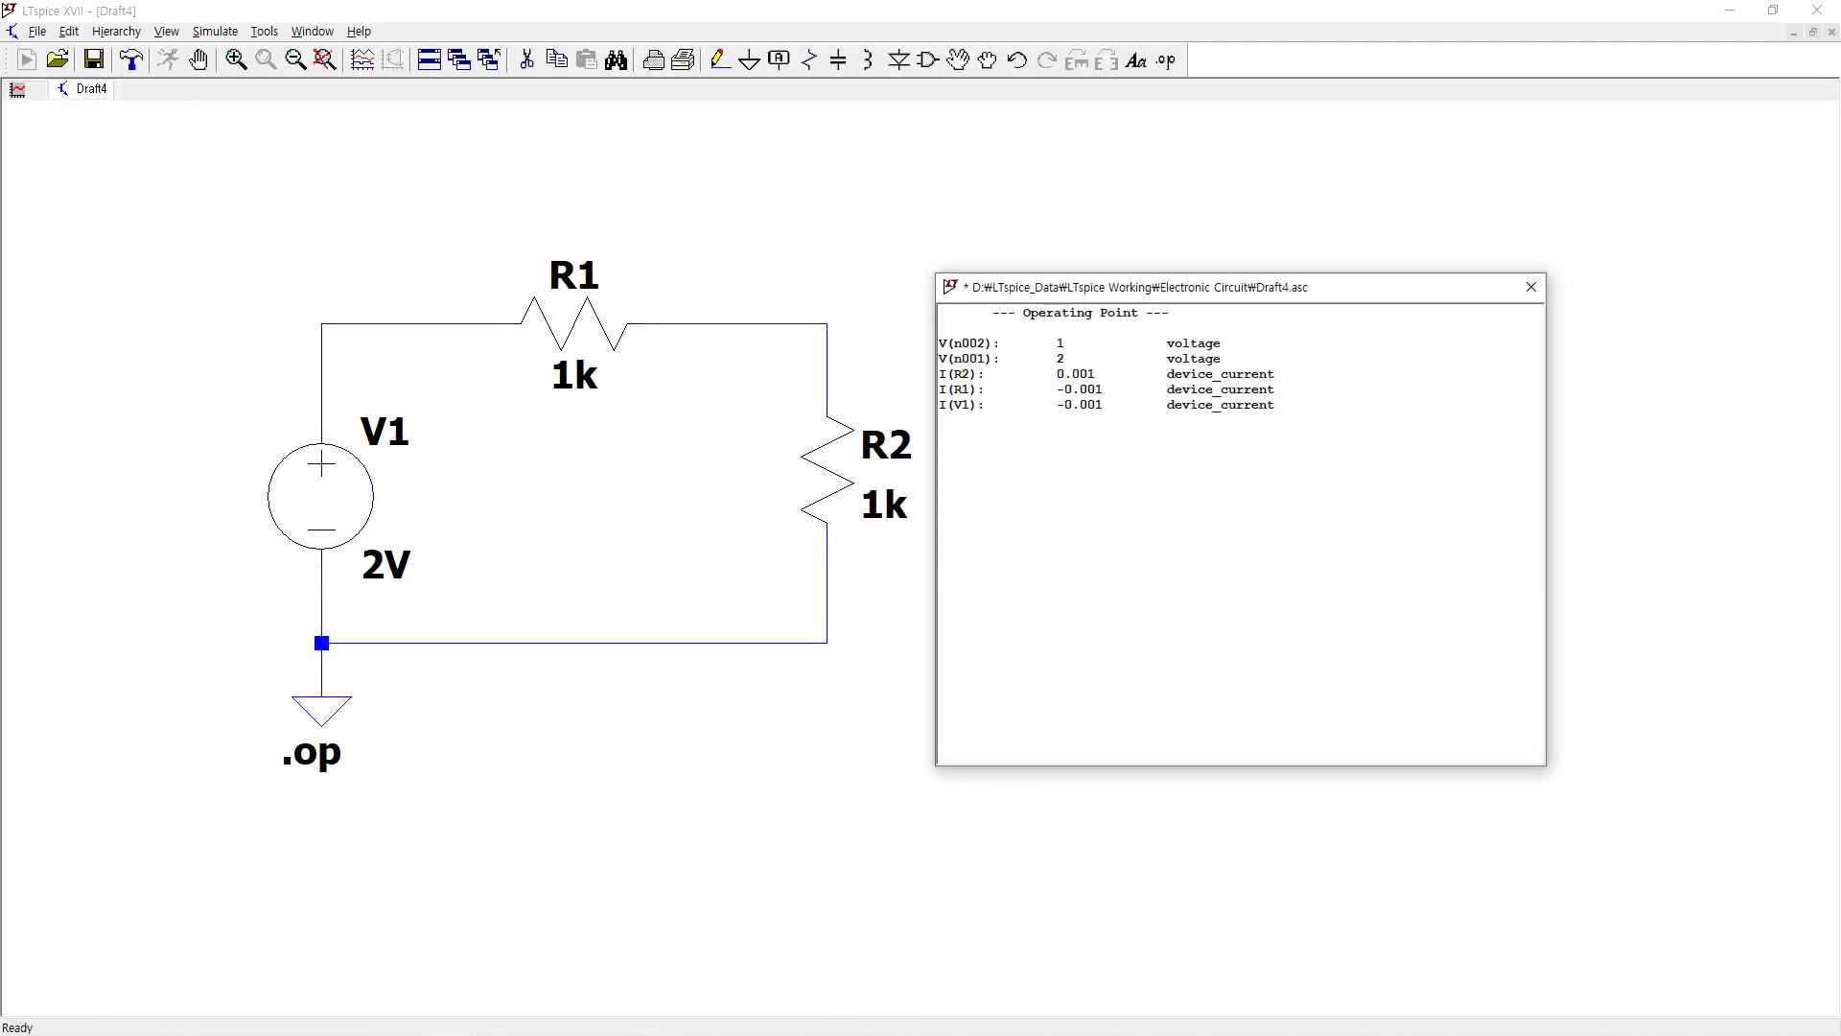
ctrl+scroll(1079, 472, up, 3)
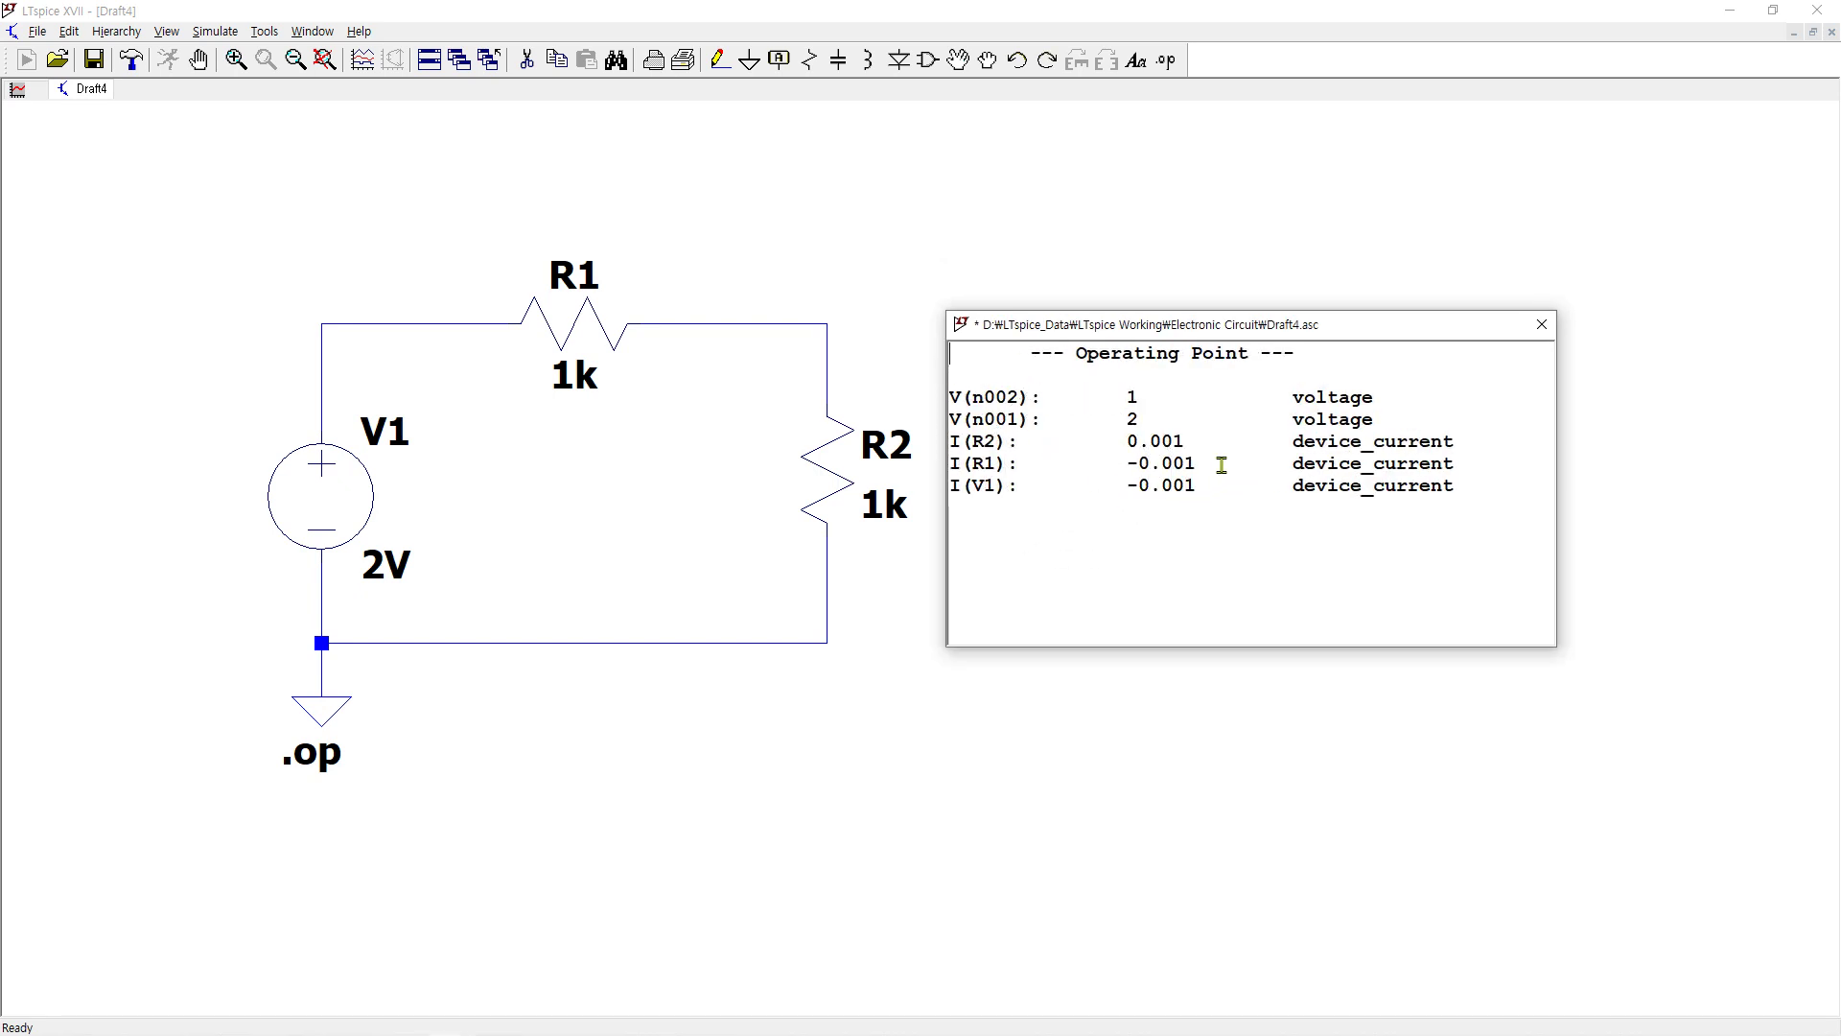
drag(1220, 466, 943, 474)
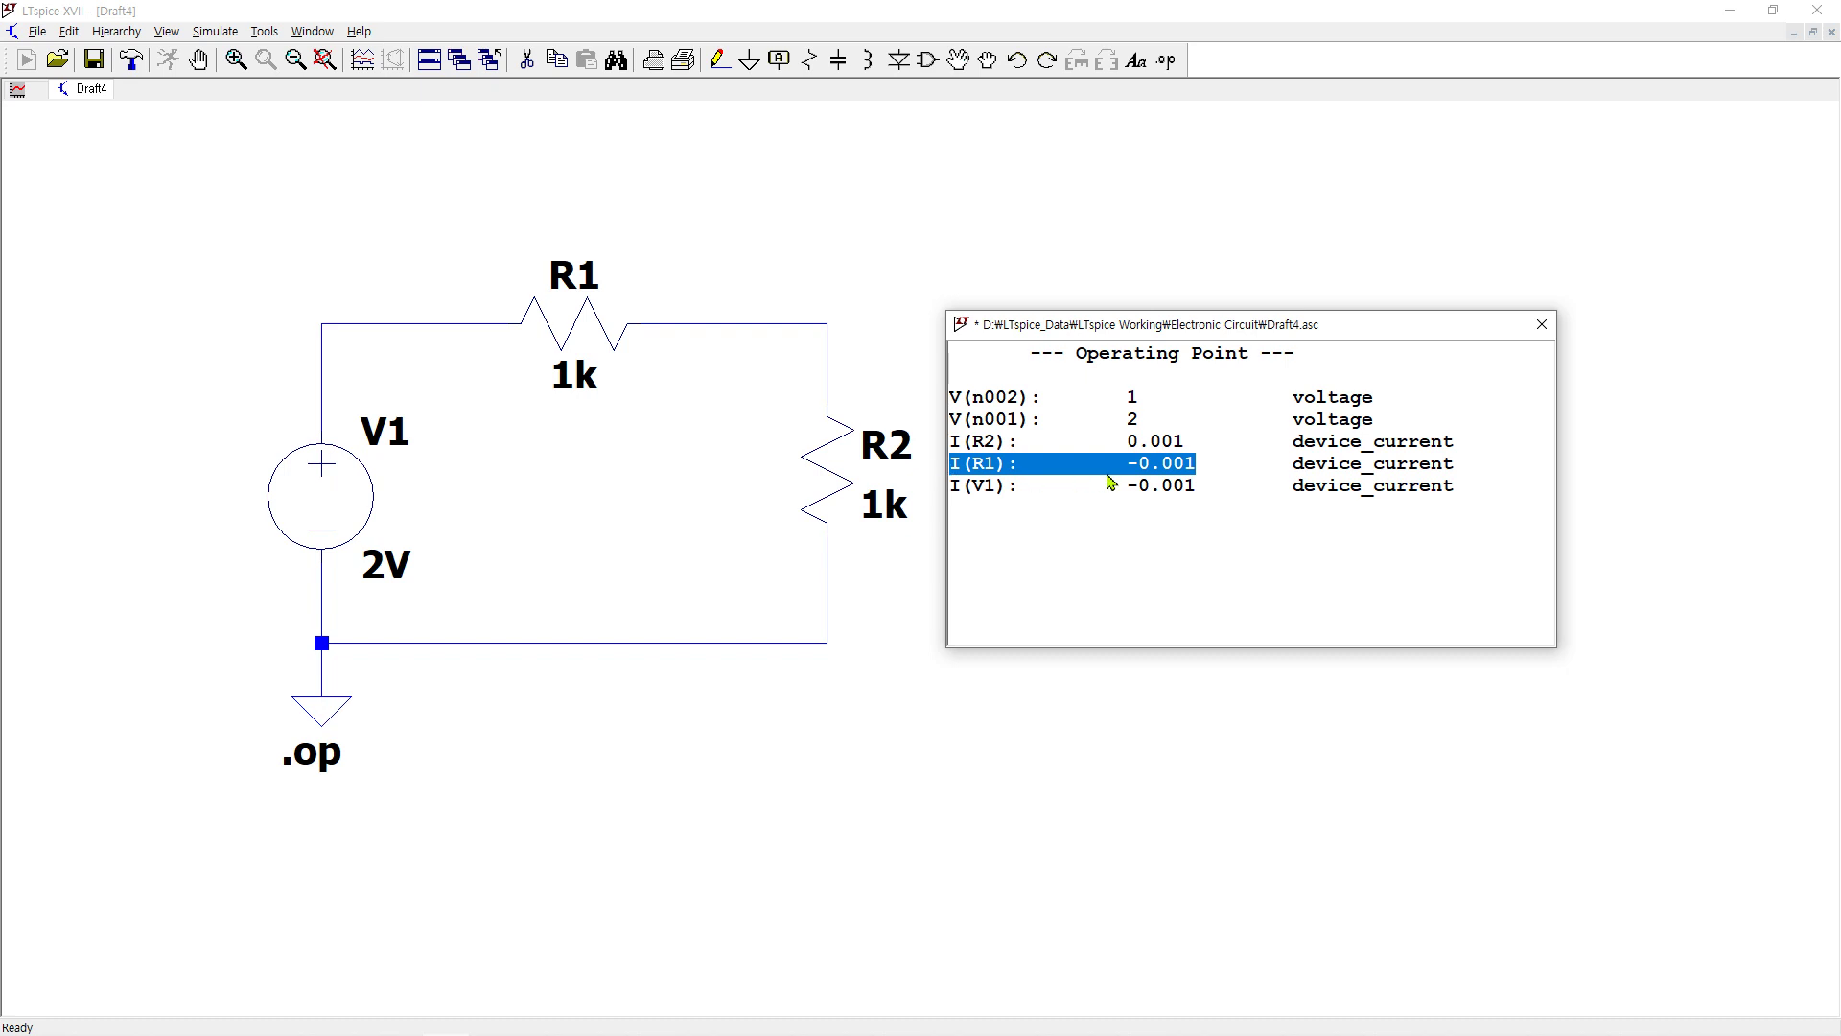
click(1542, 324)
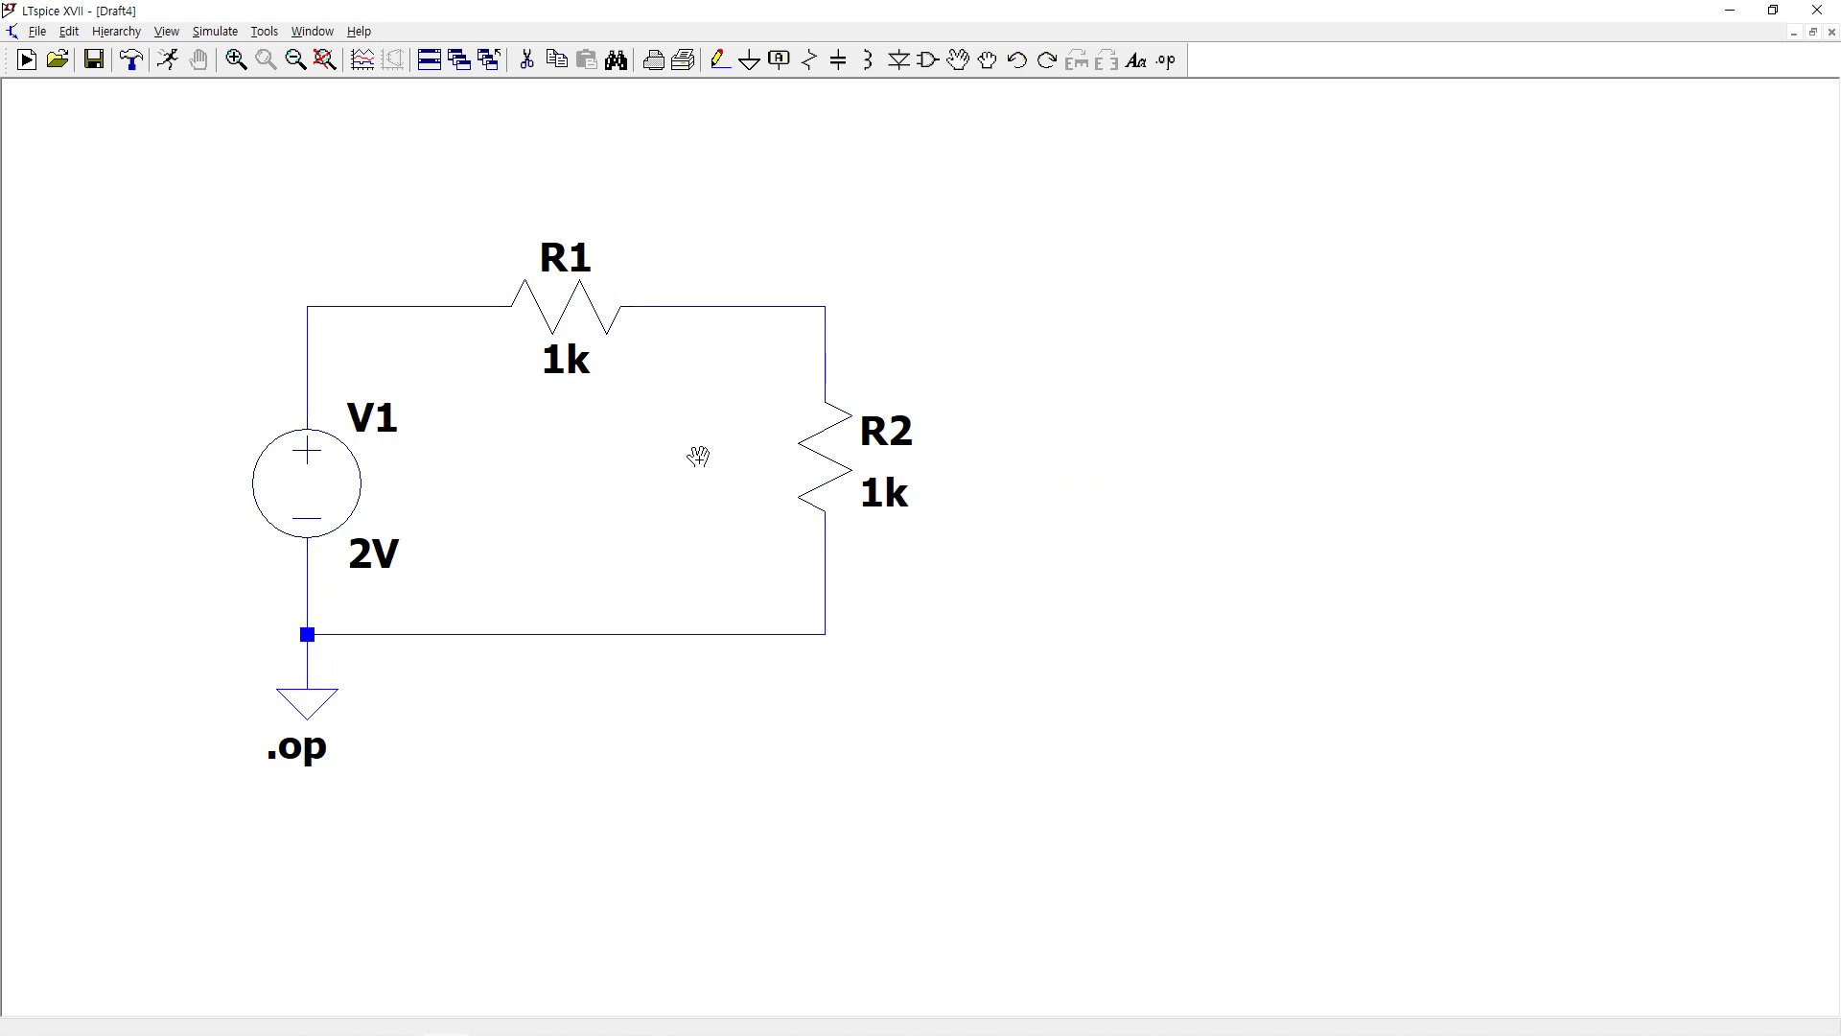
- Pick up R1, rotate it 180 degrees and put it back in its gap in the loop
click(560, 317)
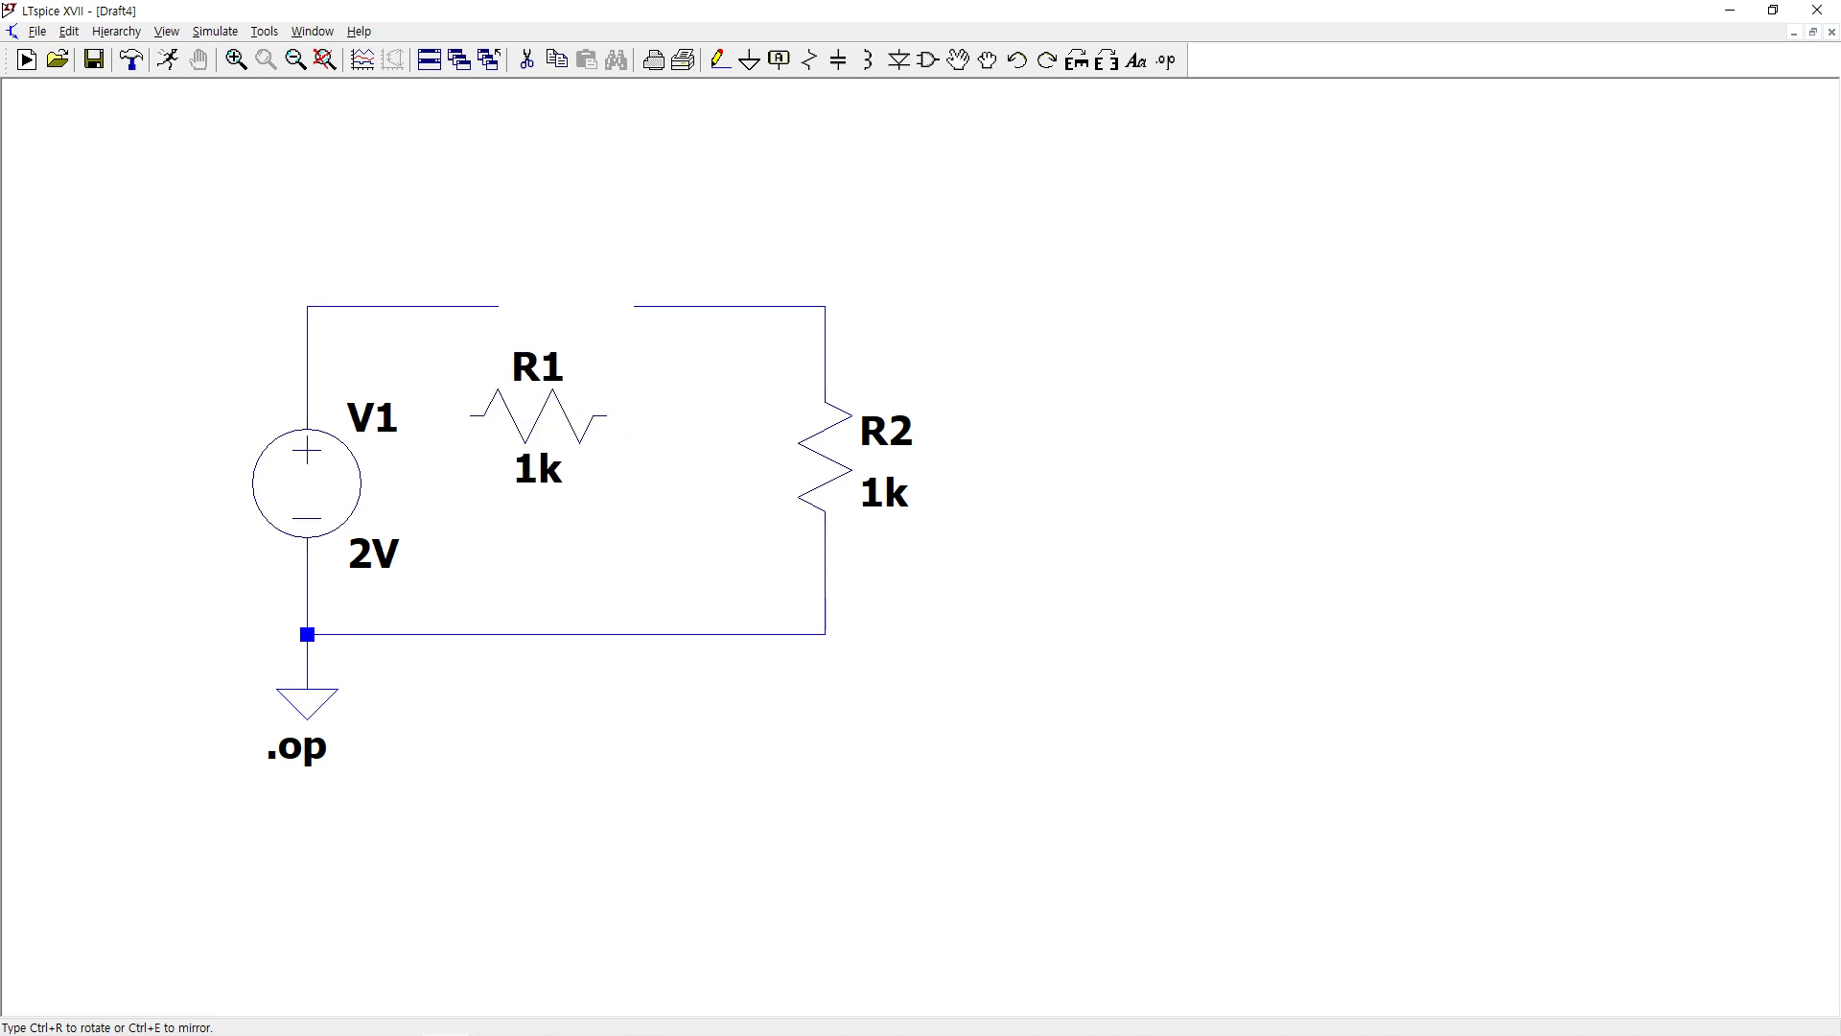
click(621, 419)
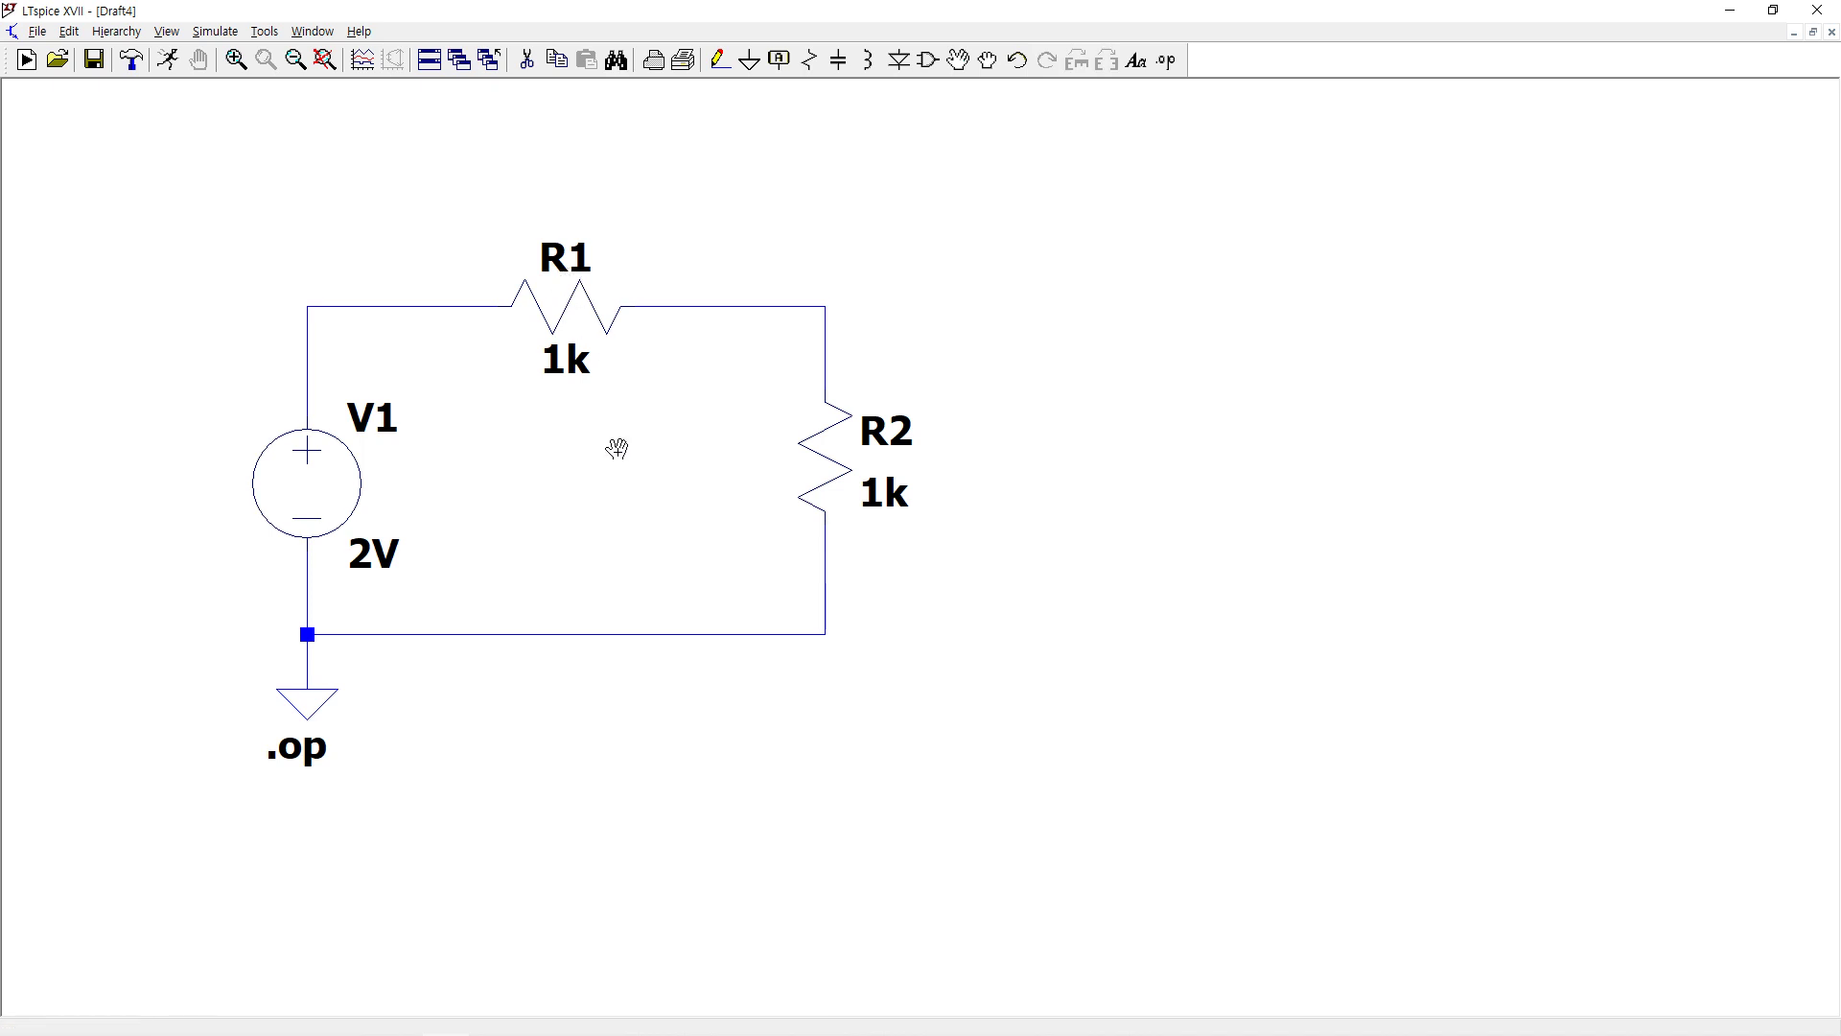
key(Escape)
- Rerun the simulation with the reversed R1 and examine the sign of its current in the enlarged results
click(172, 69)
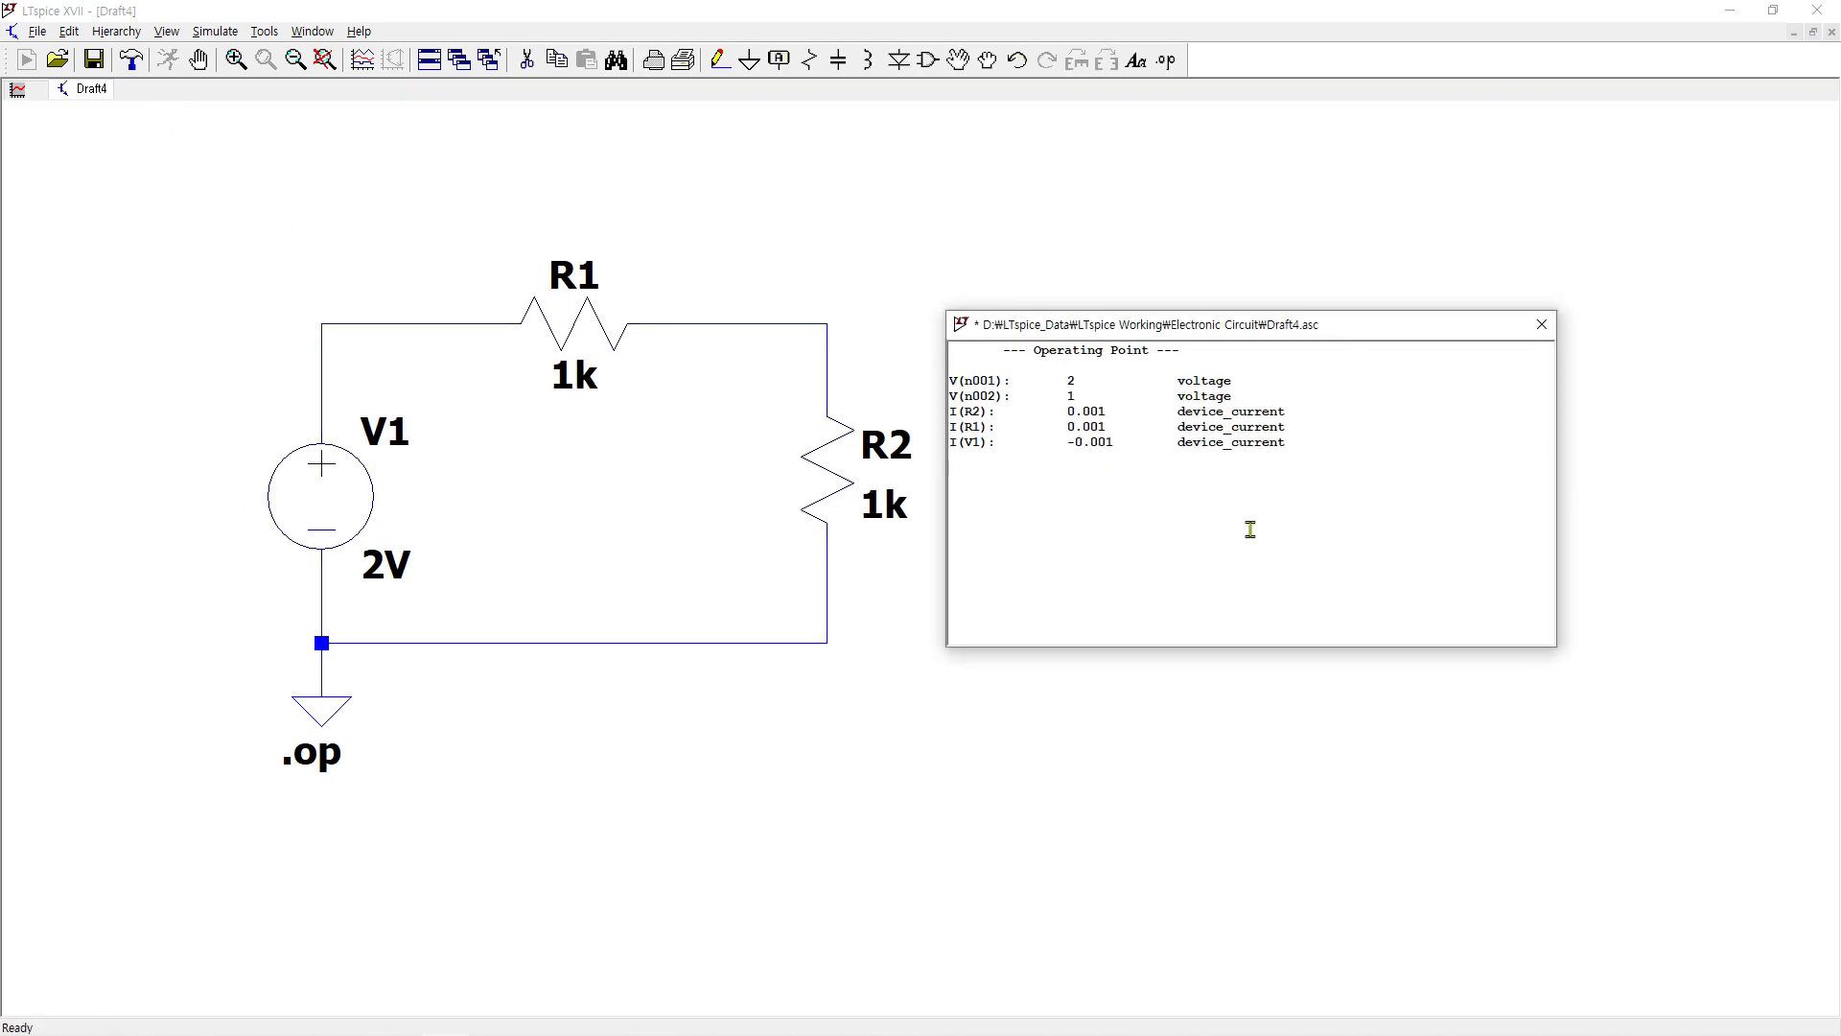
scroll(1199, 477, up, 2)
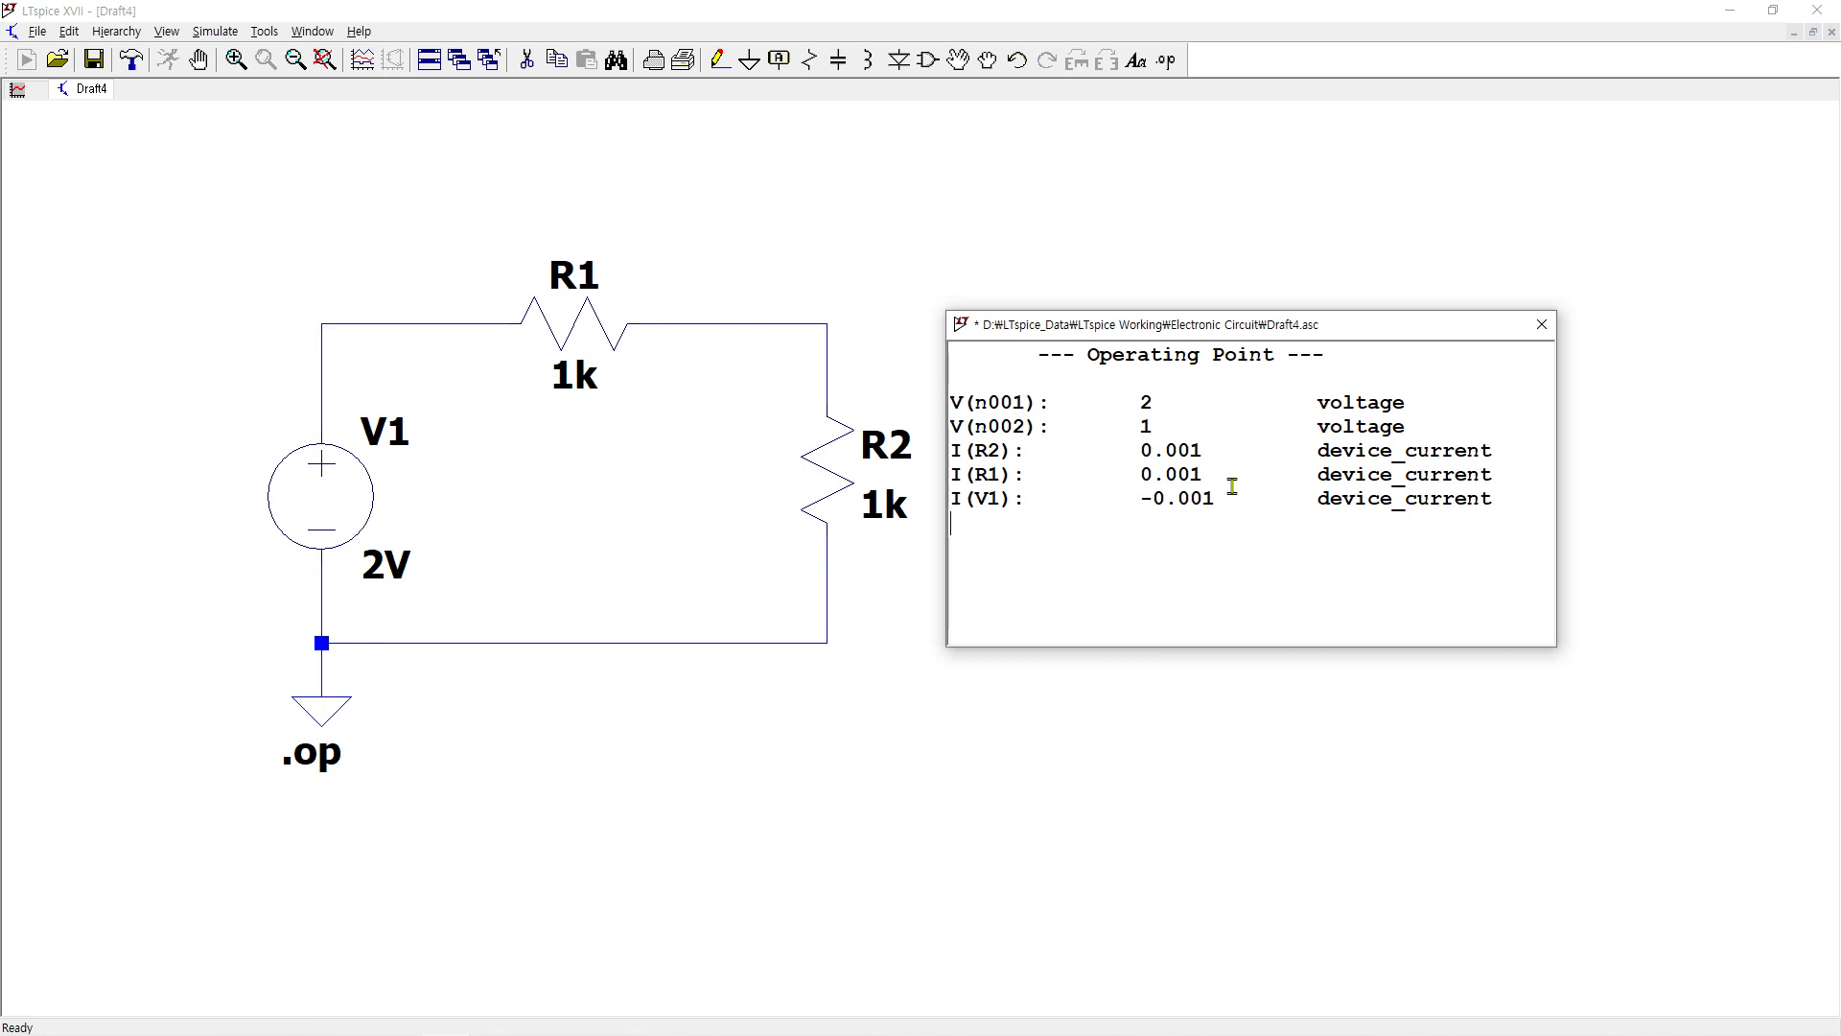
drag(1202, 473, 944, 479)
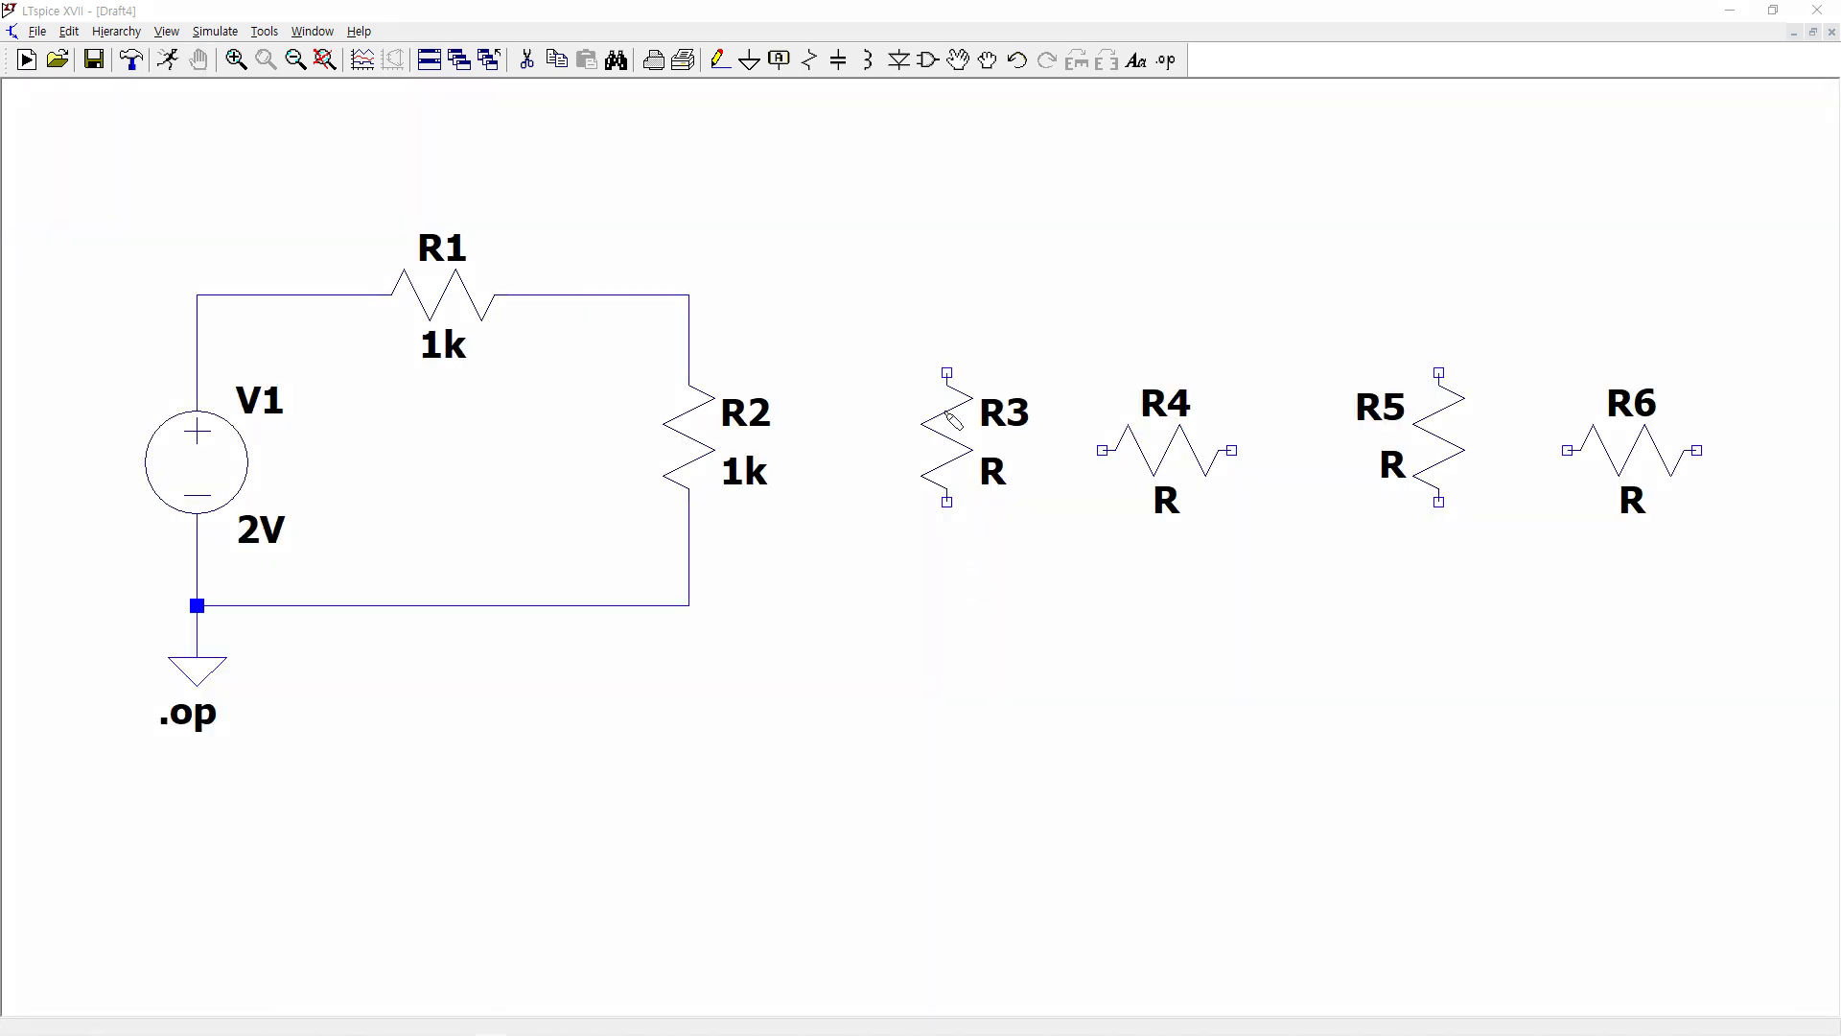
- Annotate R3 with the screen pen, numbering its upper terminal 1 and lower terminal 2, with a curved rotation arrow below it
drag(916, 329, 912, 361)
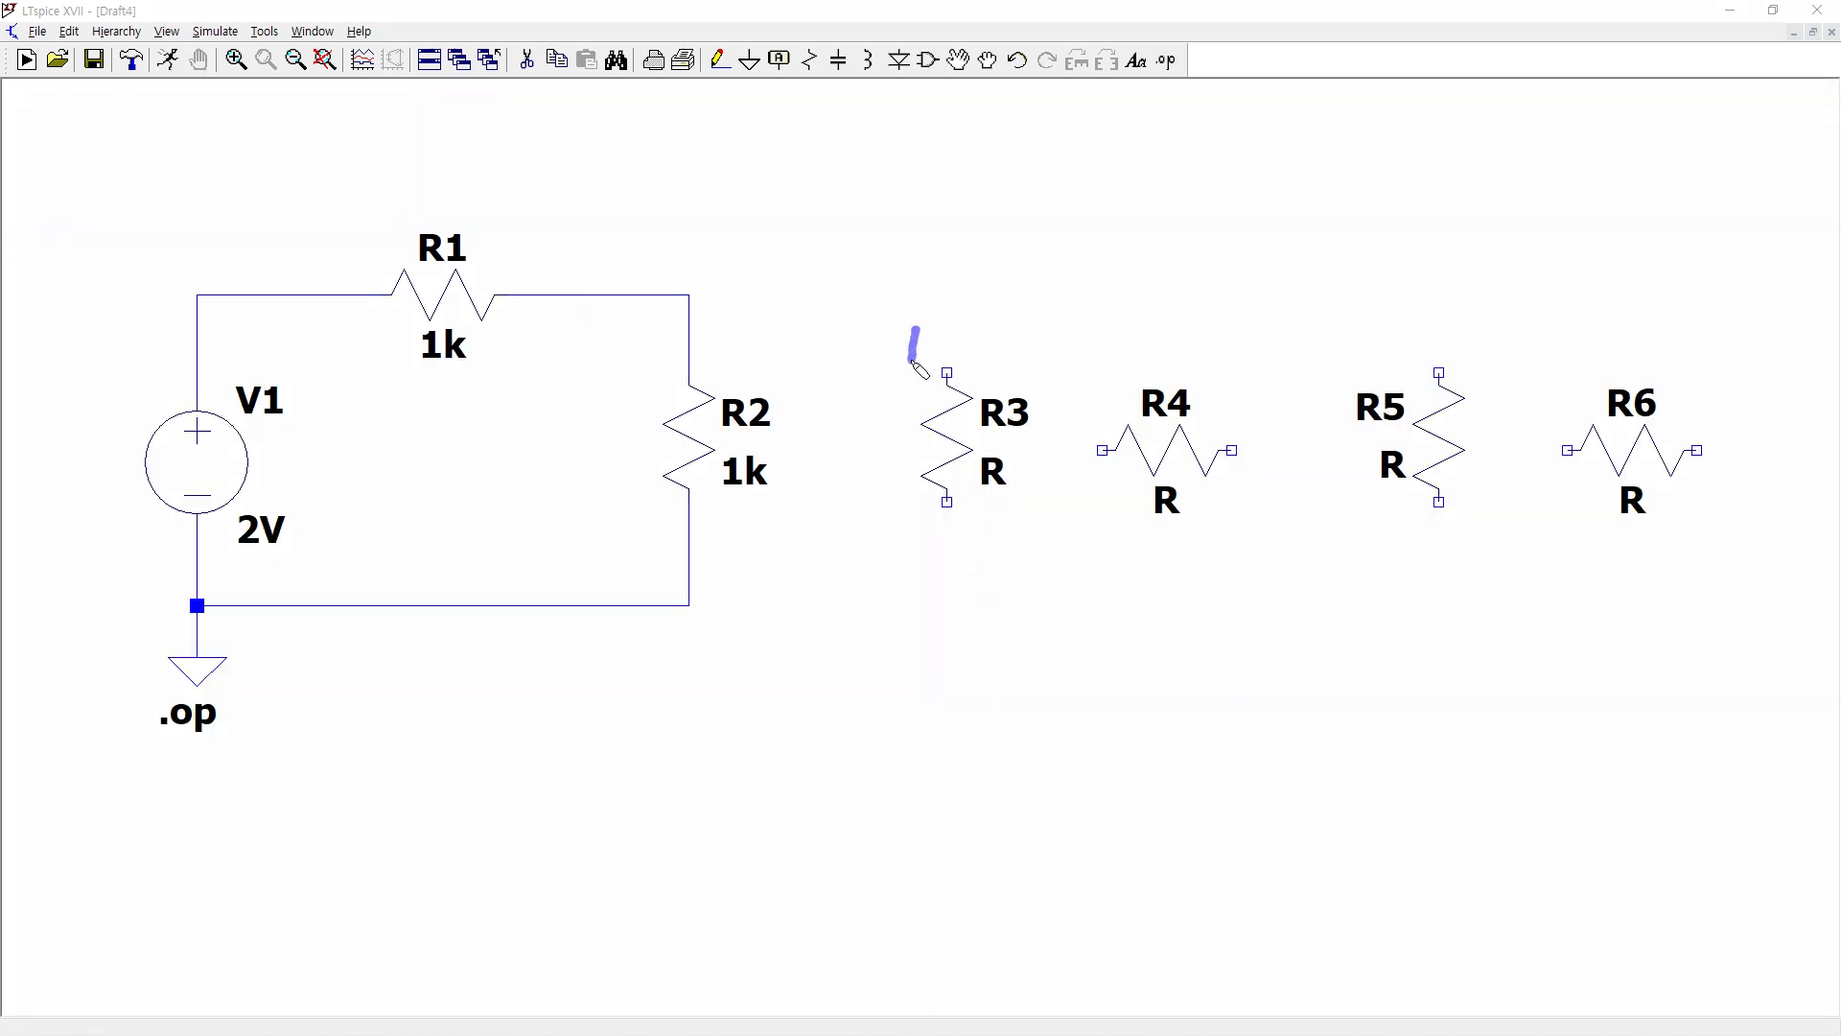
click(887, 511)
mouse_move(903, 521)
mouse_down()
mouse_move(962, 602)
mouse_move(906, 604)
mouse_move(938, 630)
mouse_up()
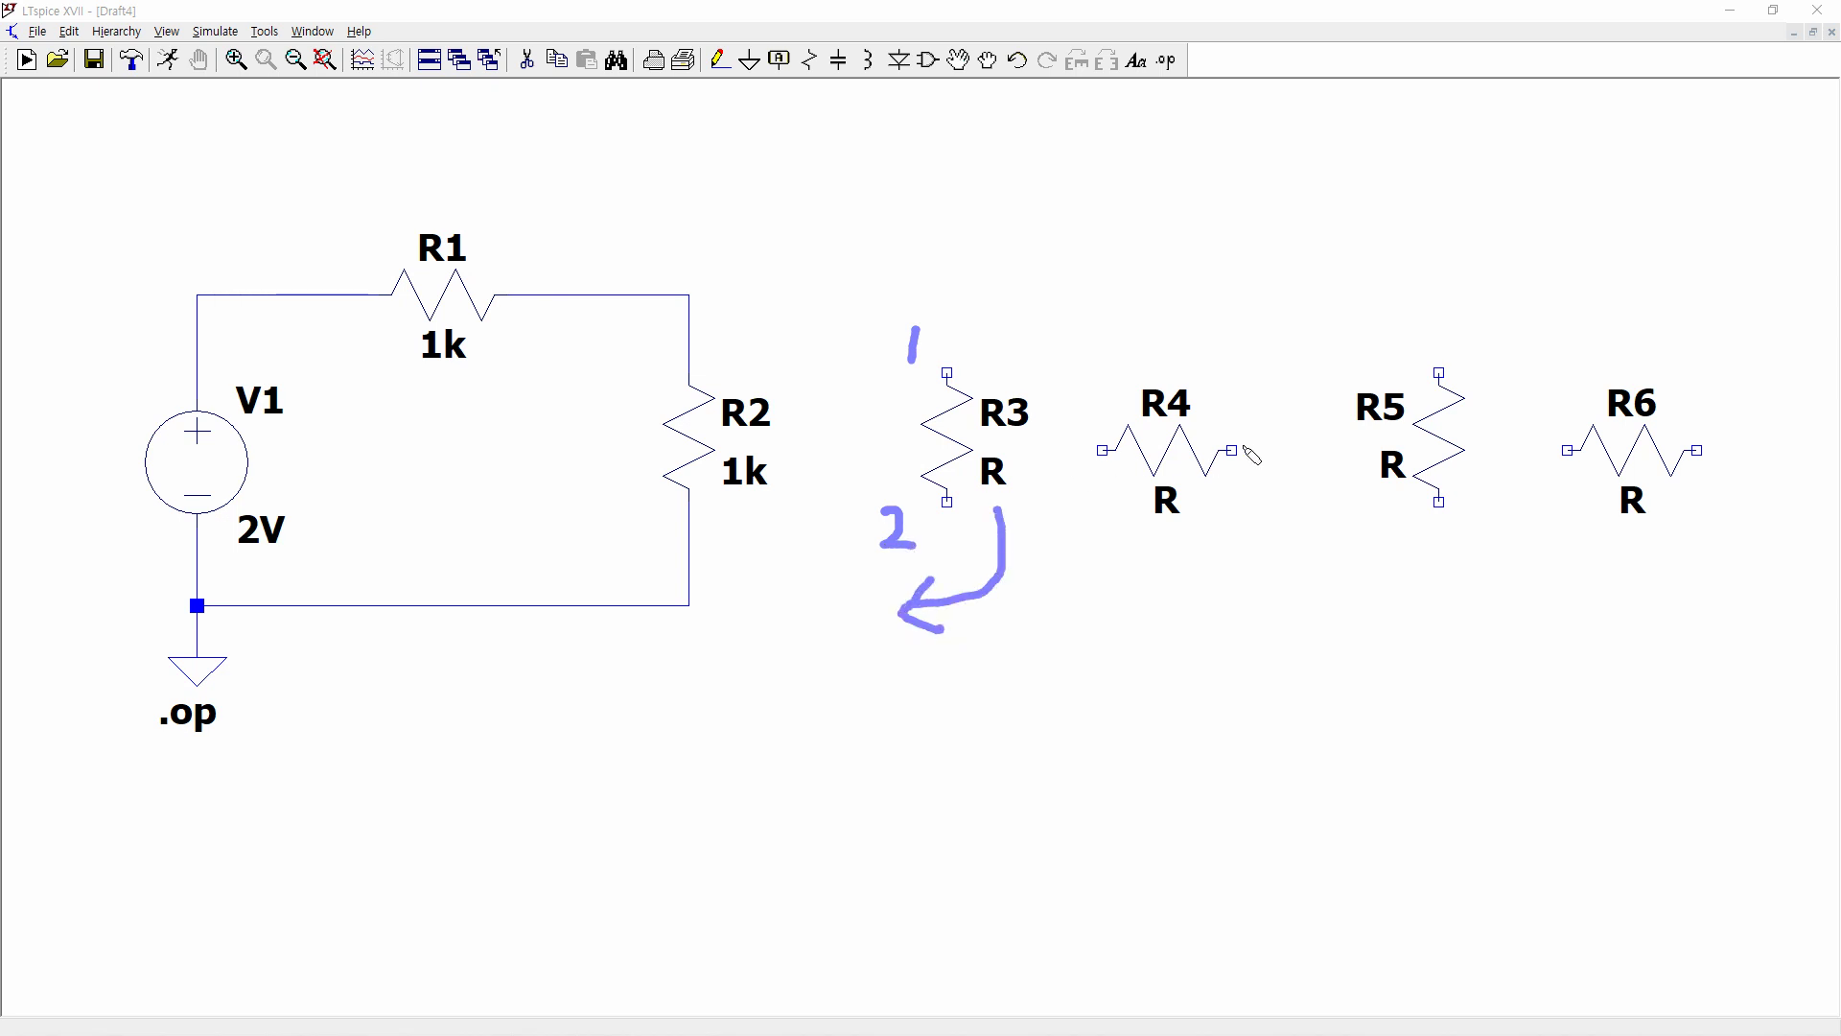
- Annotate R4 with 1 at its right terminal, 2 at its left terminal and a curved rotation arrow below it
drag(1242, 408, 1233, 438)
drag(1079, 406, 1113, 437)
drag(1274, 484, 1274, 520)
drag(1250, 614, 1211, 630)
mouse_move(1215, 594)
mouse_down()
mouse_move(1180, 636)
mouse_move(1237, 634)
mouse_up()
- Number R5's lower terminal 1 and upper terminal 2 with a curved rotation arrow, and R6's left terminal 1 and right terminal 2
drag(1465, 501, 1464, 530)
mouse_move(1464, 338)
mouse_down()
mouse_move(1482, 347)
mouse_move(1467, 364)
mouse_move(1492, 365)
mouse_up()
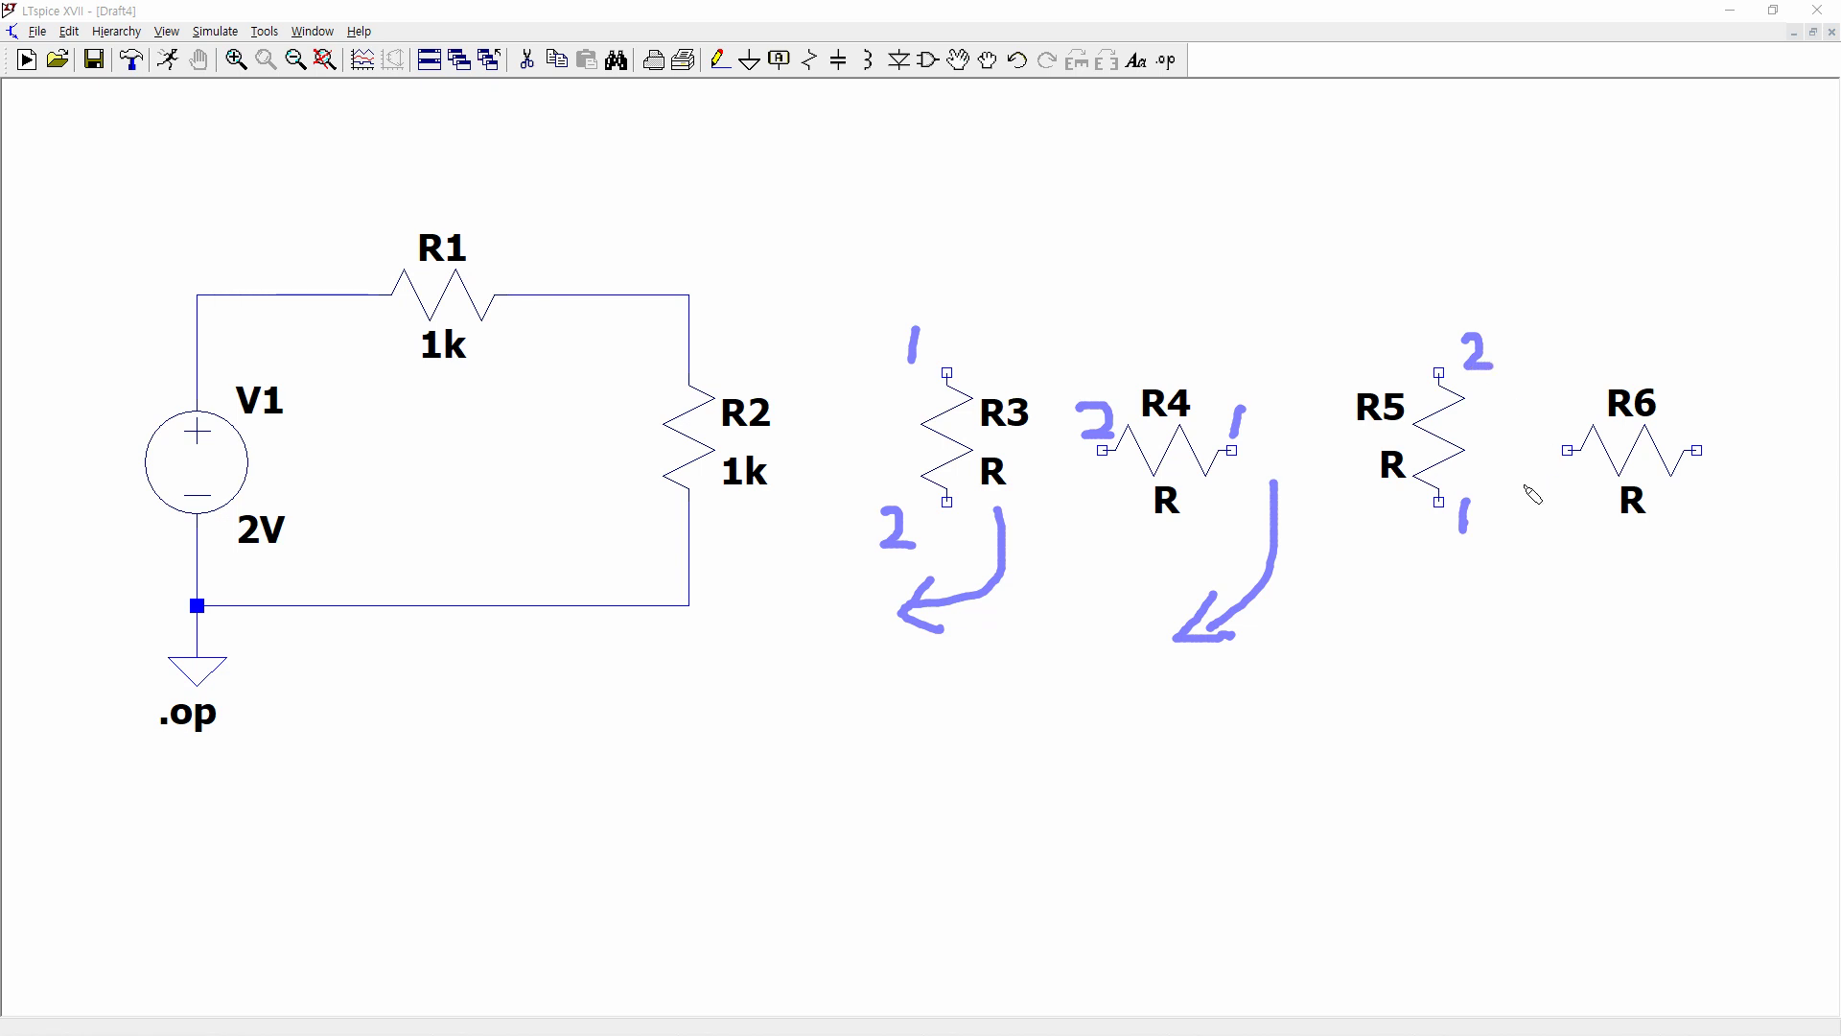
mouse_move(1501, 482)
mouse_down()
mouse_move(1482, 589)
mouse_move(1406, 641)
mouse_up()
drag(1406, 640, 1432, 649)
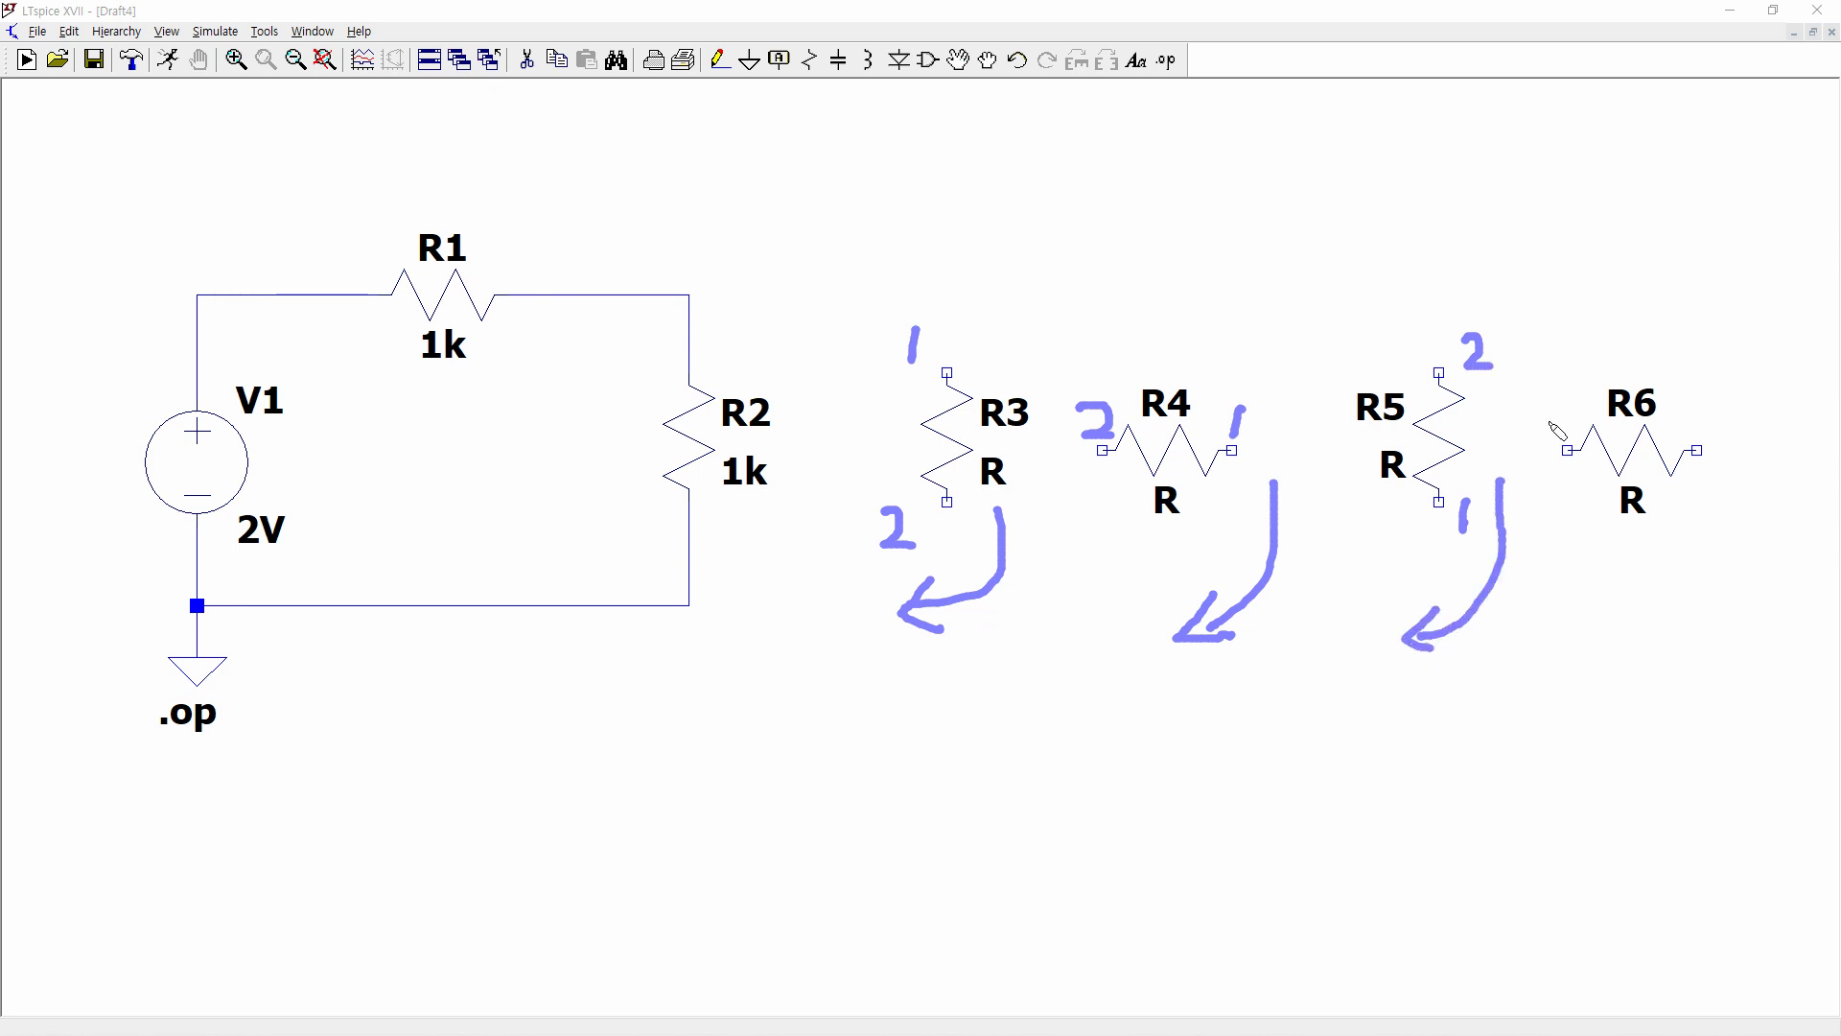
drag(1560, 397, 1542, 441)
drag(1705, 404, 1738, 434)
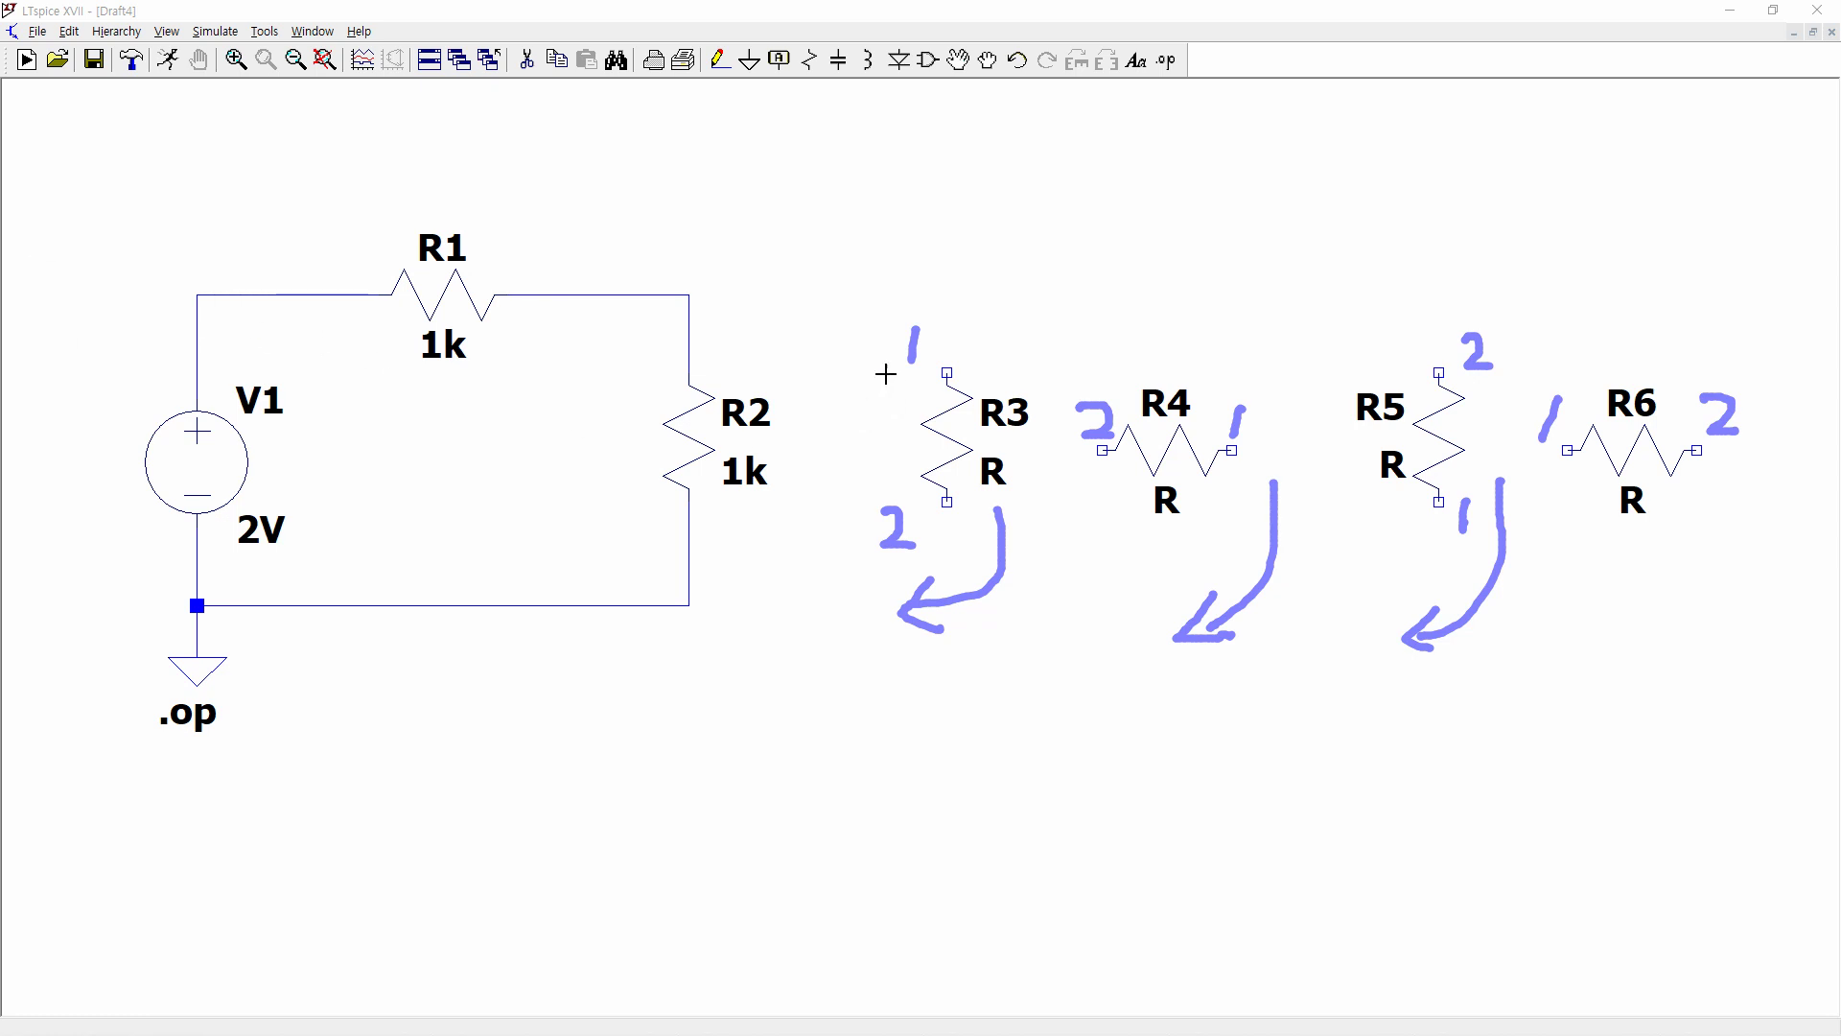
- Draw straight red arrows from terminal 1 towards terminal 2 beside R3, R4, R5 and R6
drag(875, 315, 876, 494)
drag(1247, 329, 1079, 330)
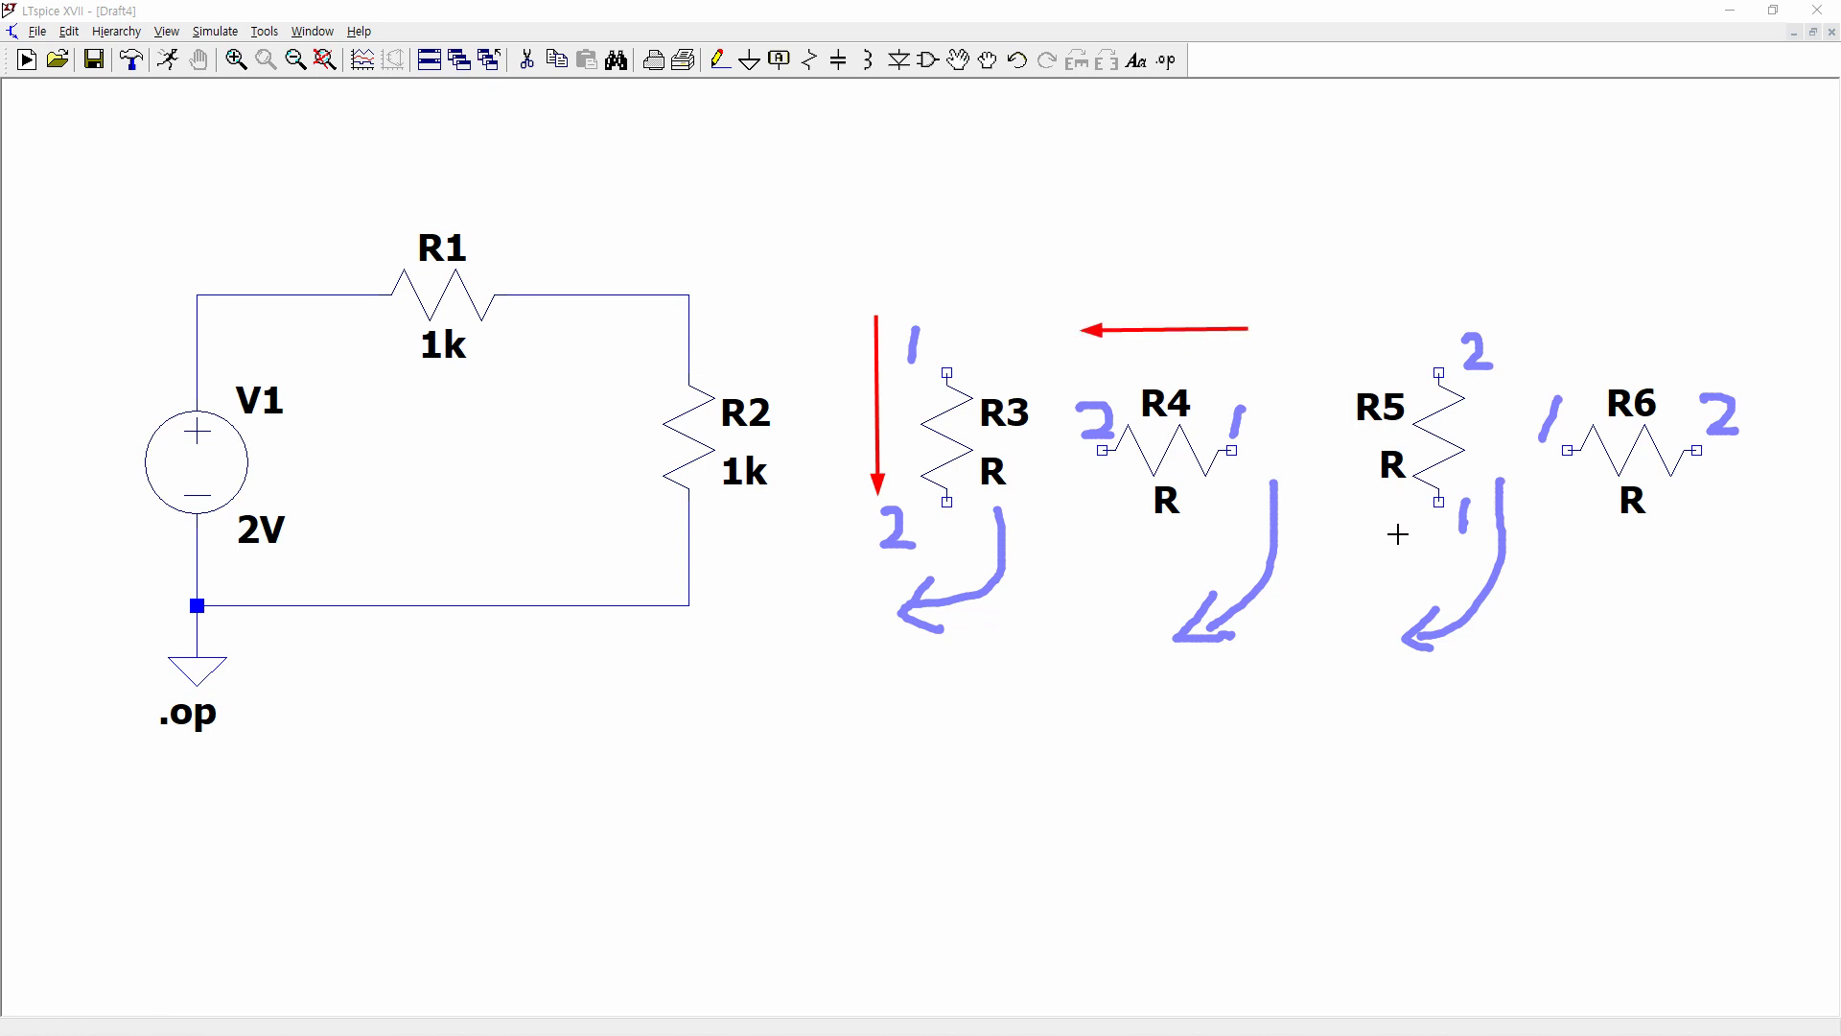
drag(1408, 526, 1404, 332)
drag(1585, 336, 1727, 335)
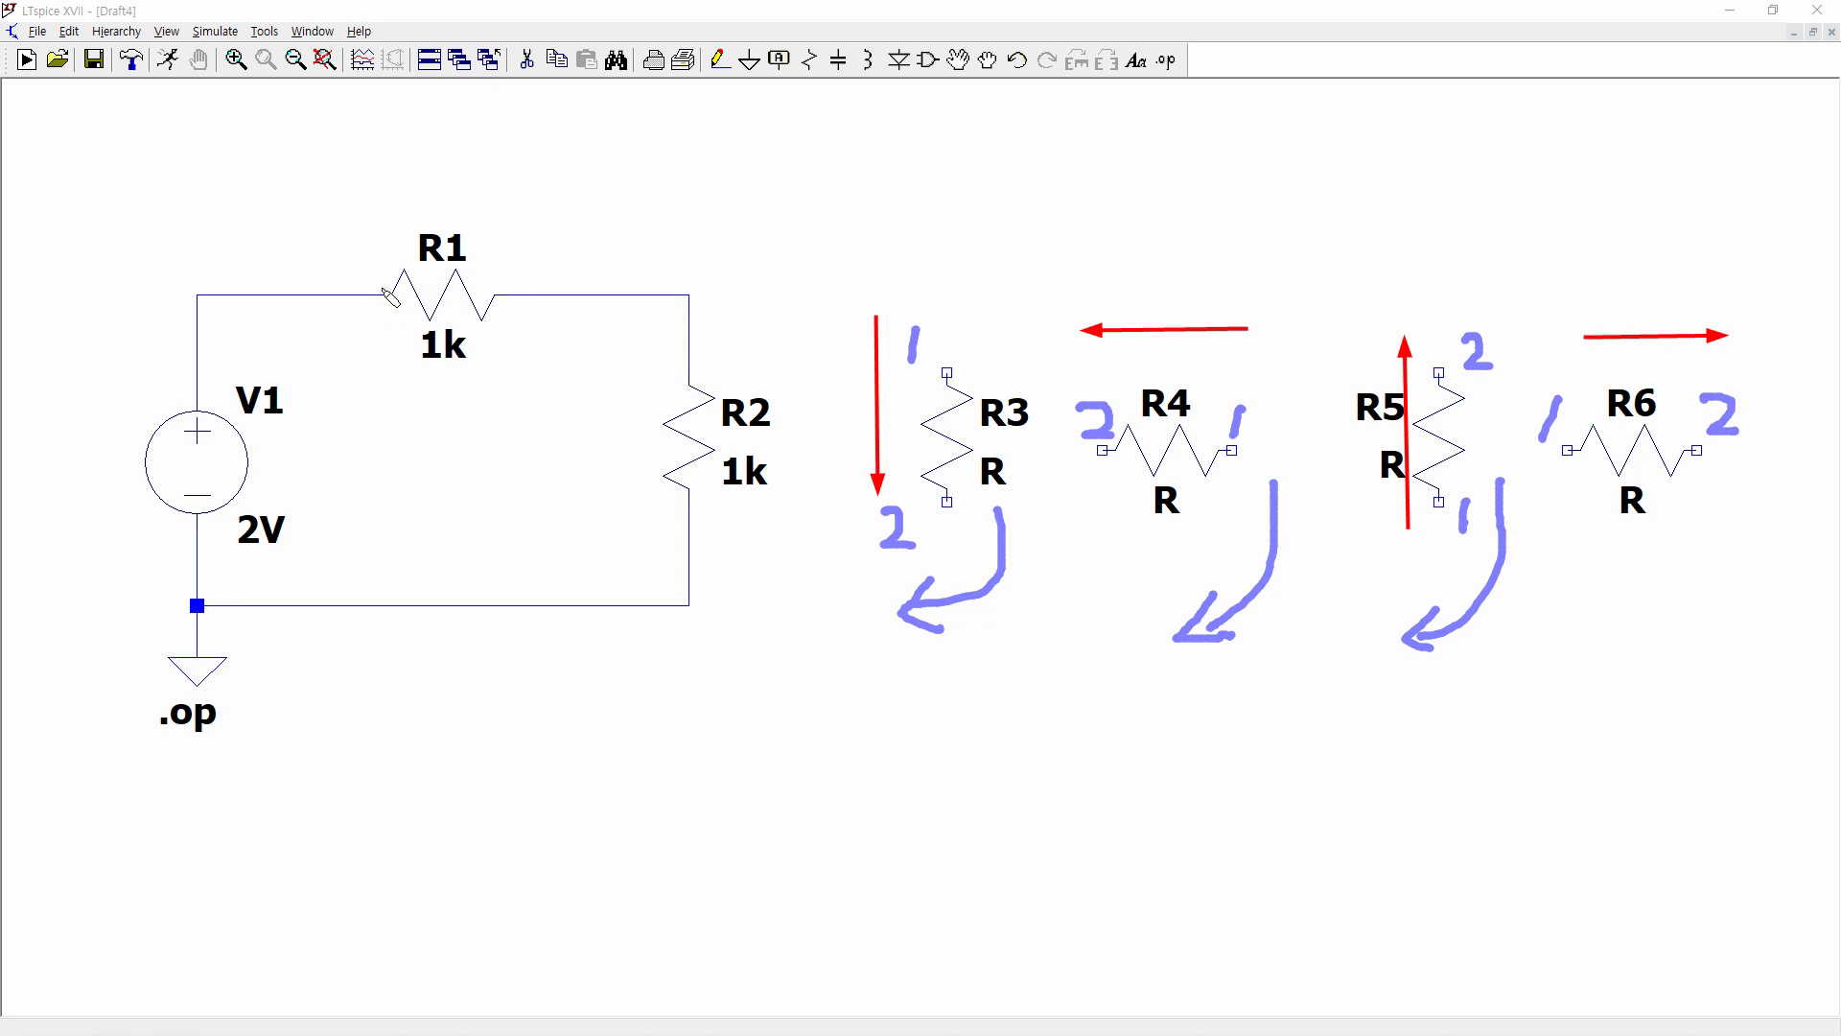
- Number R1's left terminal 2 and right terminal 1, and R2's upper terminal 1 and lower terminal 2
click(332, 254)
mouse_move(331, 254)
mouse_down()
mouse_move(319, 275)
mouse_move(353, 279)
mouse_up()
click(512, 243)
drag(512, 244, 504, 283)
drag(653, 345, 651, 392)
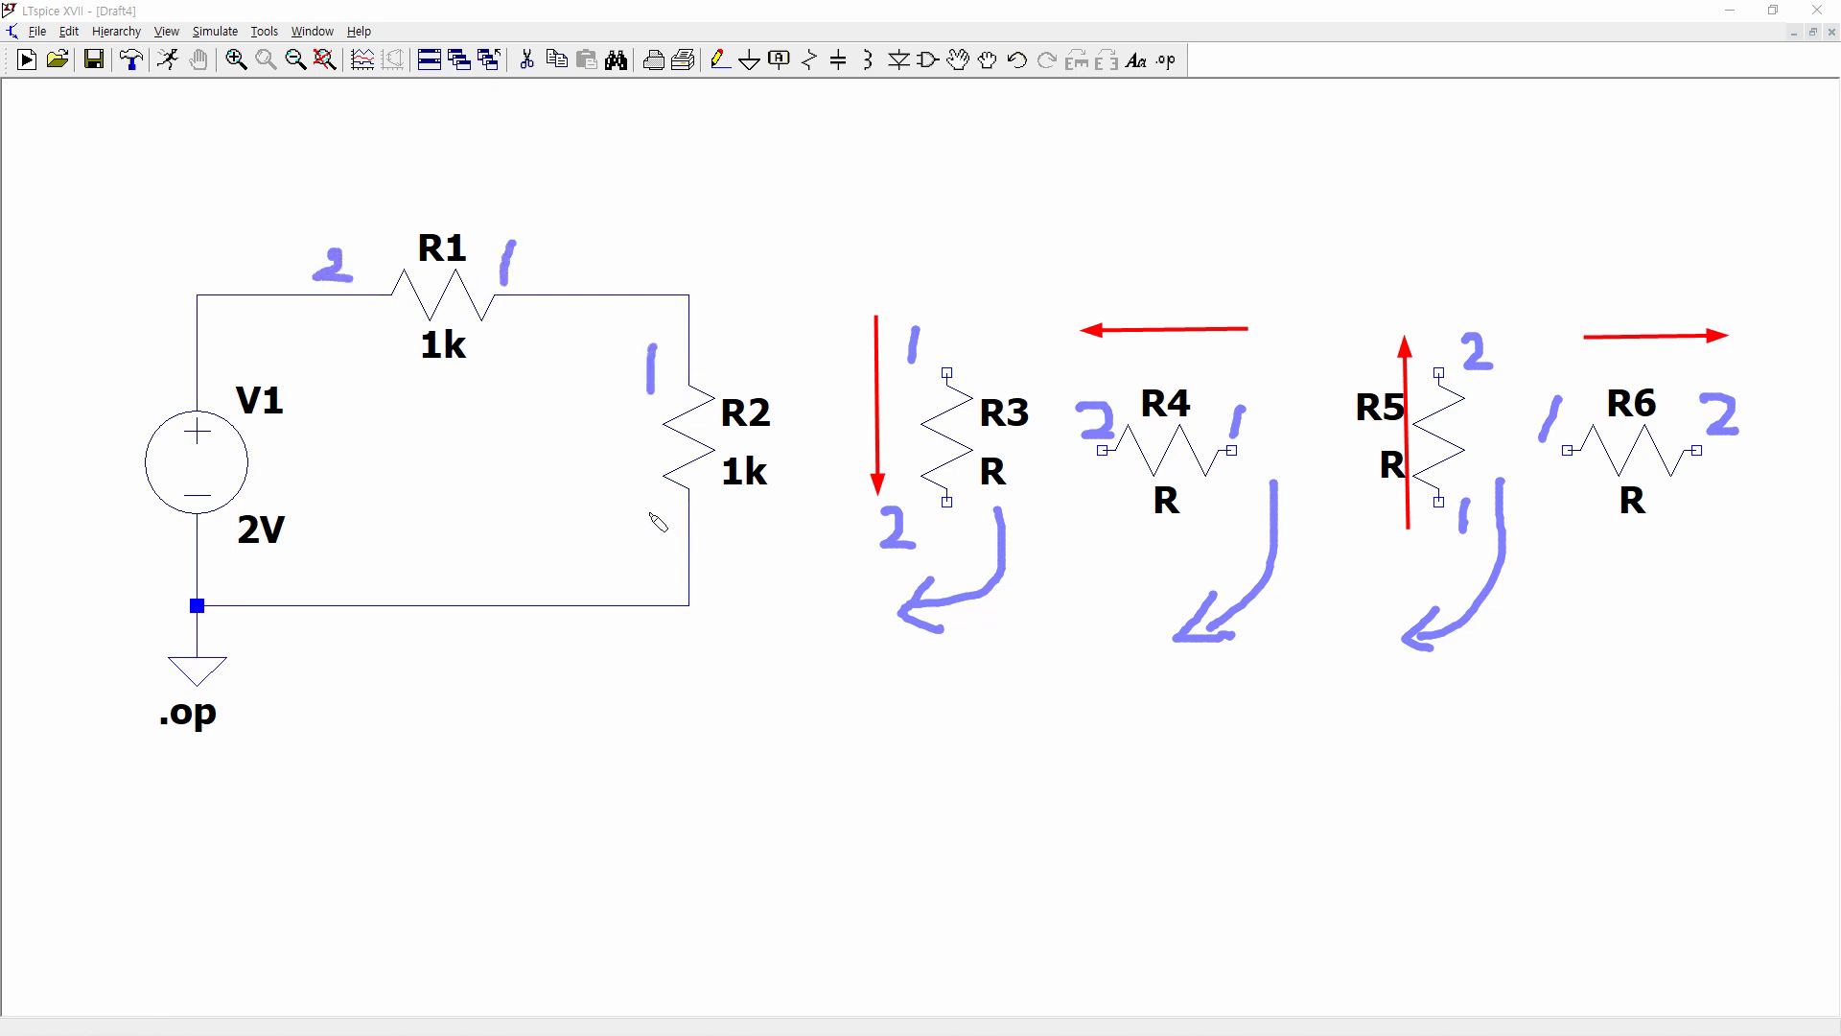
drag(651, 515, 689, 543)
- Draw a clockwise current arrow inside the loop and red arrows from terminal 1 towards terminal 2 at R1 and R2
drag(271, 389, 309, 369)
mouse_move(526, 374)
mouse_down()
mouse_move(588, 514)
mouse_move(354, 556)
mouse_move(356, 527)
mouse_move(368, 573)
mouse_up()
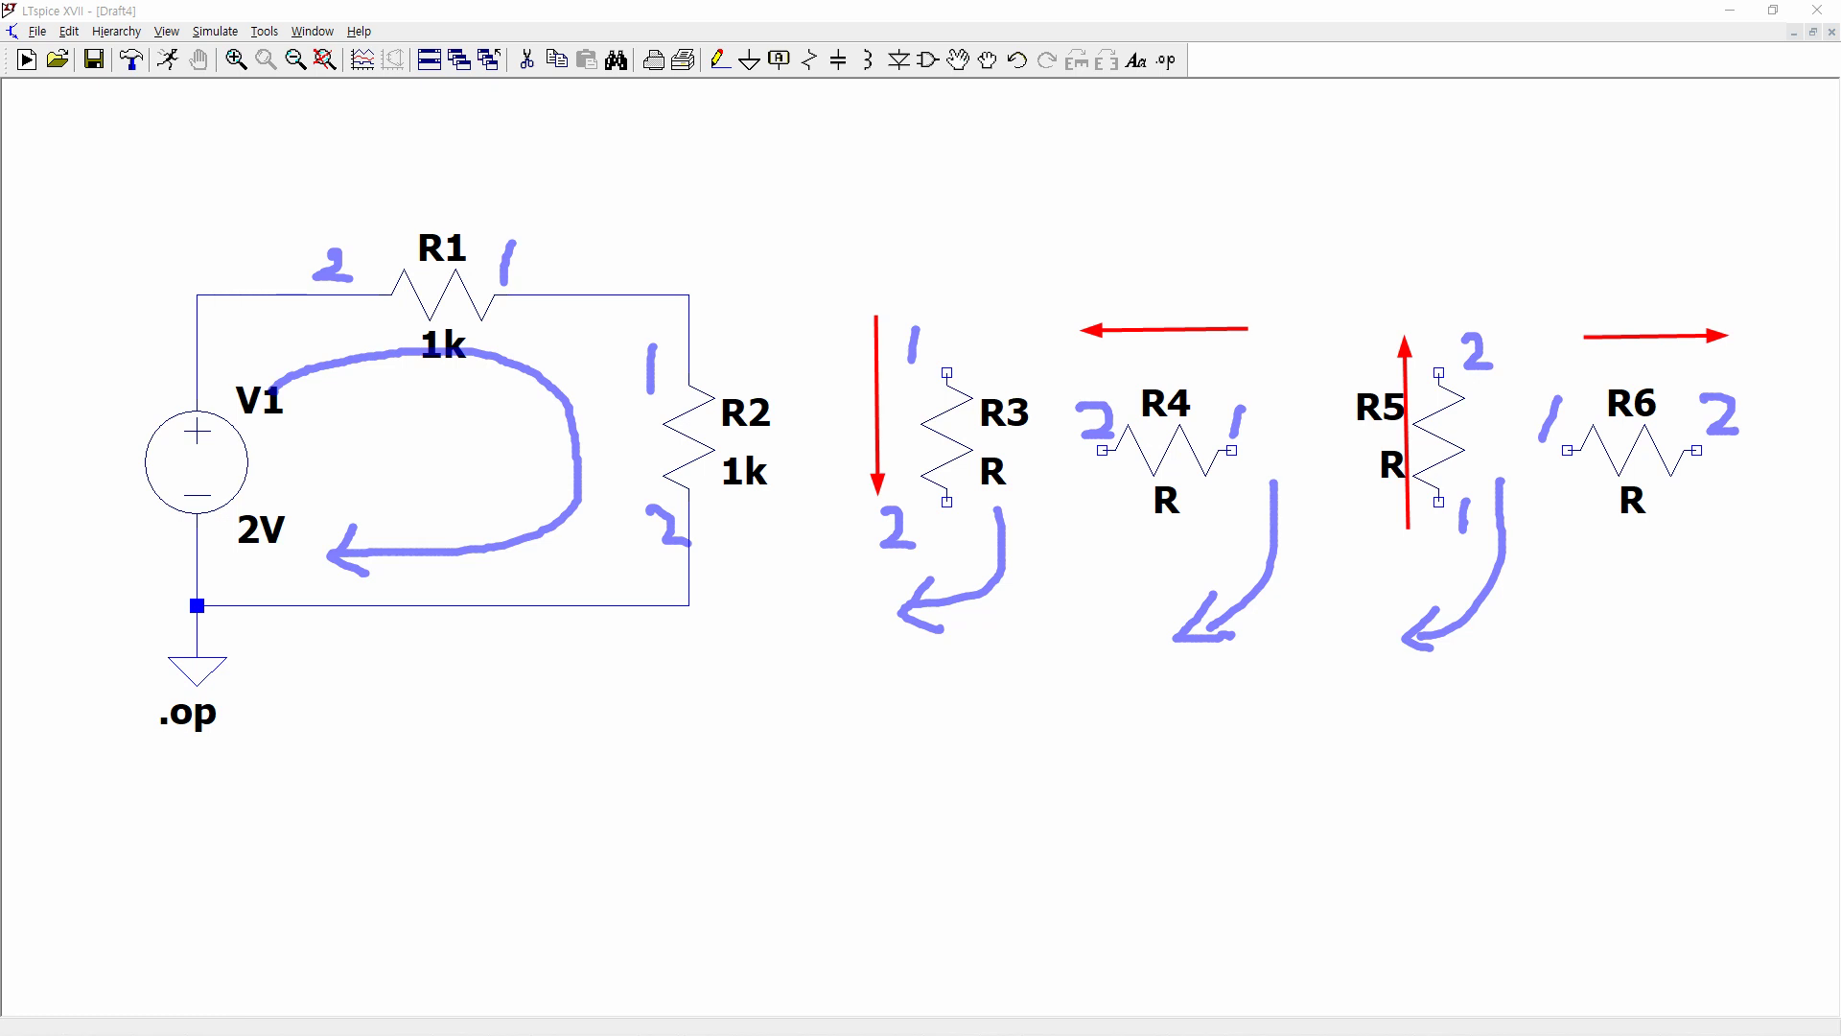
drag(533, 208, 340, 209)
drag(725, 365, 726, 535)
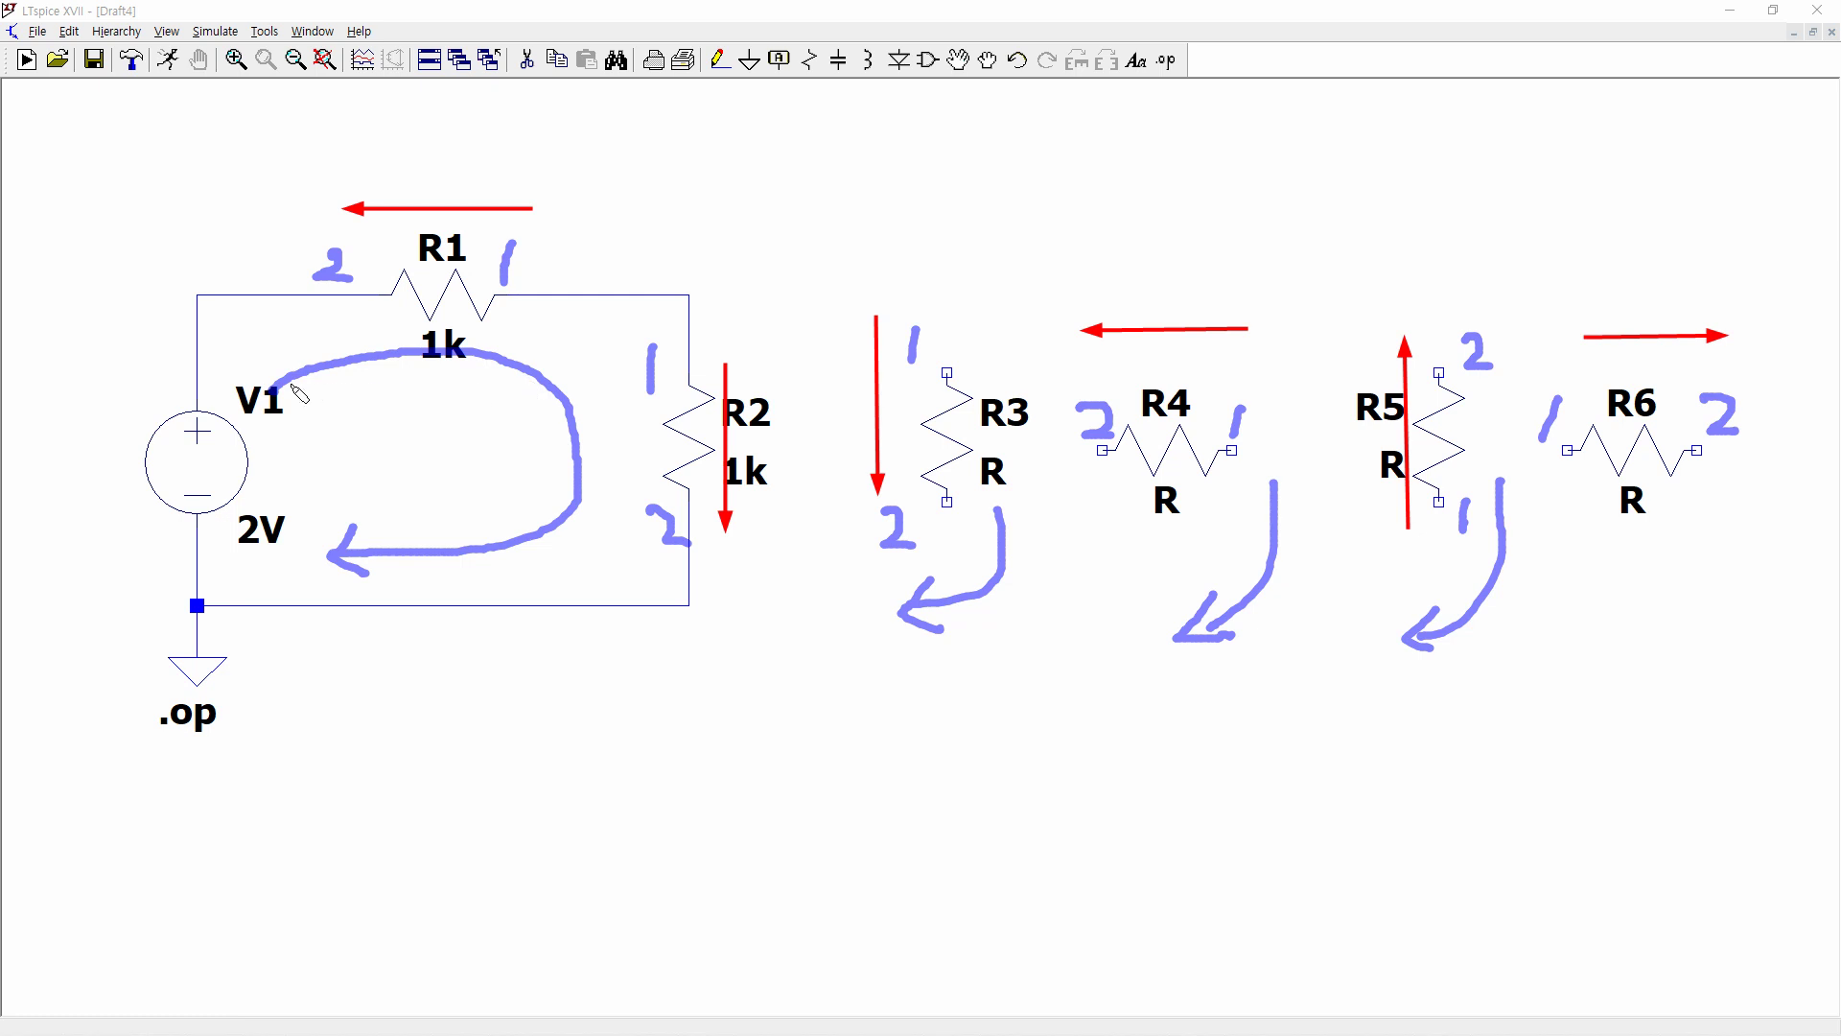
- Mark plus signs near V1, at R2's upper terminal and R1's right terminal, and a bracketed minus at R1's left terminal
drag(305, 394, 328, 404)
mouse_move(674, 376)
mouse_down()
mouse_move(699, 378)
mouse_move(683, 389)
mouse_up()
mouse_move(326, 295)
mouse_down()
mouse_move(312, 311)
mouse_move(377, 294)
mouse_up()
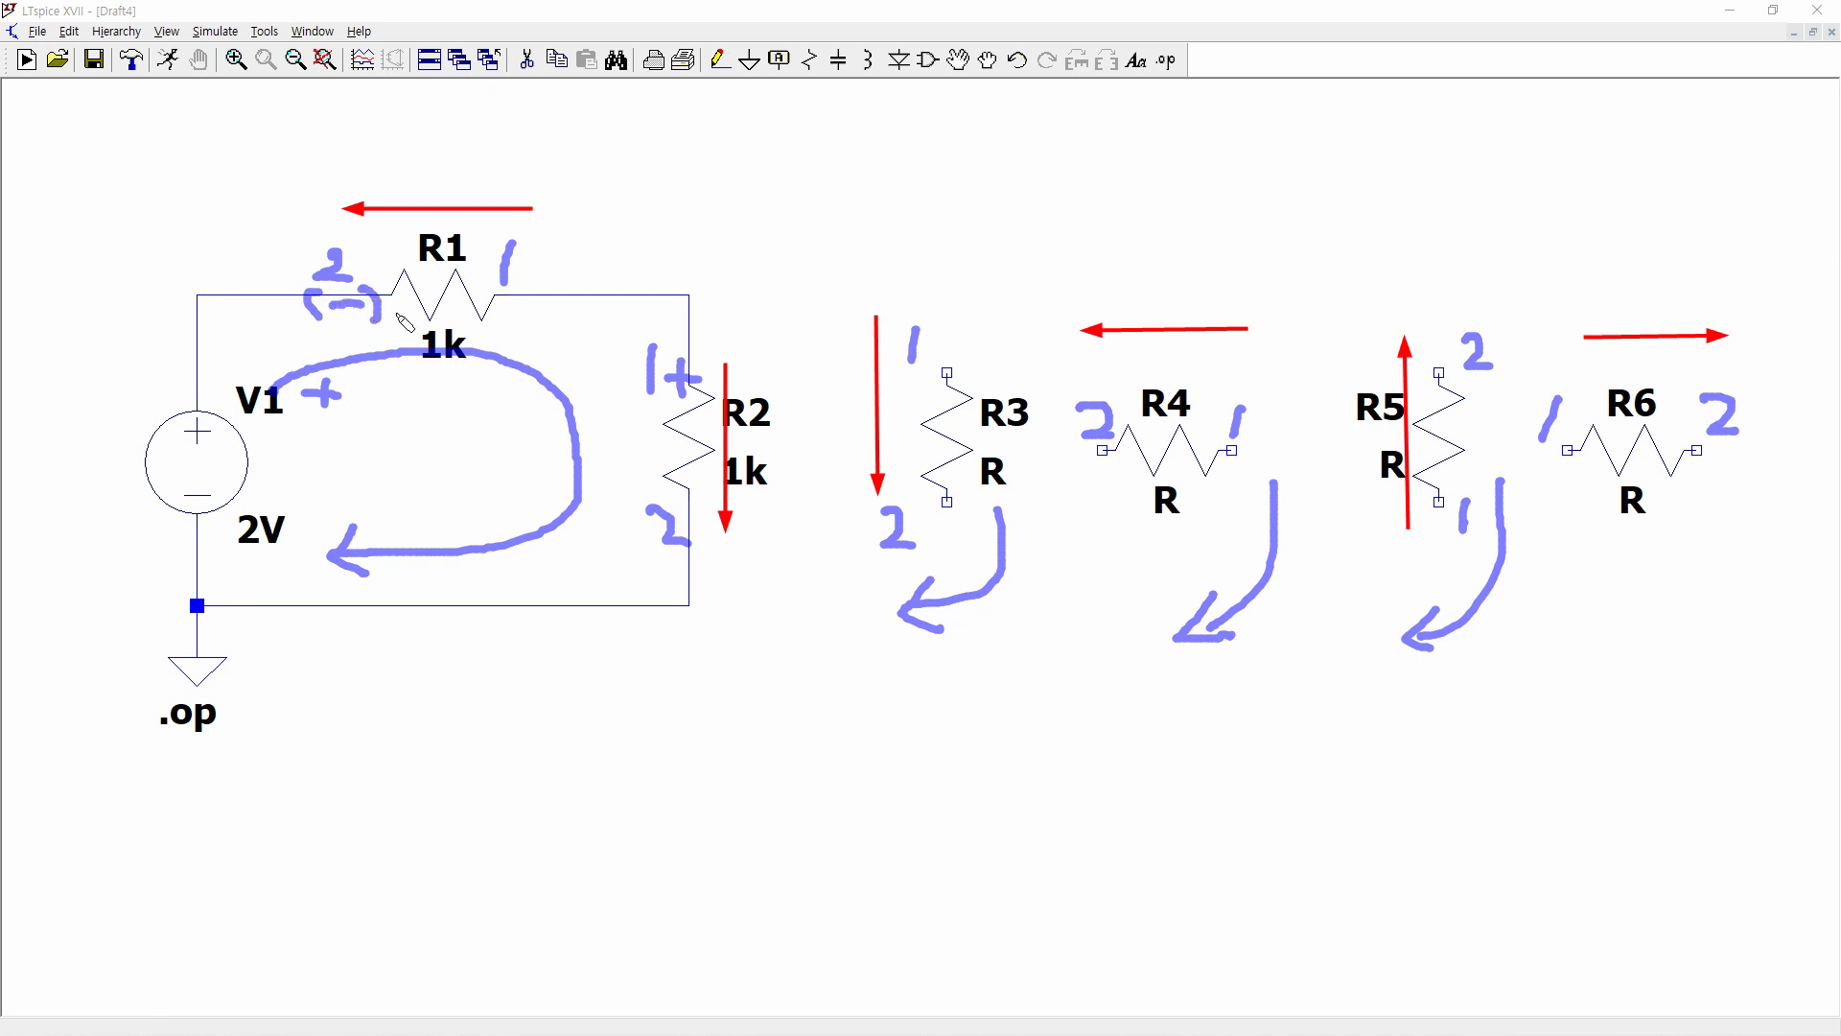
mouse_move(523, 298)
mouse_down()
mouse_move(573, 300)
mouse_move(544, 320)
mouse_up()
- Draw arrows from R1's terminal numbers to their swapped numbers, from 2 to 1 and from 1 to 2
mouse_move(326, 257)
mouse_down()
mouse_move(244, 222)
mouse_move(257, 235)
mouse_up()
drag(212, 163, 202, 205)
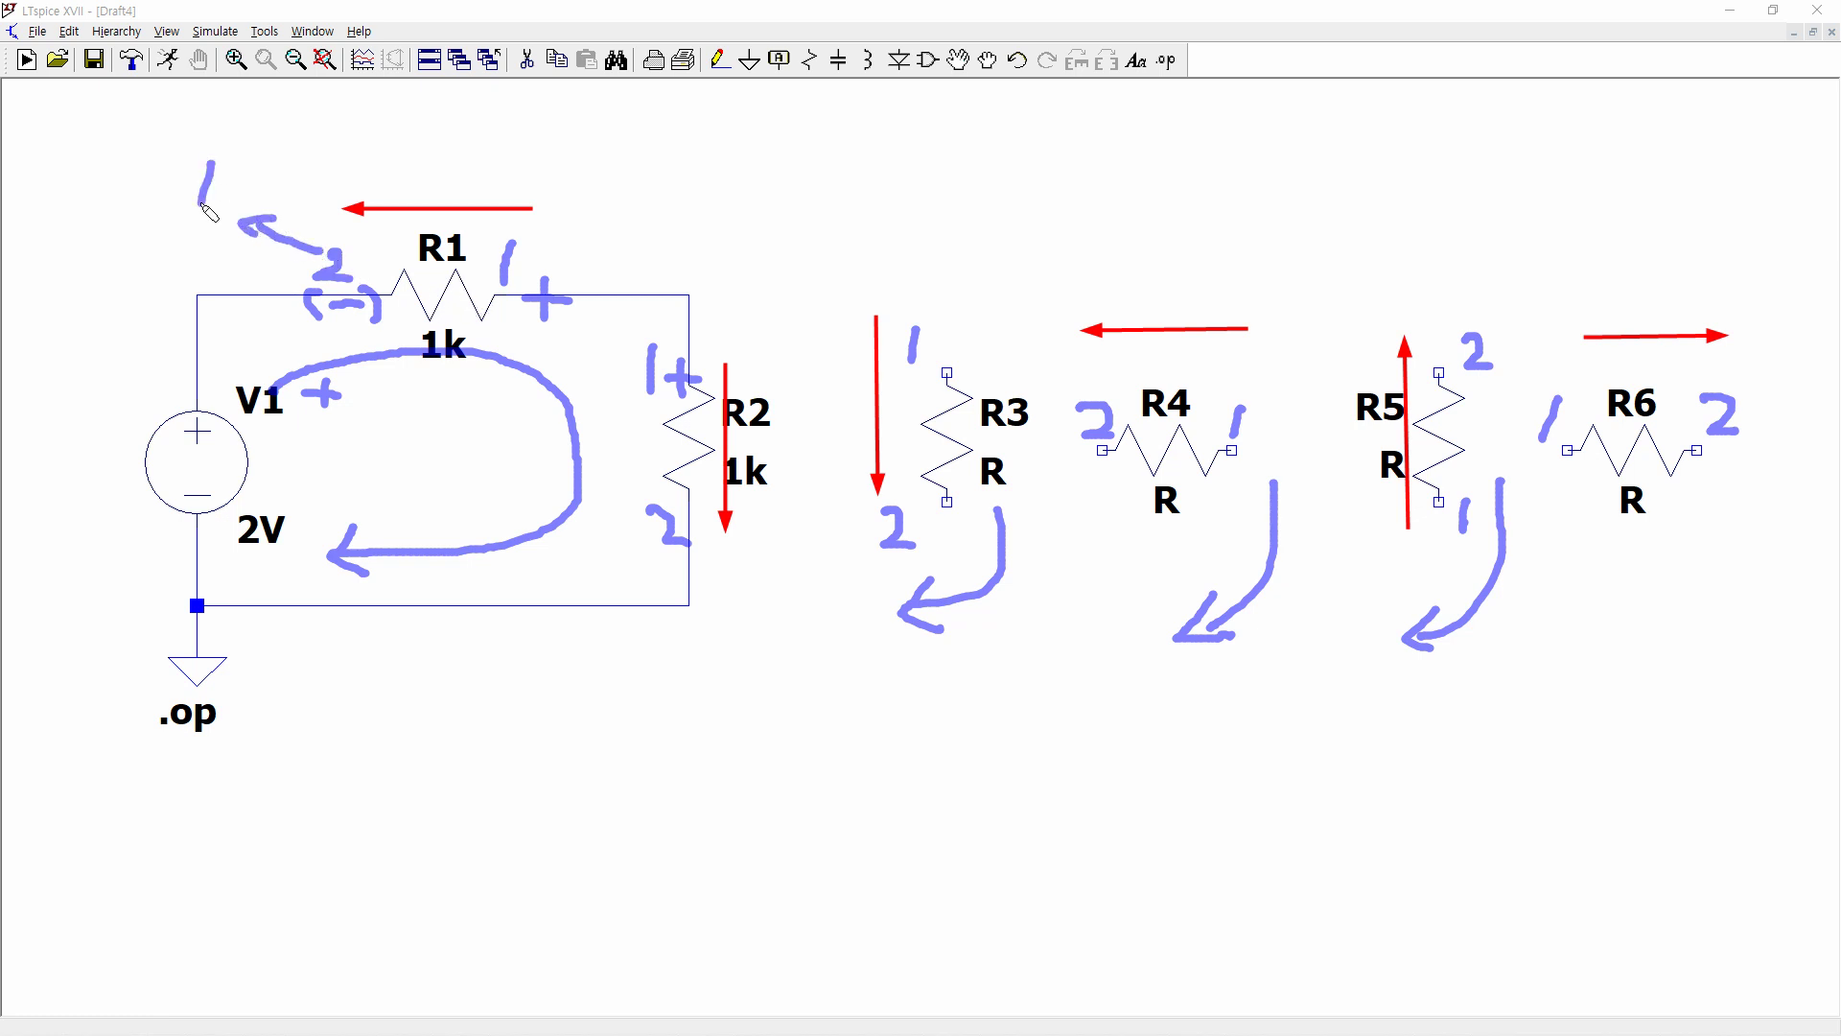
drag(523, 255, 675, 243)
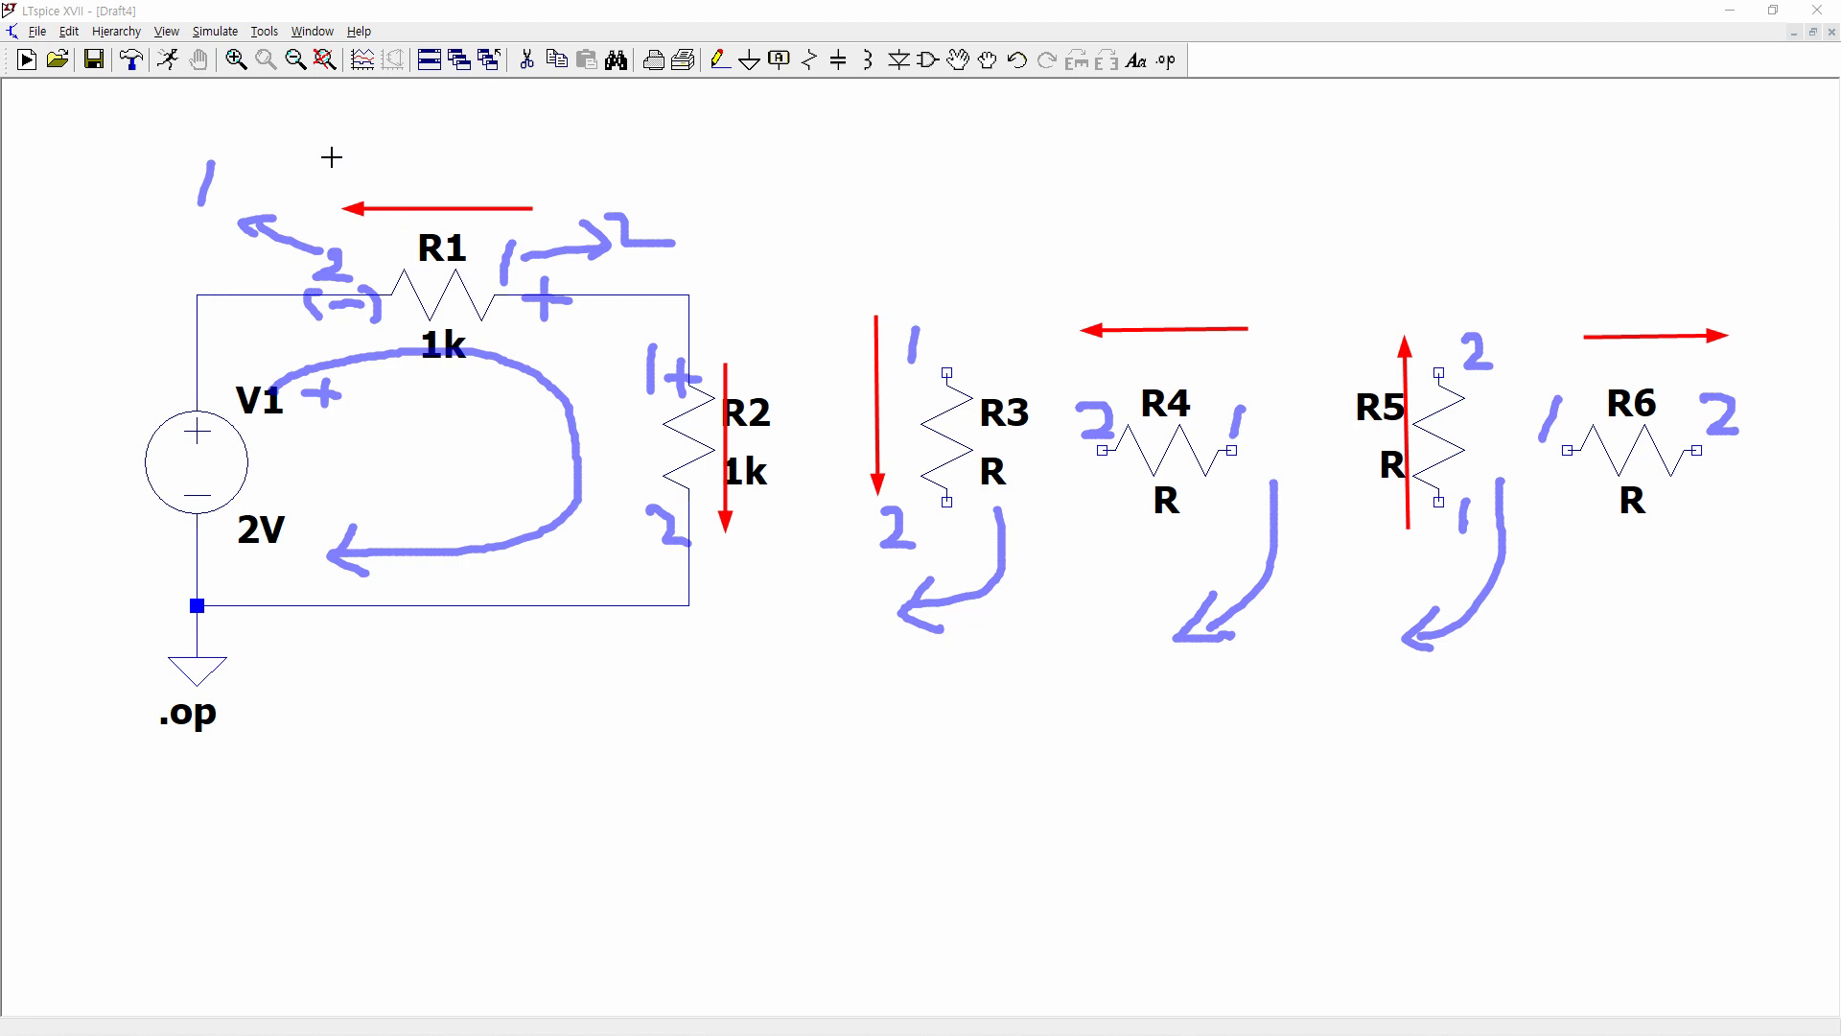
- Run the DC operating point simulation and enlarge the text of its results
drag(331, 156, 555, 156)
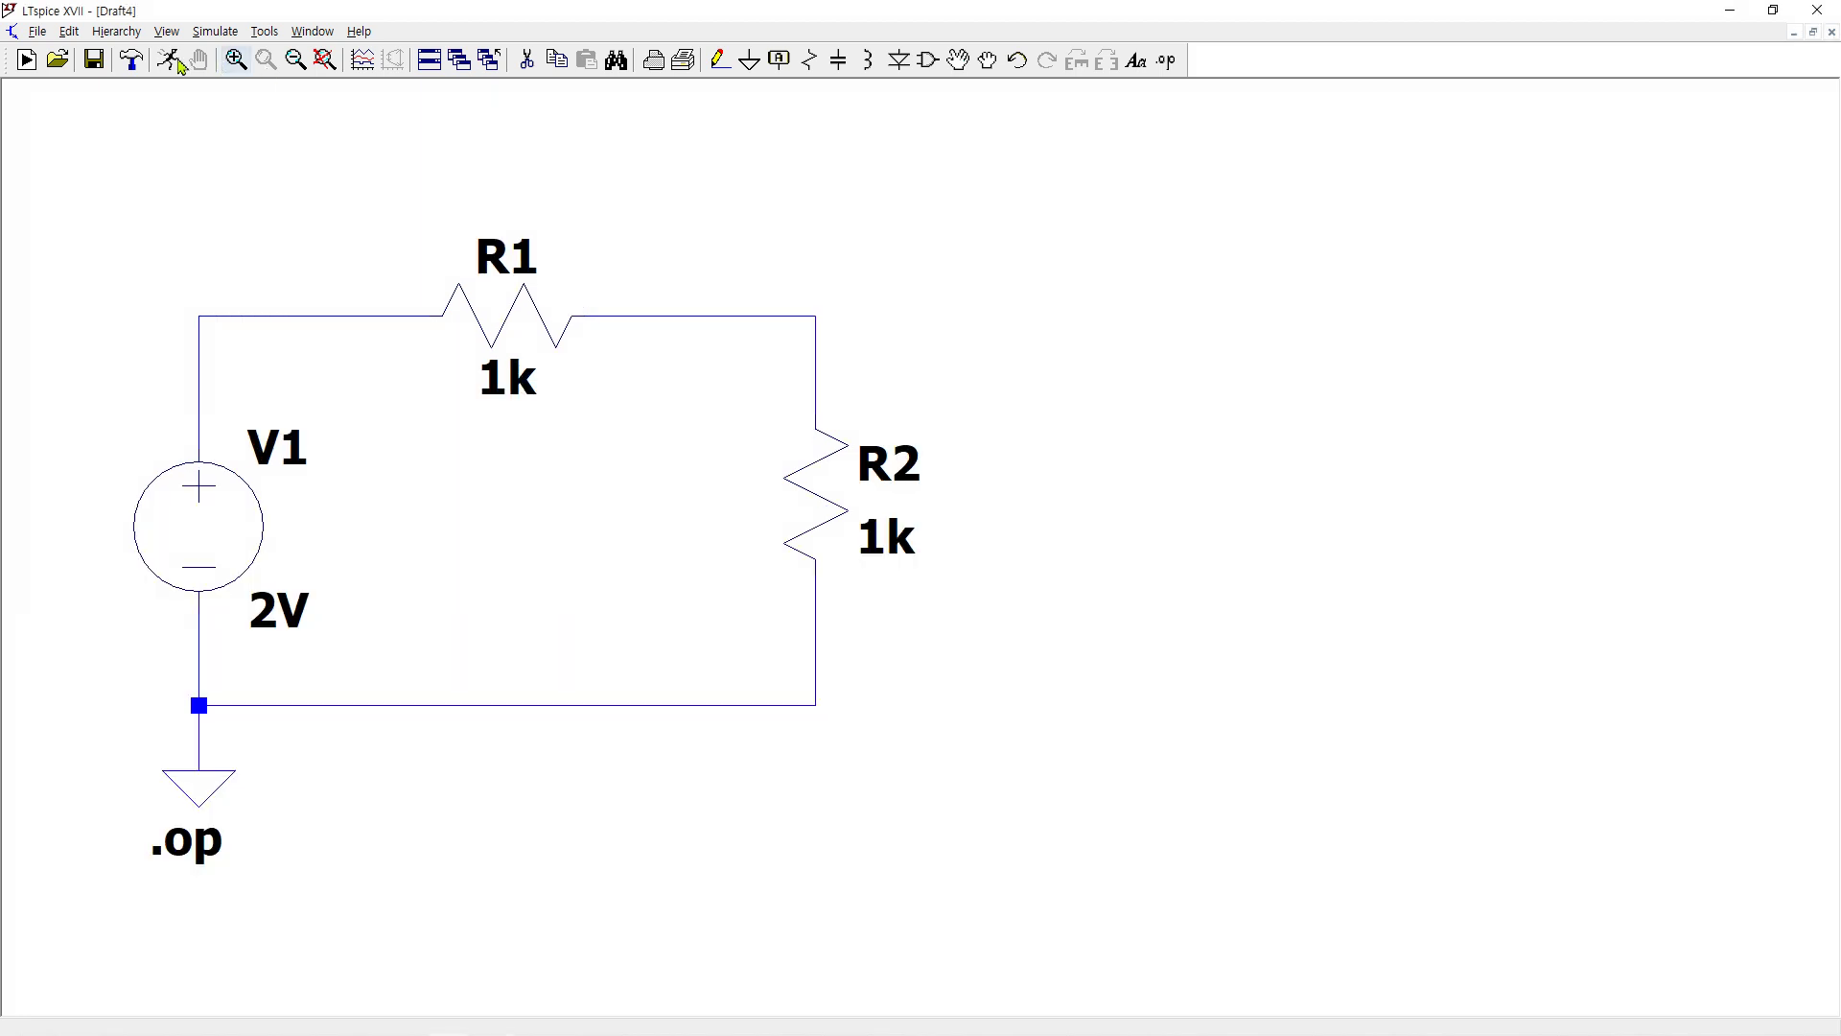
click(26, 59)
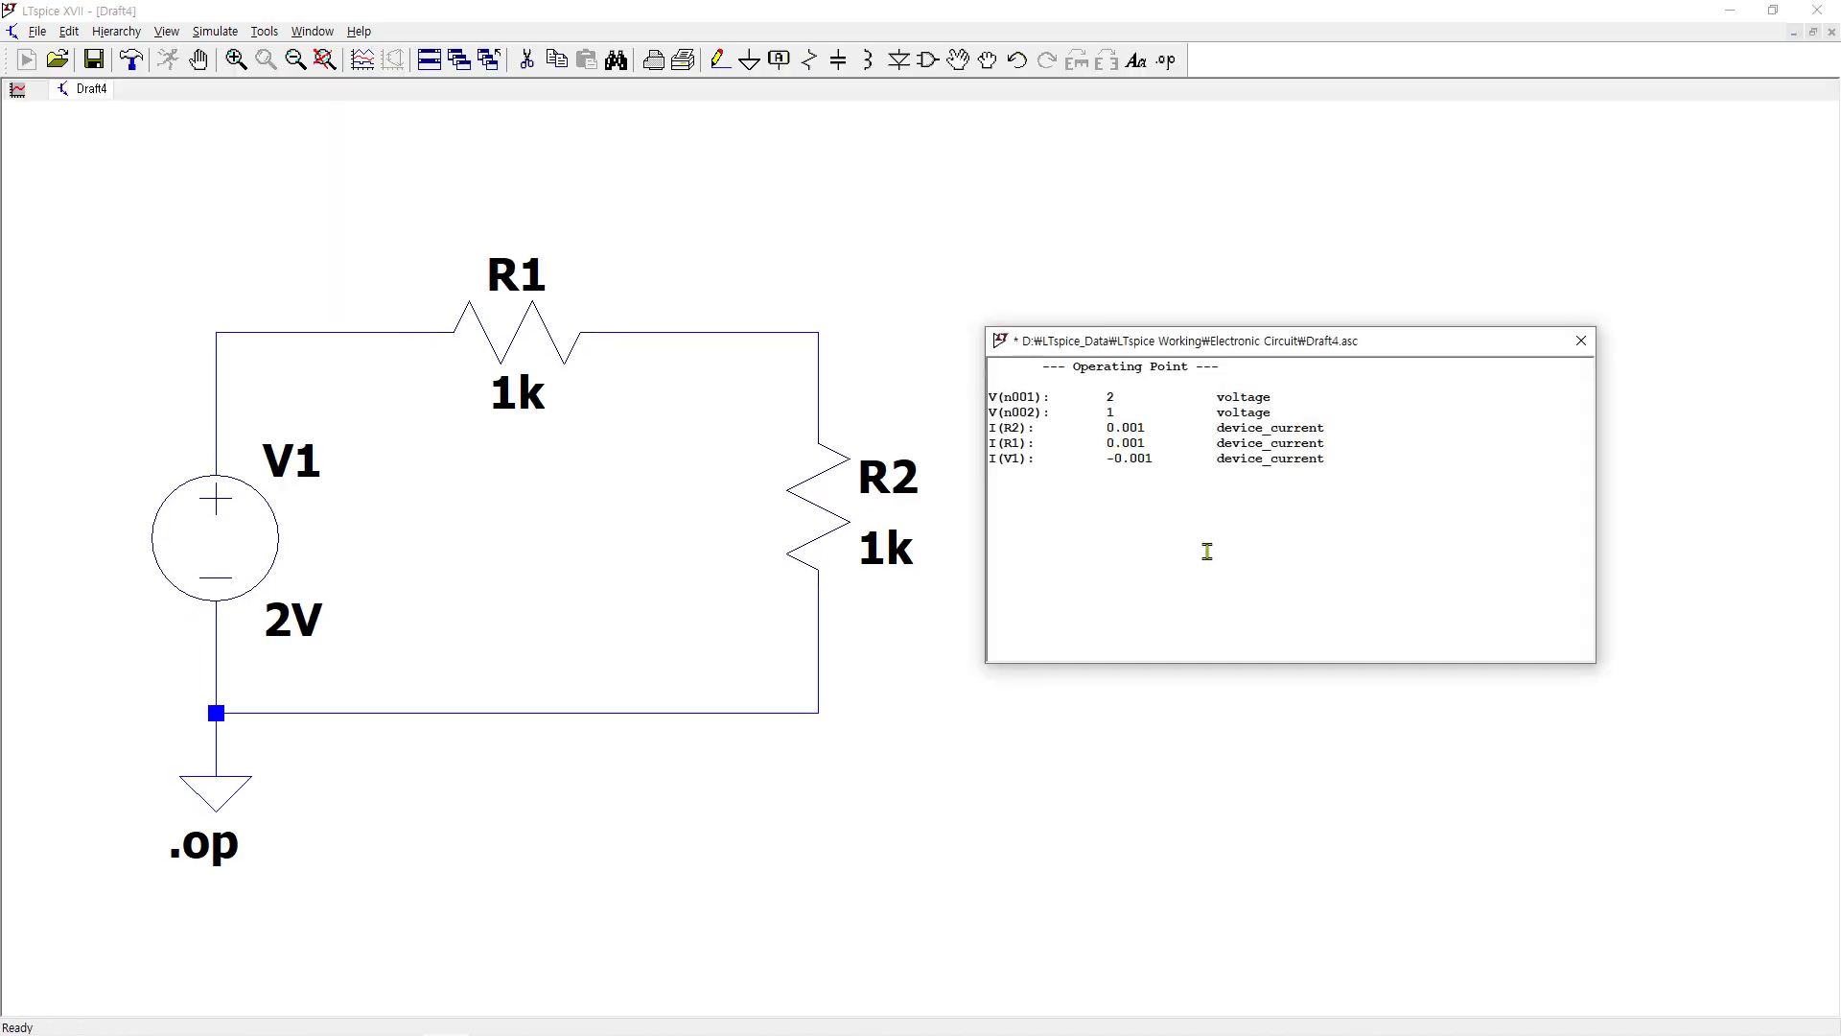
scroll(1207, 553, up, 2)
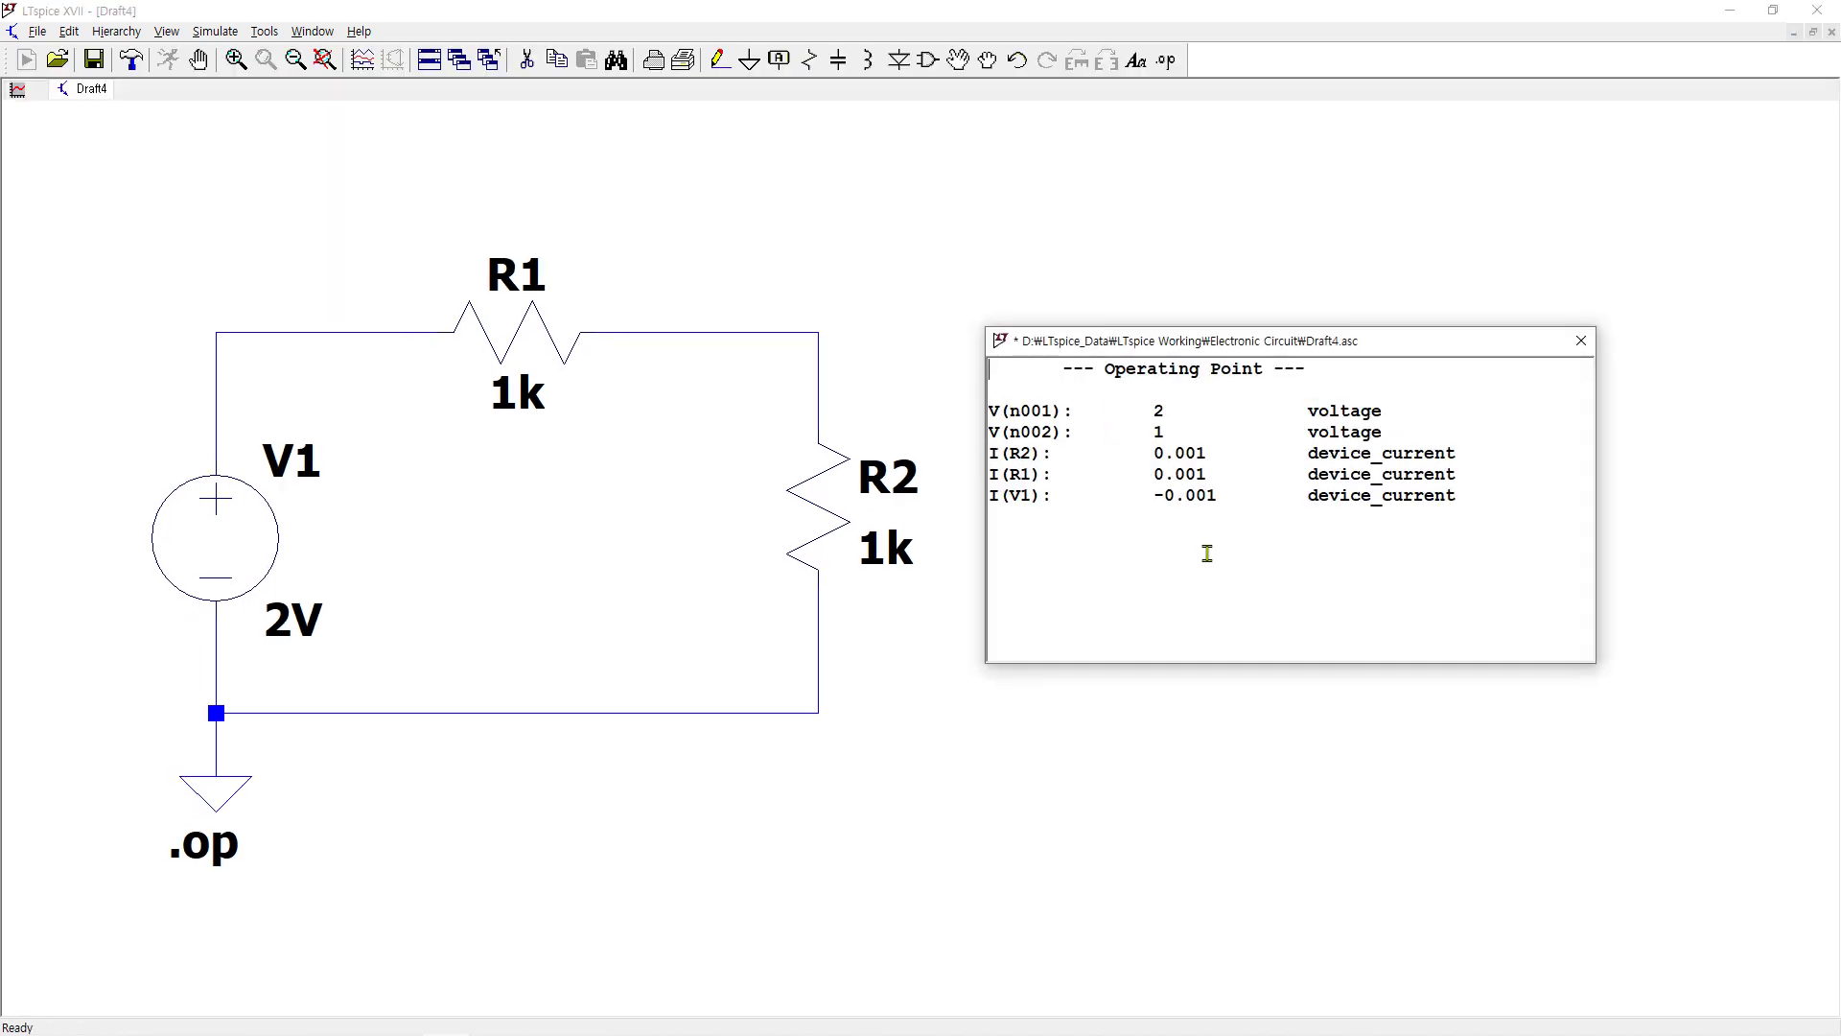
scroll(1207, 553, up, 2)
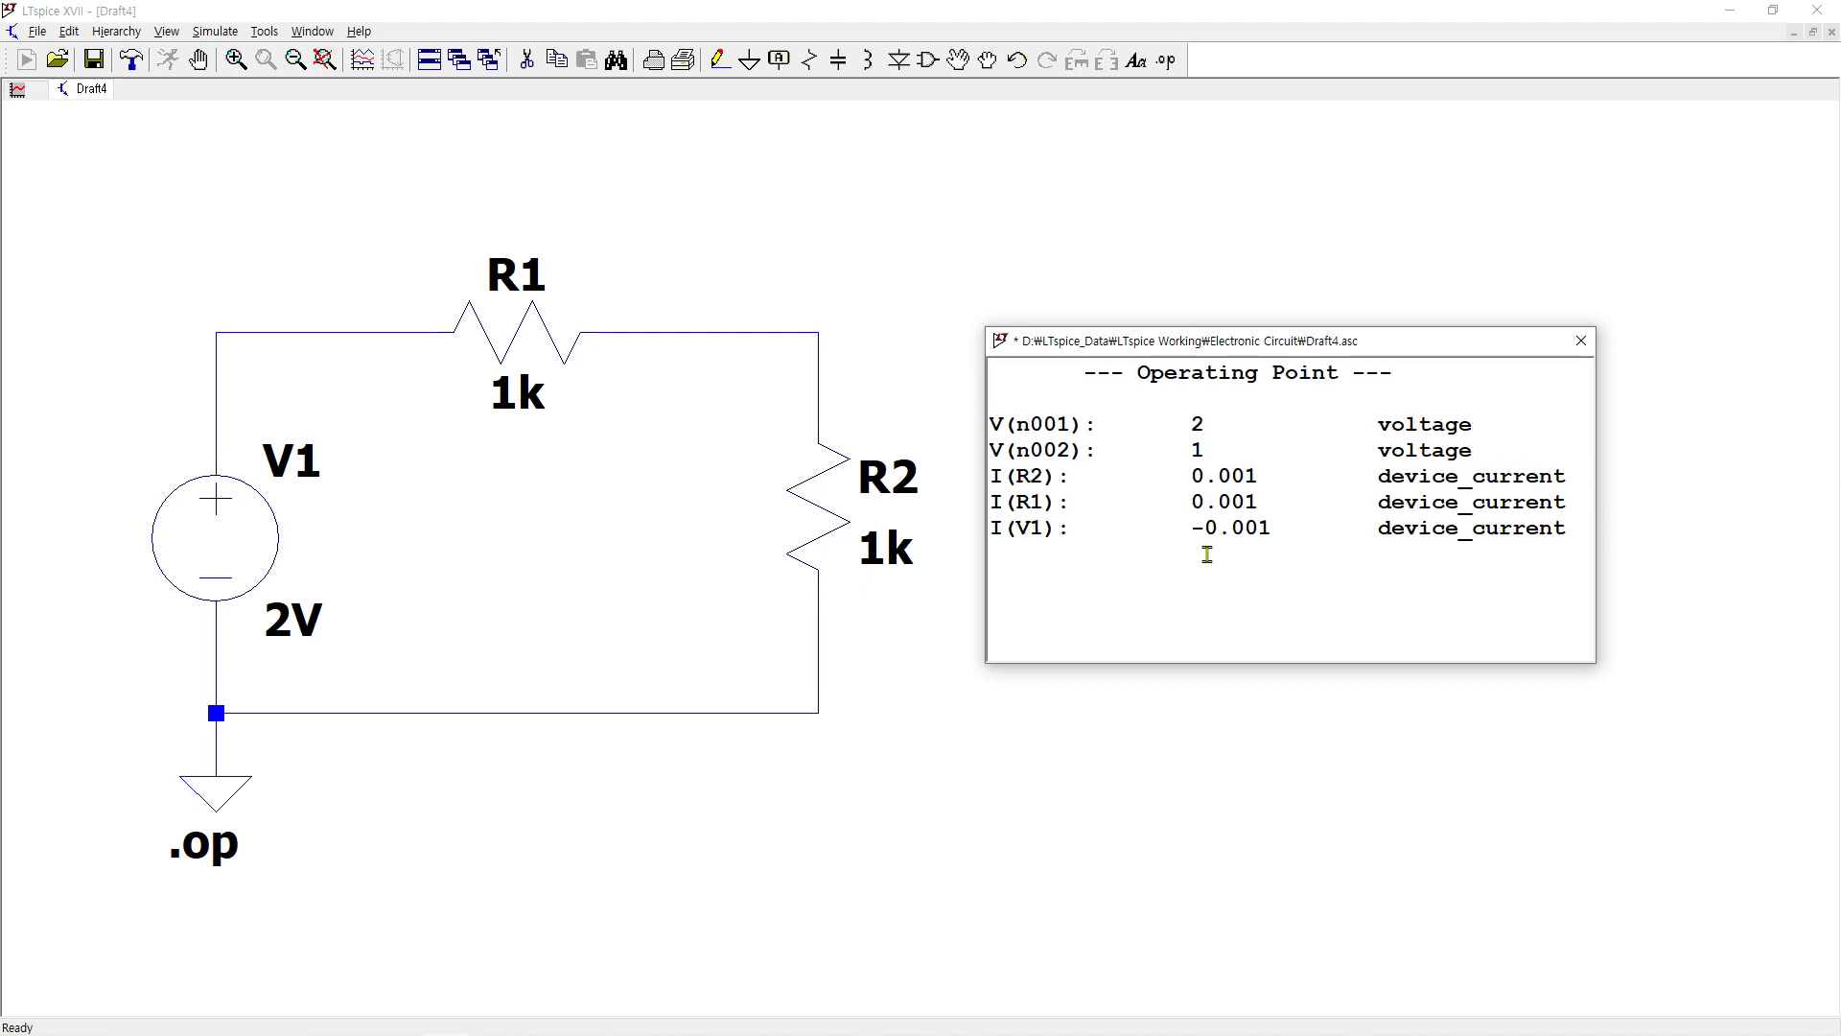
- Highlight the two node voltage rows and the R2, R1 and V1 current rows in the results
click(1208, 554)
drag(1004, 424, 1521, 444)
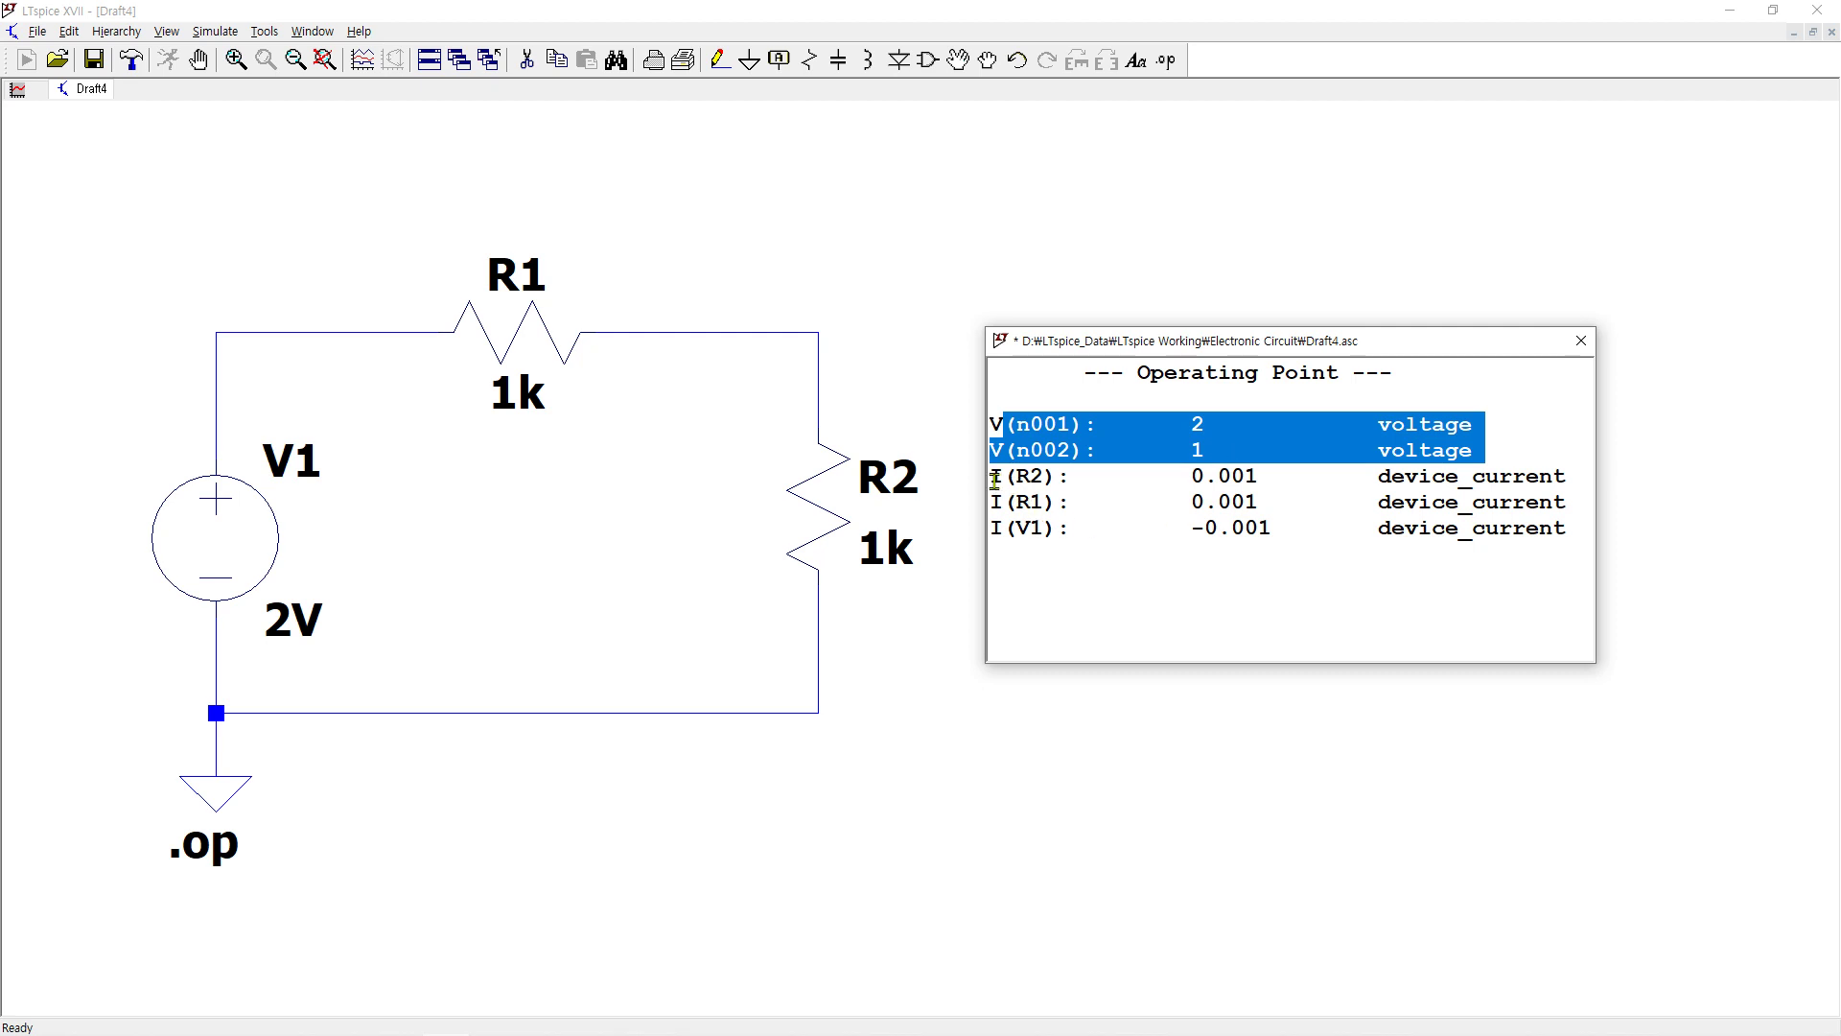
drag(995, 478, 1519, 554)
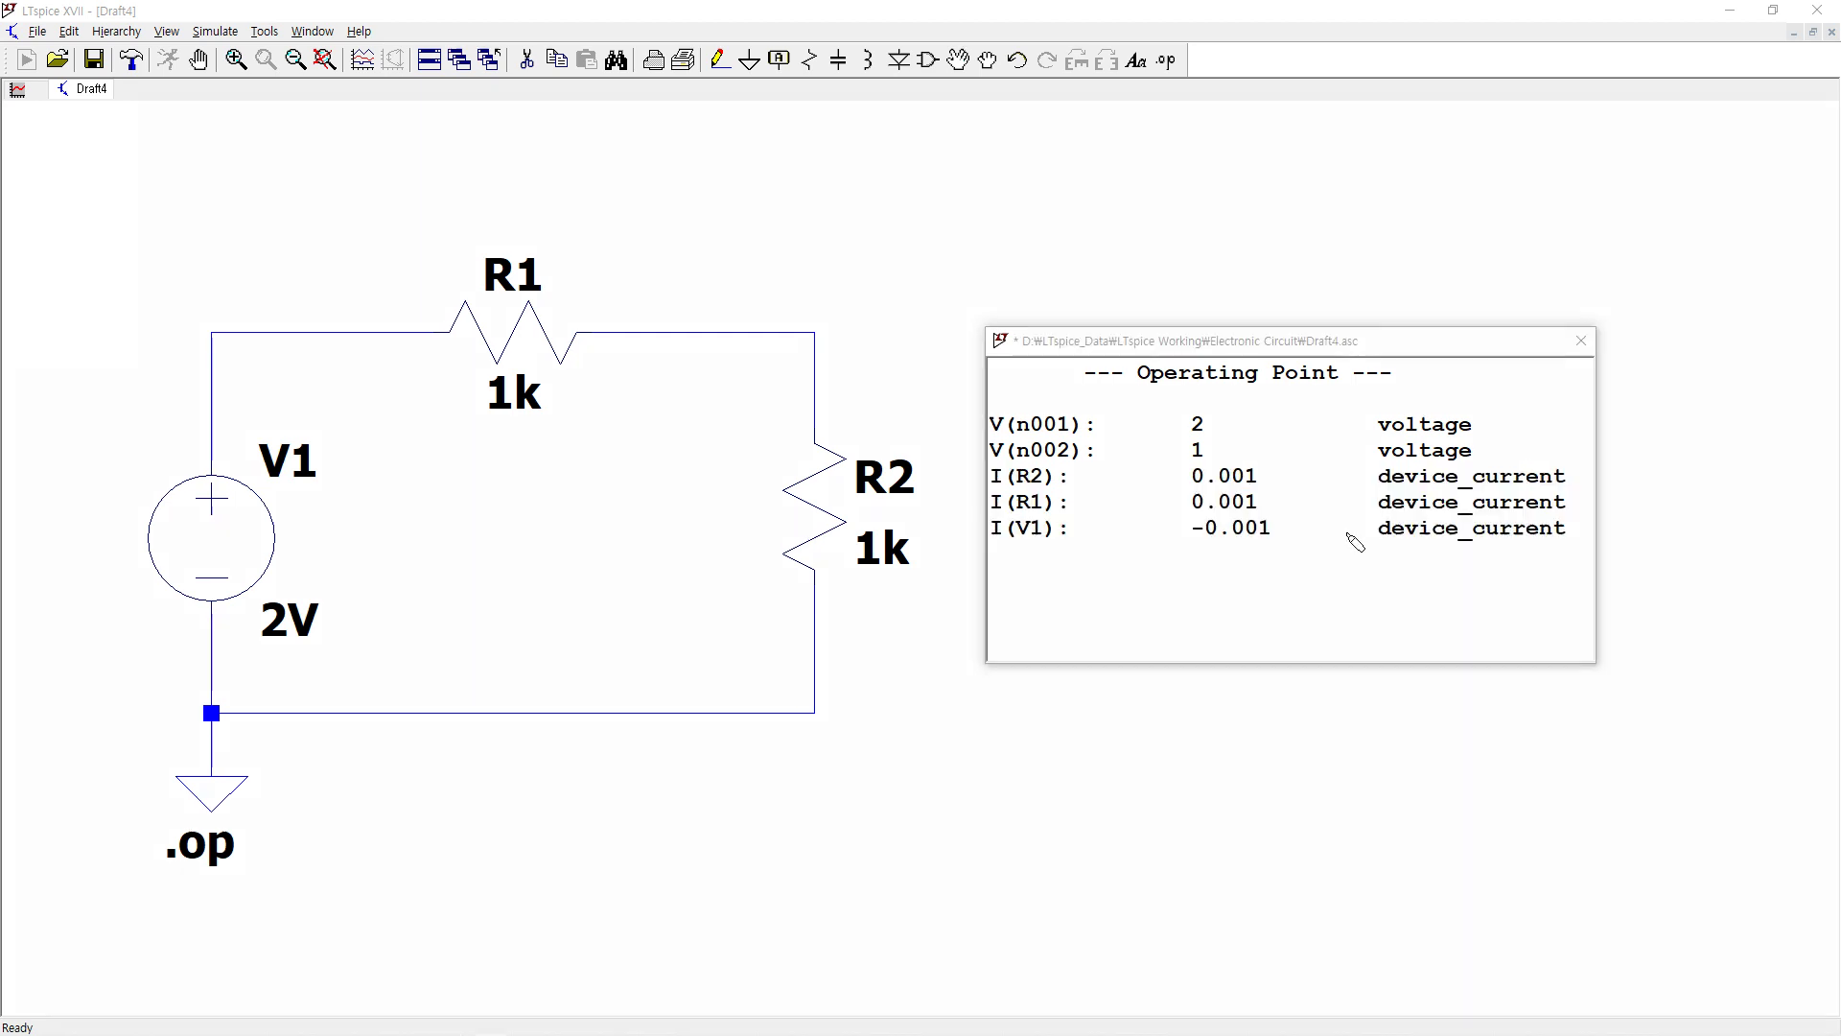
- Underline and circle the I(V1) result, and draw a clockwise current arrow inside the circuit loop
mouse_move(998, 549)
mouse_down()
mouse_move(1277, 550)
mouse_move(1169, 555)
mouse_move(1266, 510)
mouse_move(1258, 561)
mouse_up()
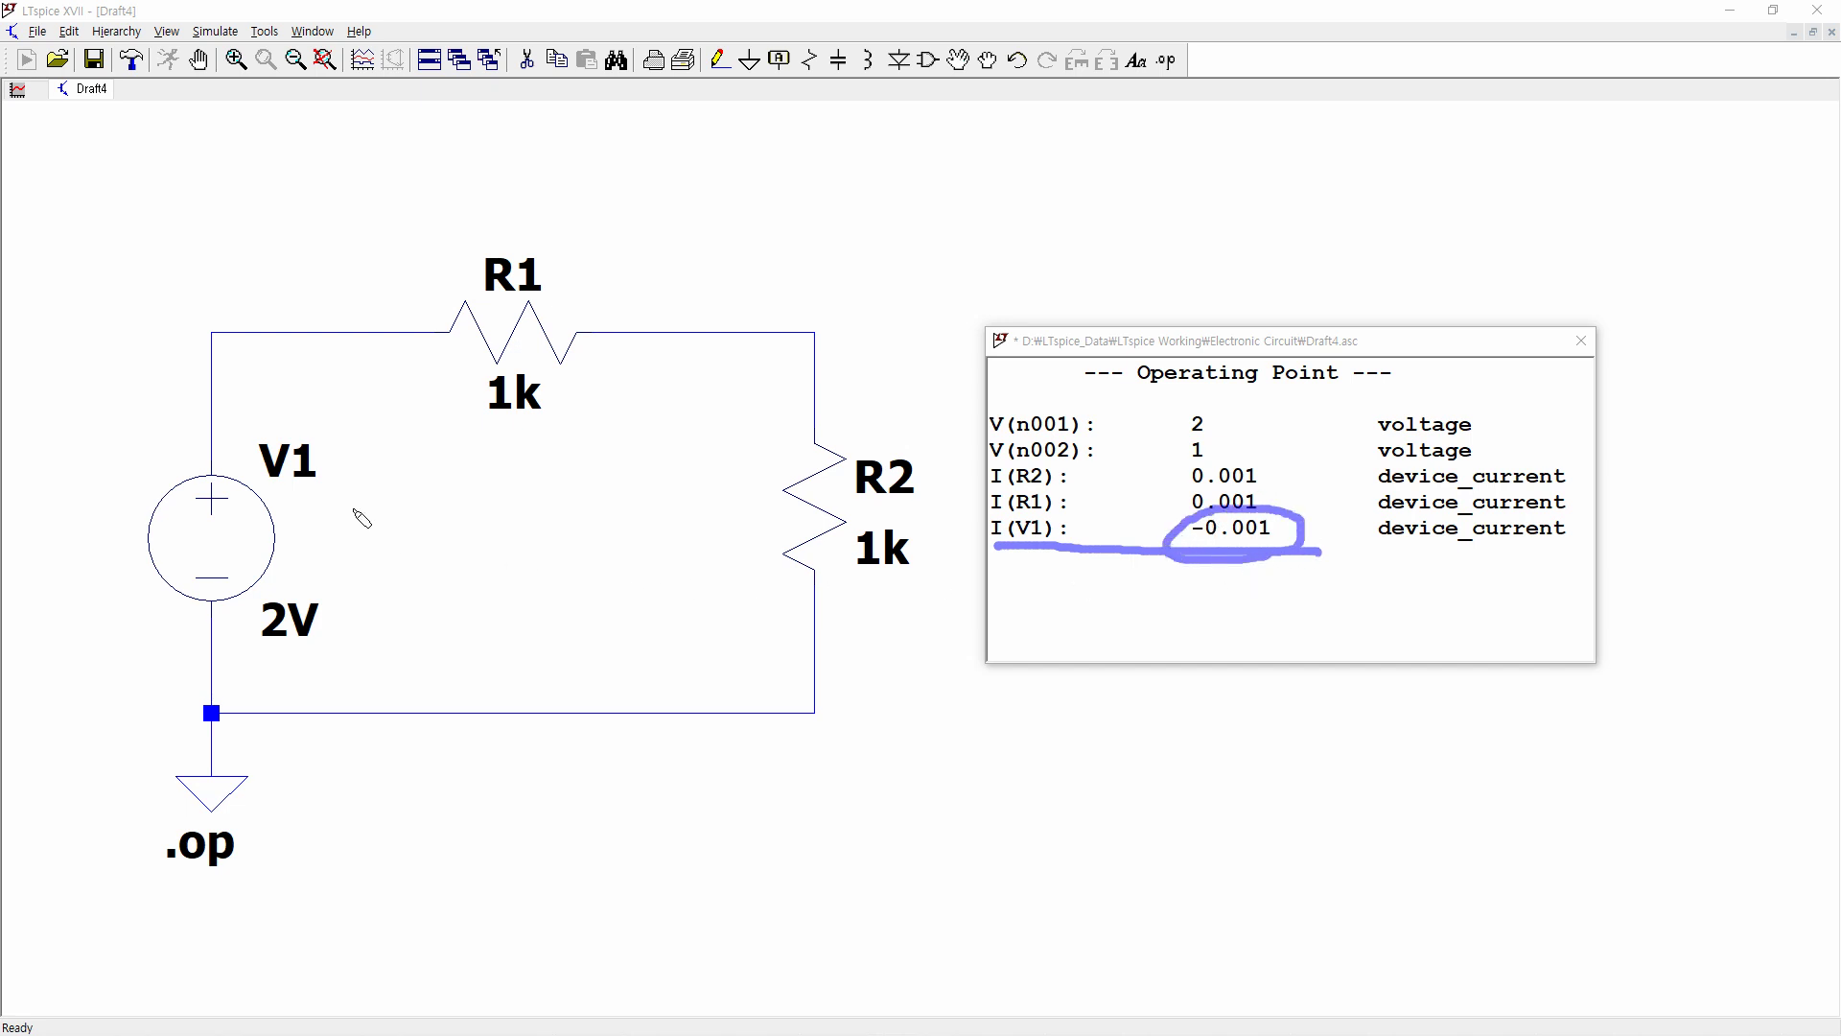
mouse_move(313, 488)
mouse_down()
mouse_move(416, 416)
mouse_move(683, 448)
mouse_move(608, 642)
mouse_move(358, 628)
mouse_move(353, 648)
mouse_move(384, 621)
mouse_up()
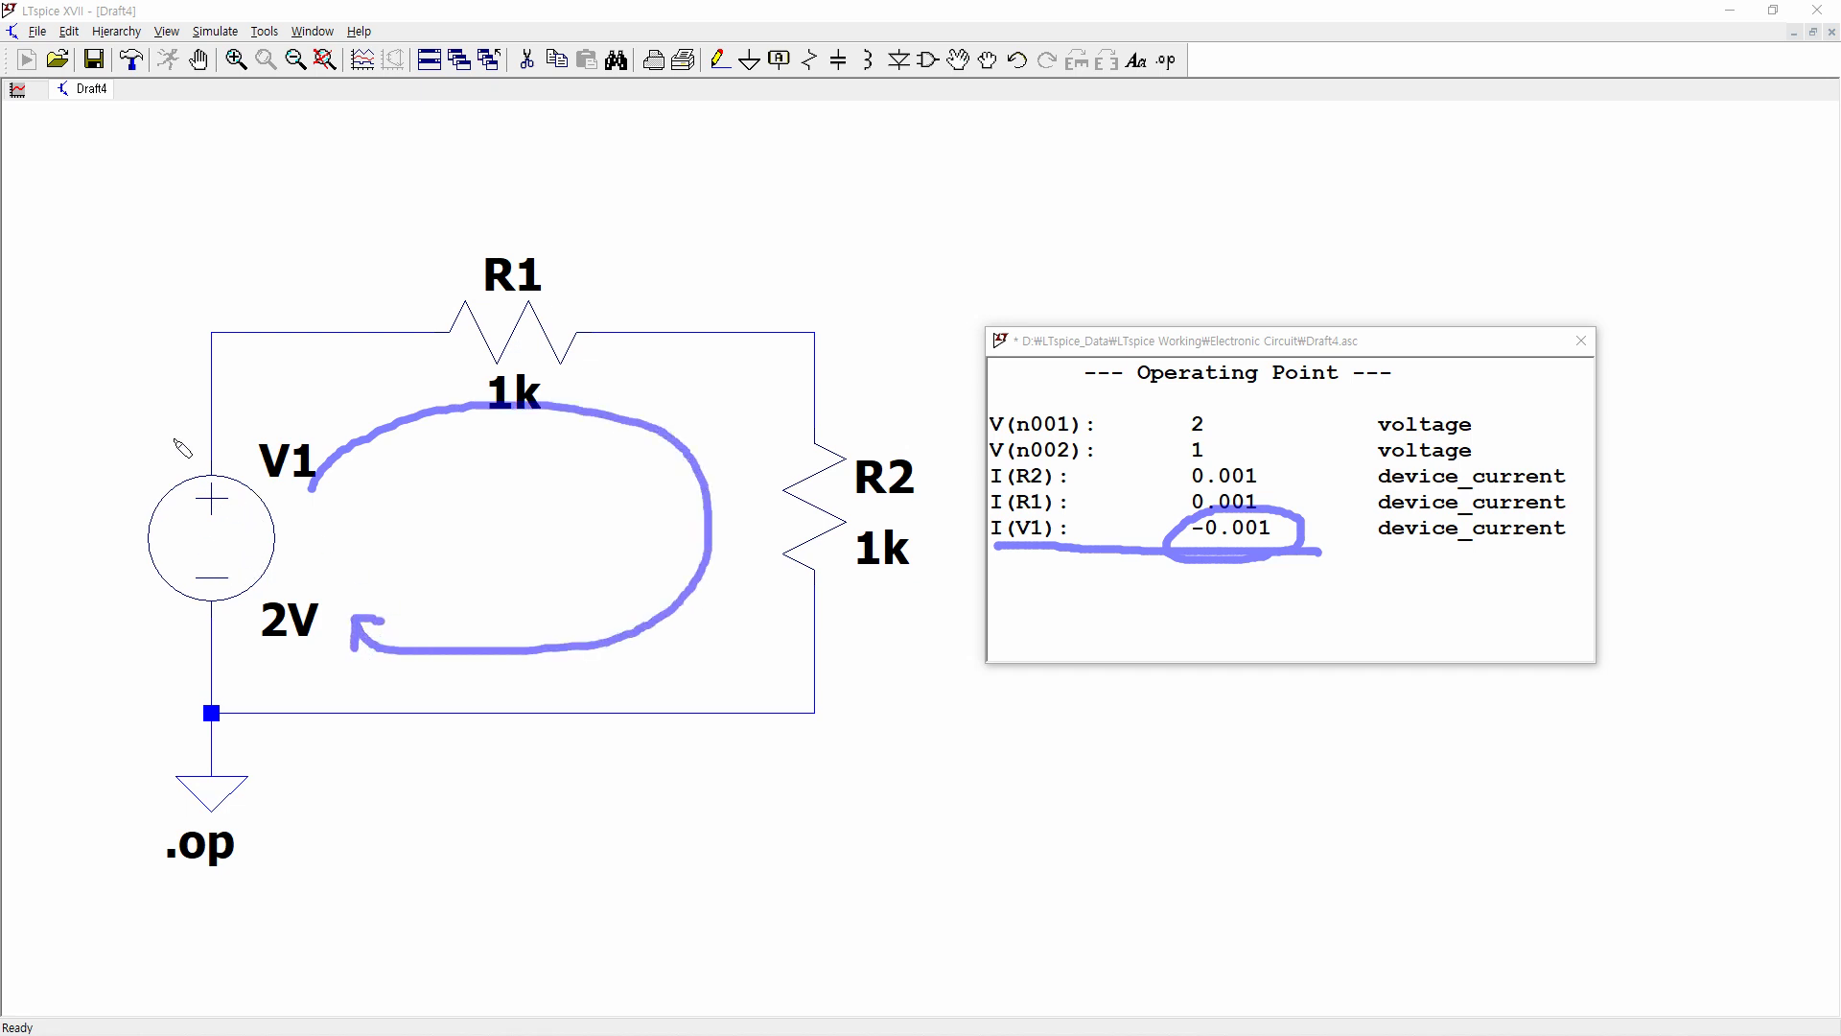
- Number the upper terminals of V1 and R2 and R1's left terminal 1, and the opposite terminals 2
drag(174, 429, 174, 463)
click(159, 614)
drag(160, 610, 213, 648)
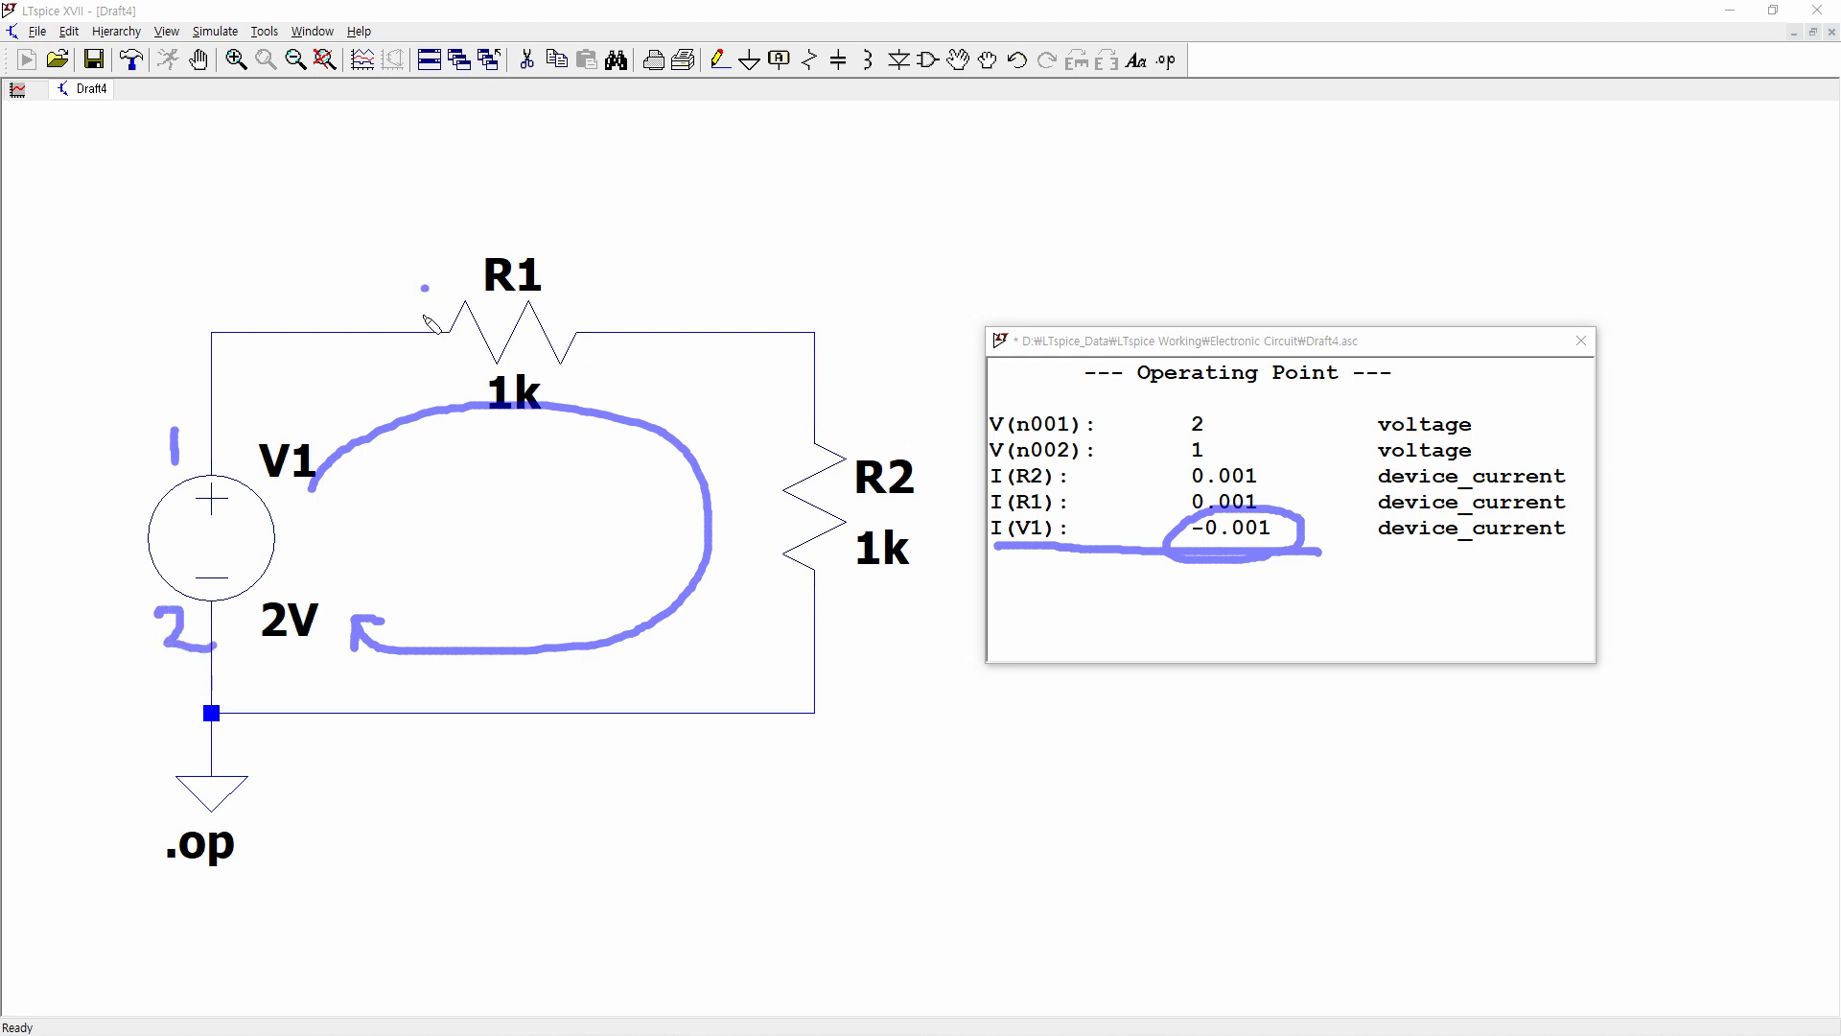
drag(425, 288, 423, 324)
mouse_move(591, 307)
mouse_down()
mouse_move(631, 308)
mouse_move(643, 331)
mouse_up()
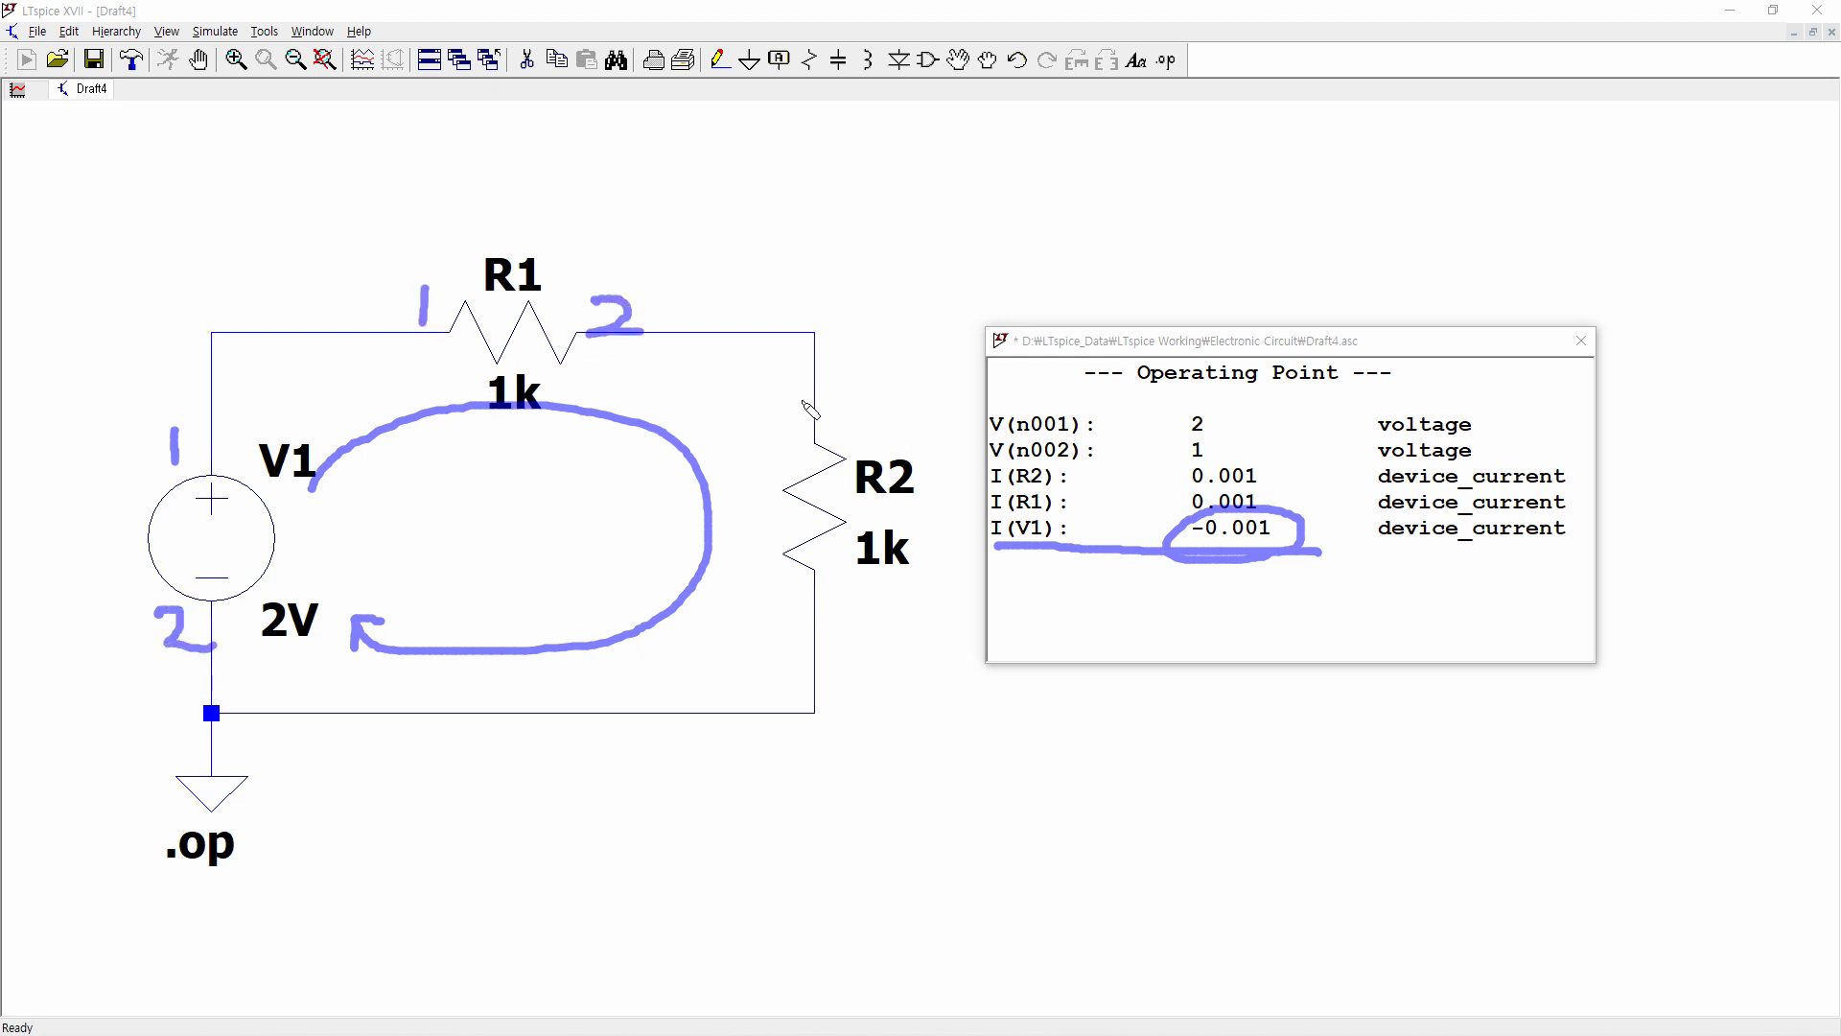
drag(801, 399, 802, 443)
mouse_move(777, 604)
mouse_down()
mouse_move(778, 638)
mouse_move(828, 647)
mouse_up()
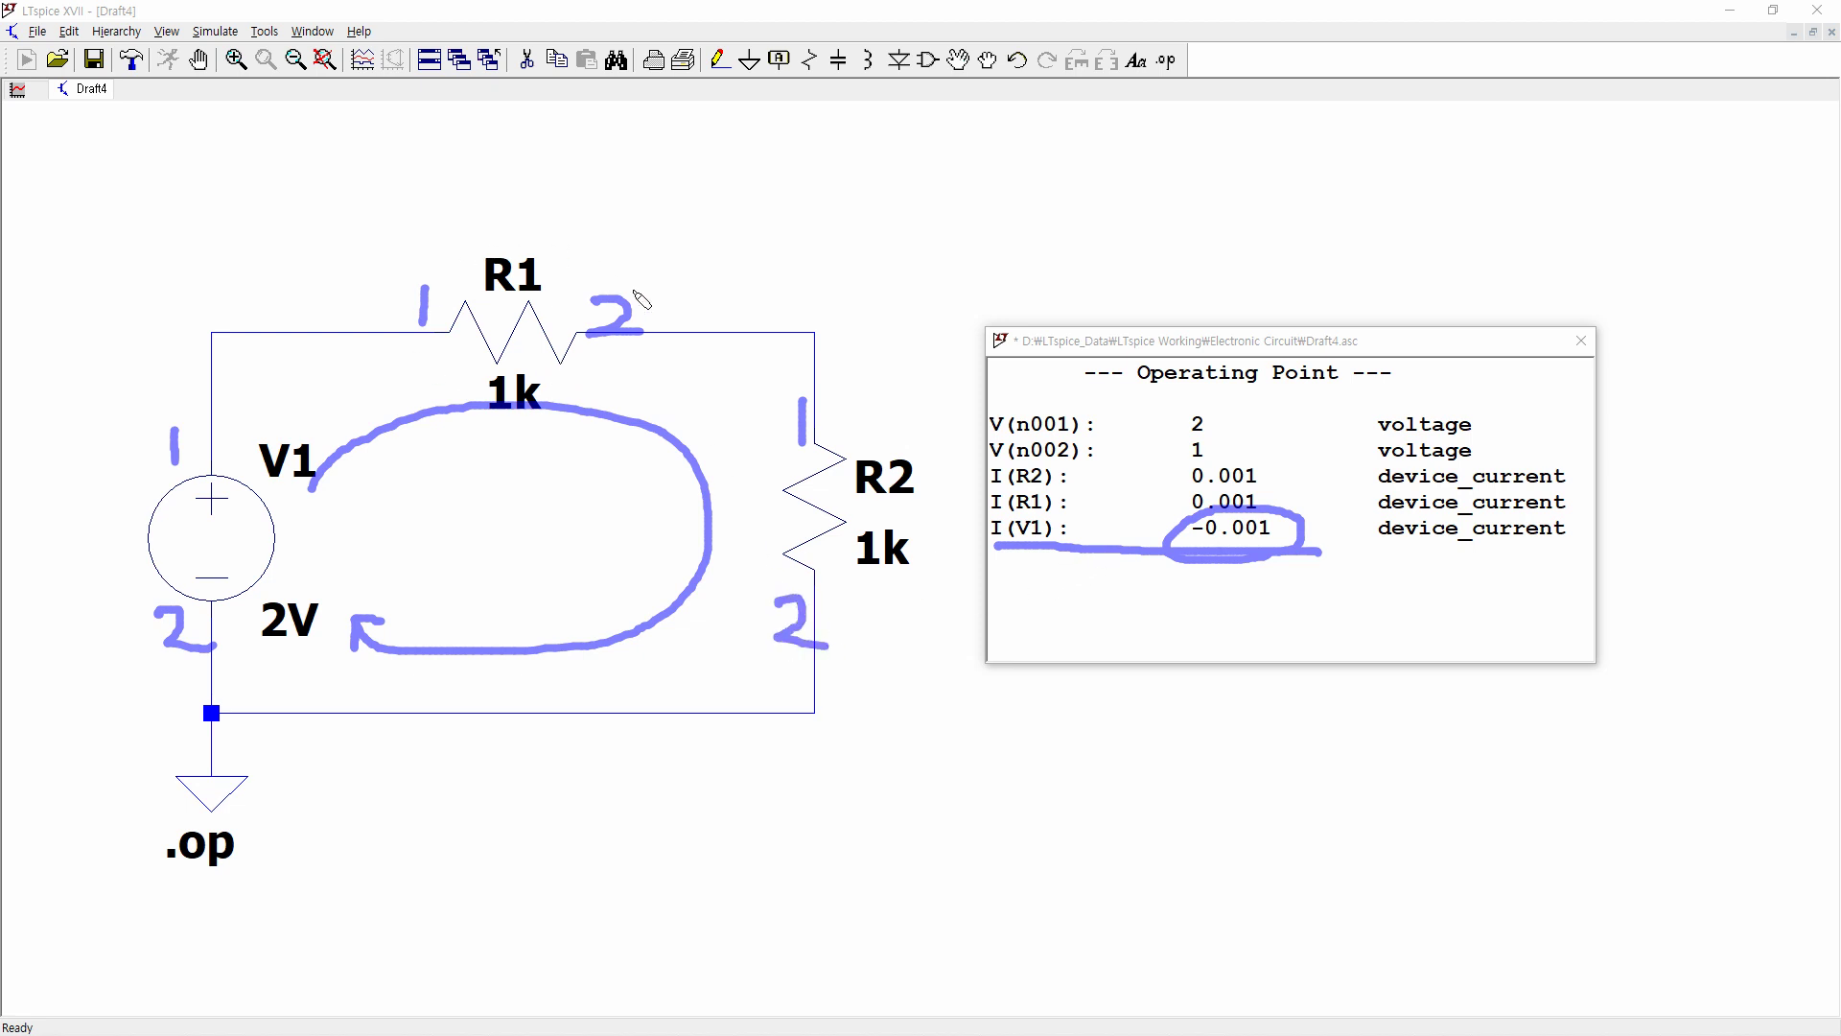
- Draw arrows with plus signs from terminal 1 towards terminal 2 at R1 and R2, and circle their current results
drag(424, 288, 429, 327)
mouse_move(347, 232)
mouse_down()
mouse_move(453, 238)
mouse_move(423, 251)
mouse_up()
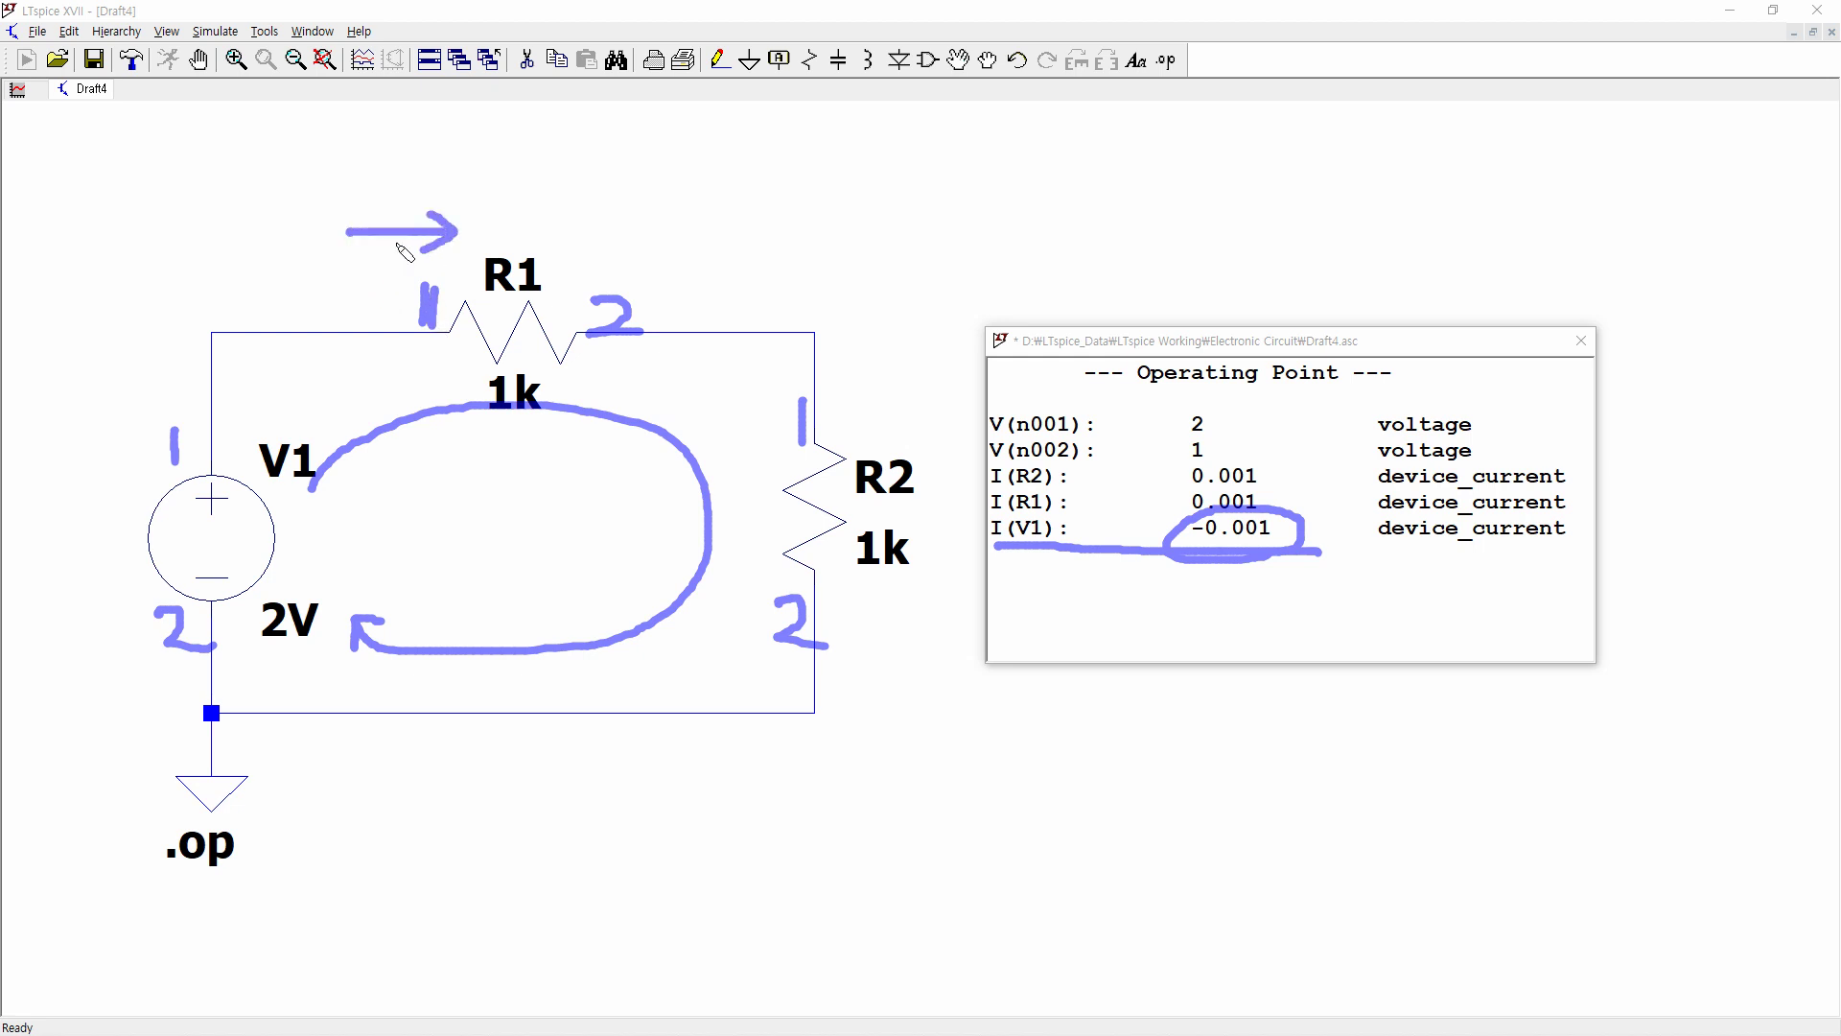
mouse_move(362, 189)
mouse_down()
mouse_move(403, 195)
mouse_move(383, 208)
mouse_up()
mouse_move(772, 422)
mouse_down()
mouse_move(785, 491)
mouse_move(767, 542)
mouse_up()
click(748, 374)
drag(753, 355, 754, 395)
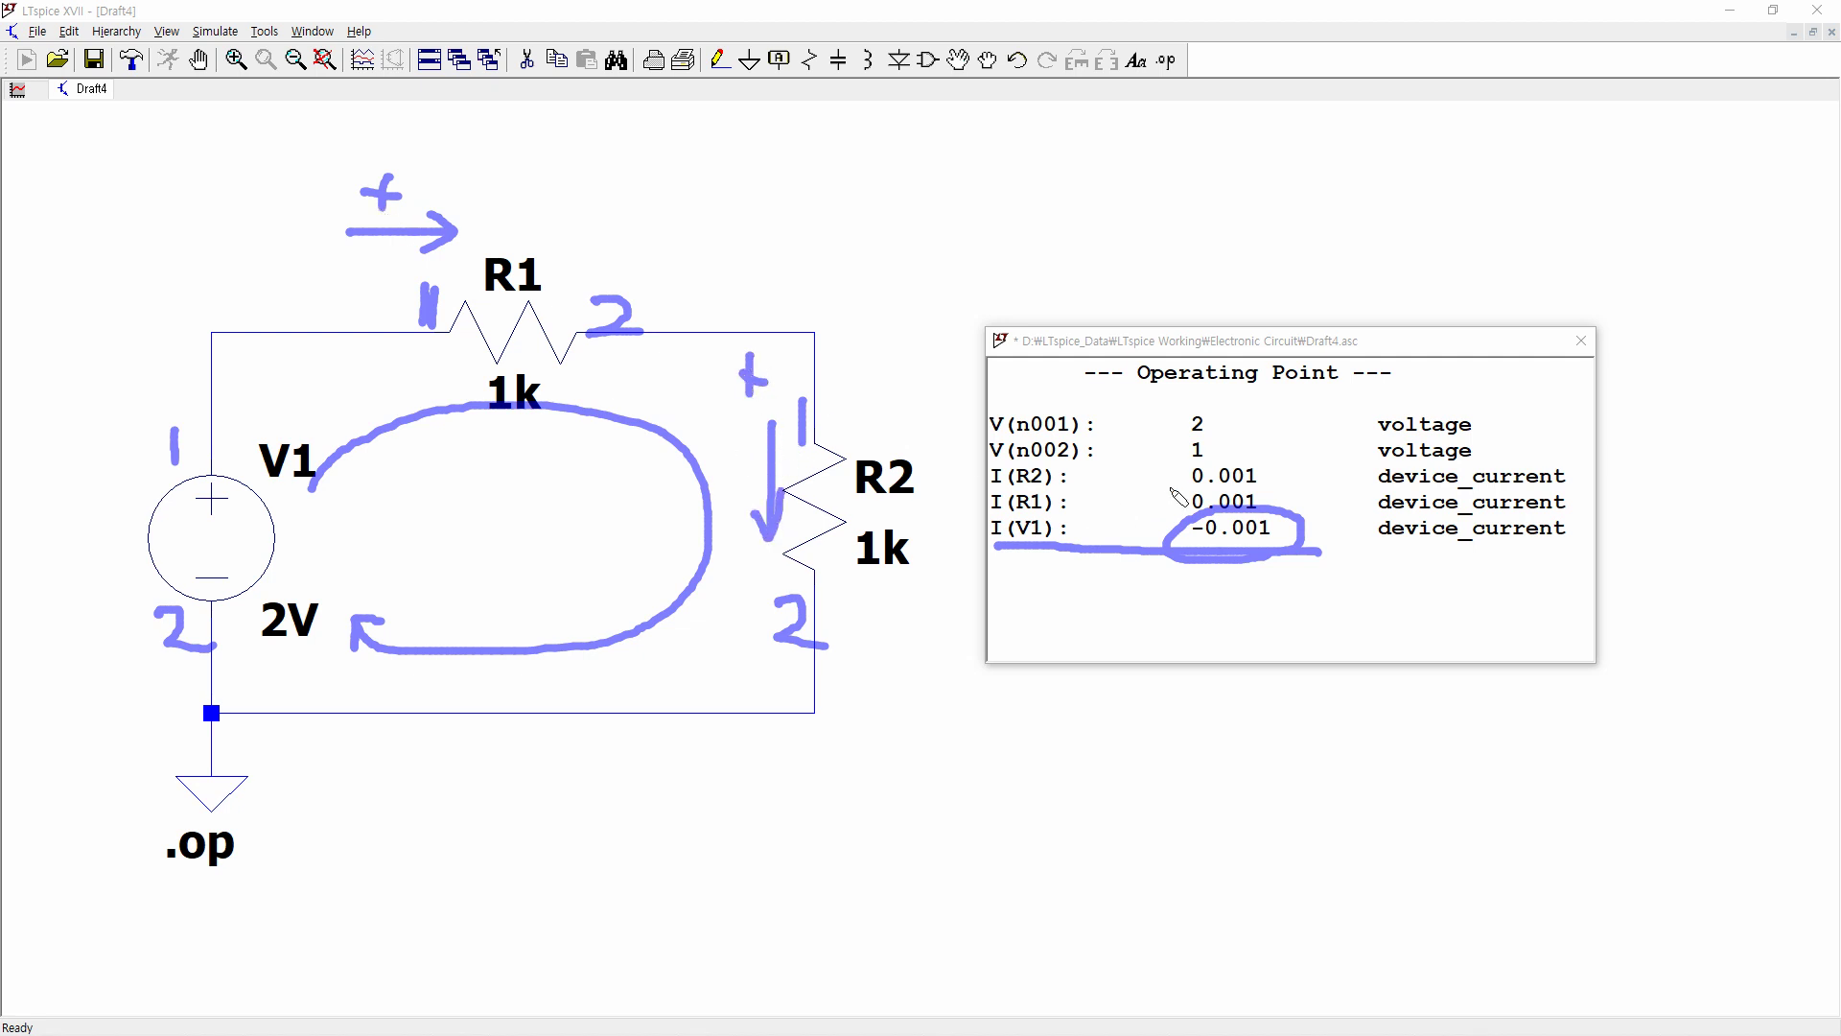
mouse_move(1206, 506)
mouse_down()
mouse_move(1172, 463)
mouse_move(1258, 510)
mouse_up()
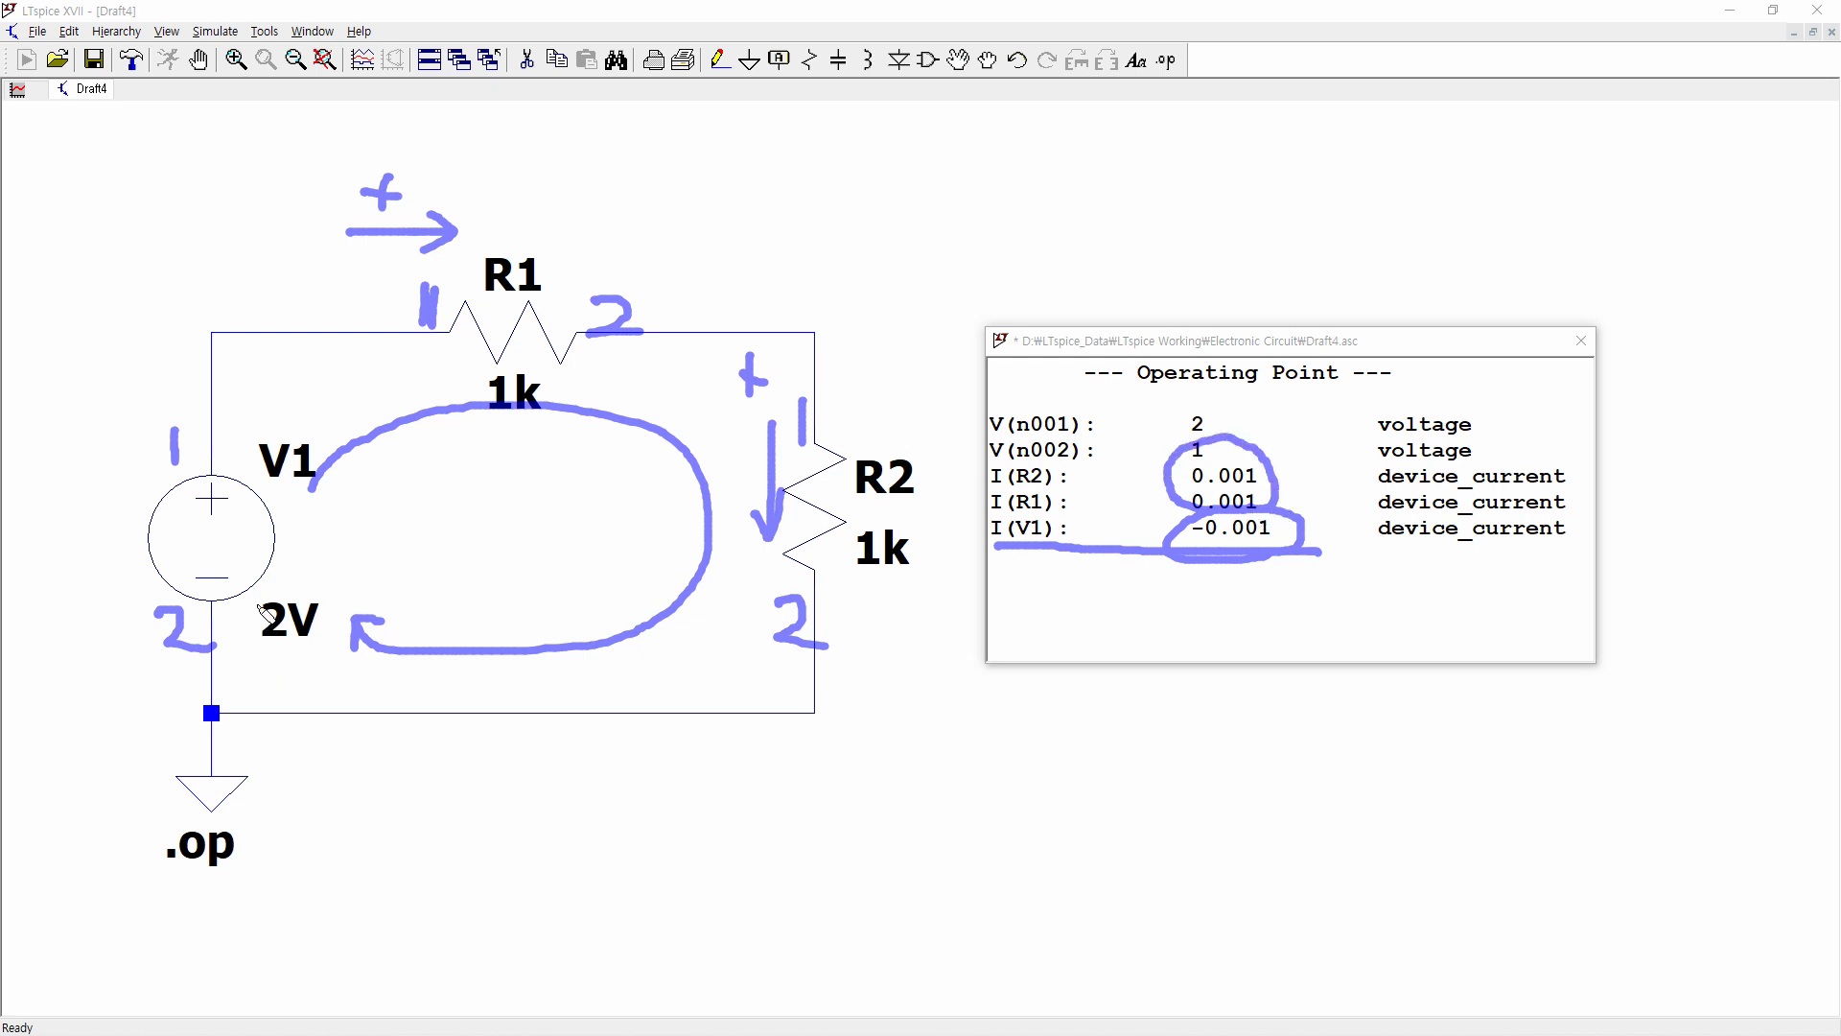
- Mark V1's circled terminal 2 with an upward arrow and a minus sign, re-mark I(V1), and clear the annotations
mouse_move(274, 668)
mouse_down()
mouse_move(288, 581)
mouse_move(299, 606)
mouse_up()
mouse_move(213, 654)
mouse_down()
mouse_move(192, 671)
mouse_move(165, 604)
mouse_move(207, 654)
mouse_move(123, 643)
mouse_up()
click(78, 645)
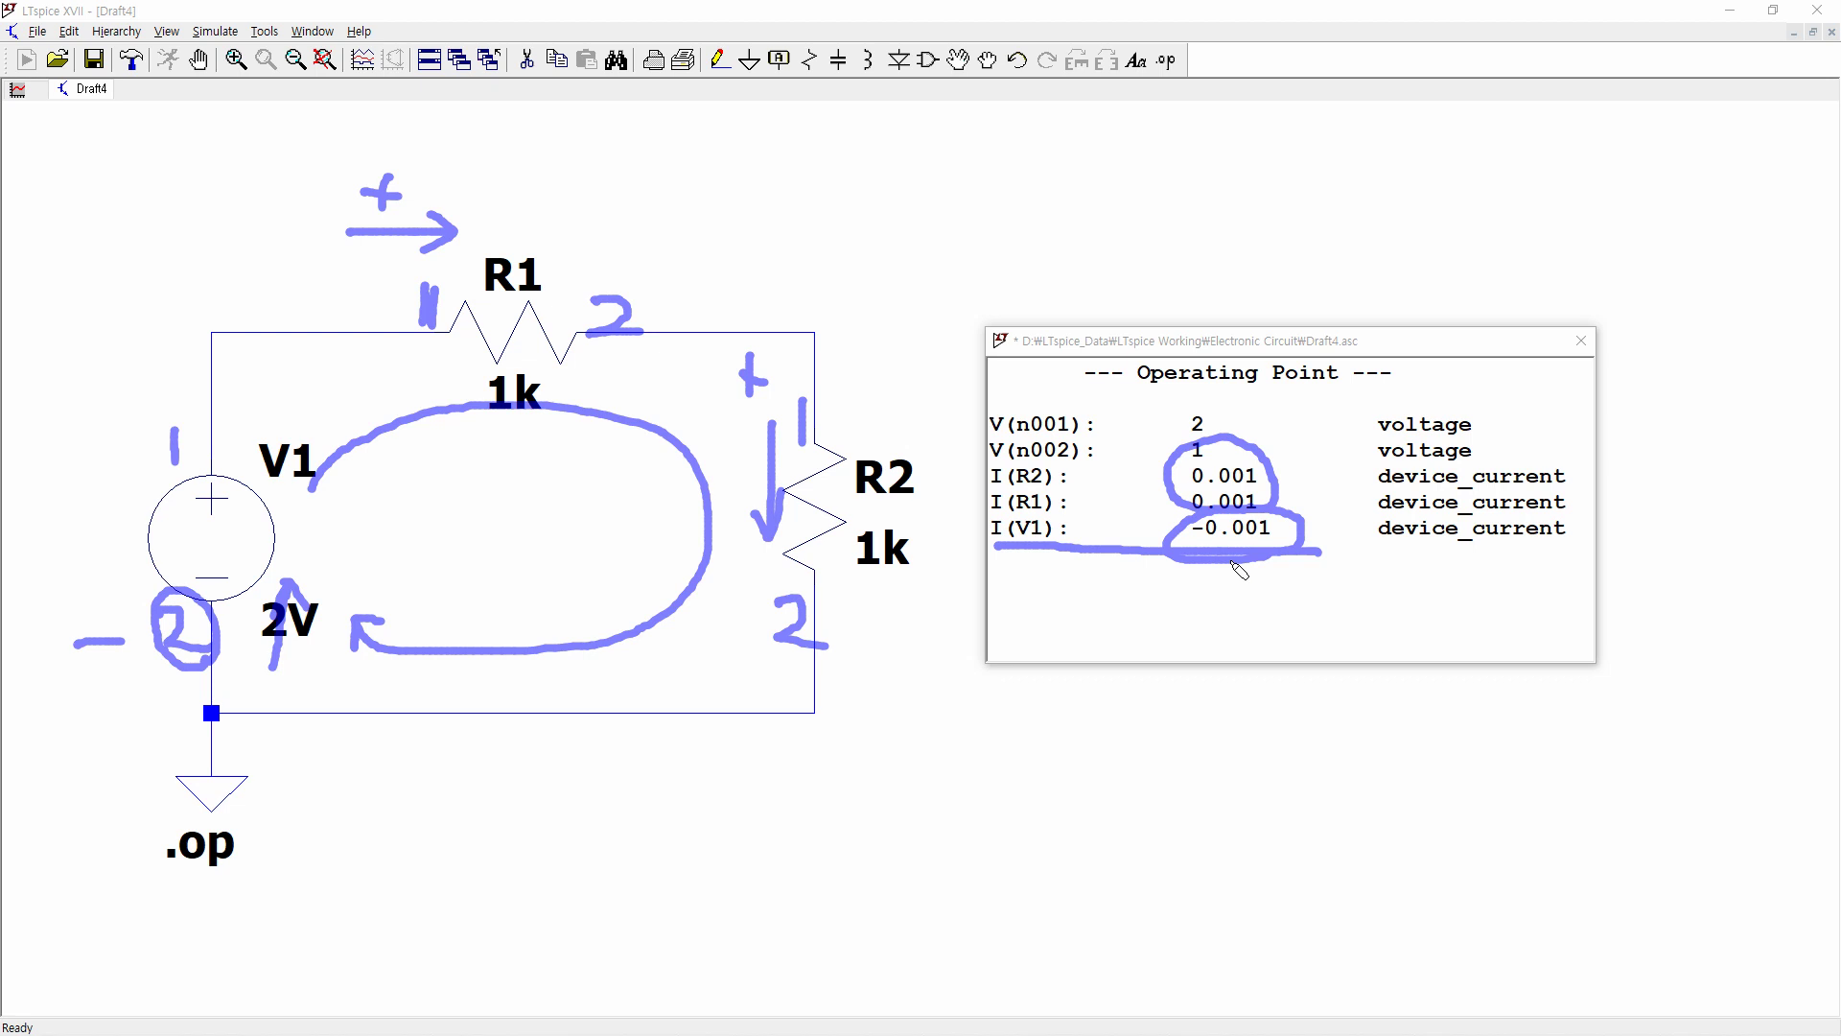
drag(177, 413, 173, 464)
mouse_move(146, 608)
mouse_down()
mouse_move(198, 637)
mouse_move(184, 658)
mouse_move(288, 581)
mouse_up()
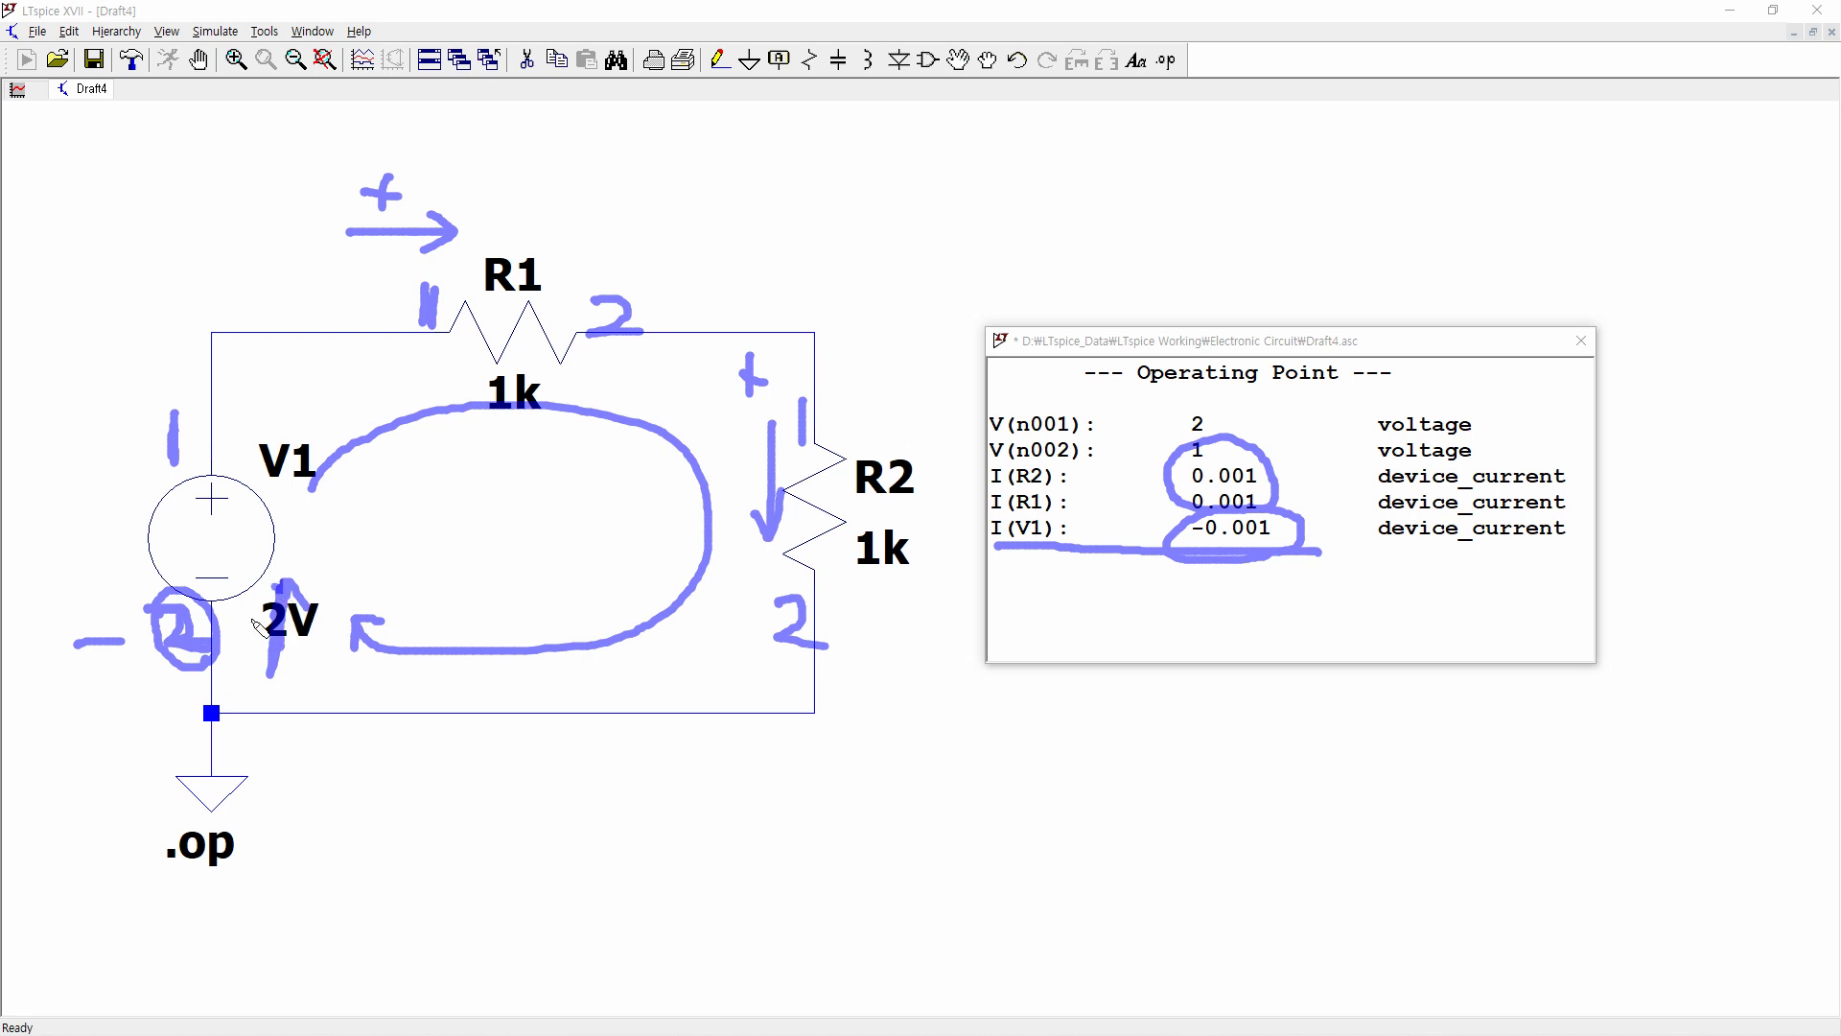
mouse_move(1172, 546)
mouse_down()
mouse_move(1281, 561)
mouse_move(1197, 554)
mouse_up()
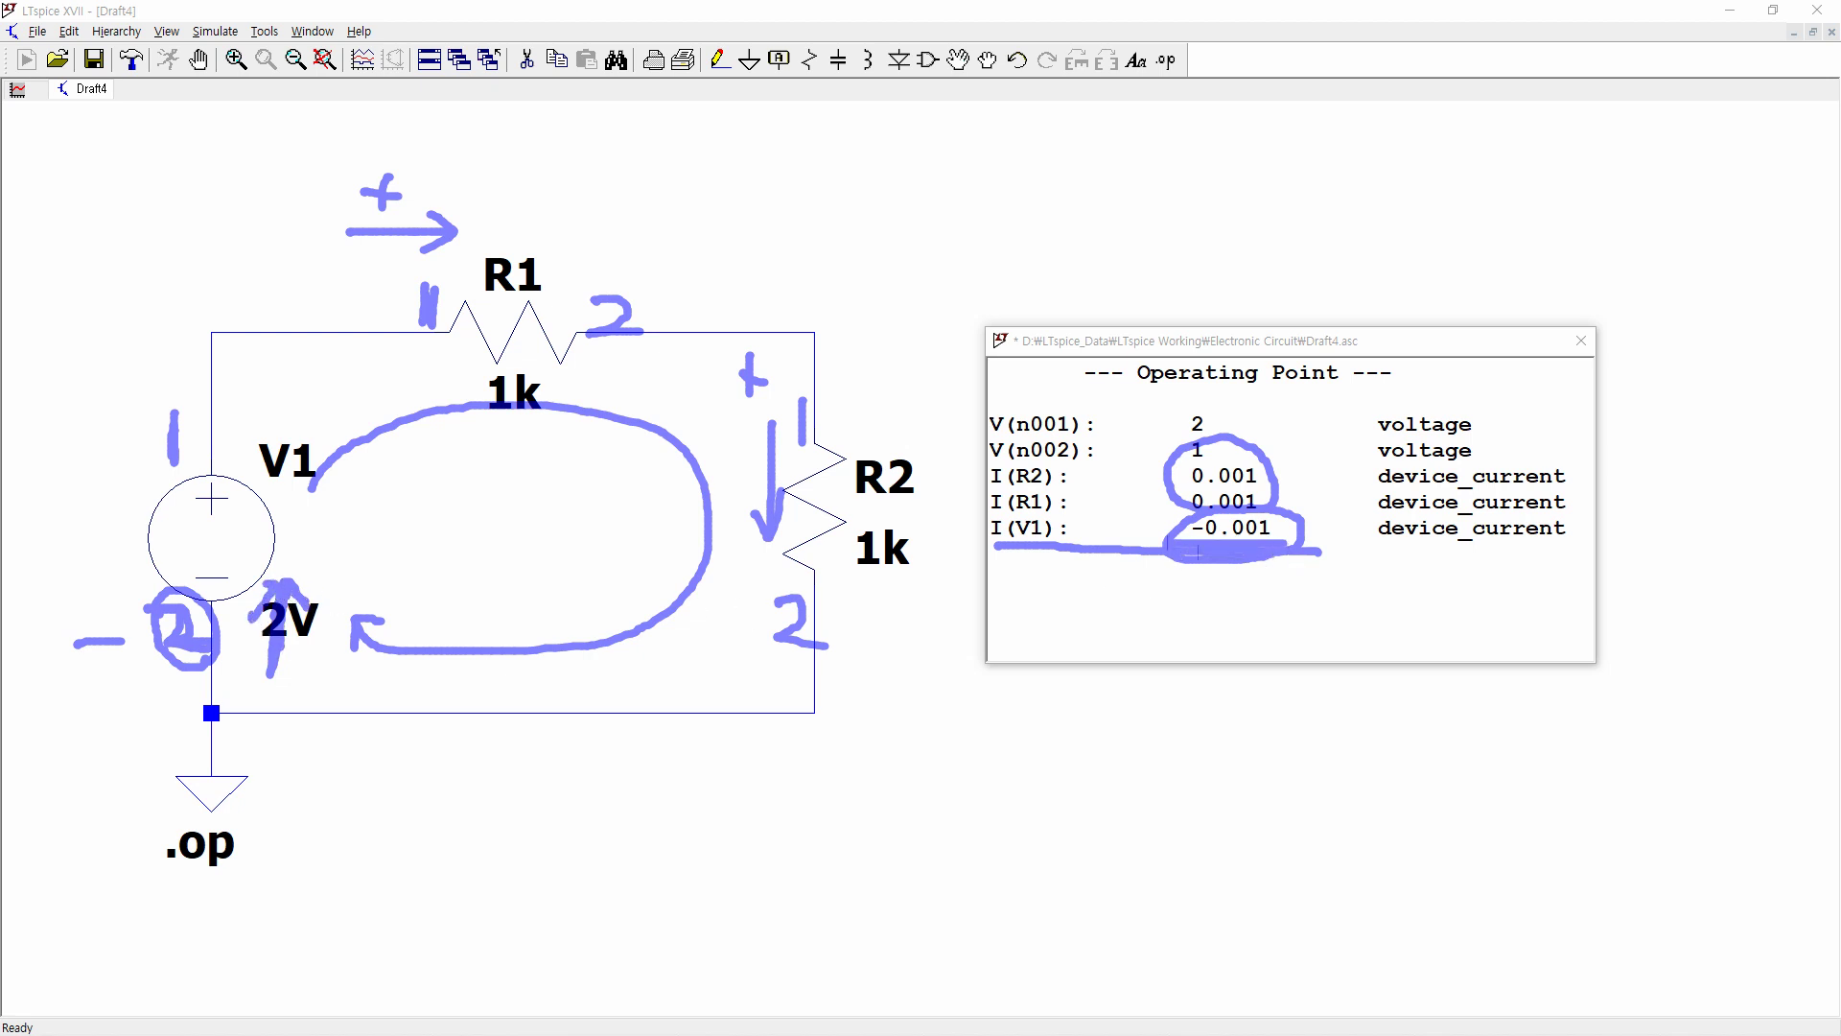
key(Escape)
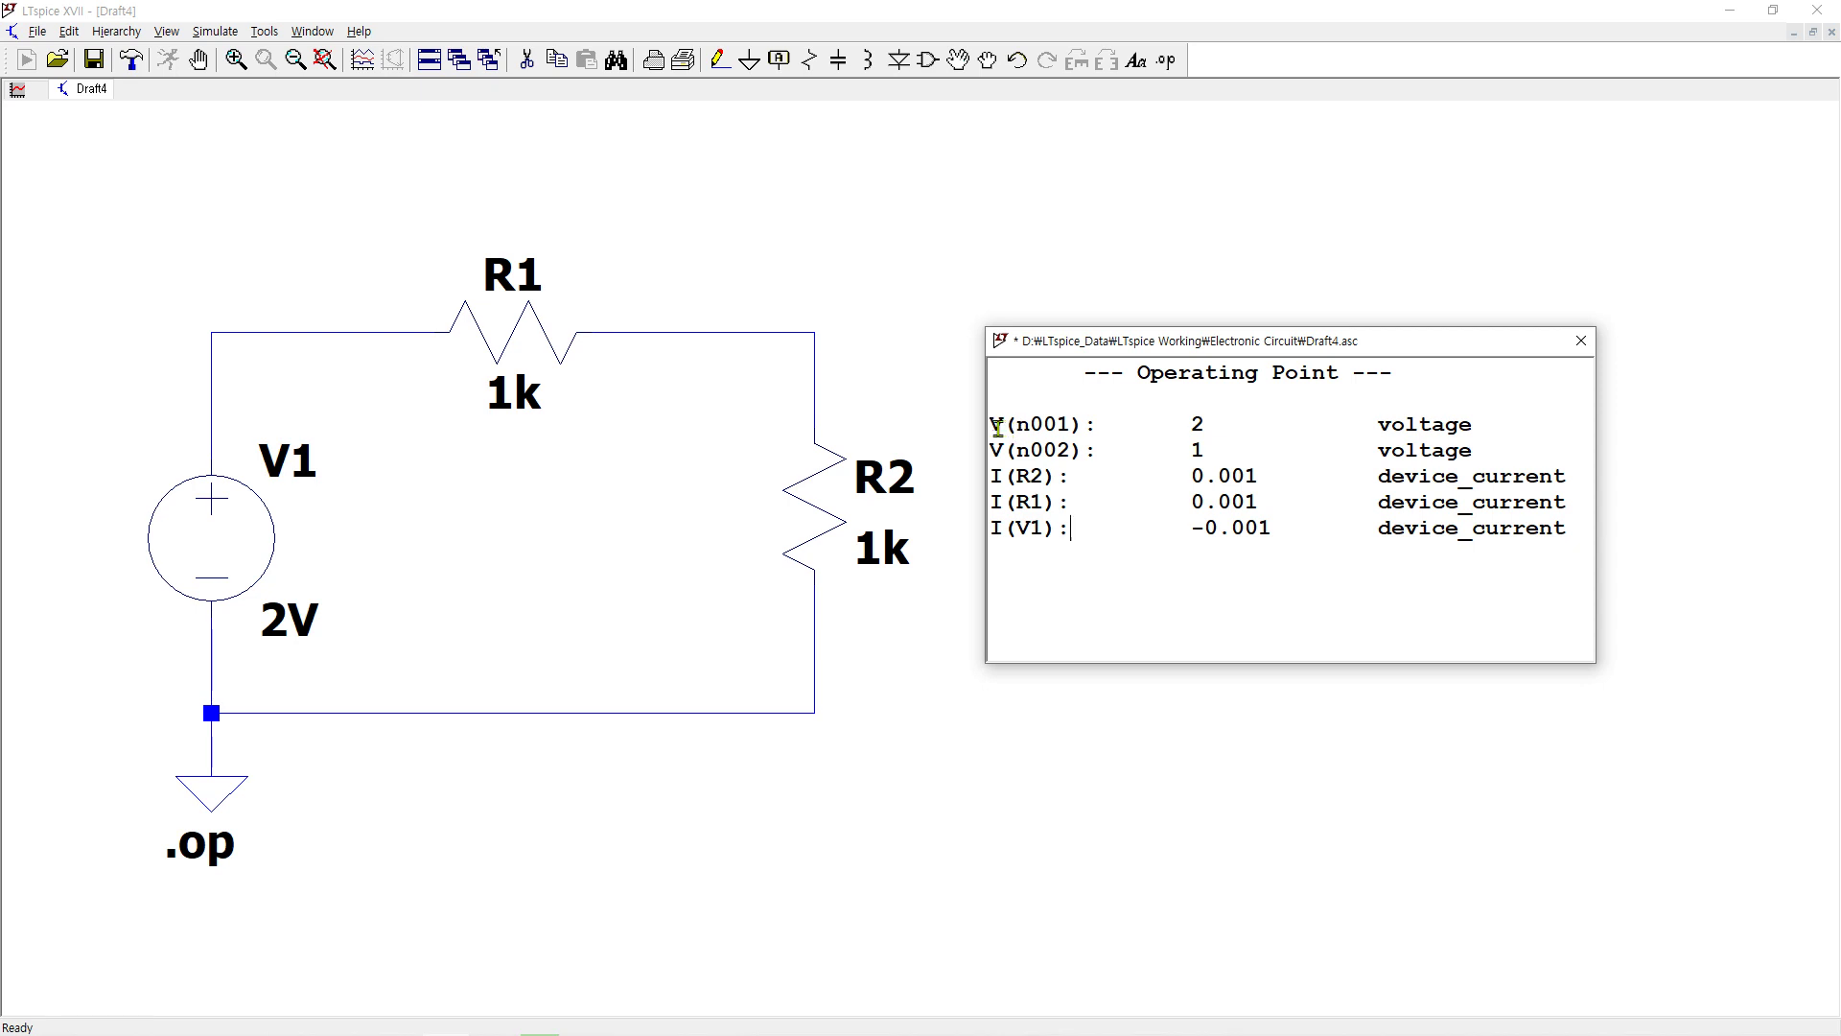
- Highlight the n001 and n002 voltages, close the results, and check the node voltage on each side of R1 in the schematic
drag(998, 424, 1506, 441)
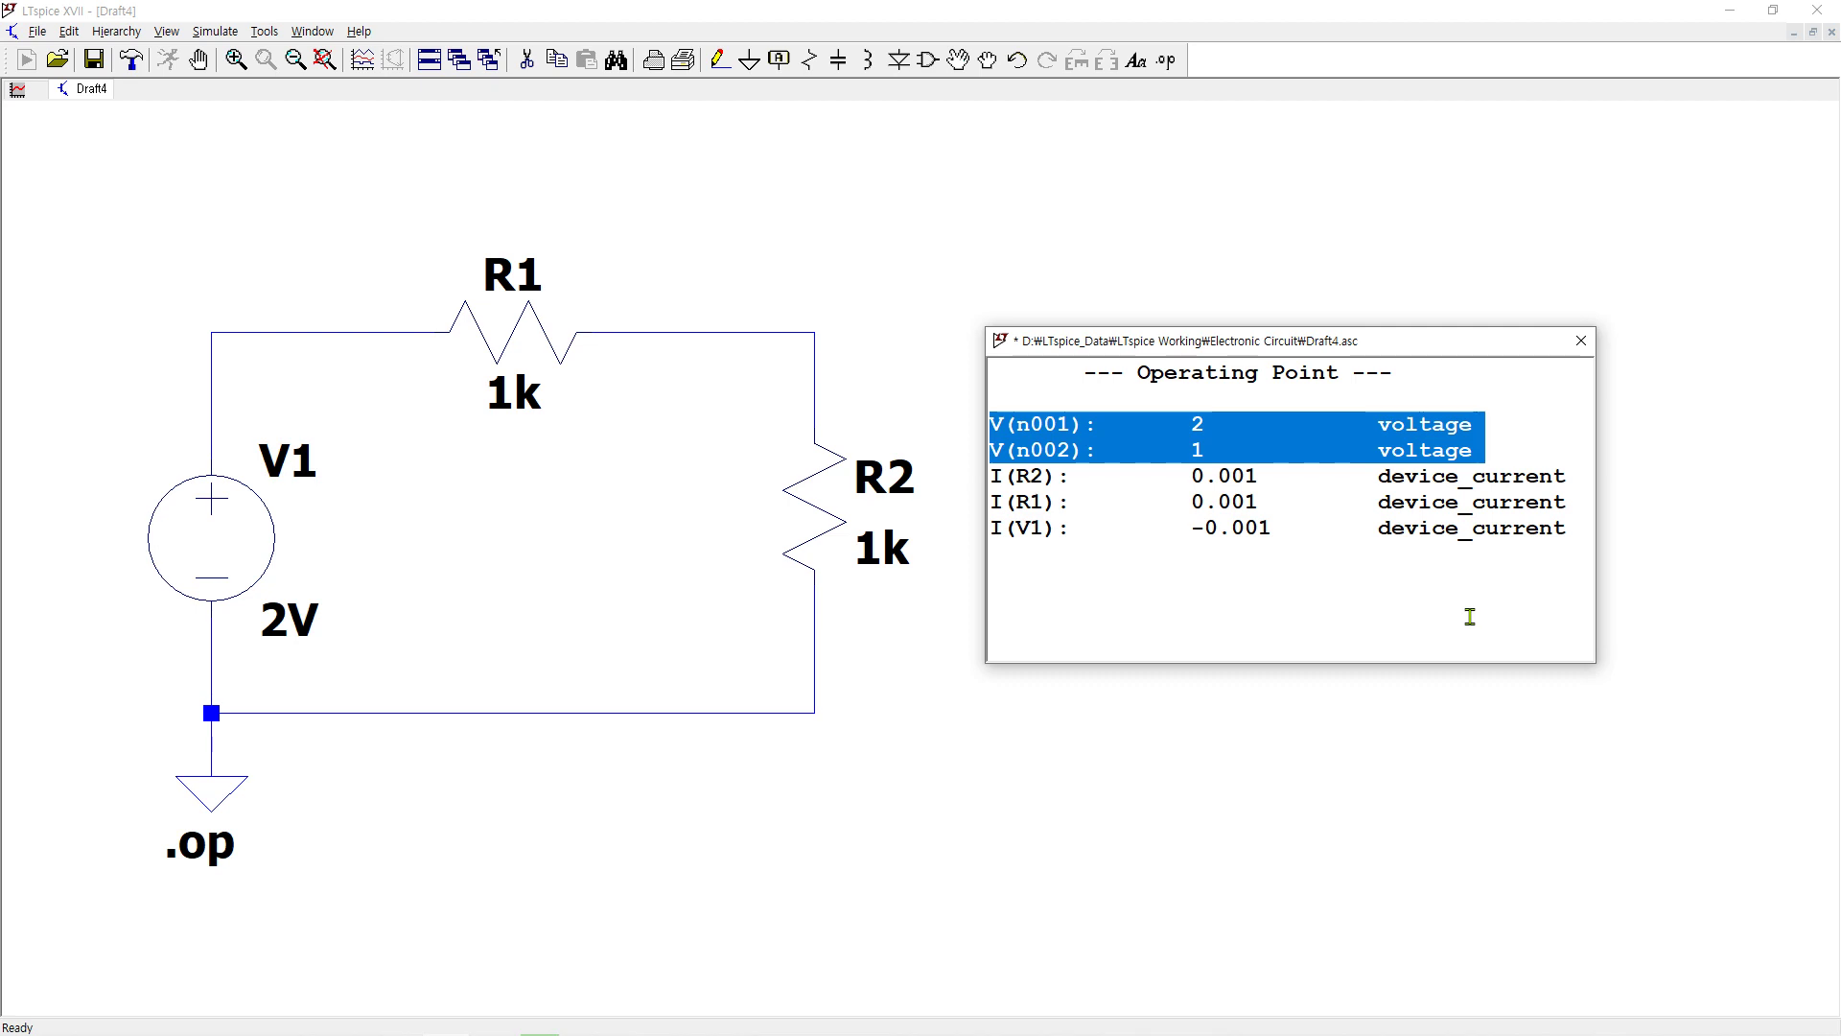
click(1581, 341)
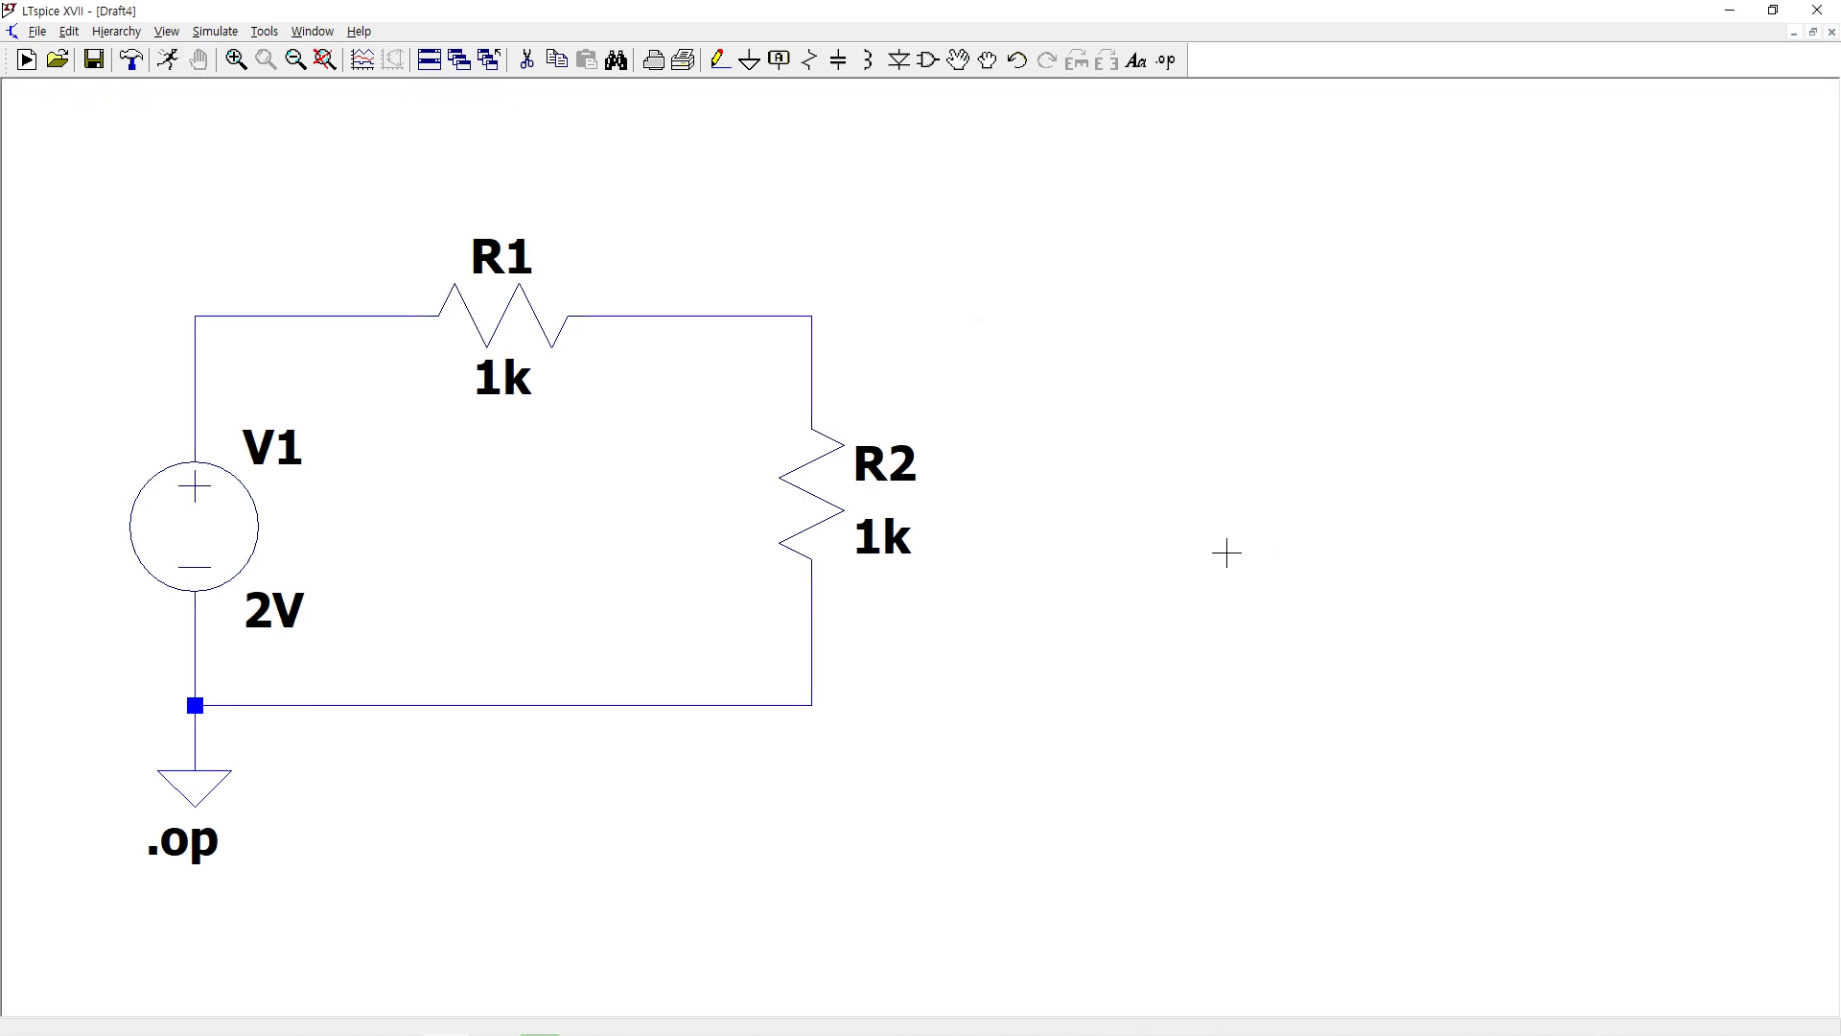
mouse_move(320, 317)
mouse_move(760, 317)
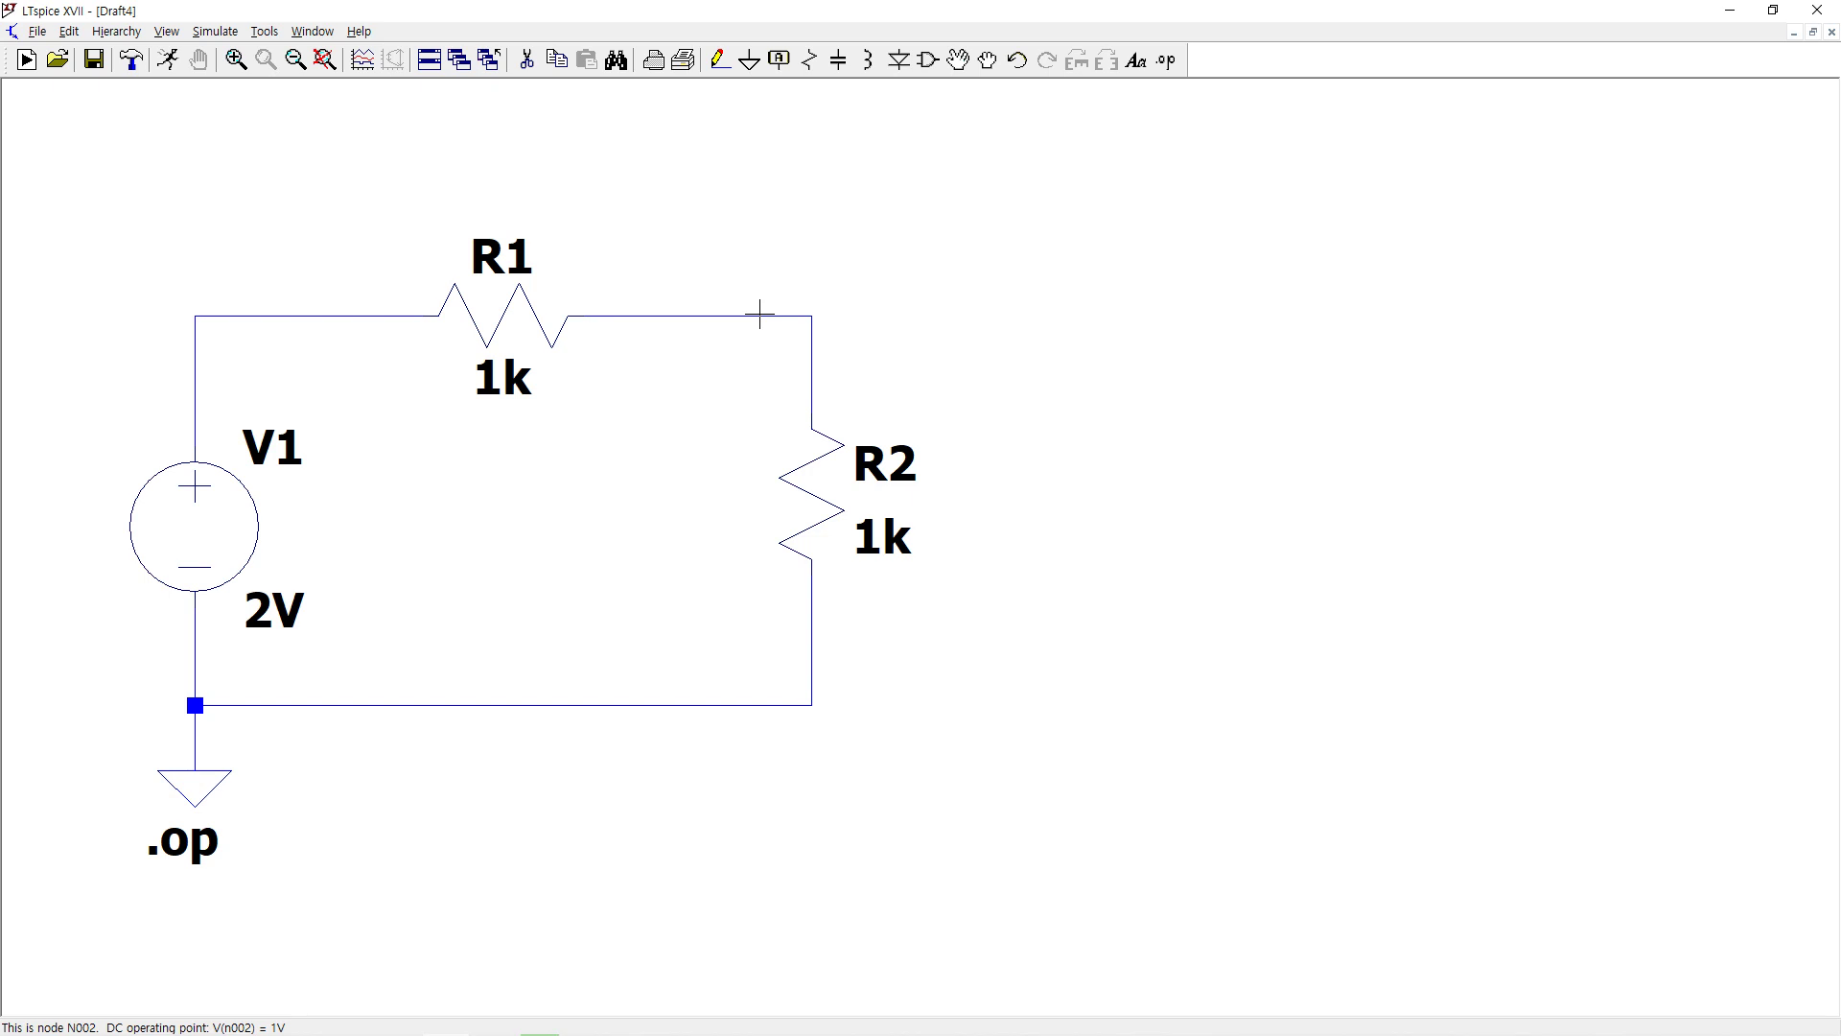
key(ctrl+z)
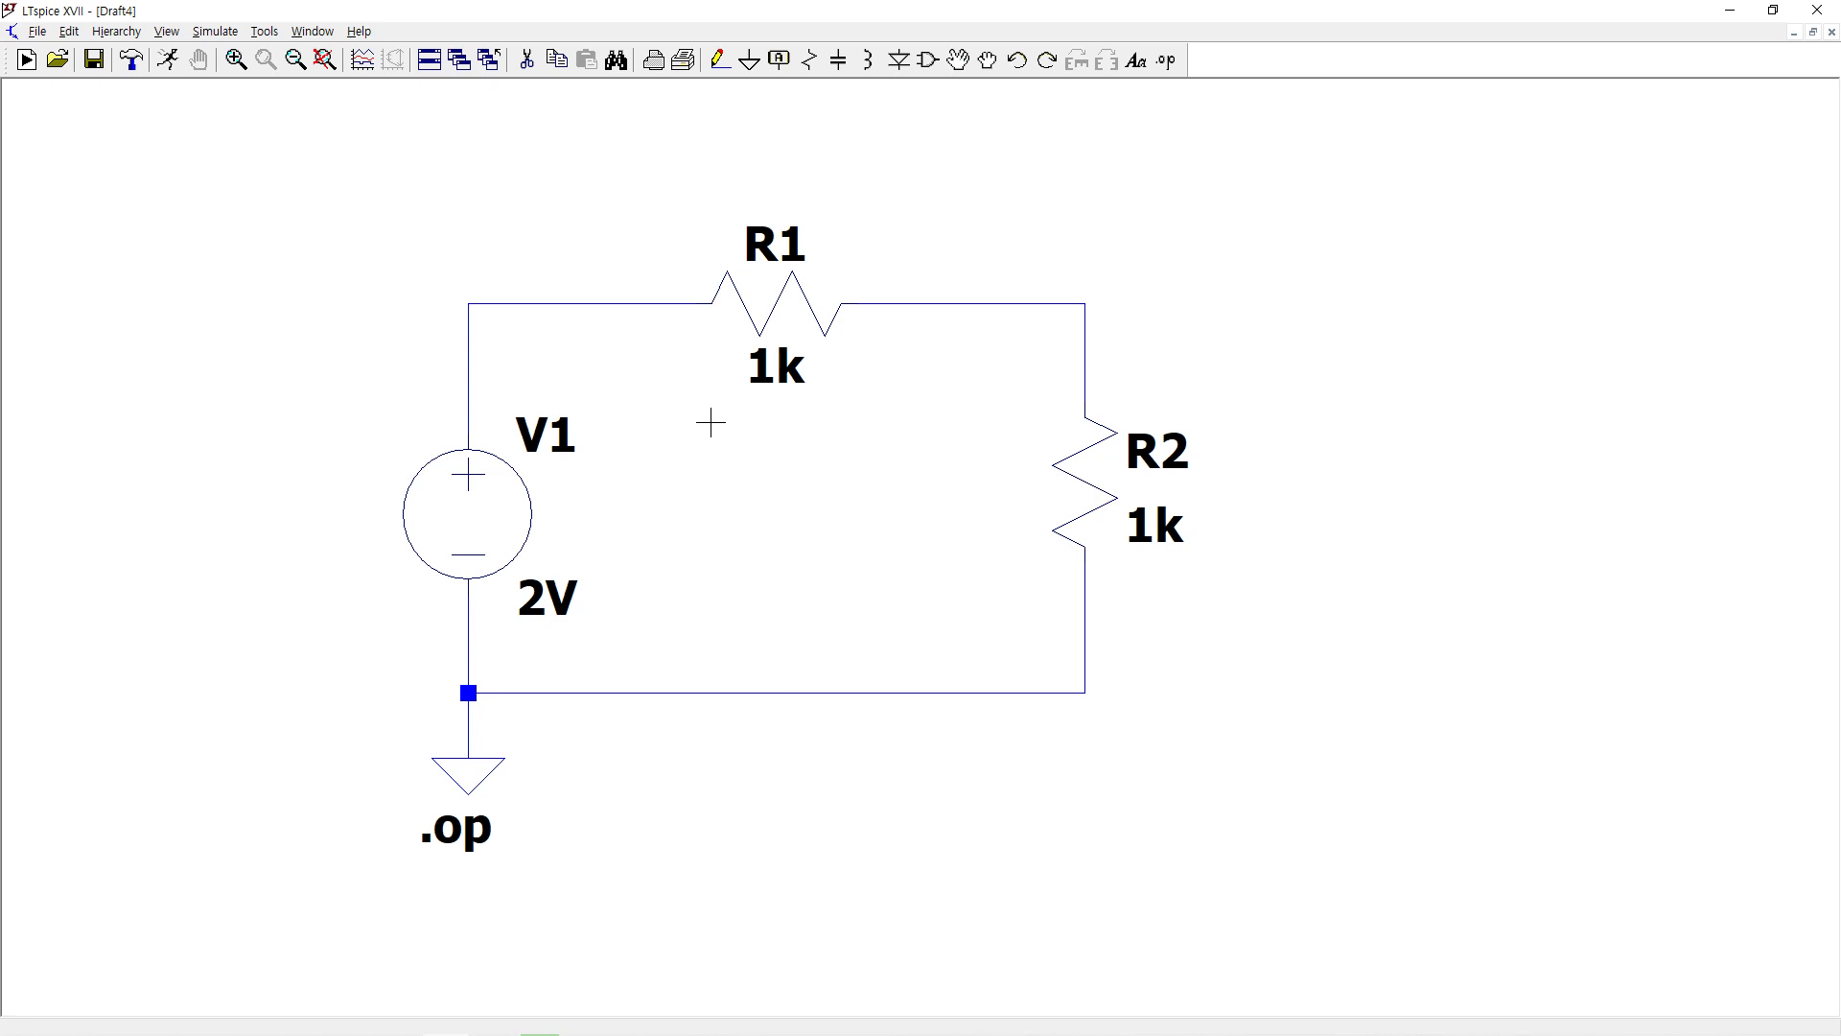
- Place net label a on the wire between V1 and R1 and on the wire between R1 and R2
click(775, 65)
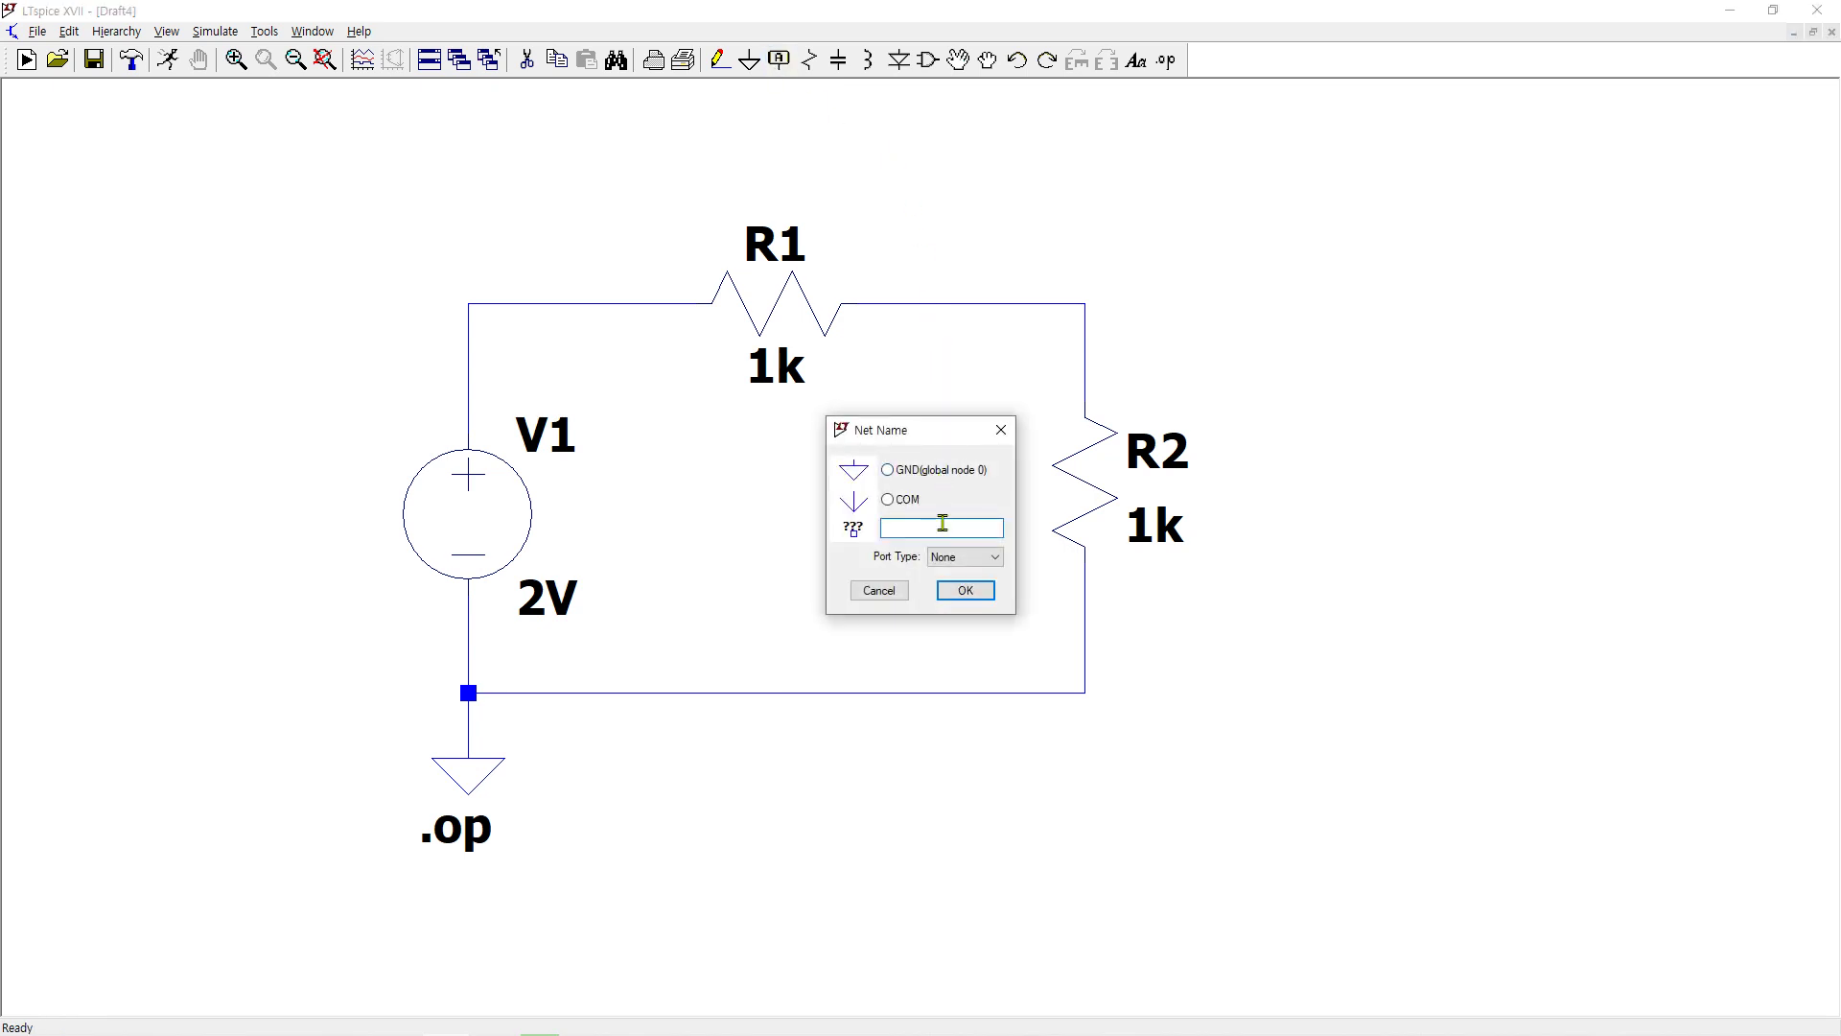
text(a)
key(Return)
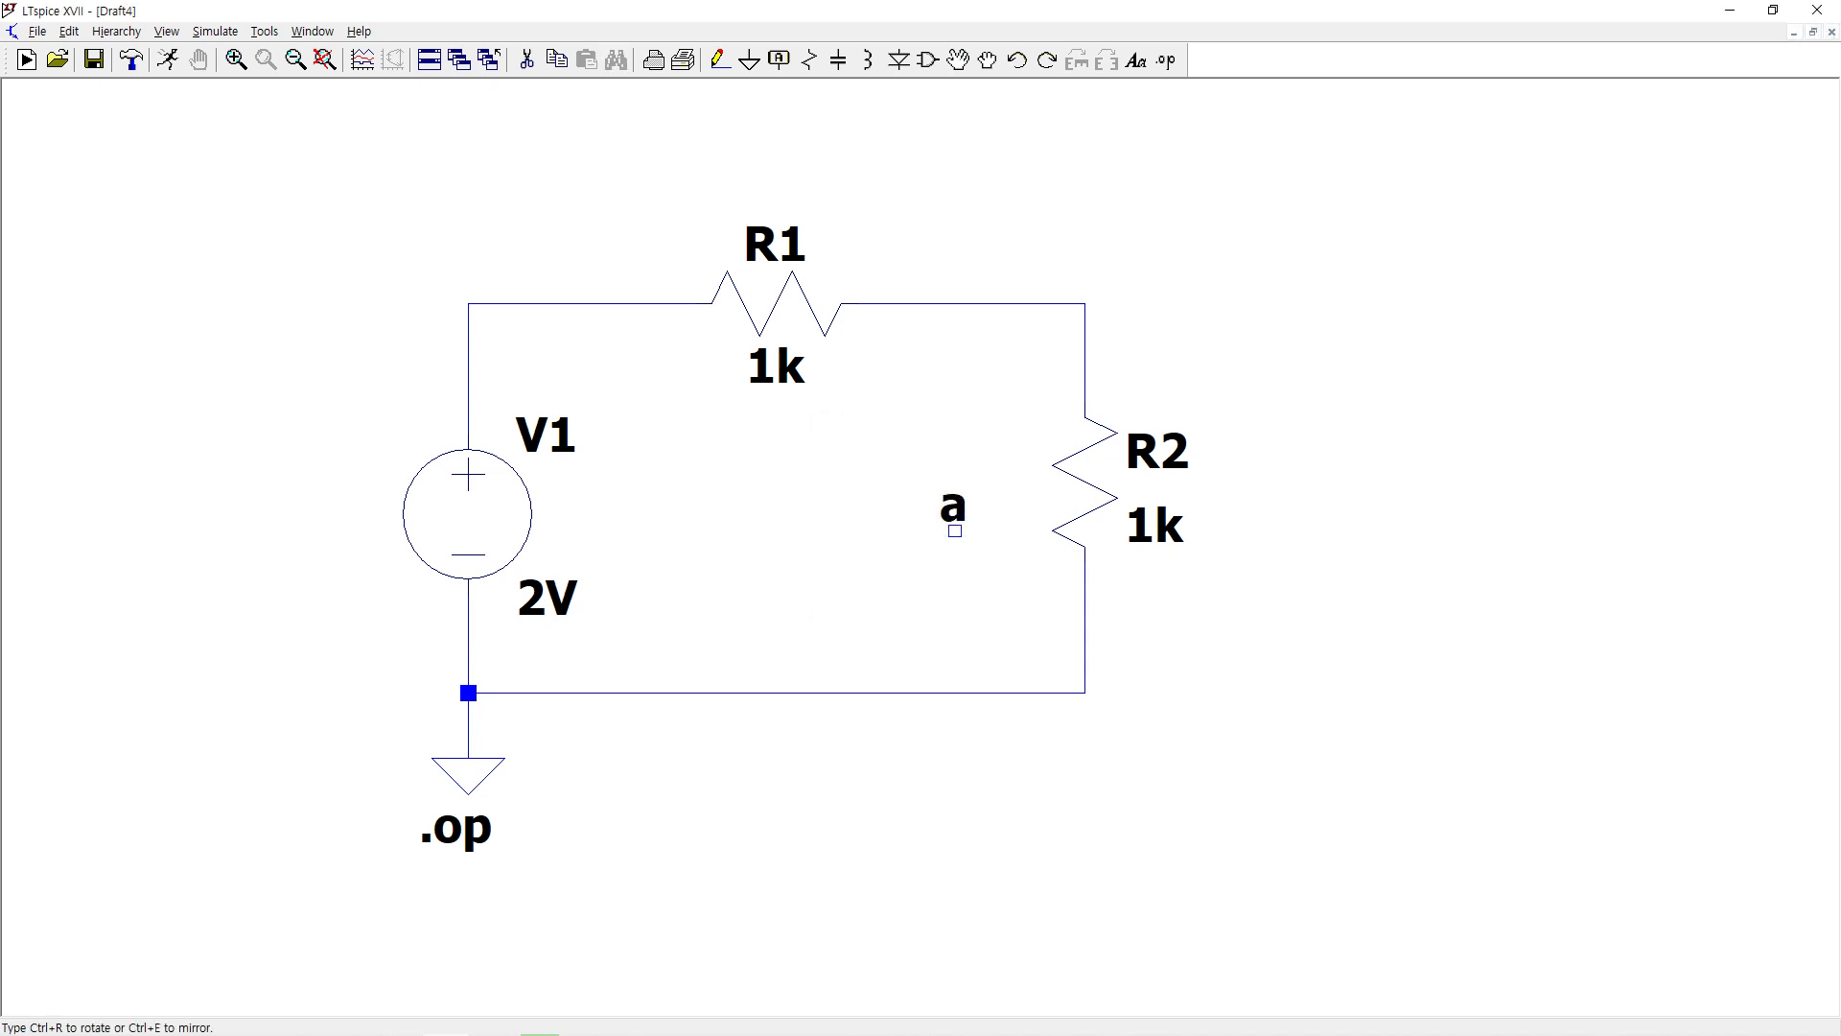
click(500, 303)
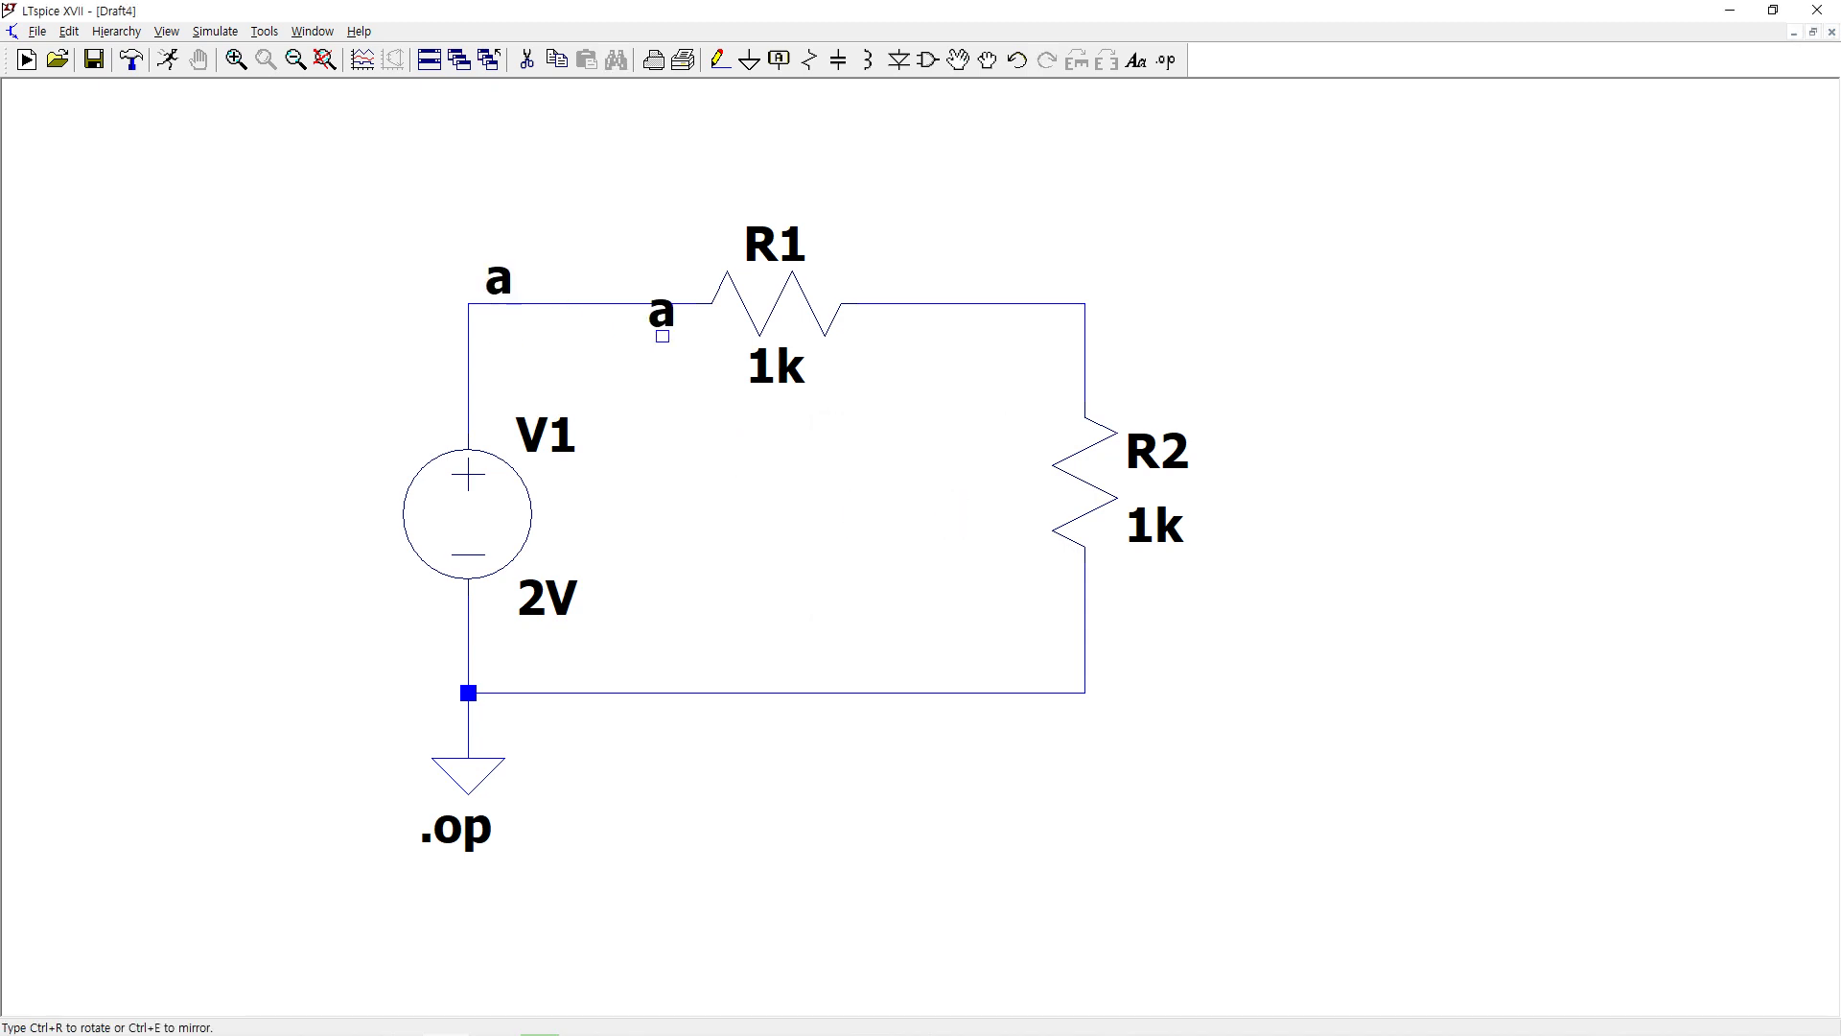
click(1018, 303)
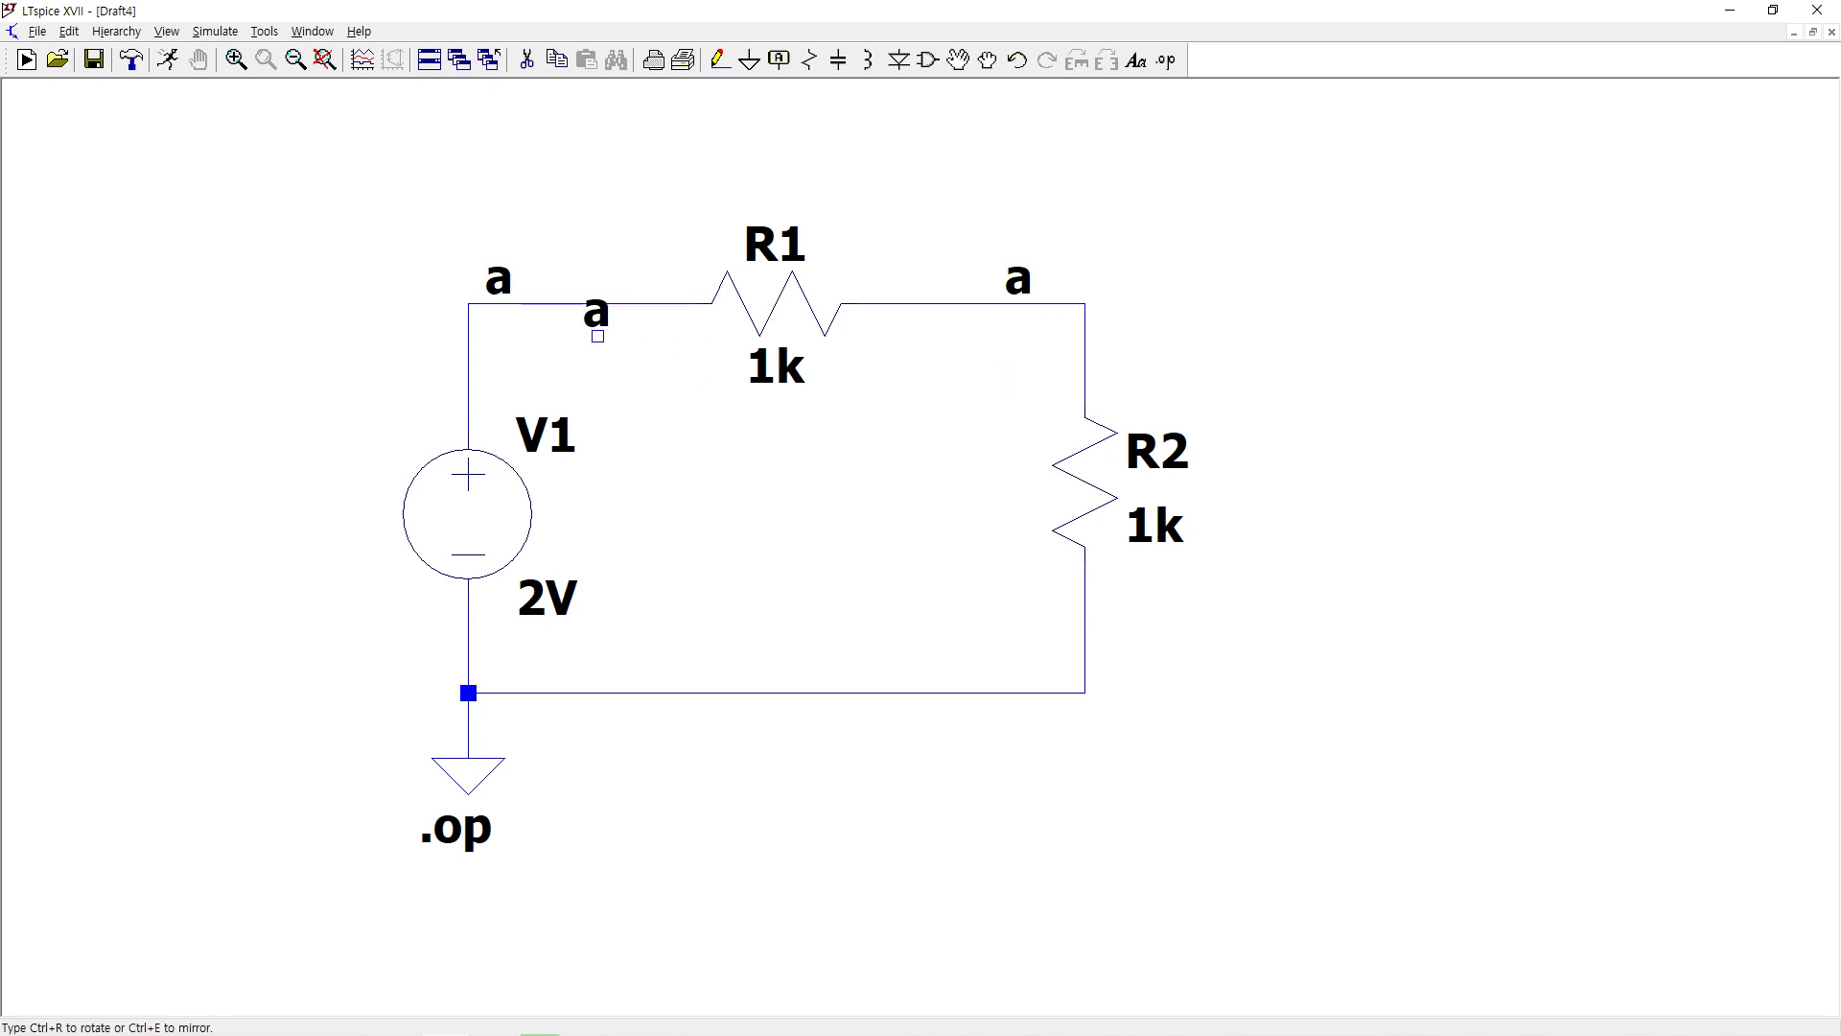
key(Escape)
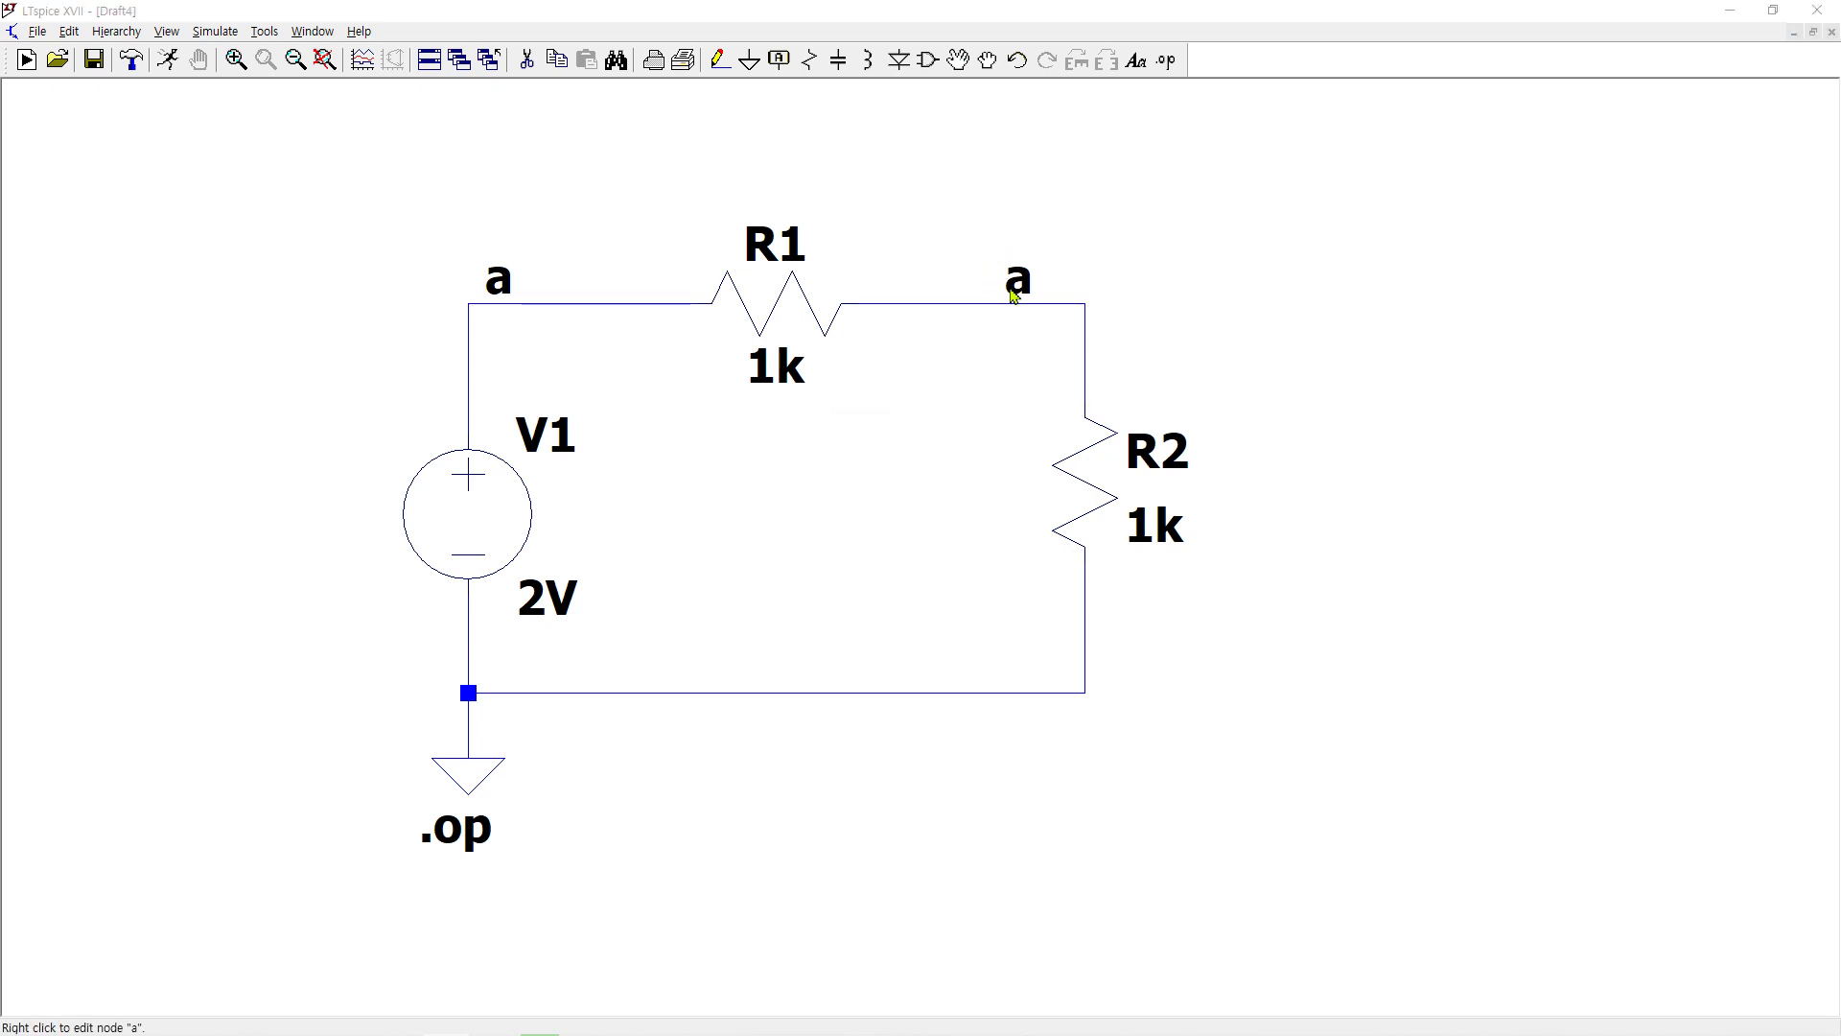
- Rename the net label between R1 and R2 to b
right_click(1013, 295)
text(b)
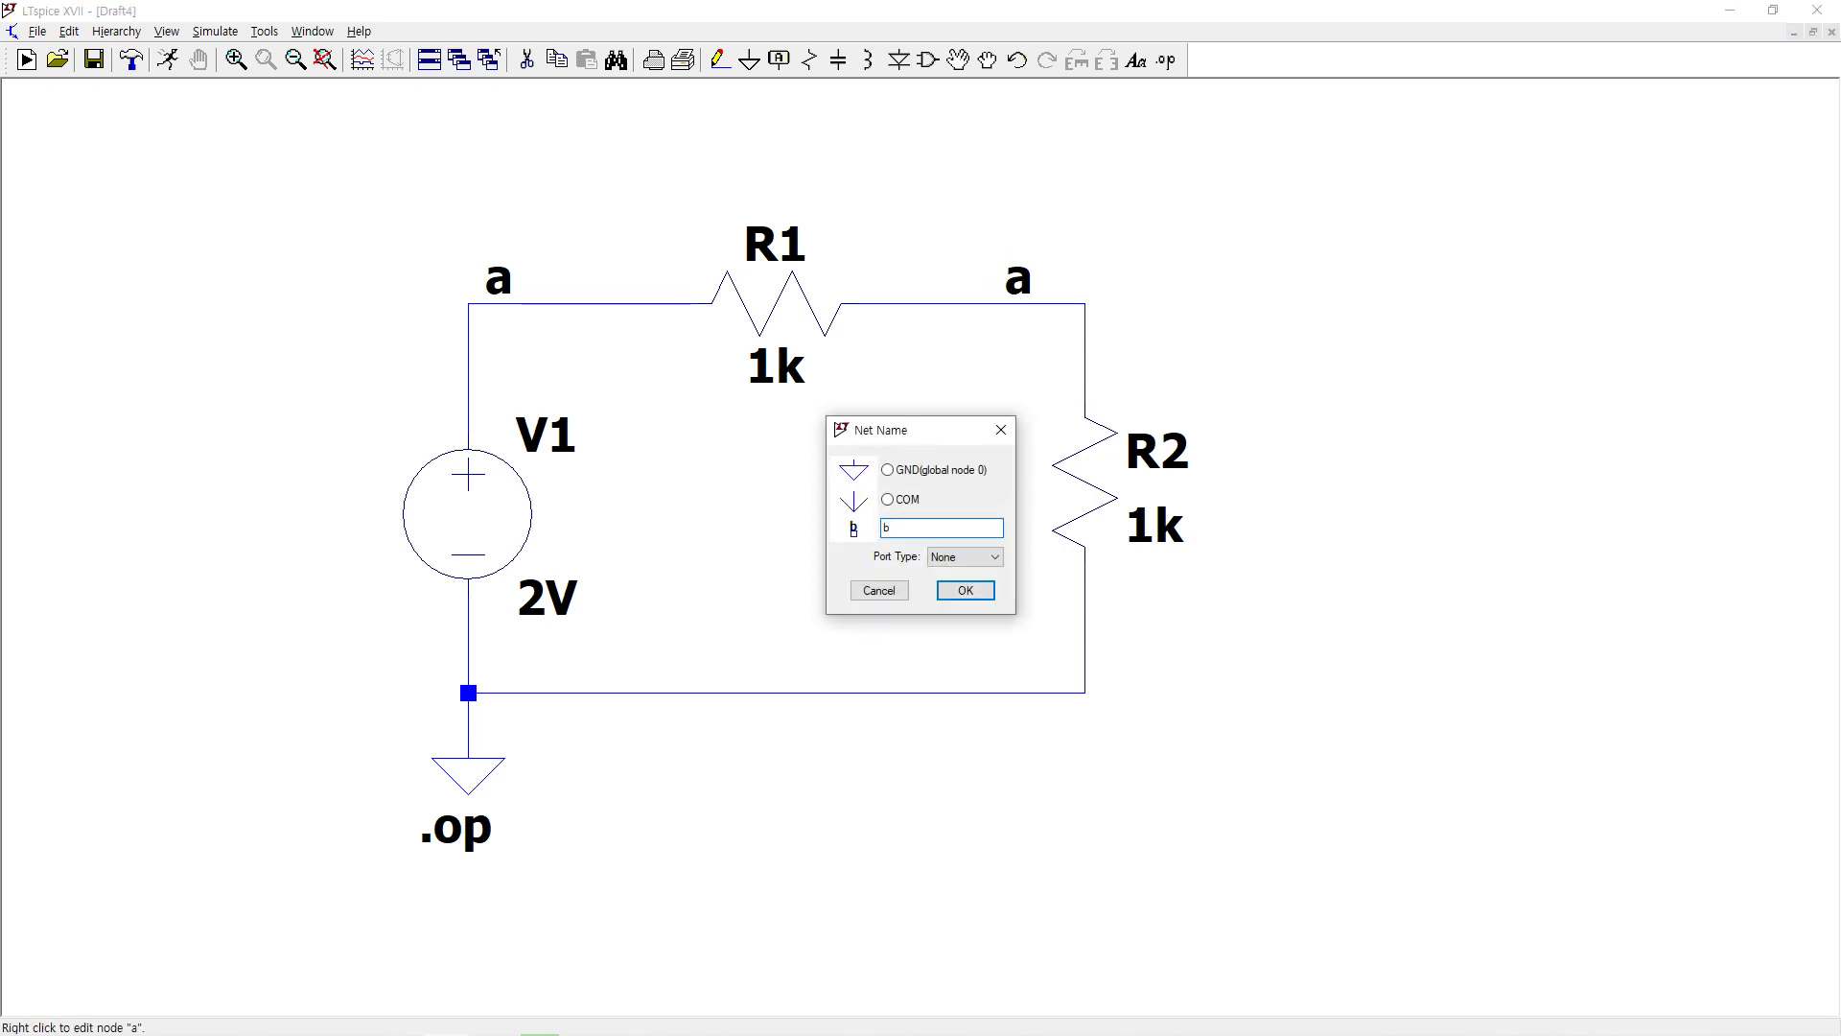
key(Return)
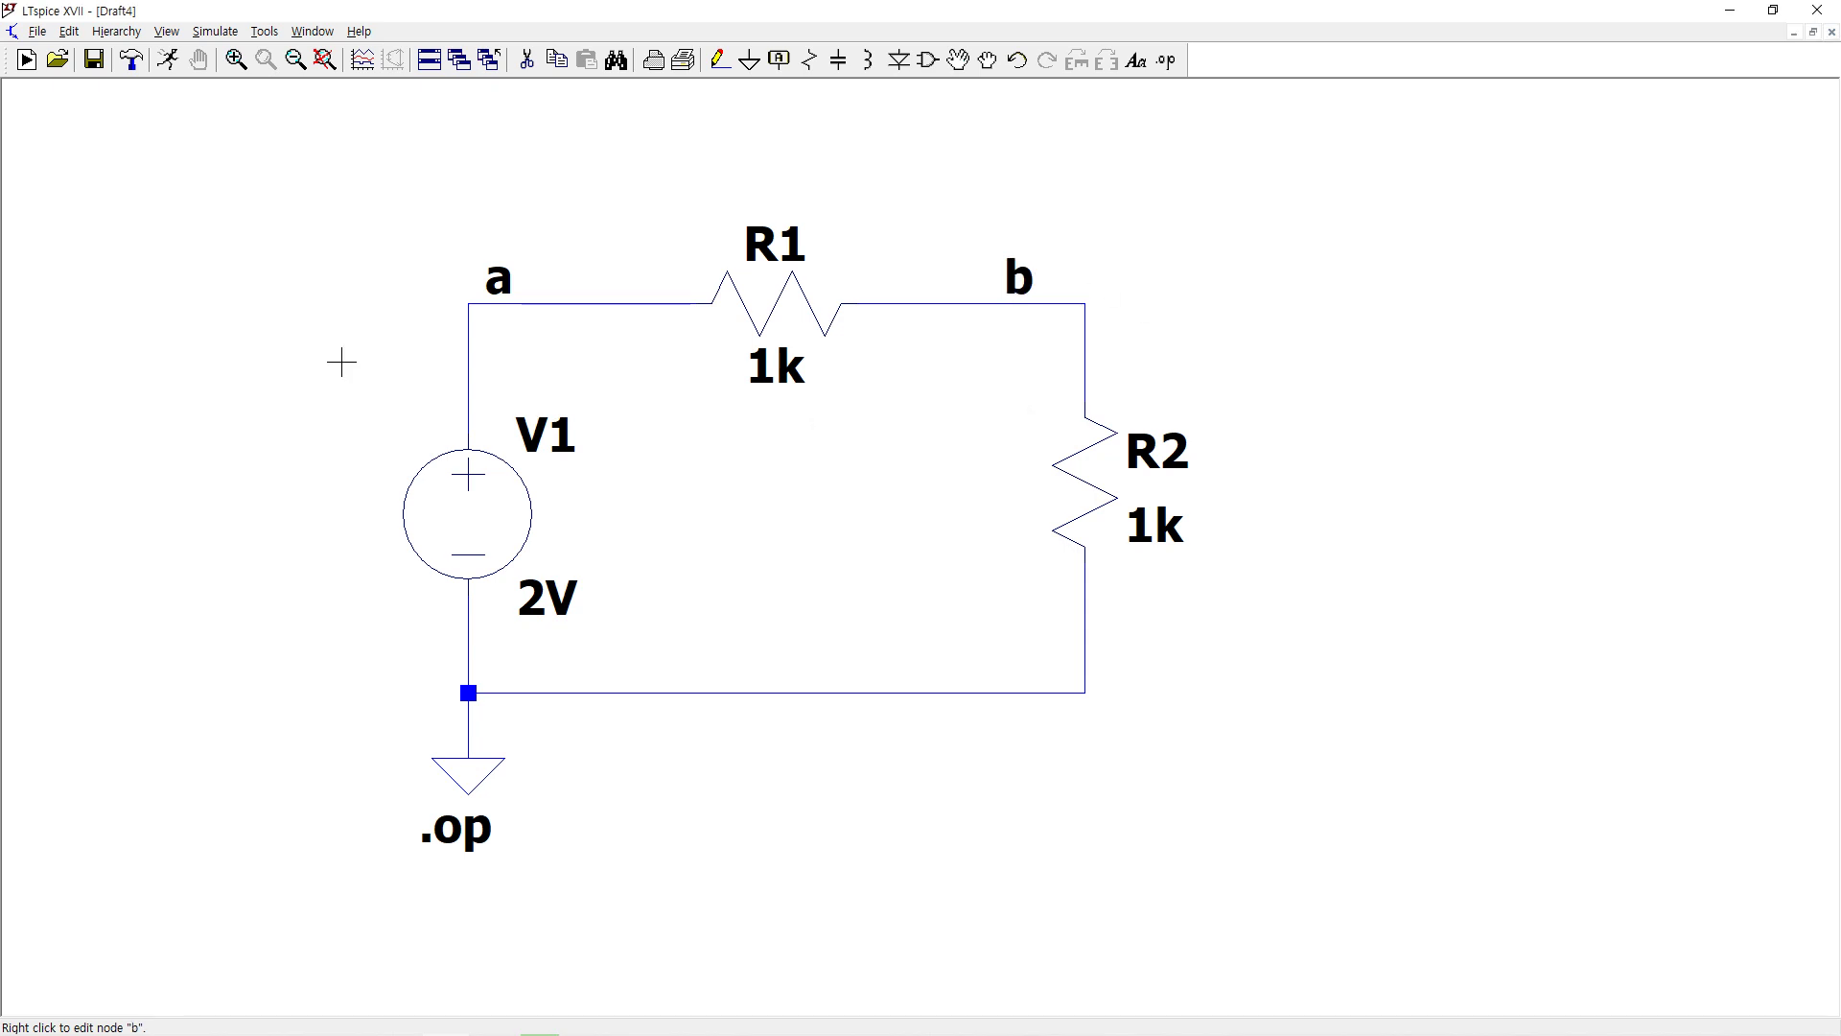
- Rerun the operating point simulation, highlight the V(a) and V(b) results, and close the results
drag(874, 225, 617, 239)
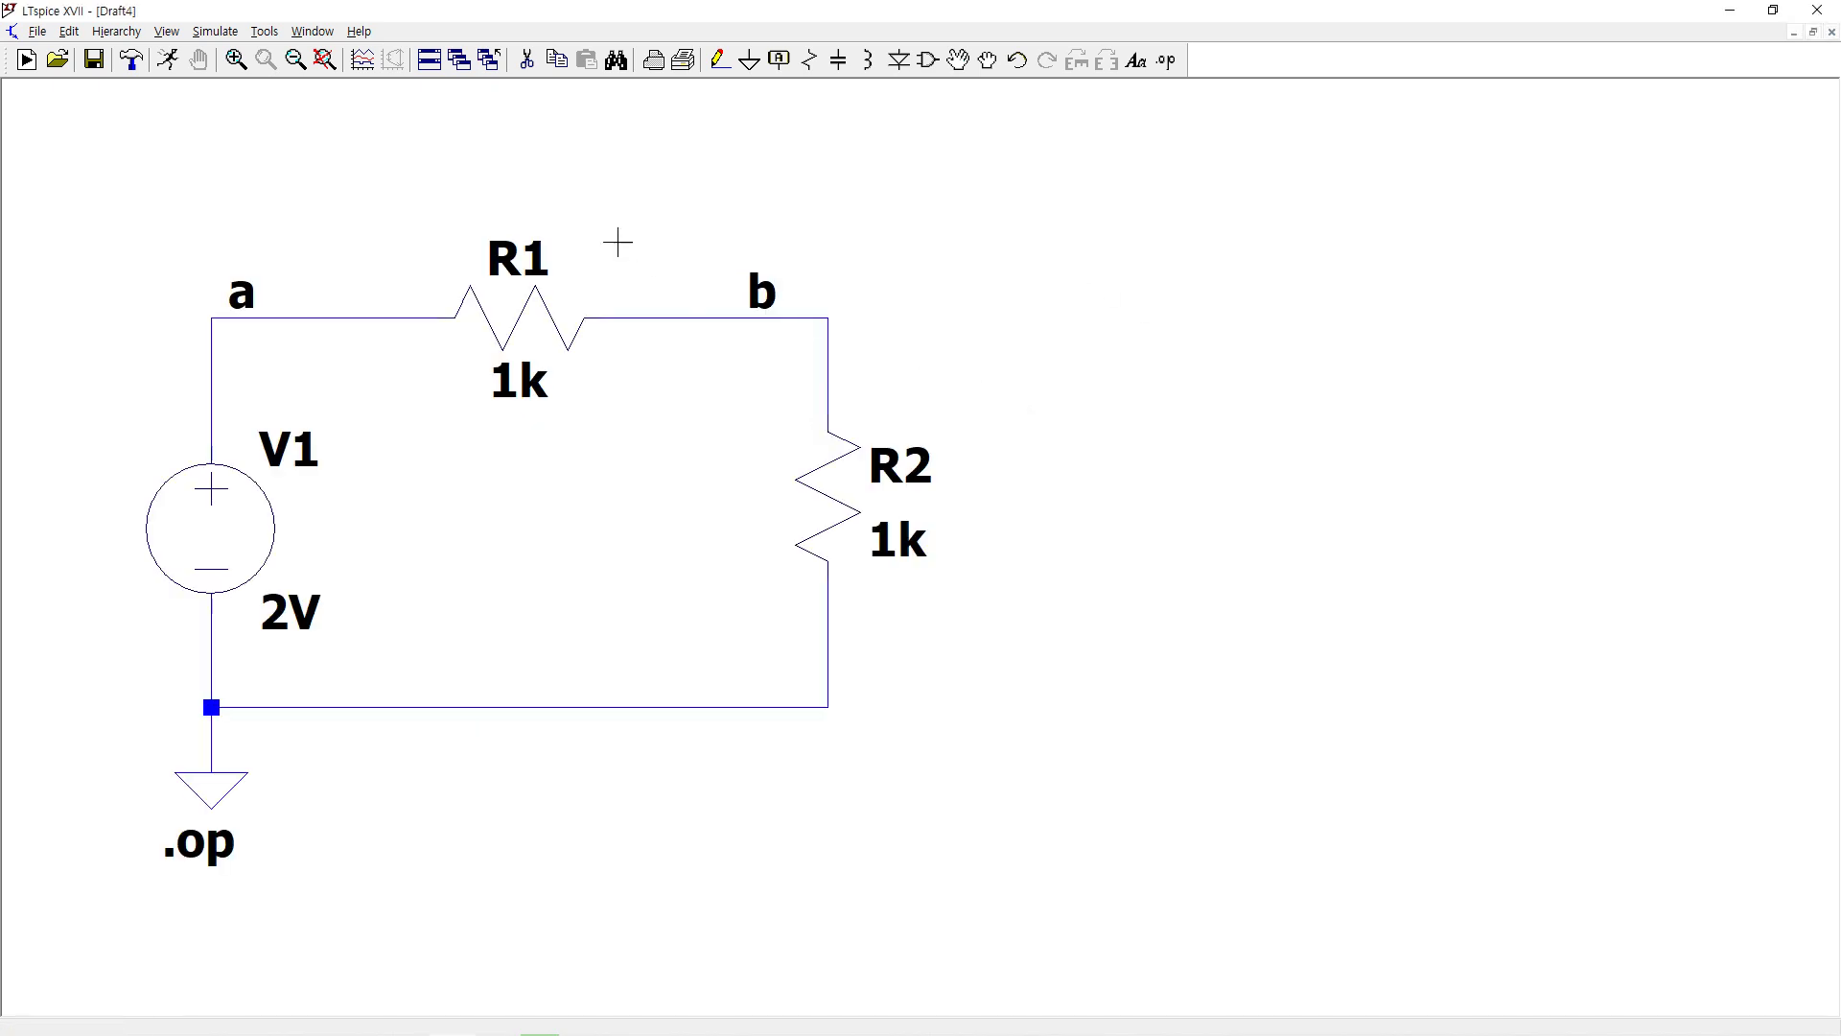
click(169, 64)
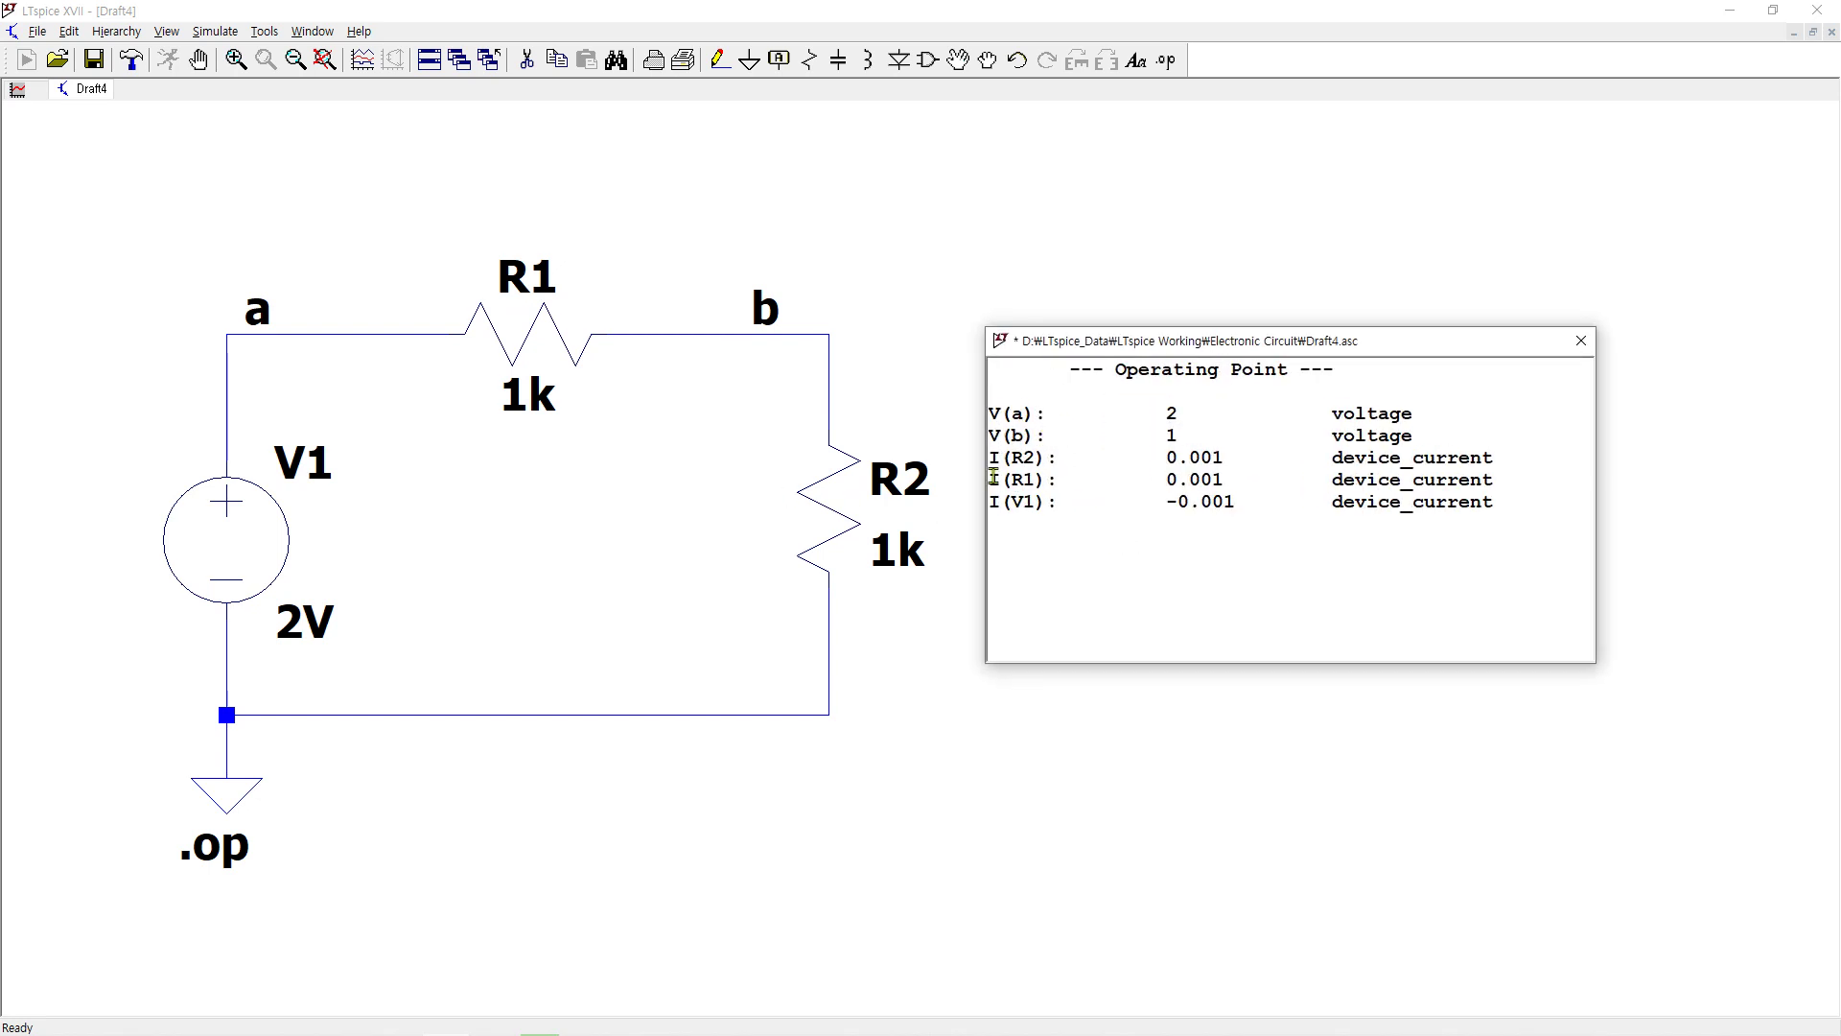
drag(990, 413, 1438, 439)
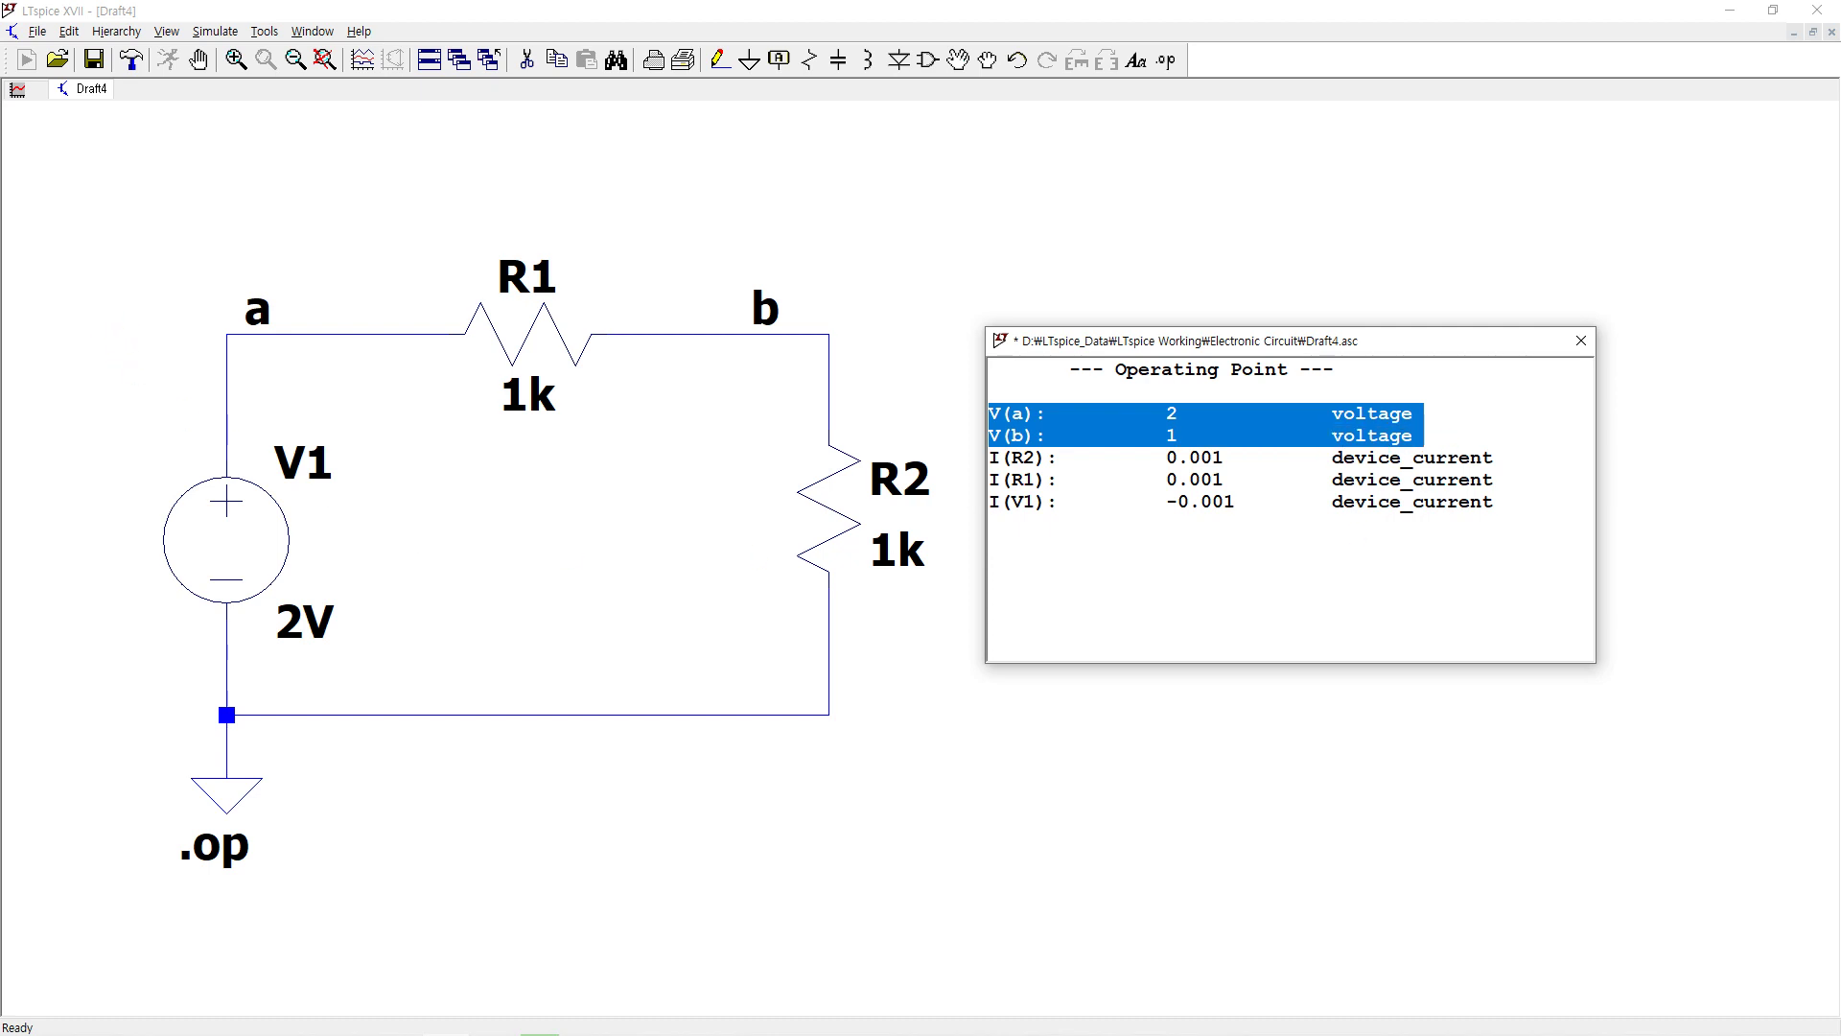
key(Escape)
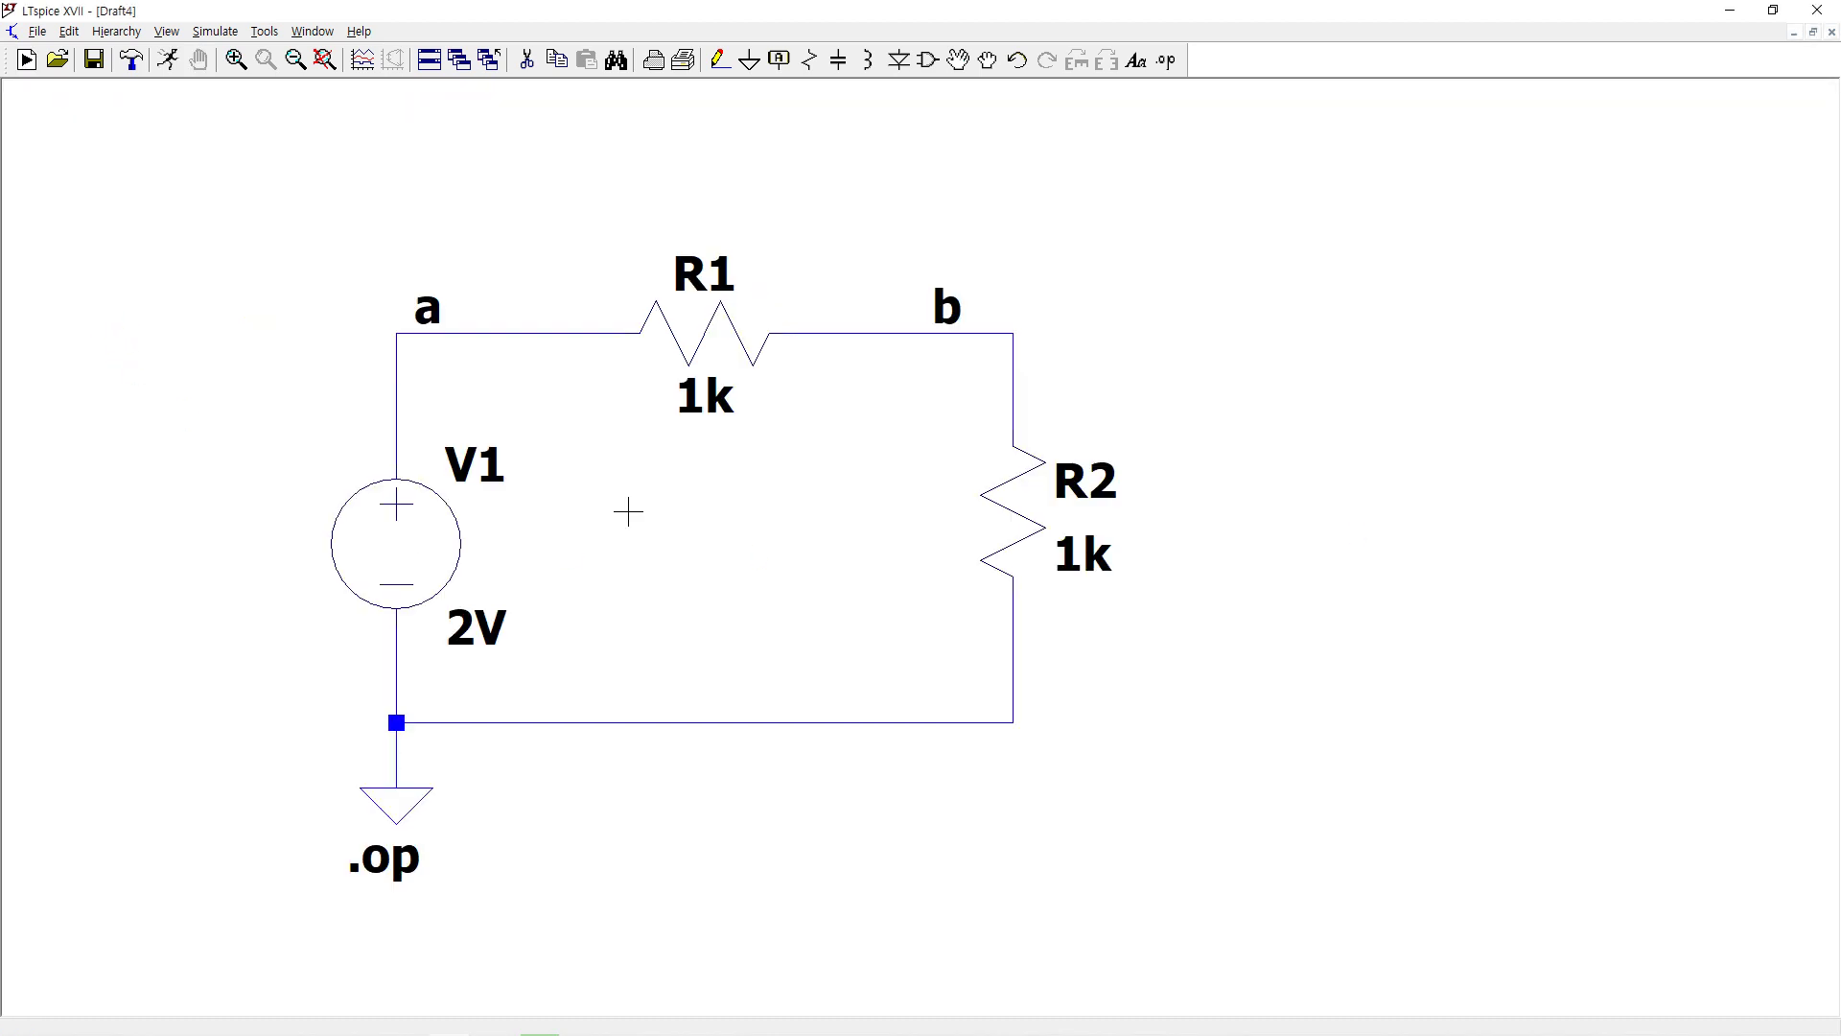
- Place an .op data label on net a between V1 and R1
mouse_move(499, 333)
right_click(513, 333)
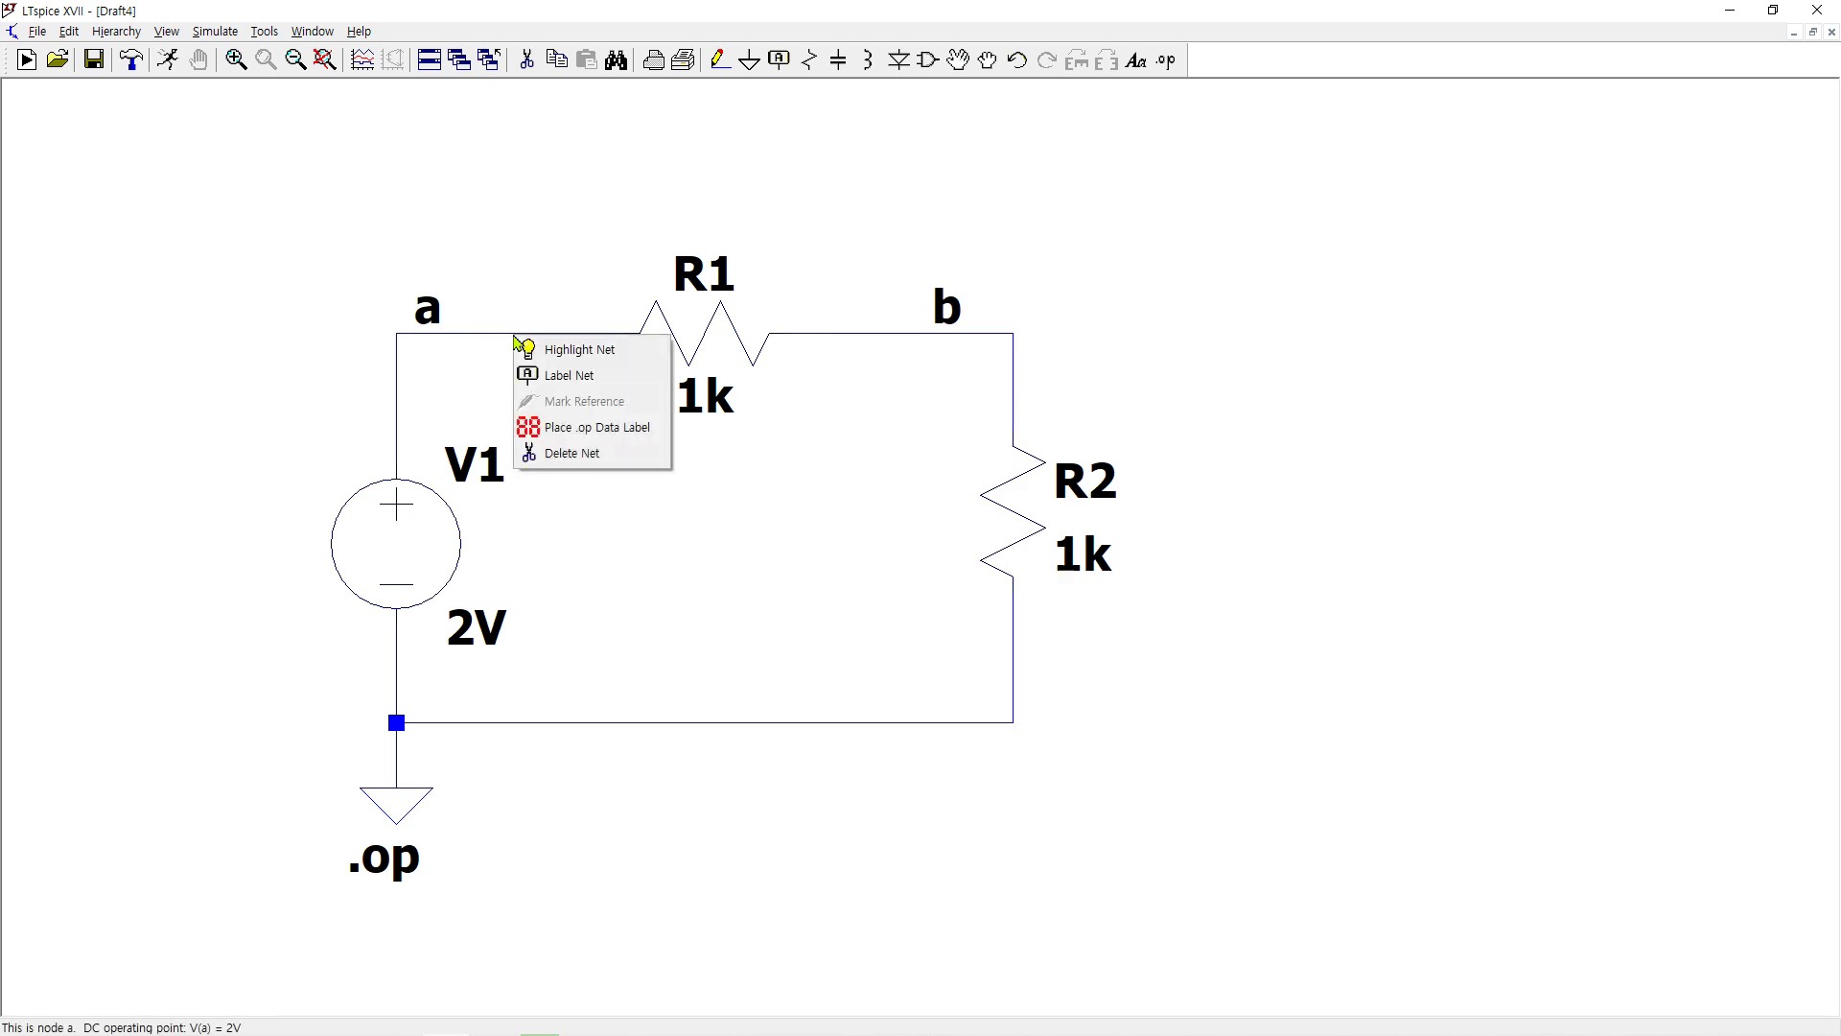
click(619, 441)
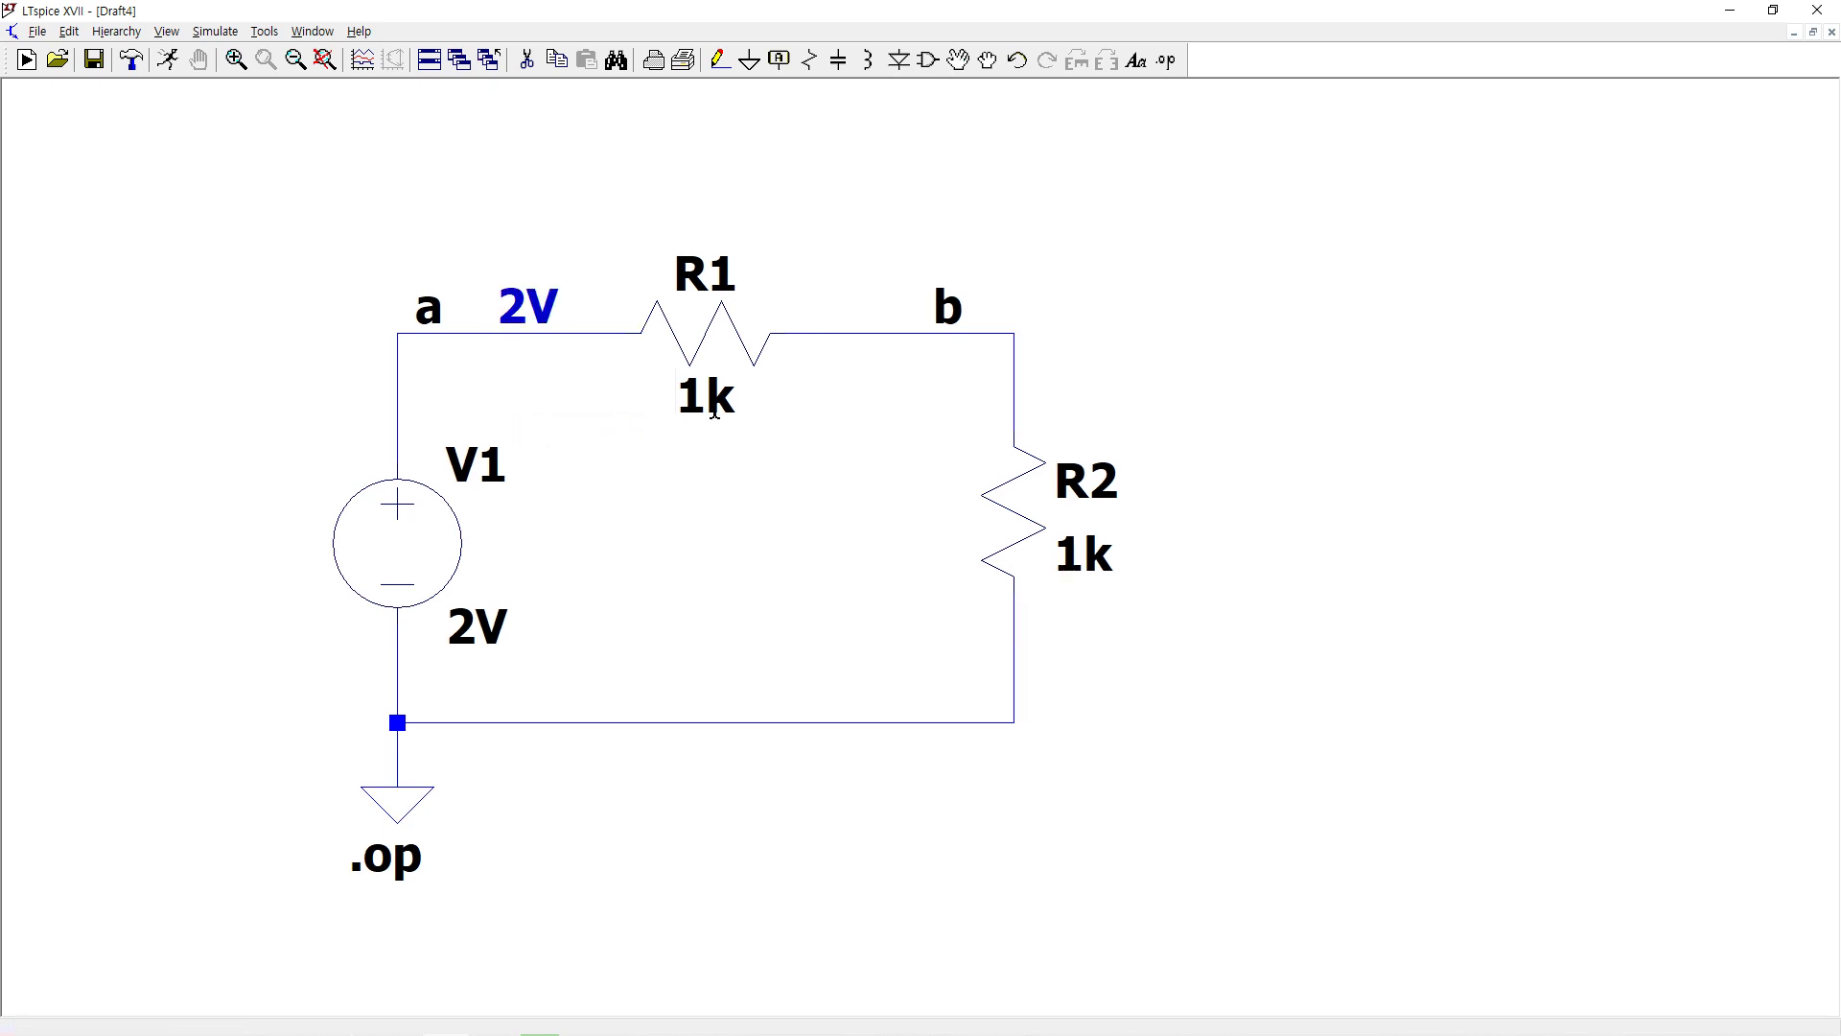
- Place .op data labels on net b between R1 and R2 and on the ground wire between V1 and R2
right_click(887, 333)
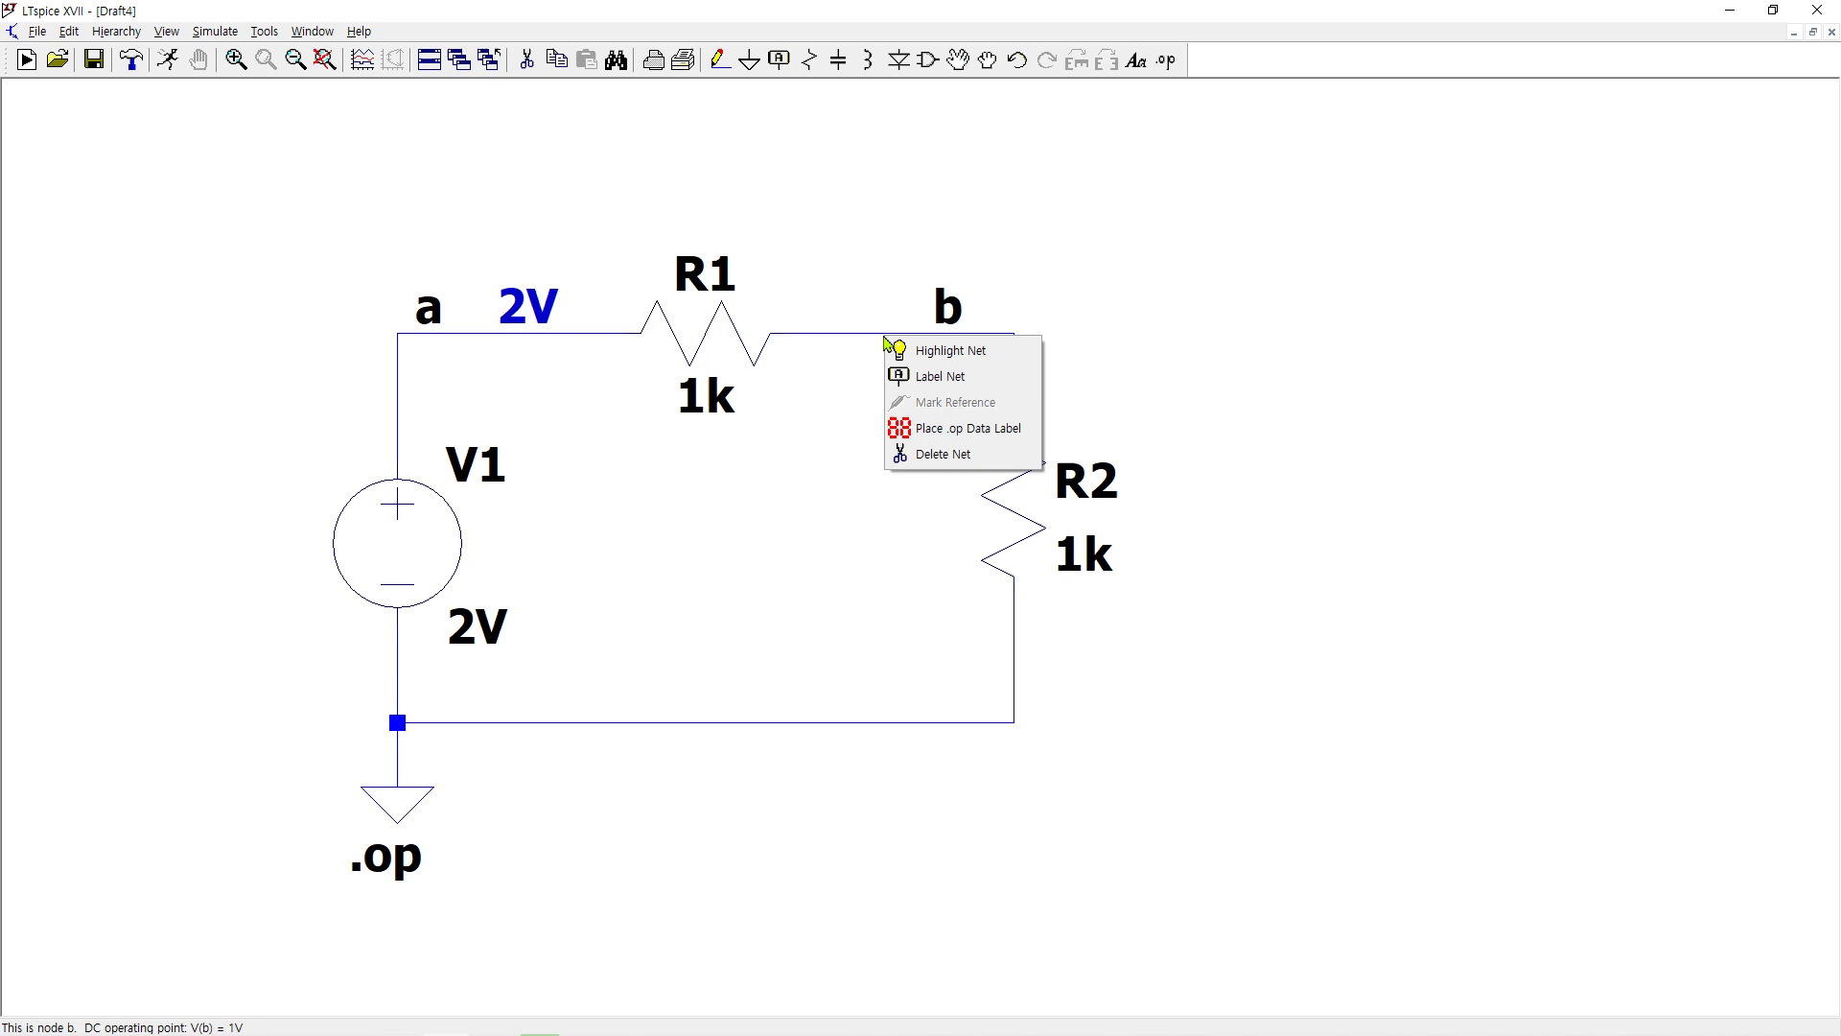
click(939, 422)
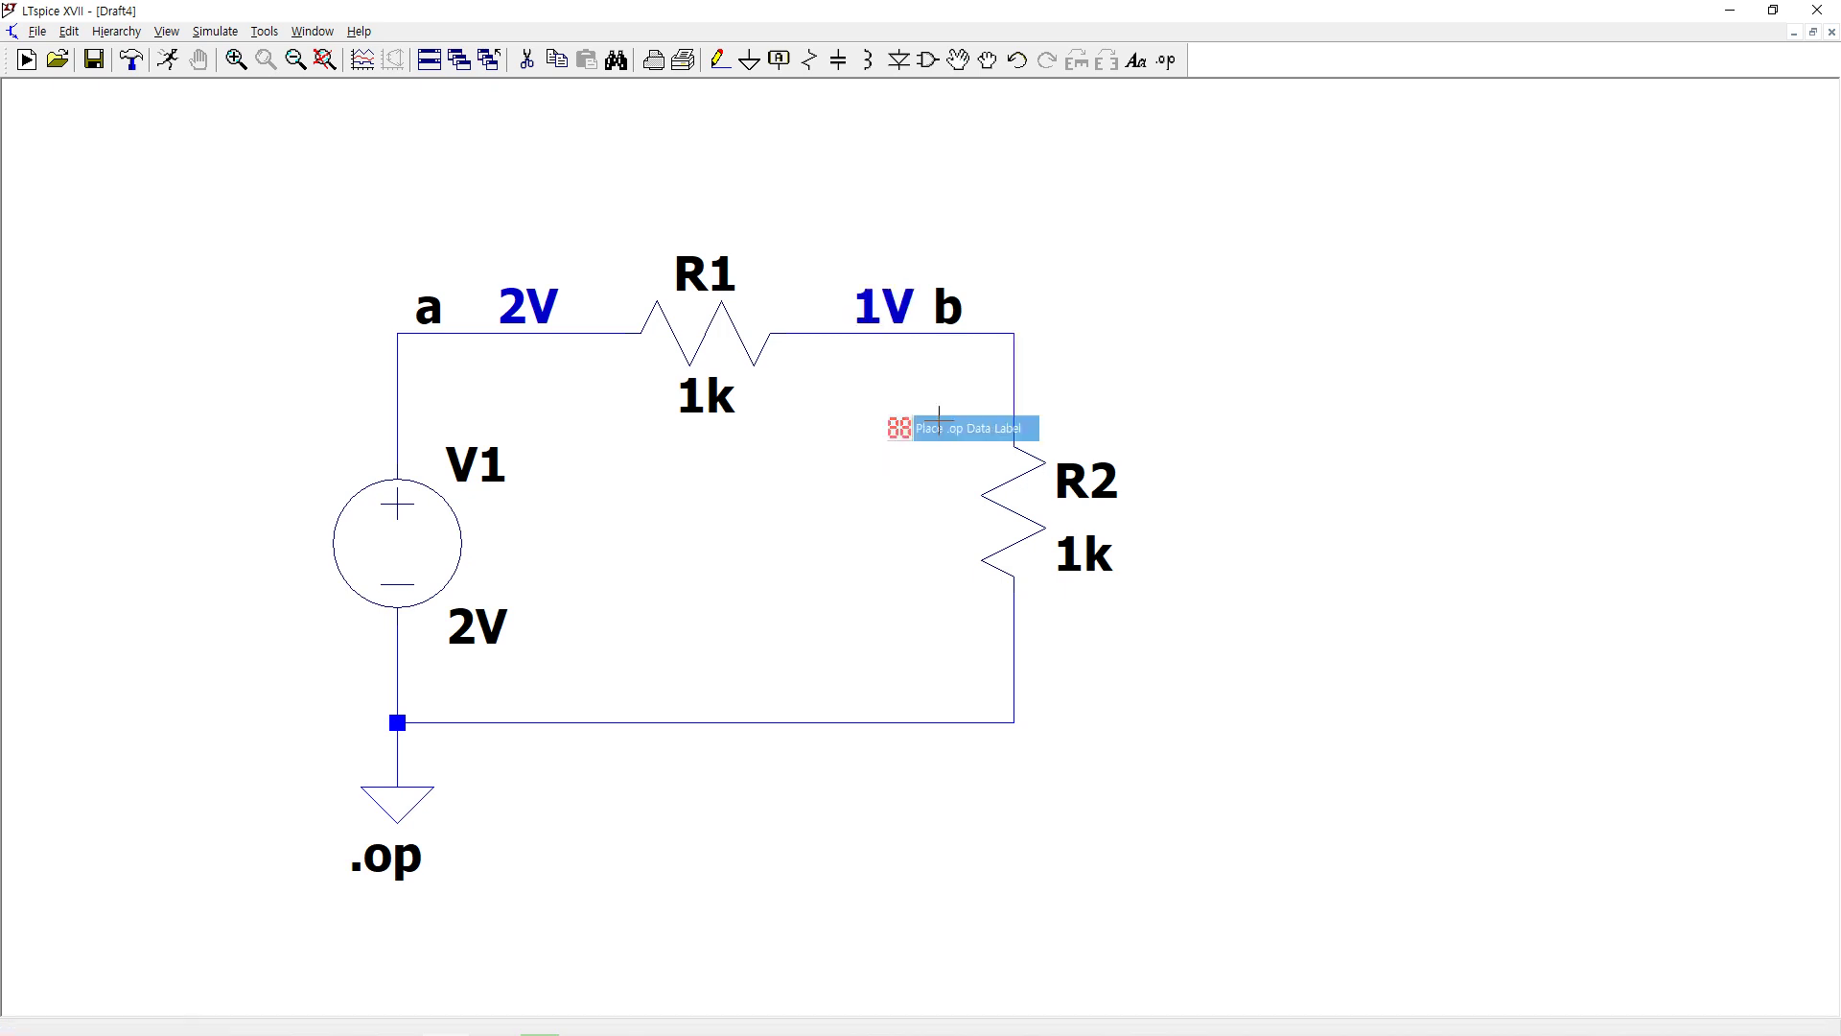
right_click(568, 723)
click(627, 815)
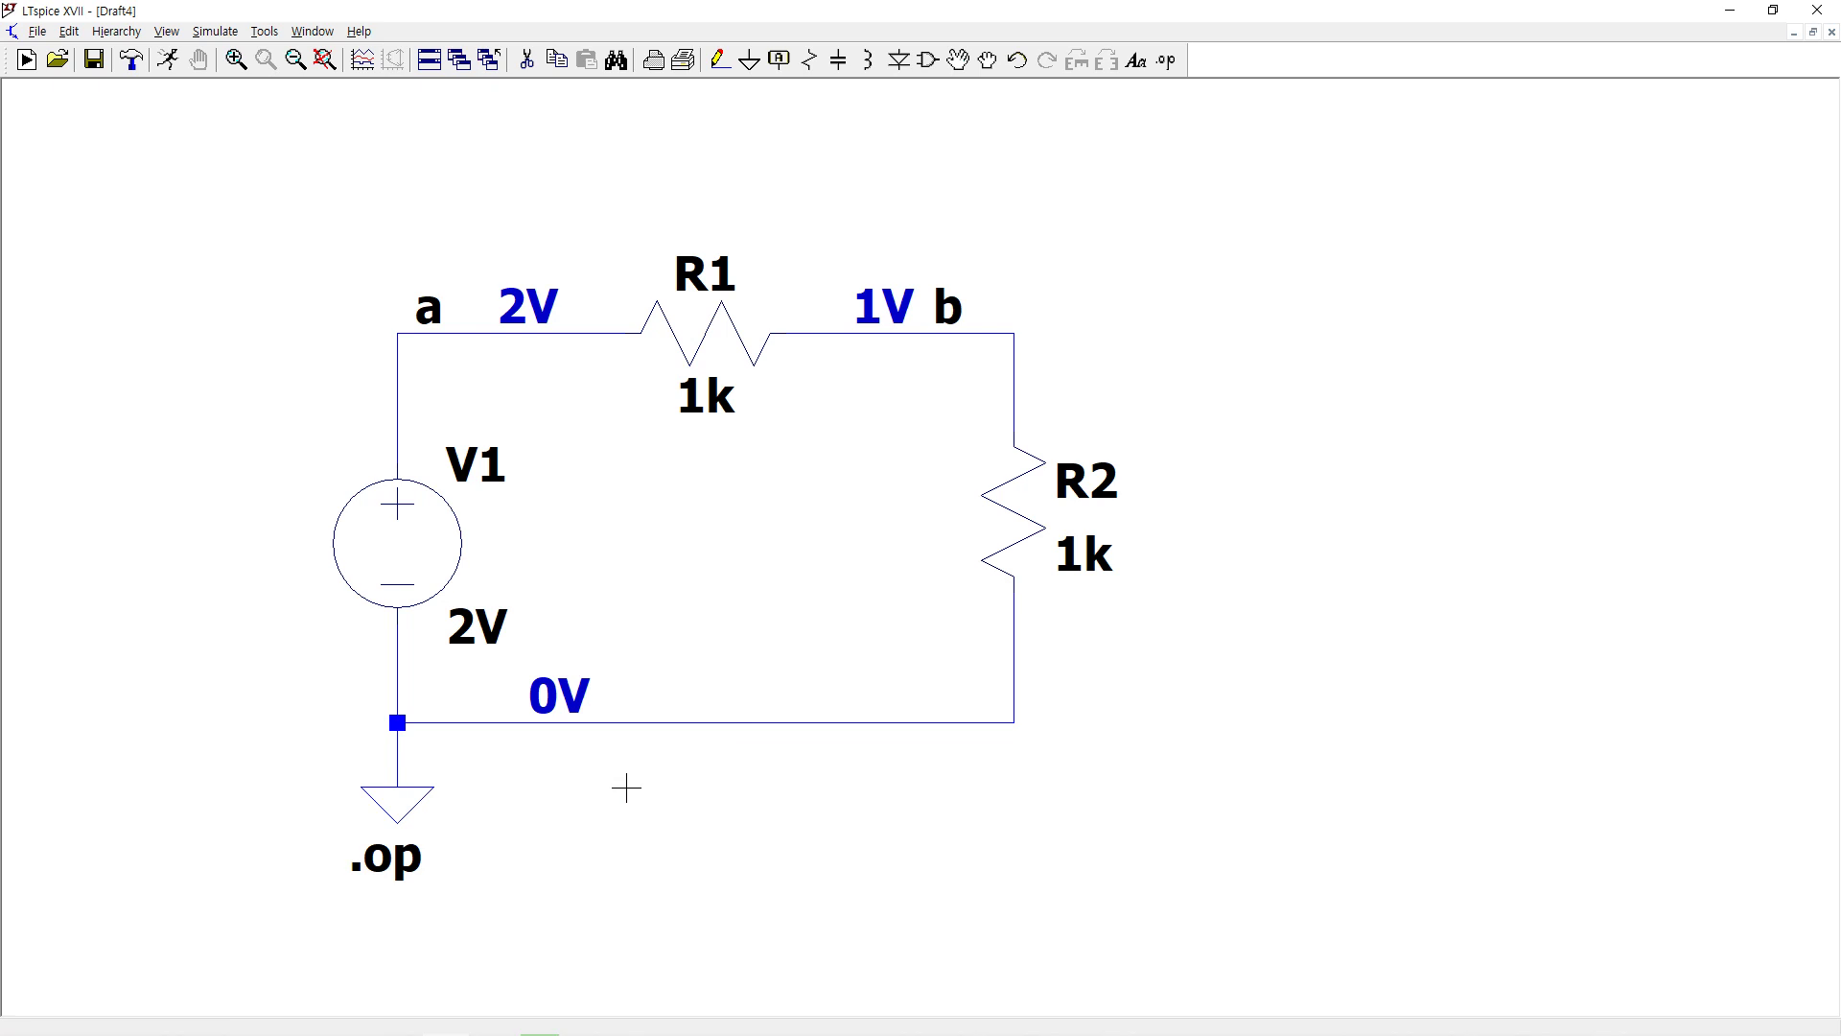
- Rerun the operating point simulation, enlarge the results text to read the node voltages and device currents, and close the results
click(178, 65)
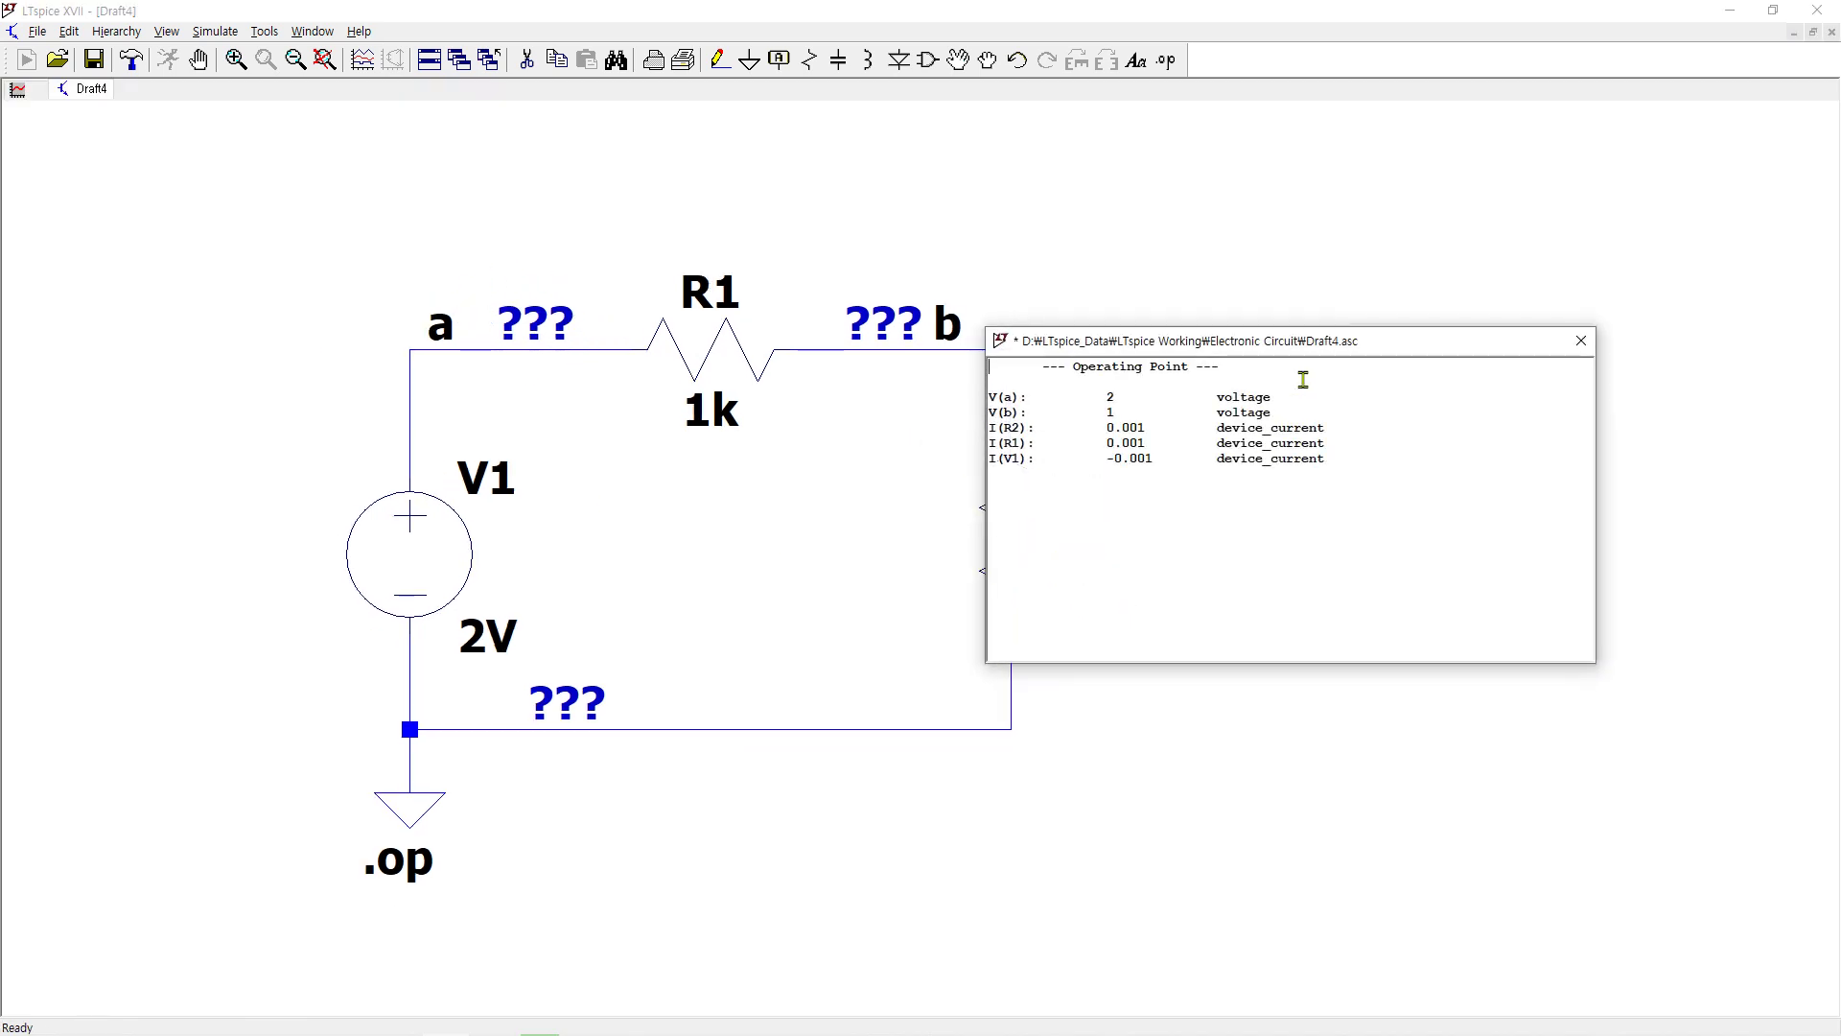
drag(1324, 340, 1338, 363)
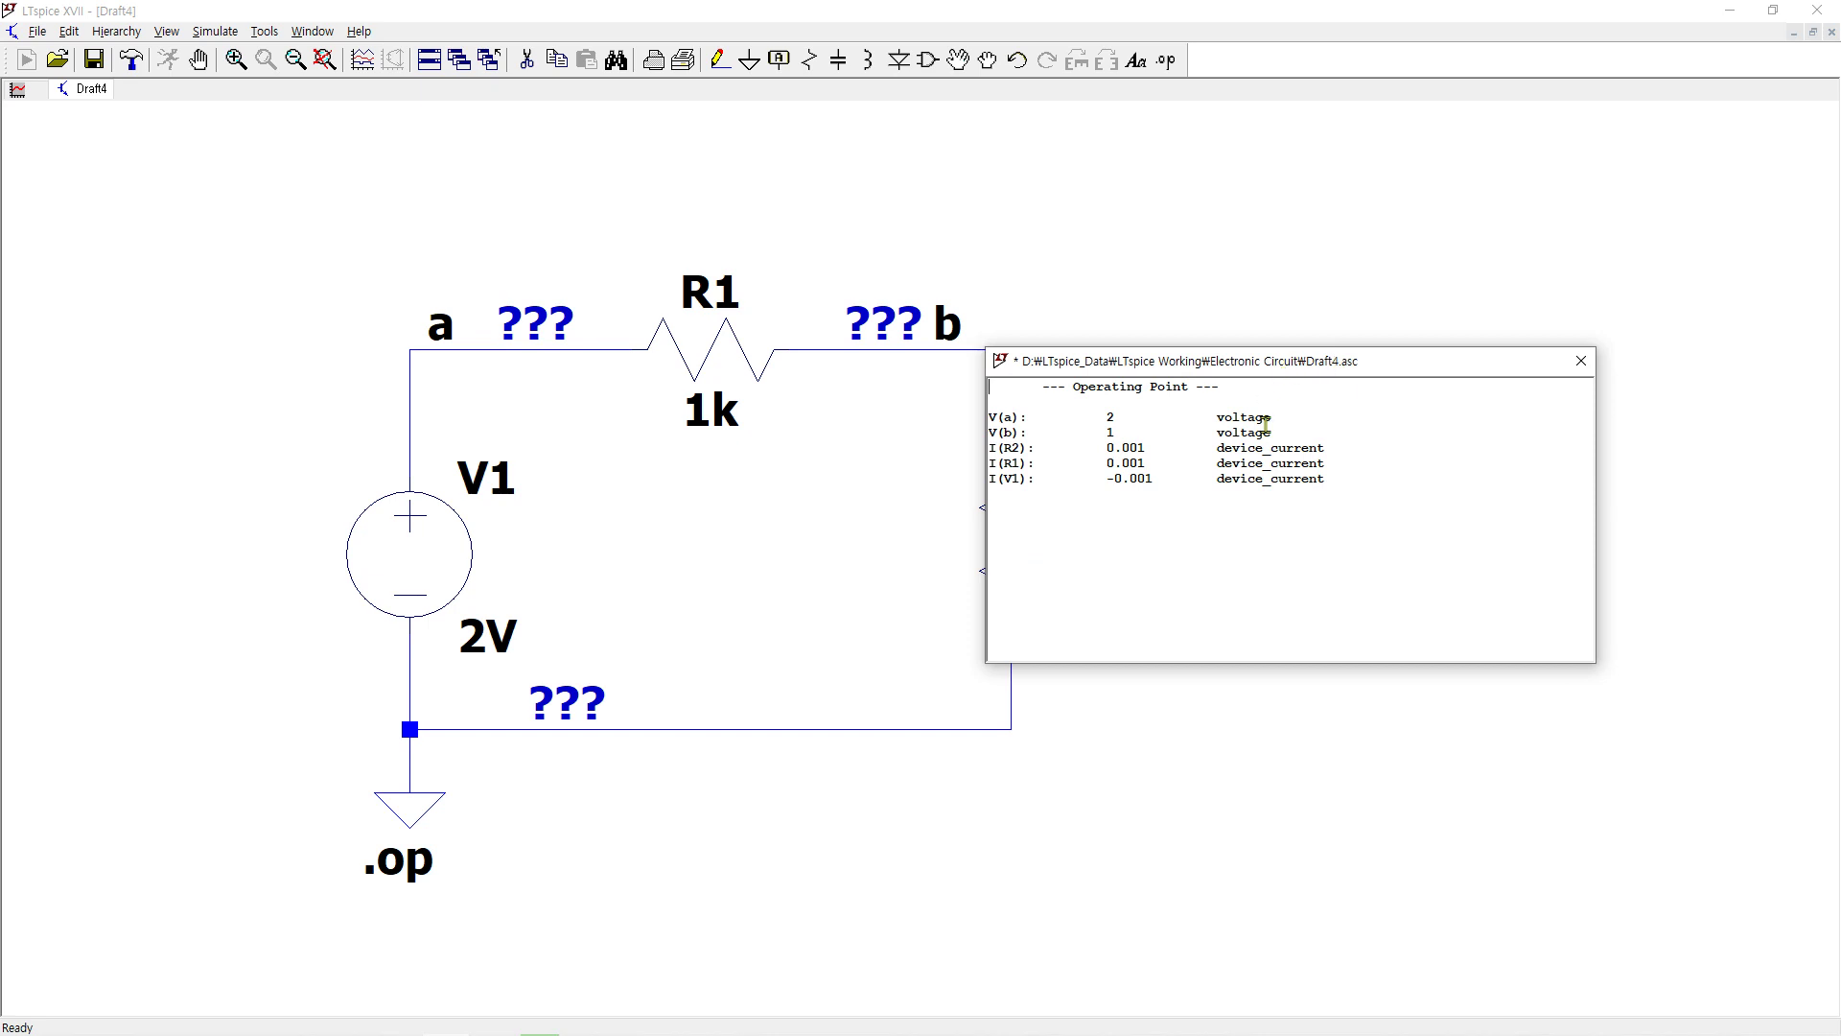
scroll(1342, 521, up, 1)
scroll(1342, 521, up, 2)
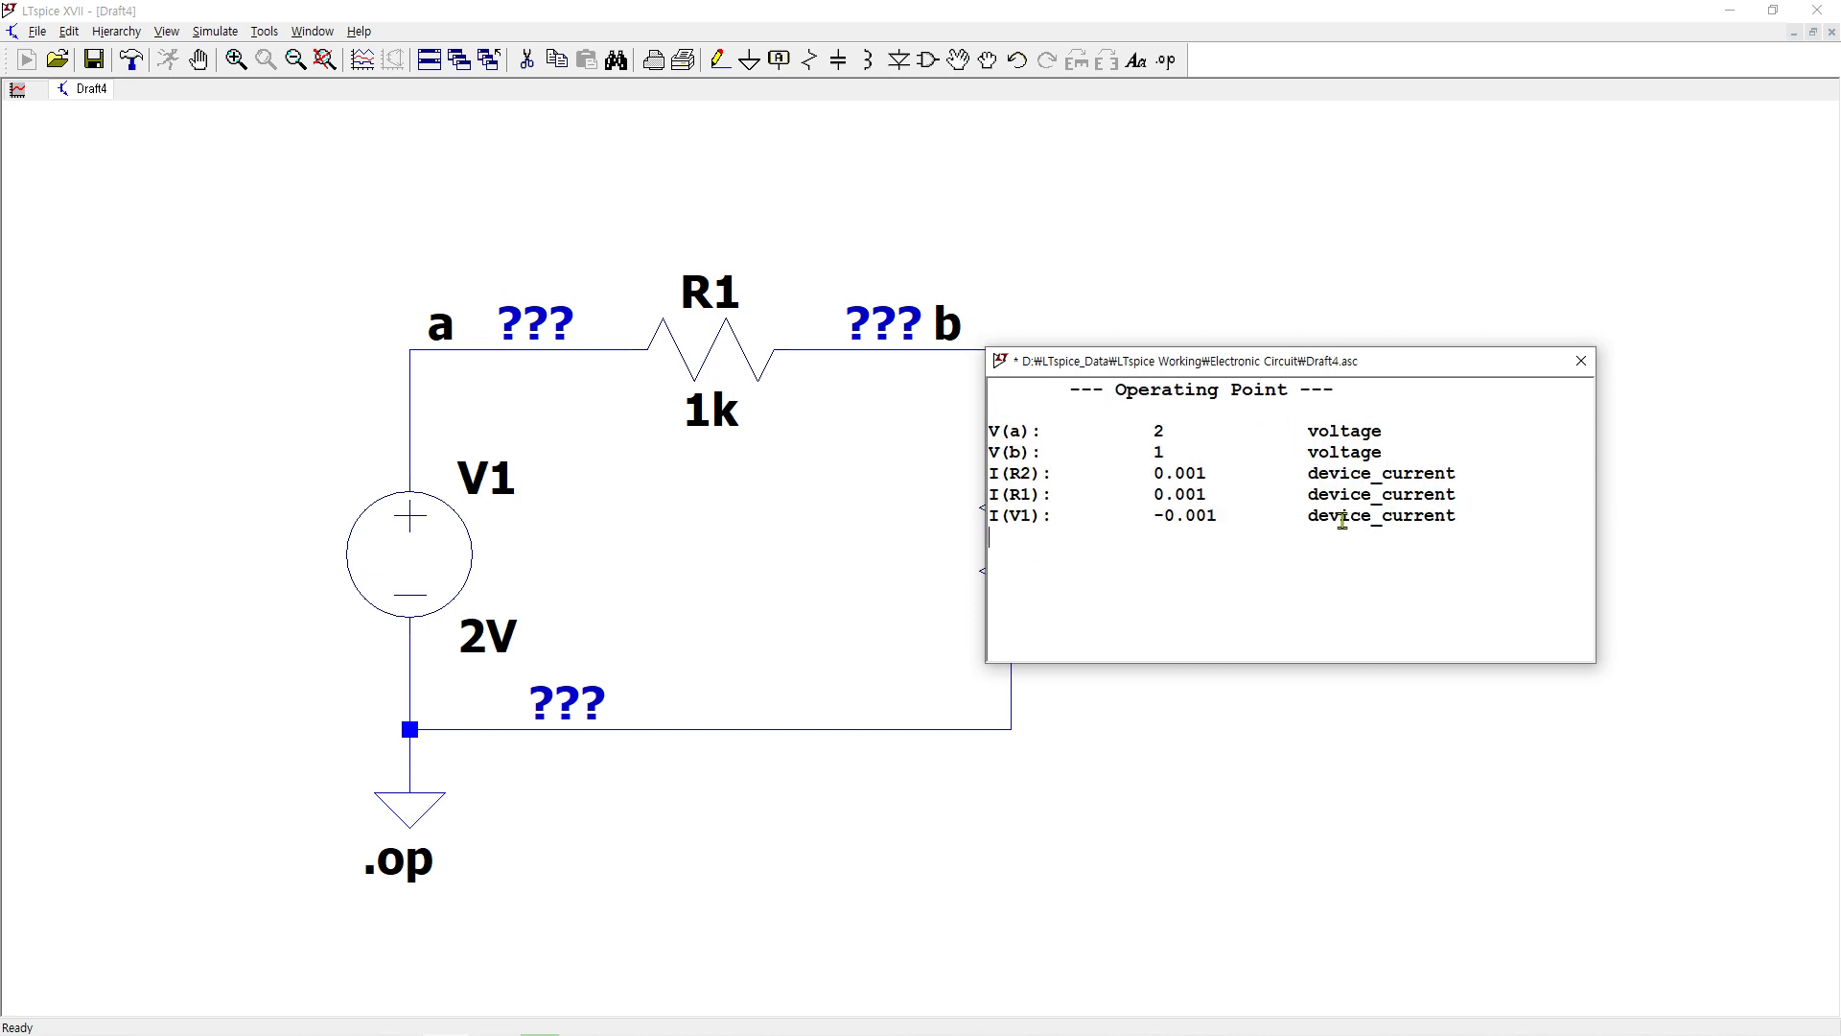
click(1582, 362)
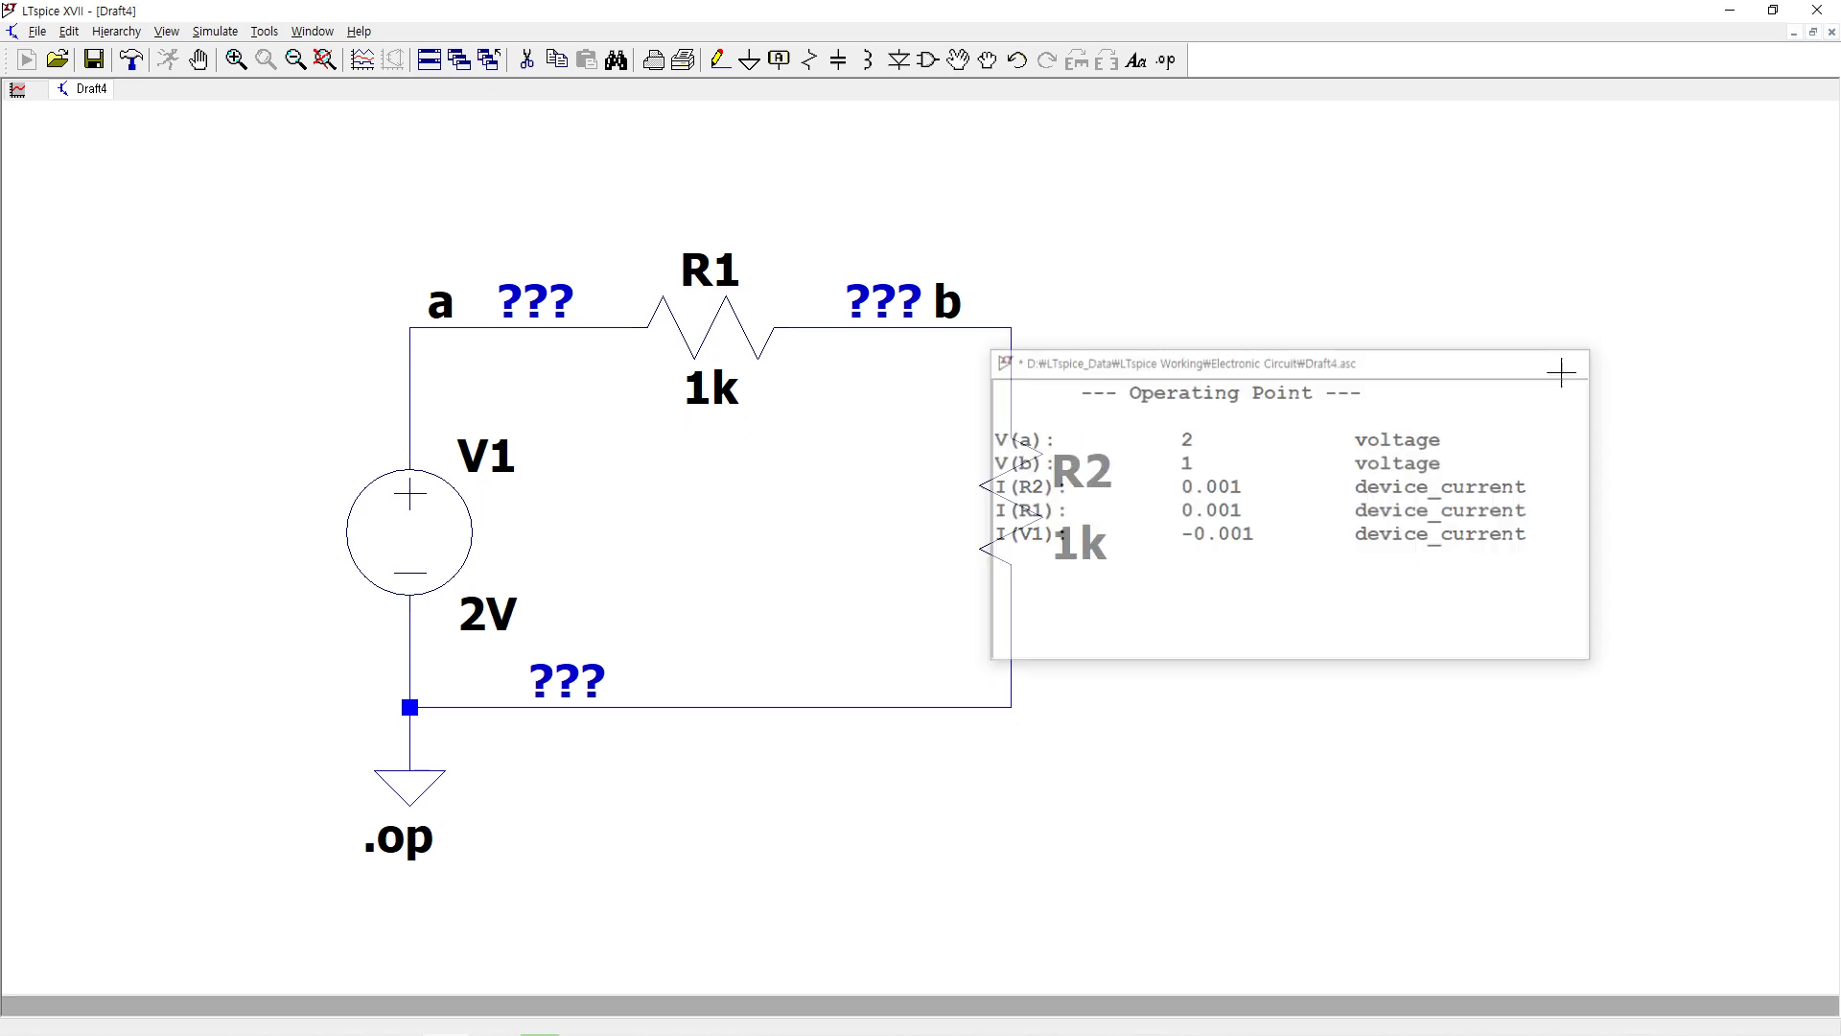